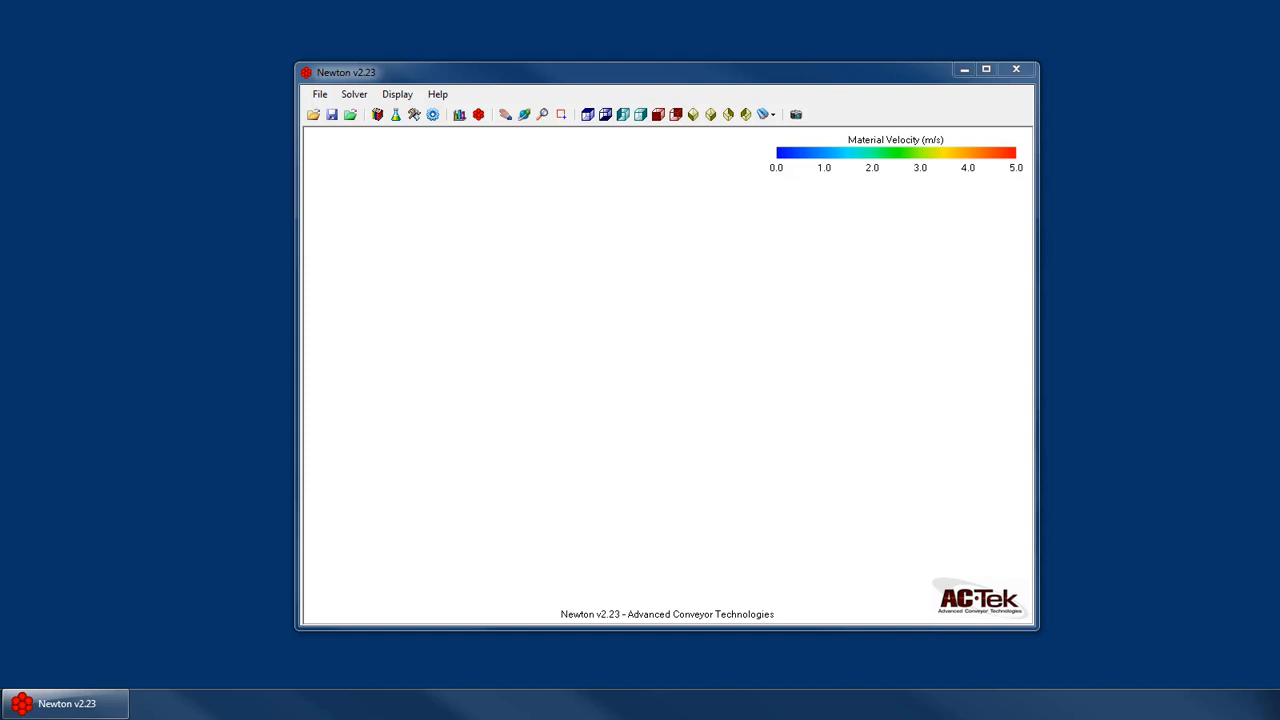
Look through the geometry, particle generation, material properties, simulation settings and particle set pages, including the size distribution curves
{"action": "left_click", "coordinate": [416, 116]}
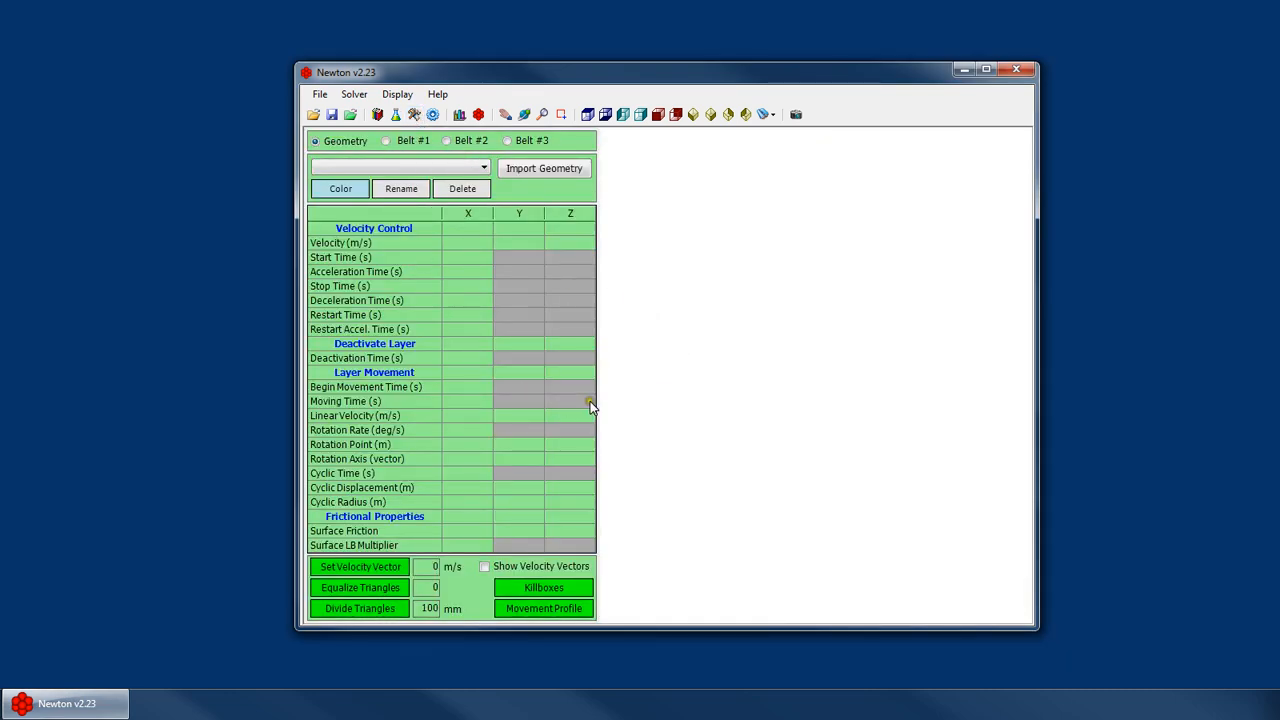
{"action": "left_click", "coordinate": [432, 114]}
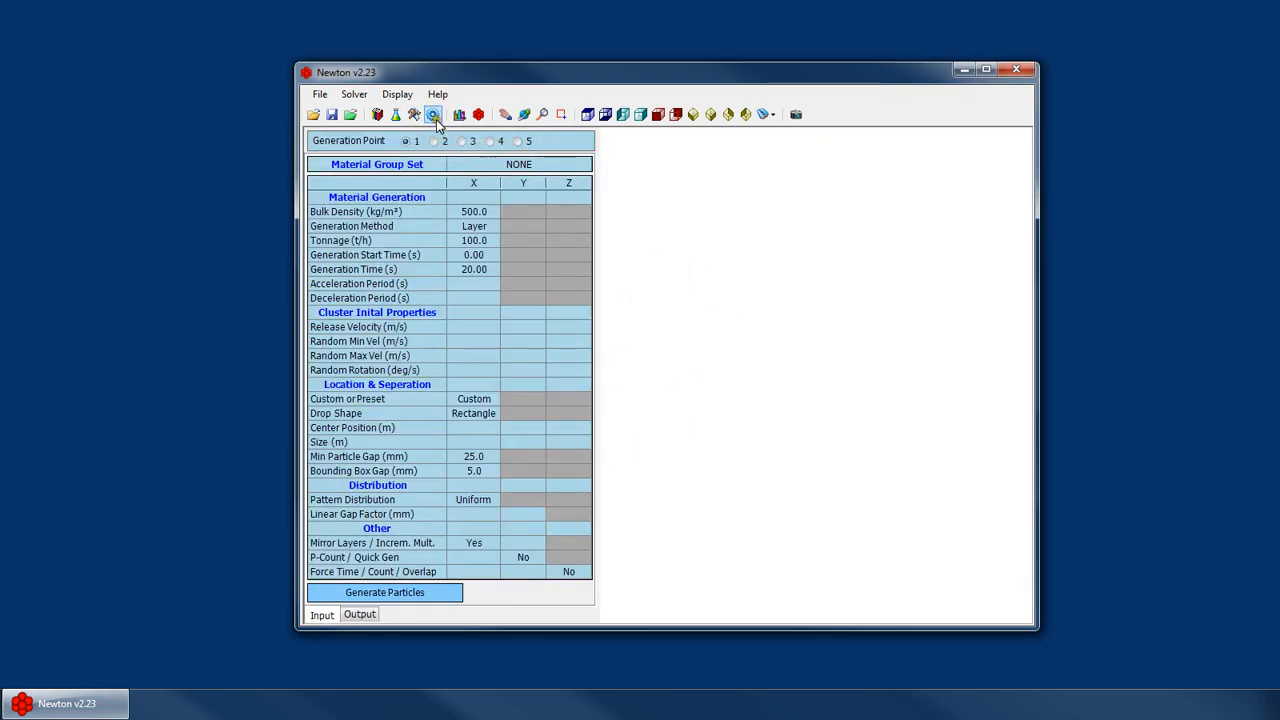
{"action": "left_click", "coordinate": [396, 114]}
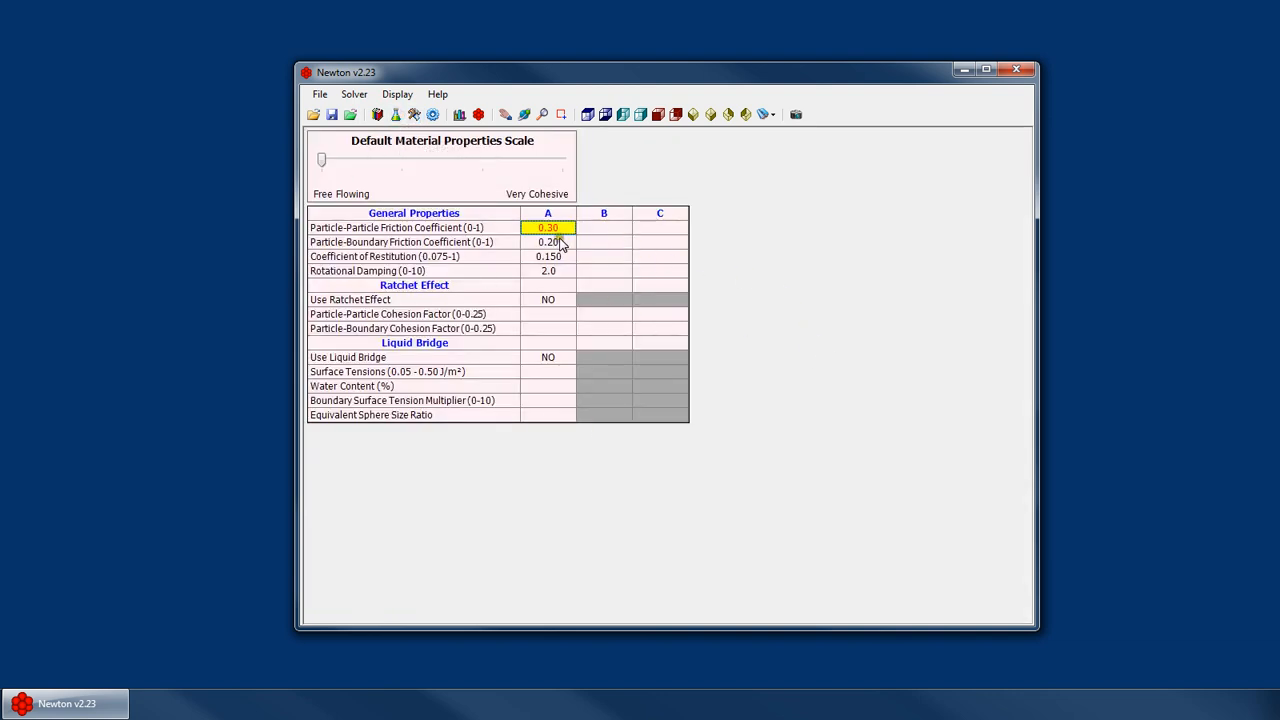
{"action": "left_click", "coordinate": [377, 114]}
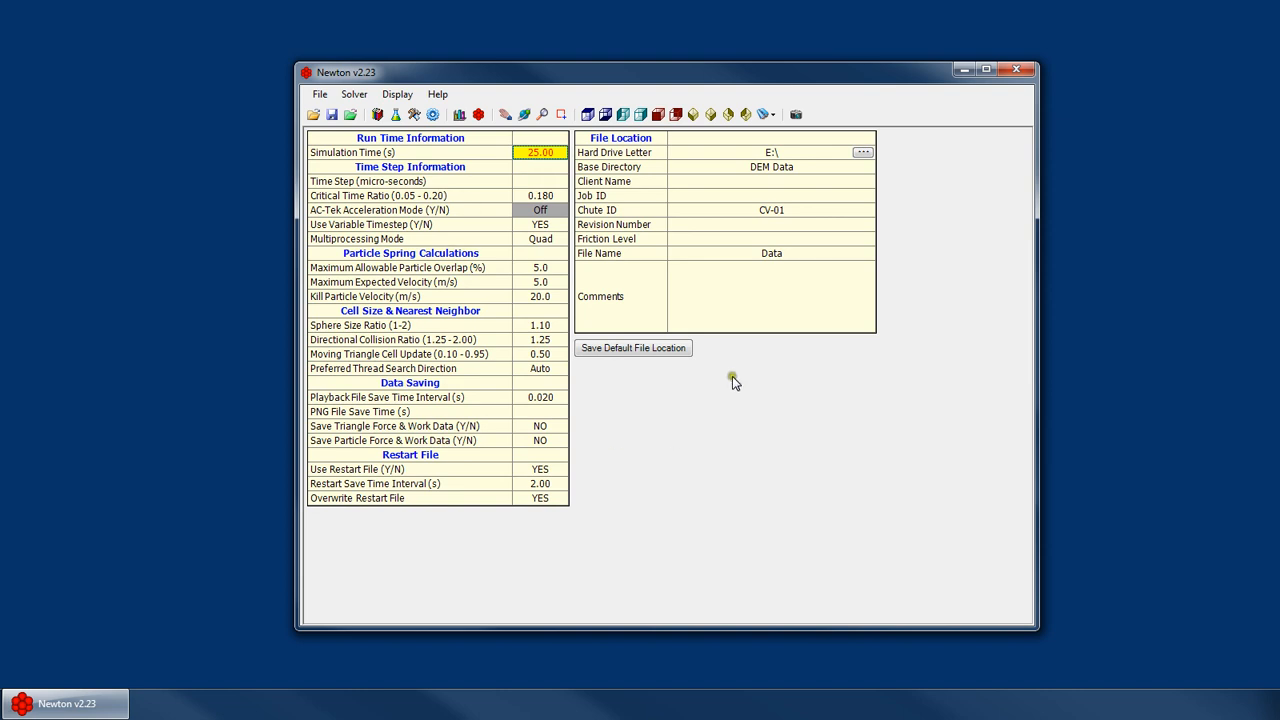
{"action": "left_click", "coordinate": [459, 114]}
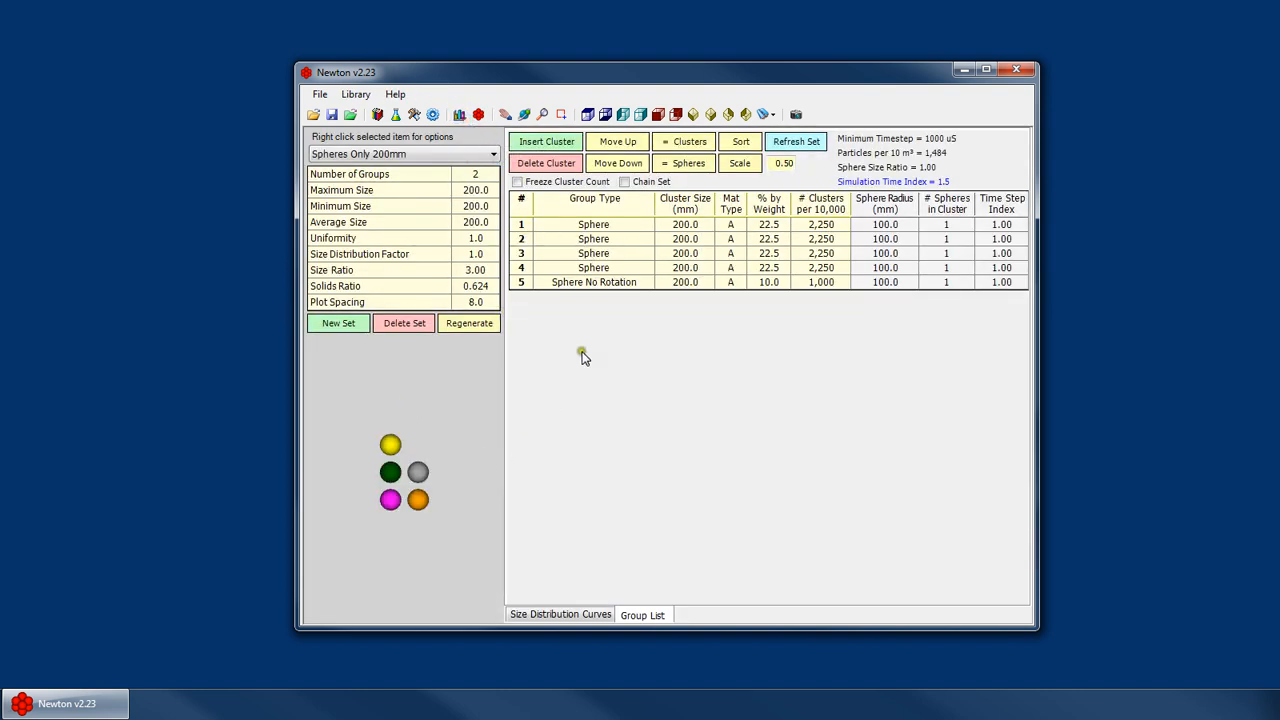
{"action": "left_click", "coordinate": [562, 614]}
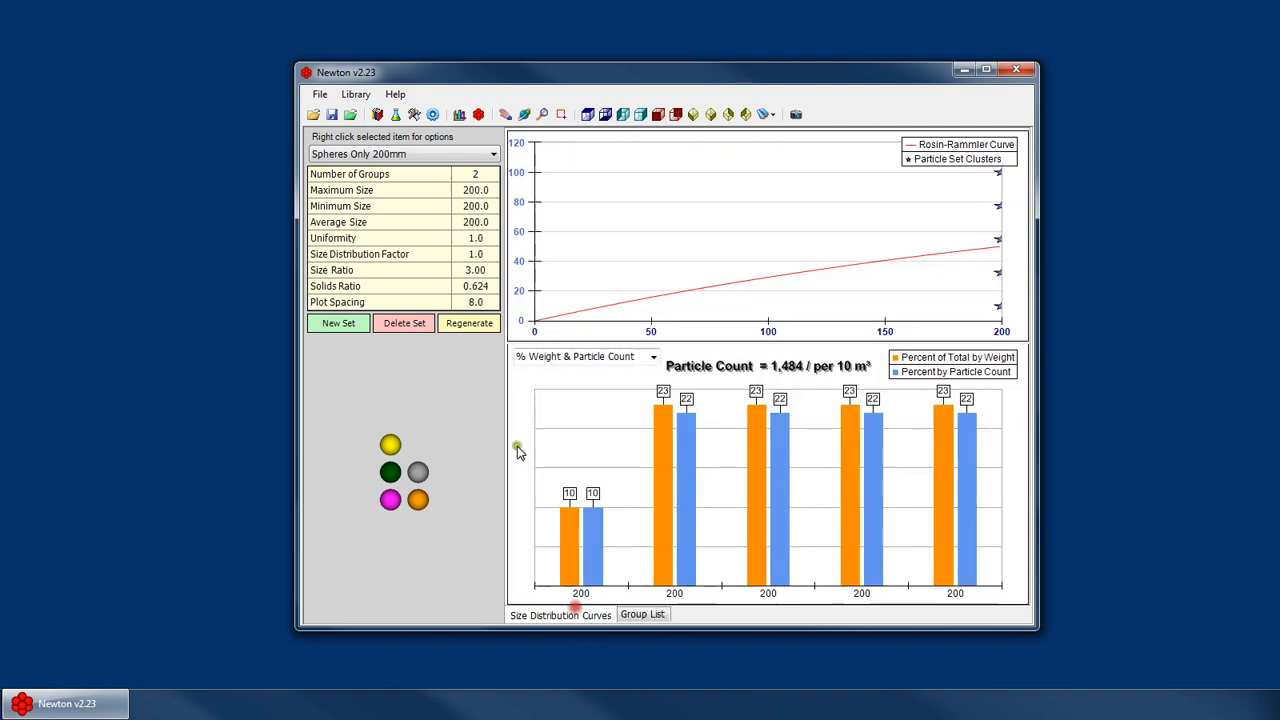
Browse the cluster library, viewing the Link - Vertical 1 and 10 Trapezoid - Overlap 35% clusters
{"action": "left_click", "coordinate": [478, 114]}
{"action": "left_click", "coordinate": [401, 163]}
{"action": "scroll", "coordinate": [394, 363], "scroll_direction": "down", "scroll_amount": 10}
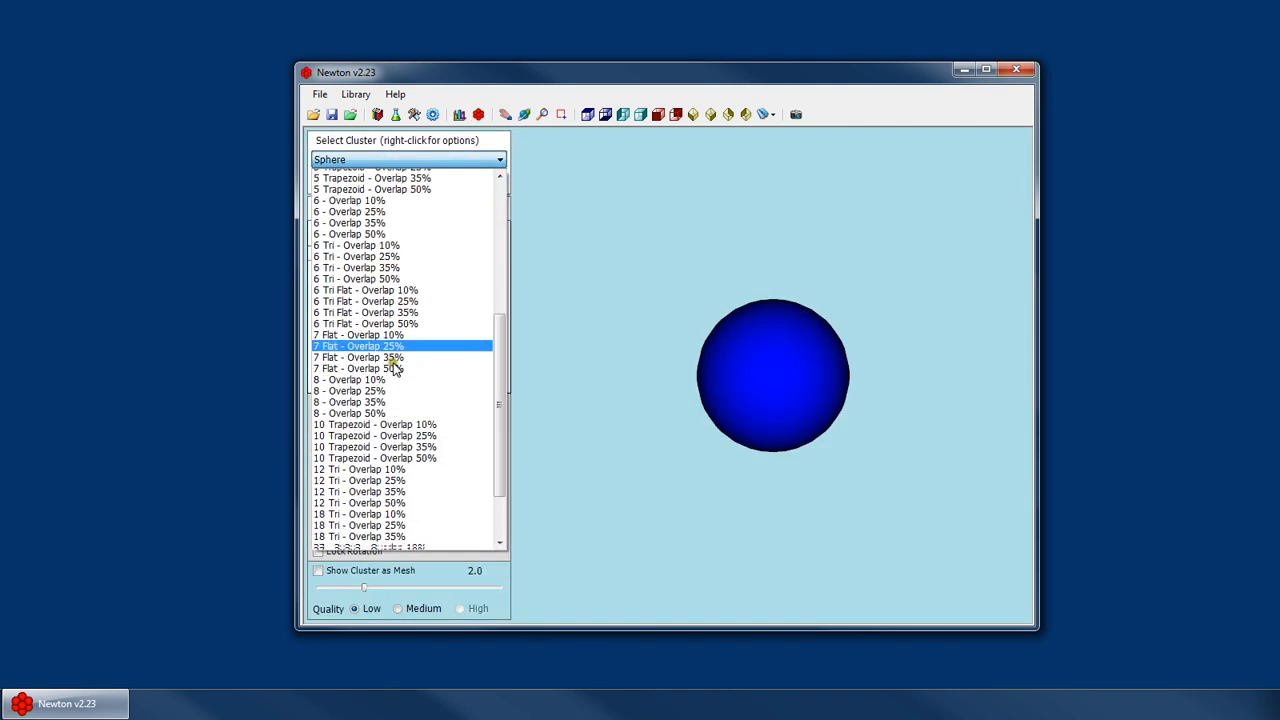
{"action": "left_click", "coordinate": [391, 363]}
{"action": "key", "text": "Down"}
{"action": "key", "text": "Down"}
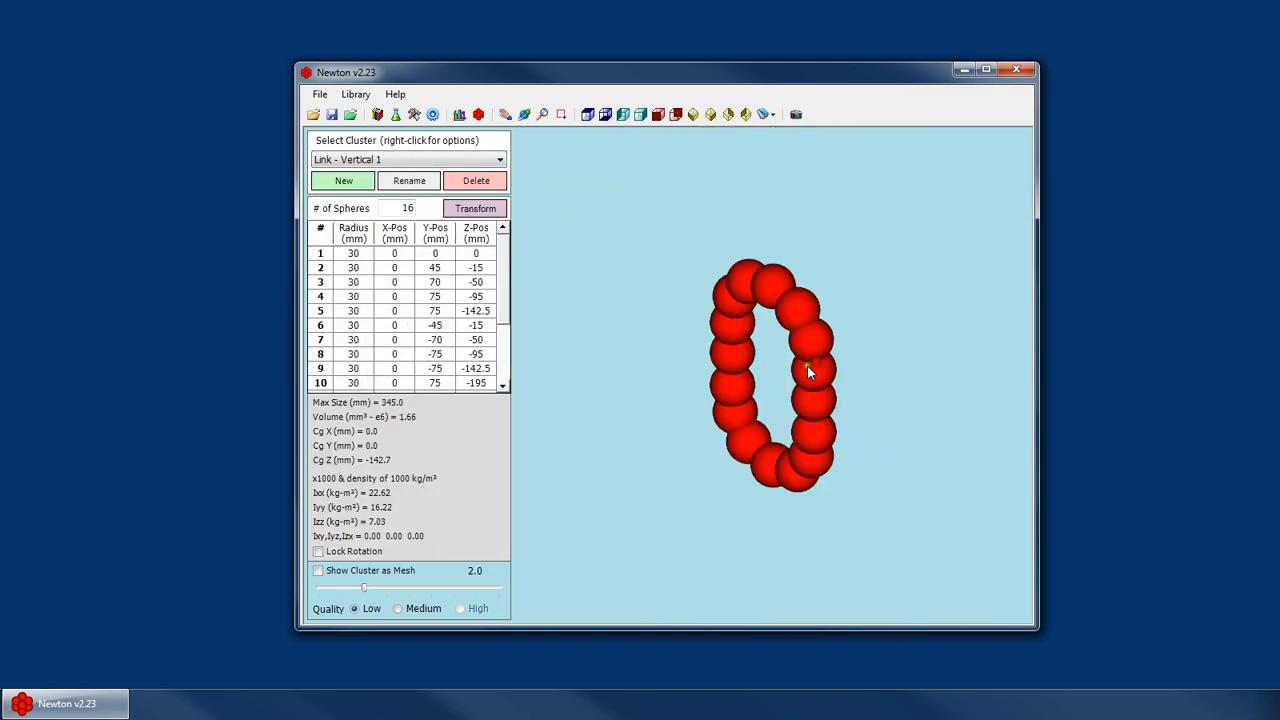
{"action": "left_click", "coordinate": [430, 162]}
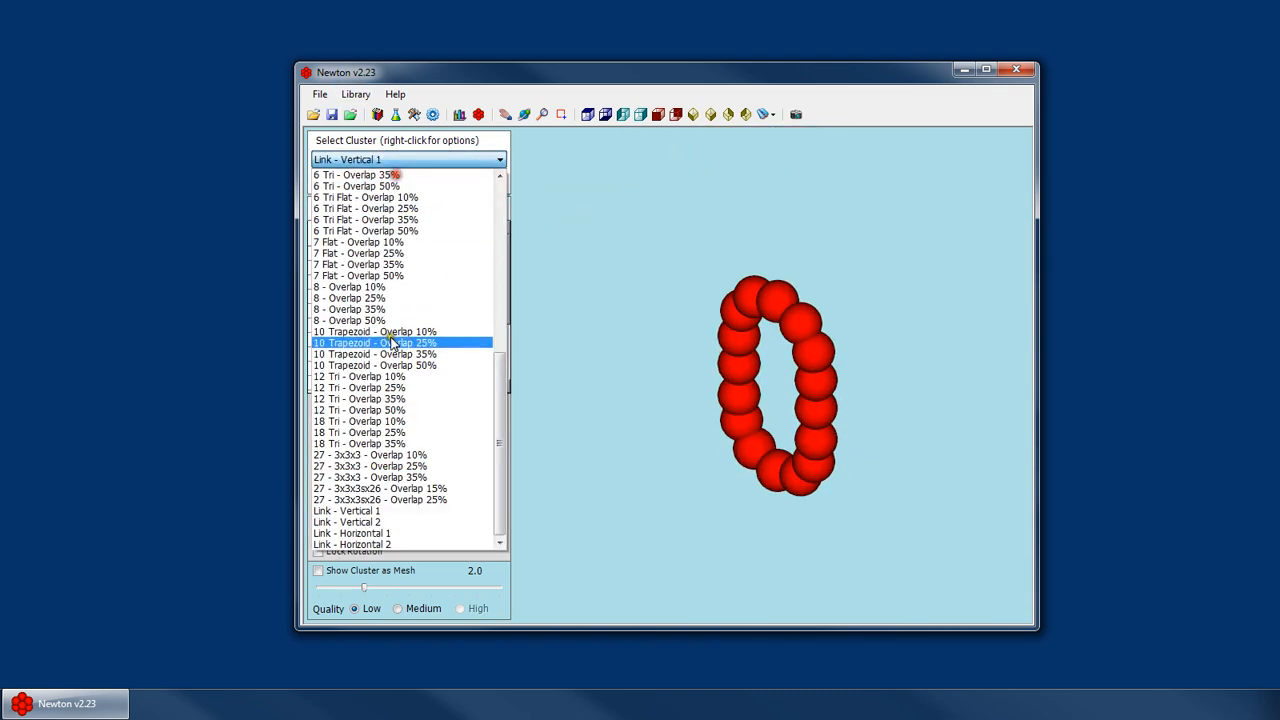
{"action": "left_click", "coordinate": [394, 334]}
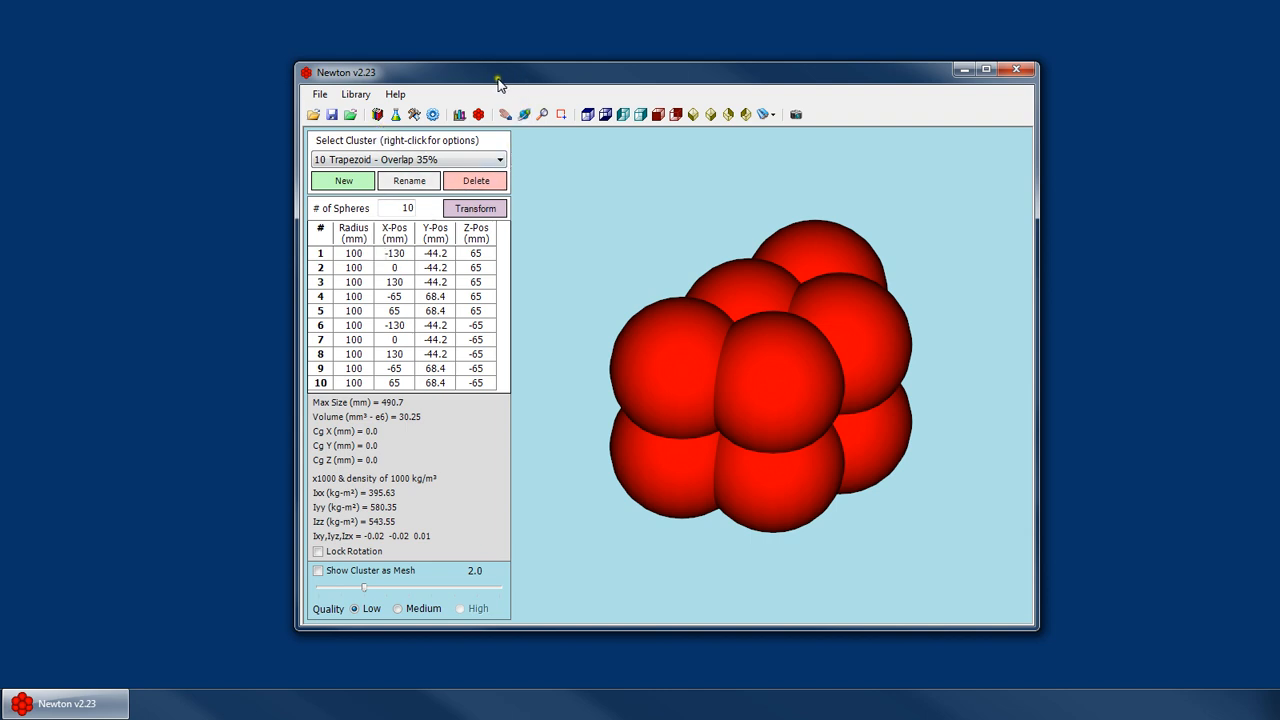
Check the program's version and licence details in the About information, and close it
{"action": "left_click", "coordinate": [396, 94]}
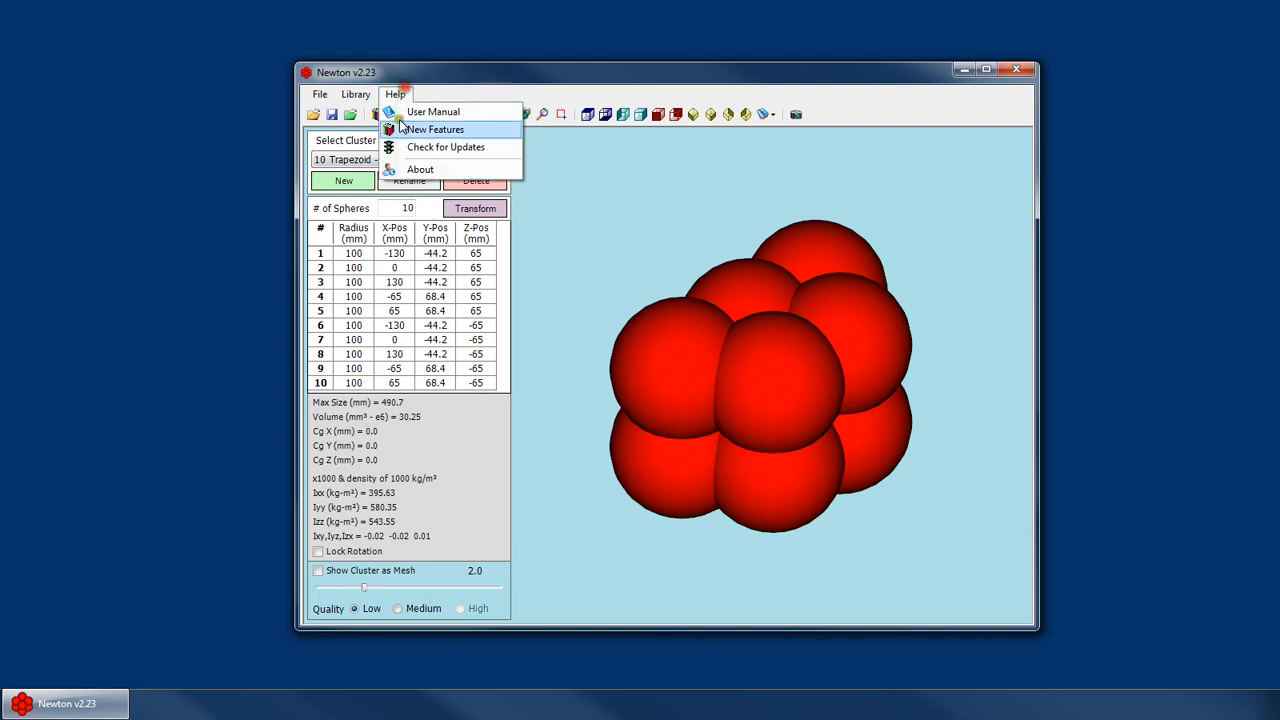
{"action": "left_click", "coordinate": [430, 168]}
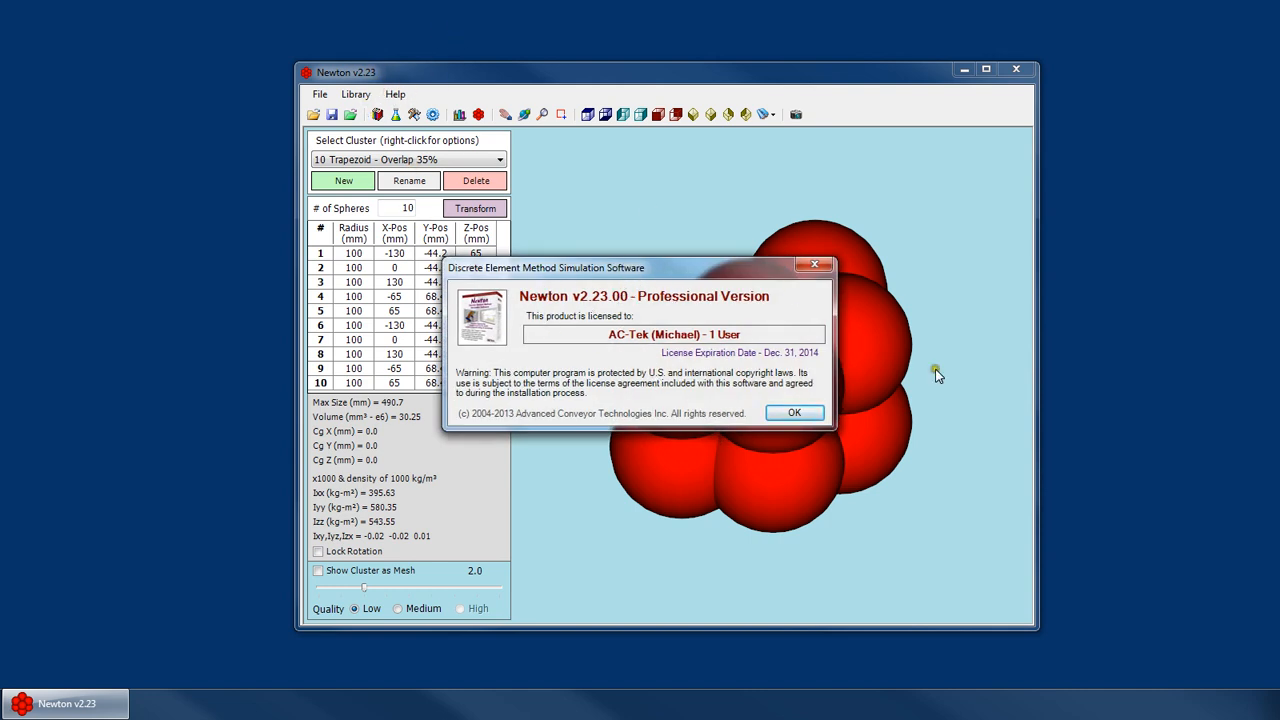
{"action": "left_click", "coordinate": [815, 266]}
{"action": "left_click", "coordinate": [395, 94]}
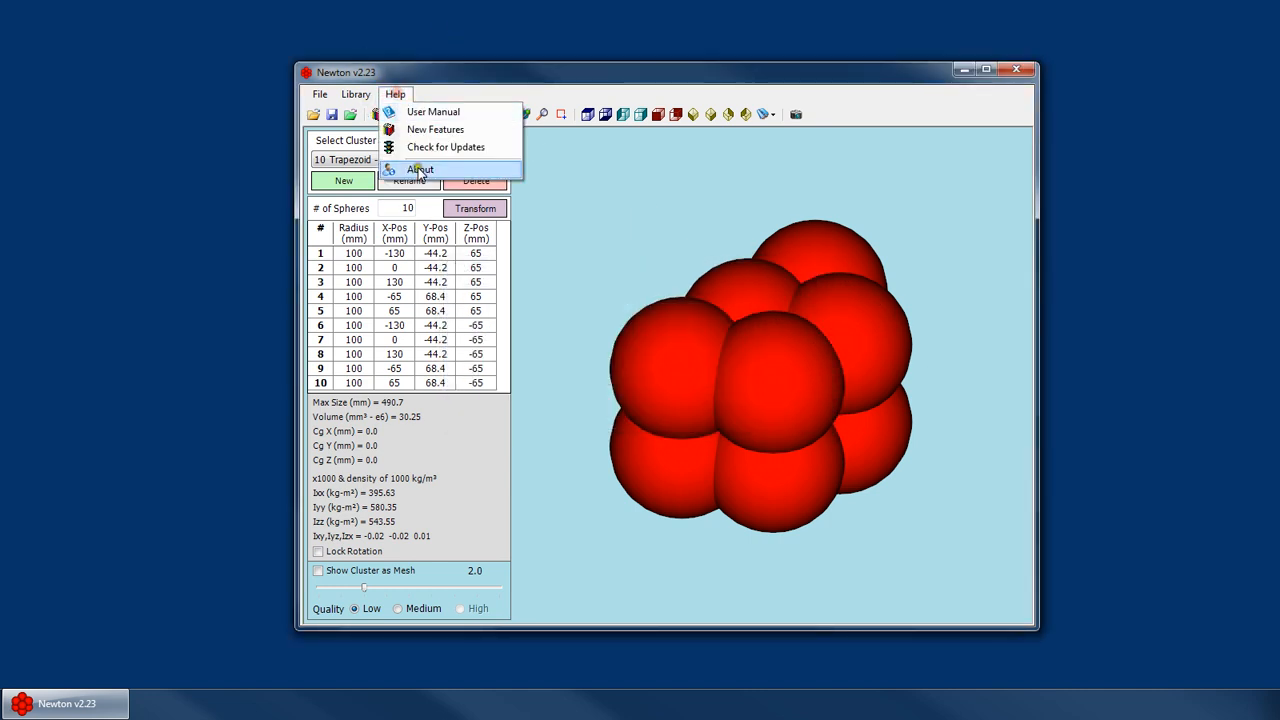
{"action": "left_click", "coordinate": [415, 168]}
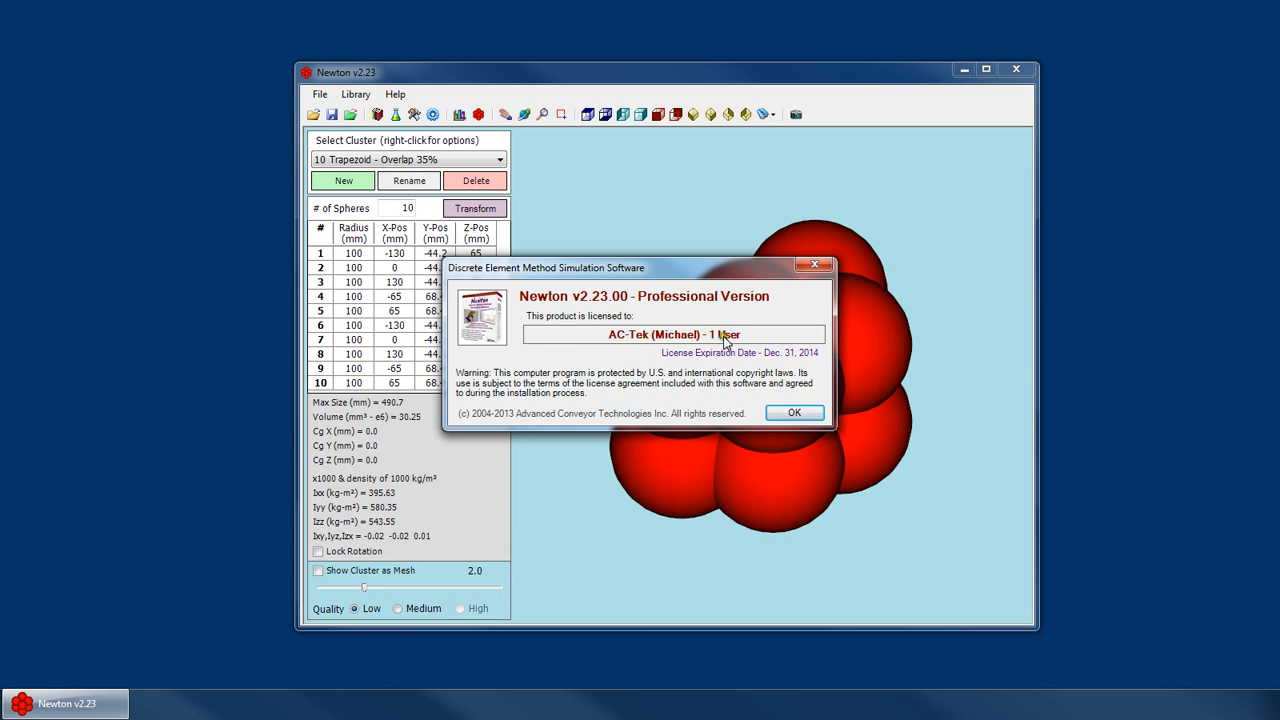
{"action": "left_click", "coordinate": [800, 418]}
Examine the 10 Trapezoid - Overlap 35% cluster from several angles by rotating the 3D view
{"action": "right_click", "coordinate": [829, 335]}
{"action": "left_click", "coordinate": [864, 363]}
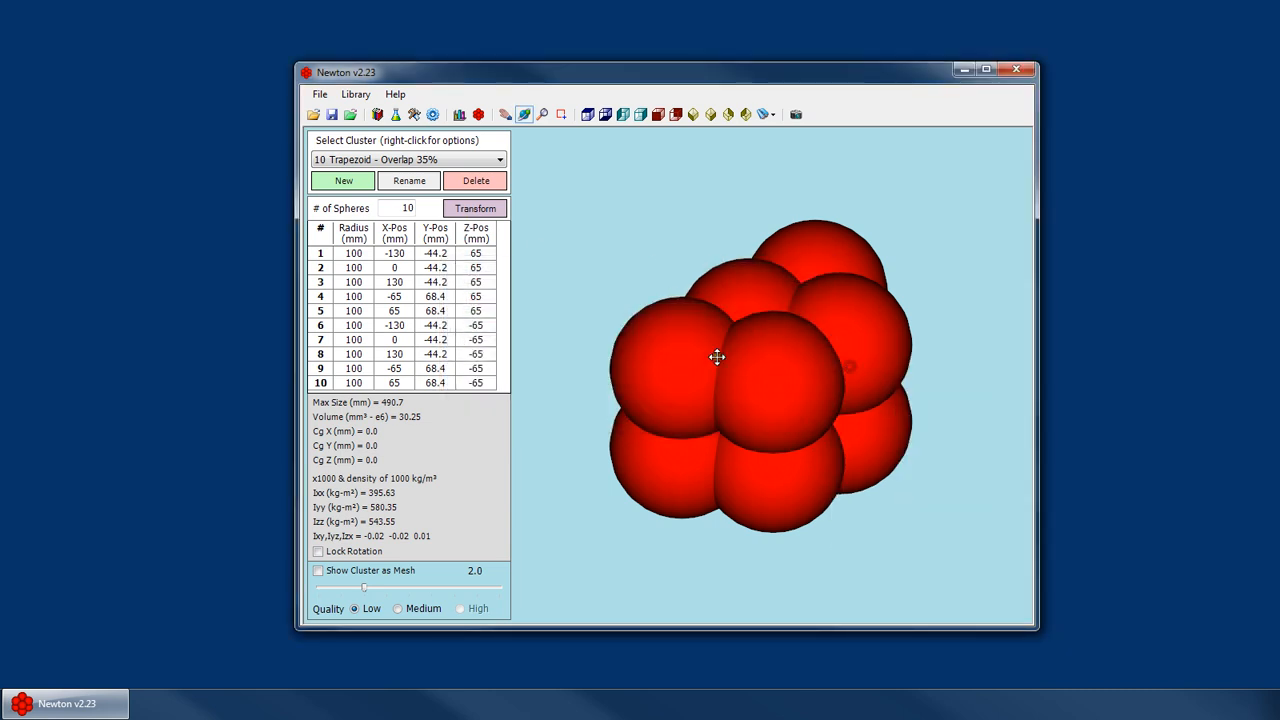
{"action": "left_click_drag", "start_coordinate": [734, 346], "coordinate": [766, 368]}
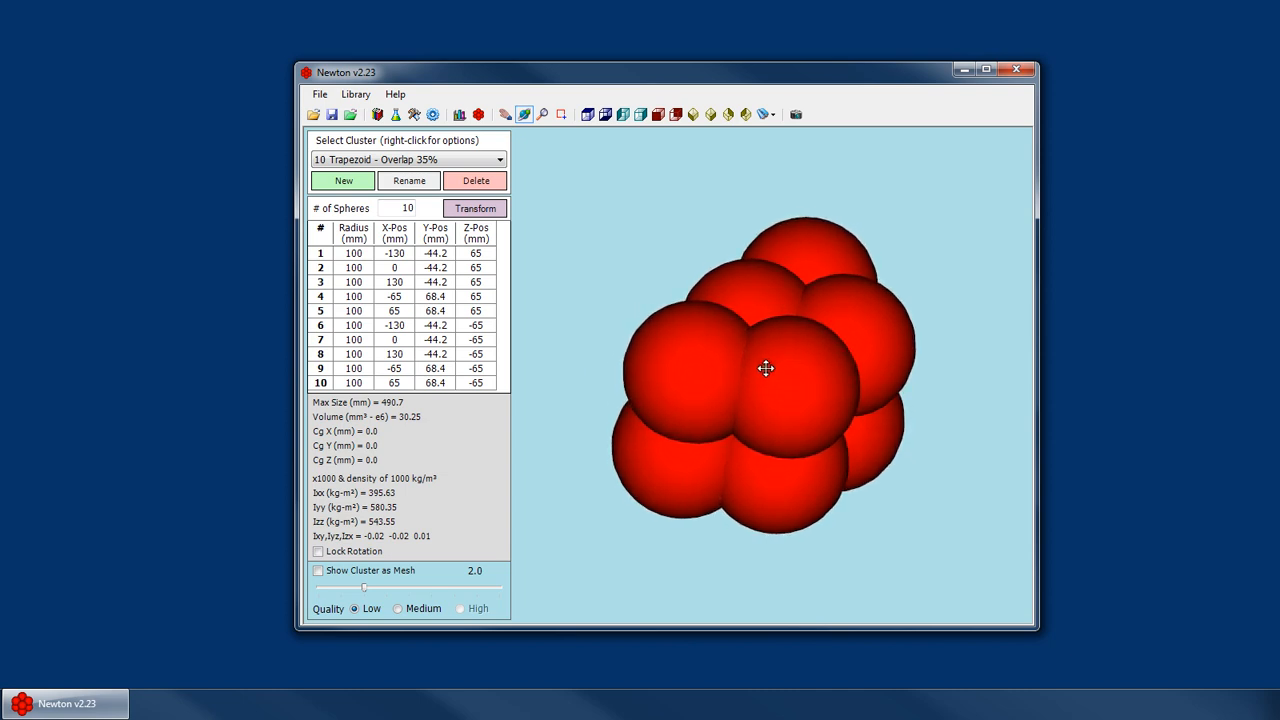
{"action": "left_click_drag", "start_coordinate": [796, 310], "coordinate": [768, 312]}
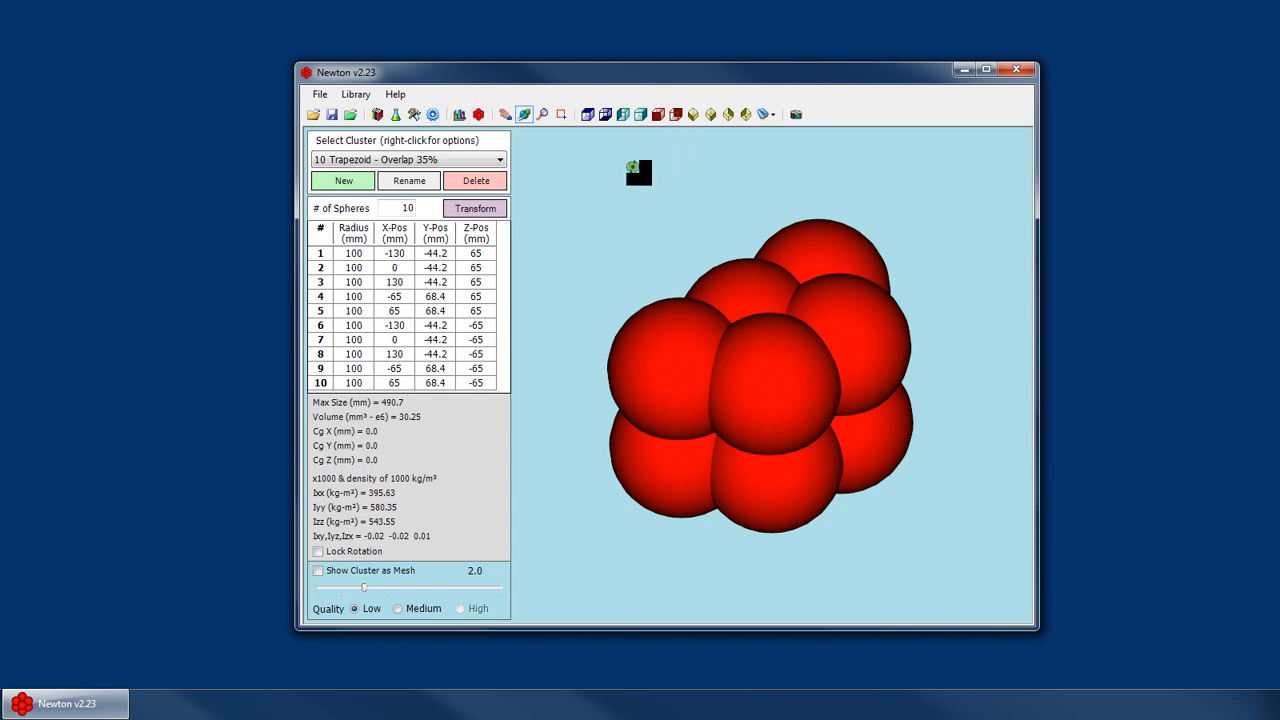
{"action": "left_click_drag", "start_coordinate": [671, 331], "coordinate": [800, 366]}
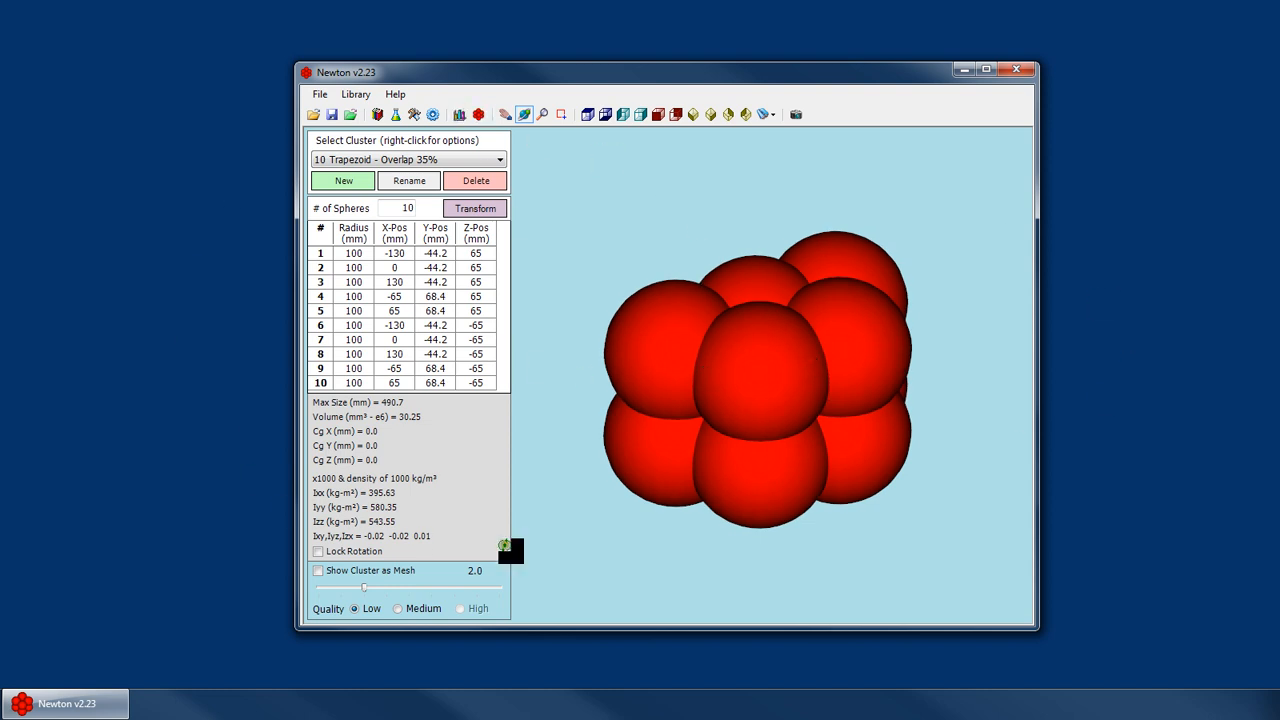
{"action": "left_click_drag", "start_coordinate": [731, 325], "coordinate": [770, 345]}
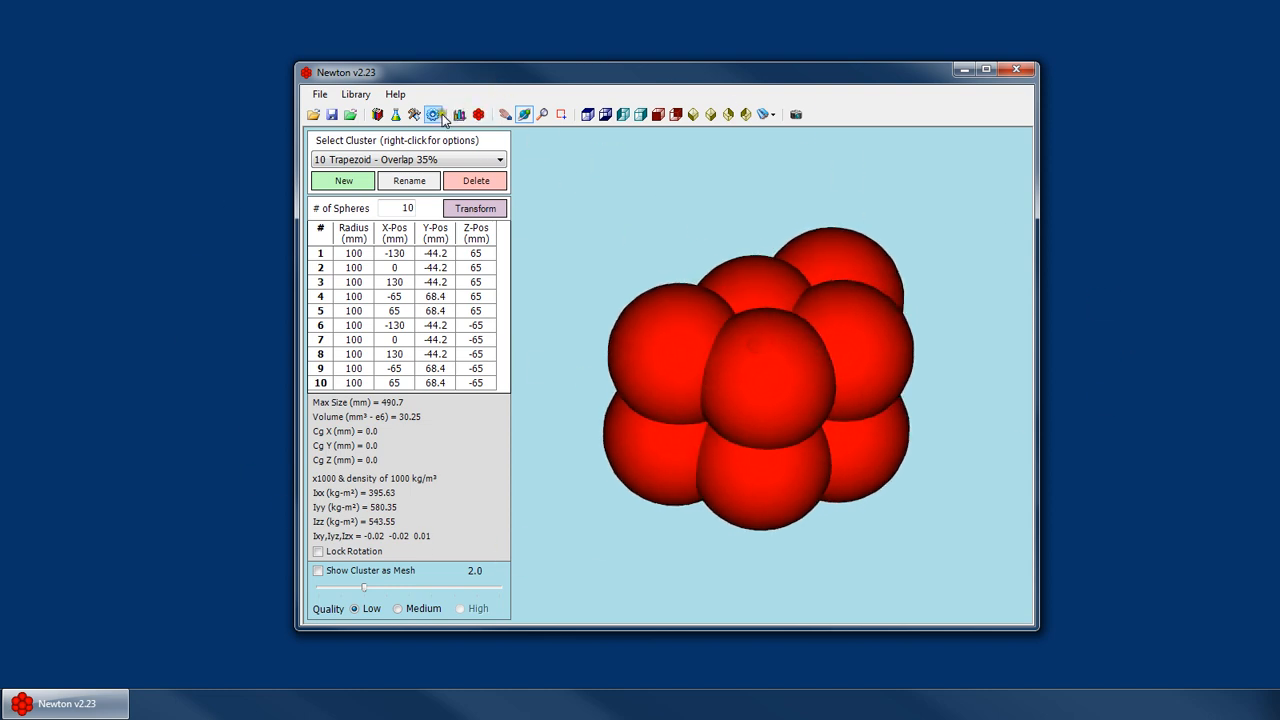
Review the material properties page and open the geometry page
{"action": "left_click", "coordinate": [396, 114]}
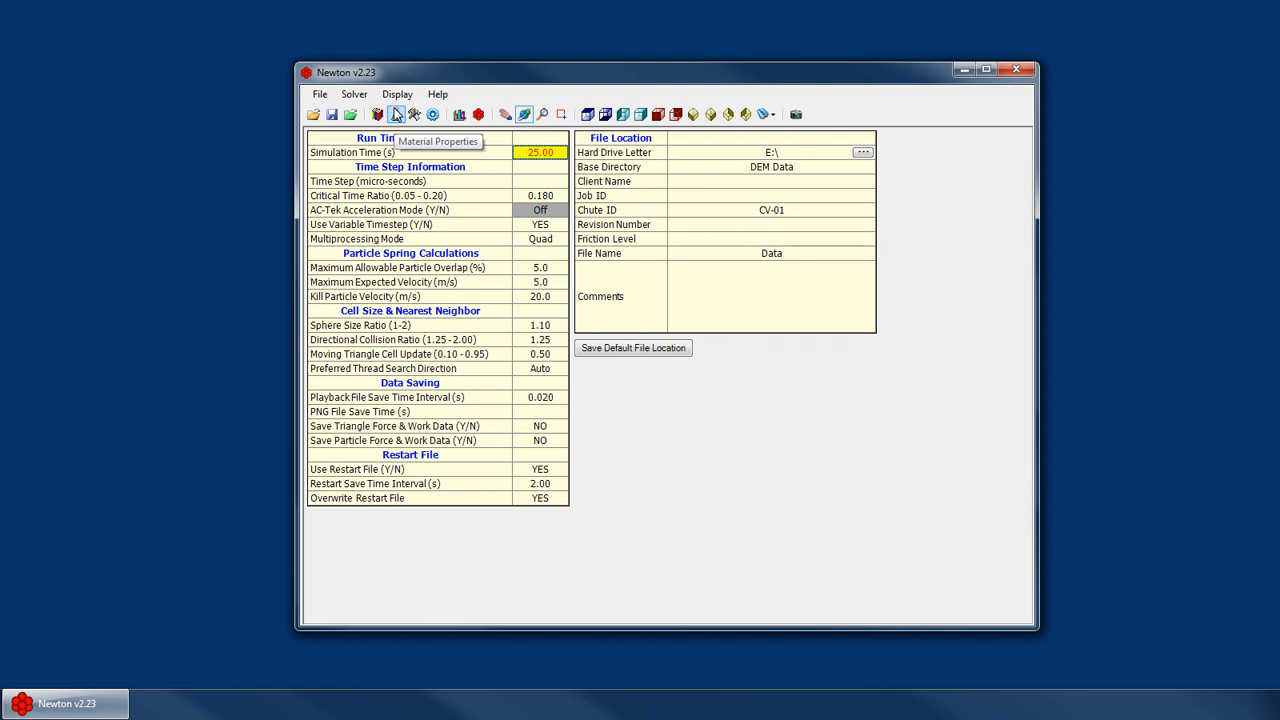
{"action": "left_click", "coordinate": [396, 114]}
{"action": "left_click", "coordinate": [414, 114]}
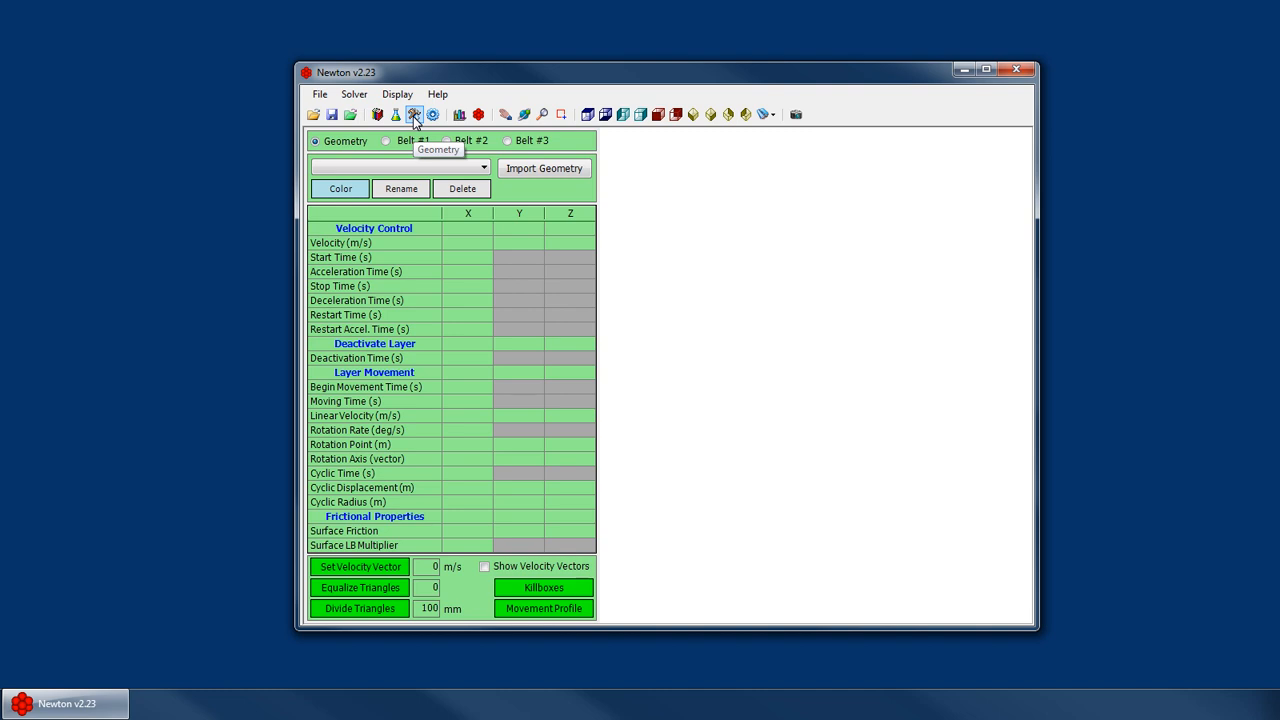
Examine the Import Geometry options for adding or overwriting geometry, scale factor and position offset, without importing a file
{"action": "left_click", "coordinate": [556, 173]}
{"action": "left_click_drag", "start_coordinate": [589, 268], "coordinate": [557, 256]}
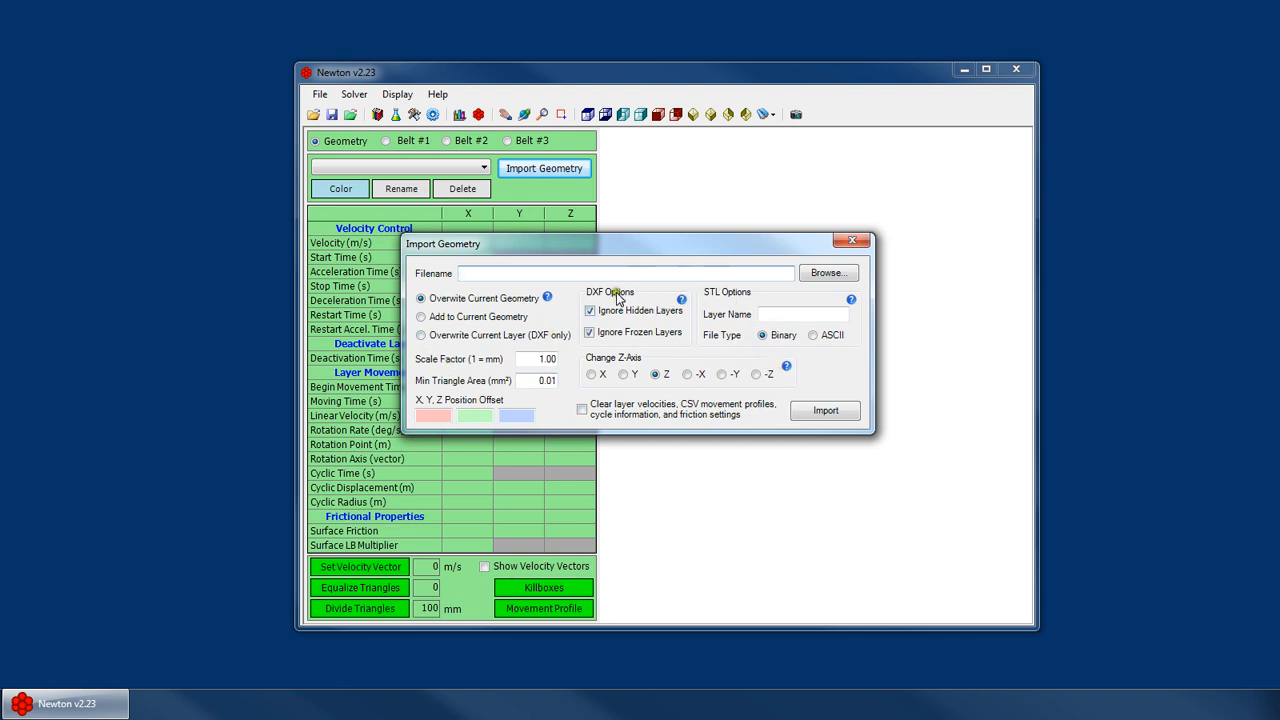
{"action": "left_click", "coordinate": [462, 317]}
{"action": "left_click", "coordinate": [465, 336]}
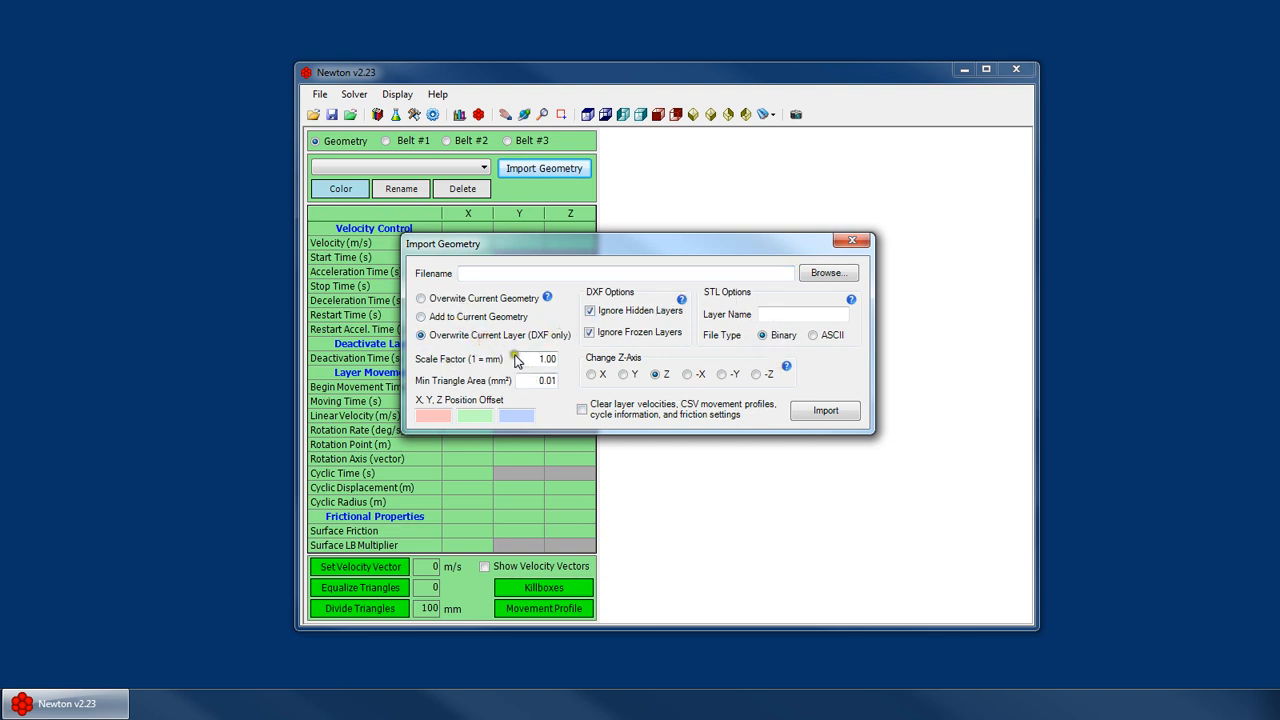
{"action": "left_click_drag", "start_coordinate": [515, 358], "coordinate": [587, 358]}
{"action": "left_click", "coordinate": [507, 417]}
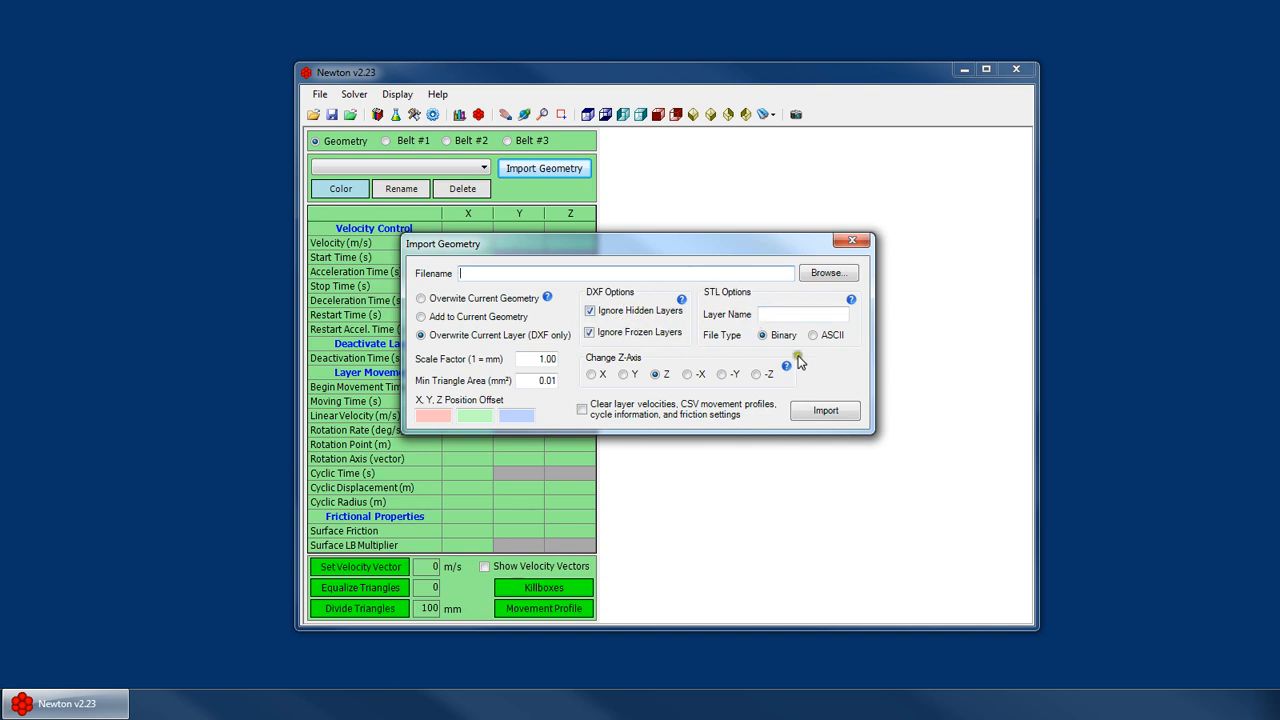
{"action": "left_click", "coordinate": [849, 244]}
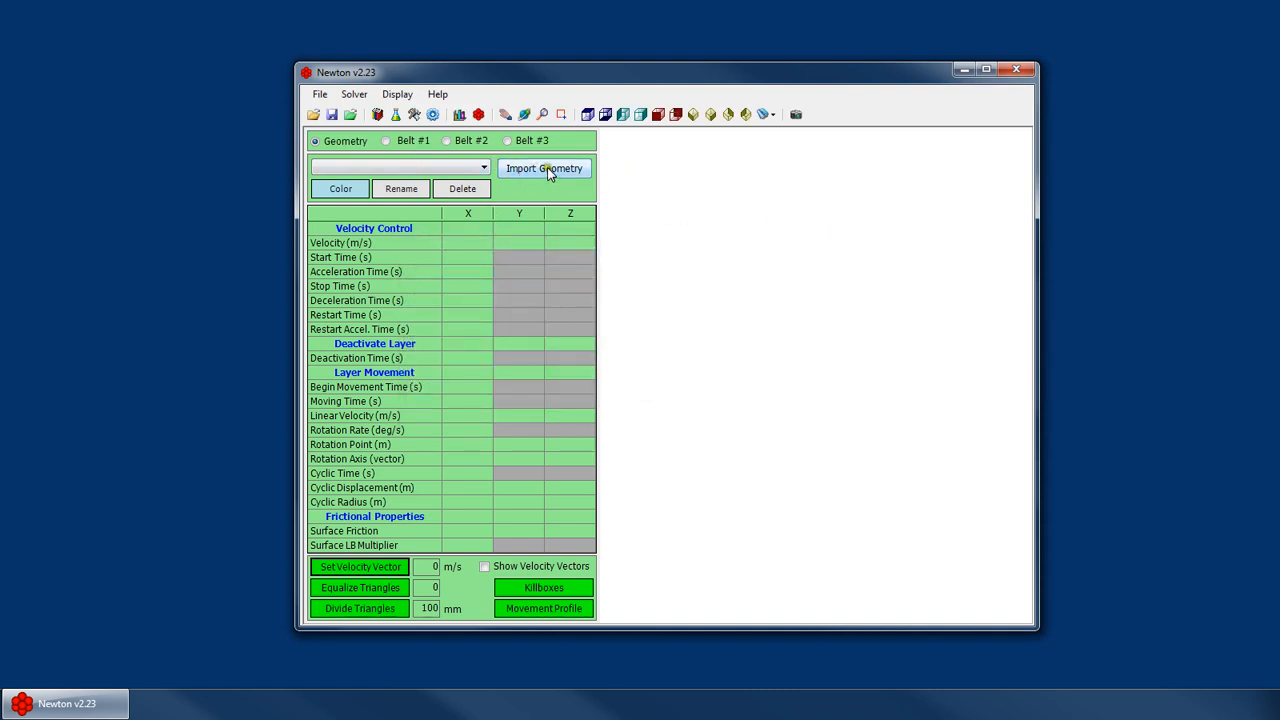
Set the belt width of Belt #1 to 1200 mm
{"action": "left_click", "coordinate": [412, 141]}
{"action": "left_click", "coordinate": [461, 141]}
{"action": "left_click", "coordinate": [514, 140]}
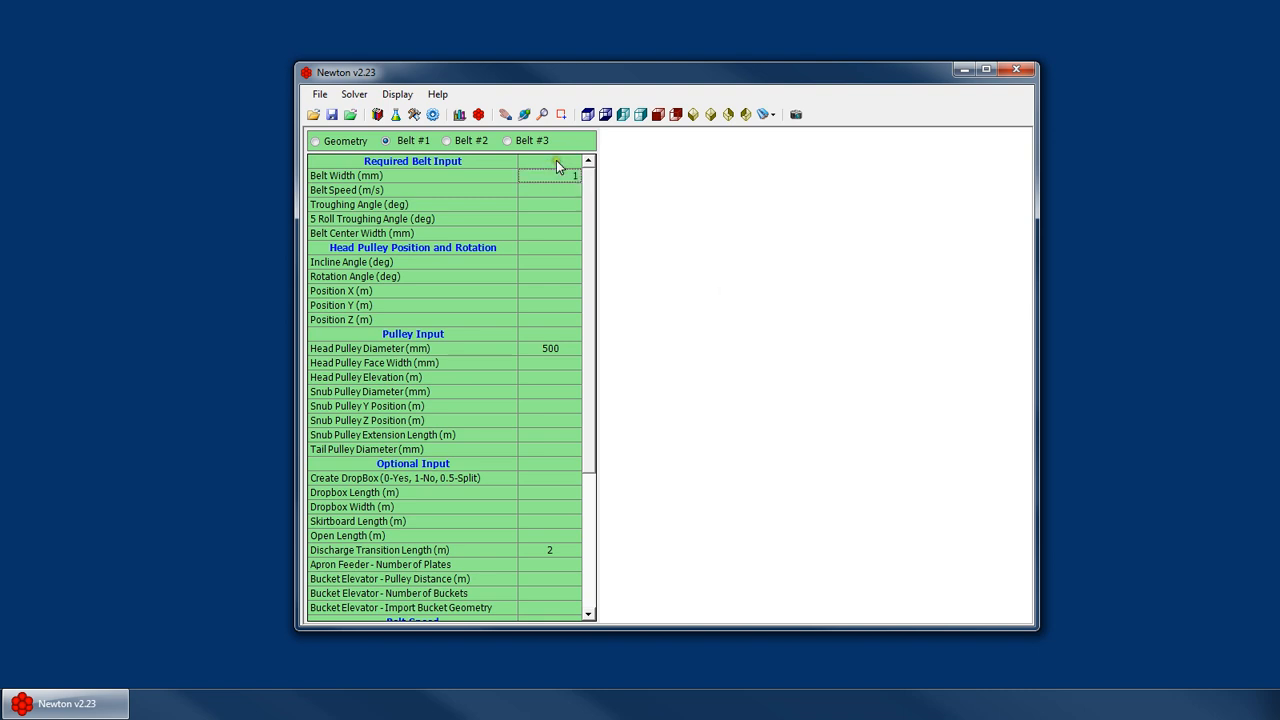
{"action": "type", "text": "1200"}
{"action": "key", "text": "Return"}
{"action": "scroll", "coordinate": [831, 407], "scroll_direction": "up", "scroll_amount": 3}
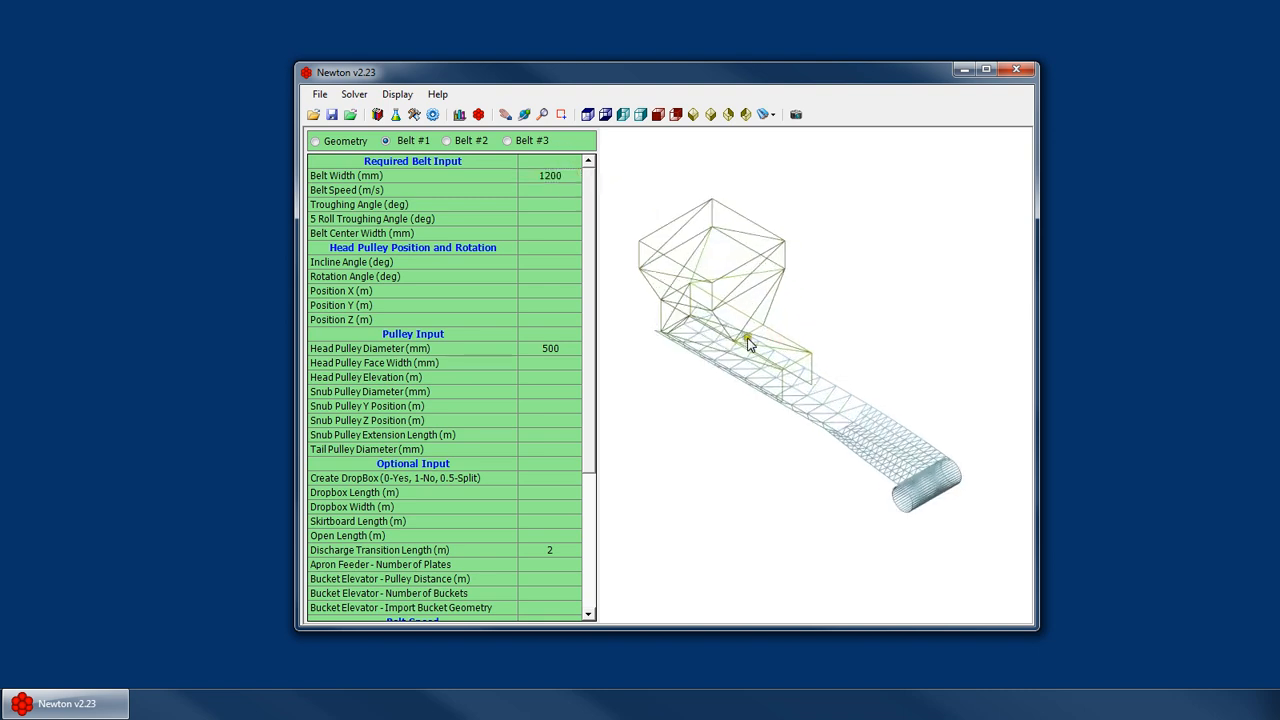
Maximize the program window and set the speed of Belt #1 to 2.5 m/s
{"action": "double_click", "coordinate": [769, 78]}
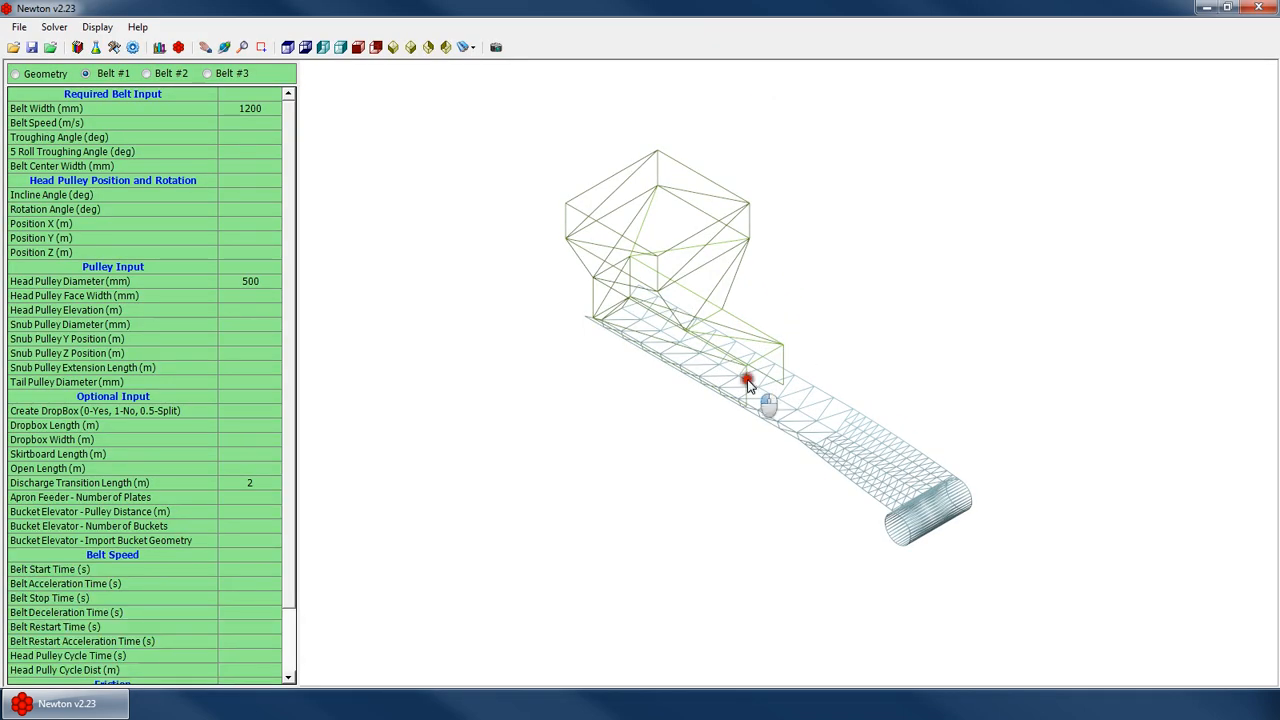
{"action": "type", "text": "2"}
{"action": "key", "text": "Return"}
Try troughing angles of 30, 20 and 50 degrees on Belt #1, viewing the belt from its discharge end
{"action": "left_click", "coordinate": [259, 139]}
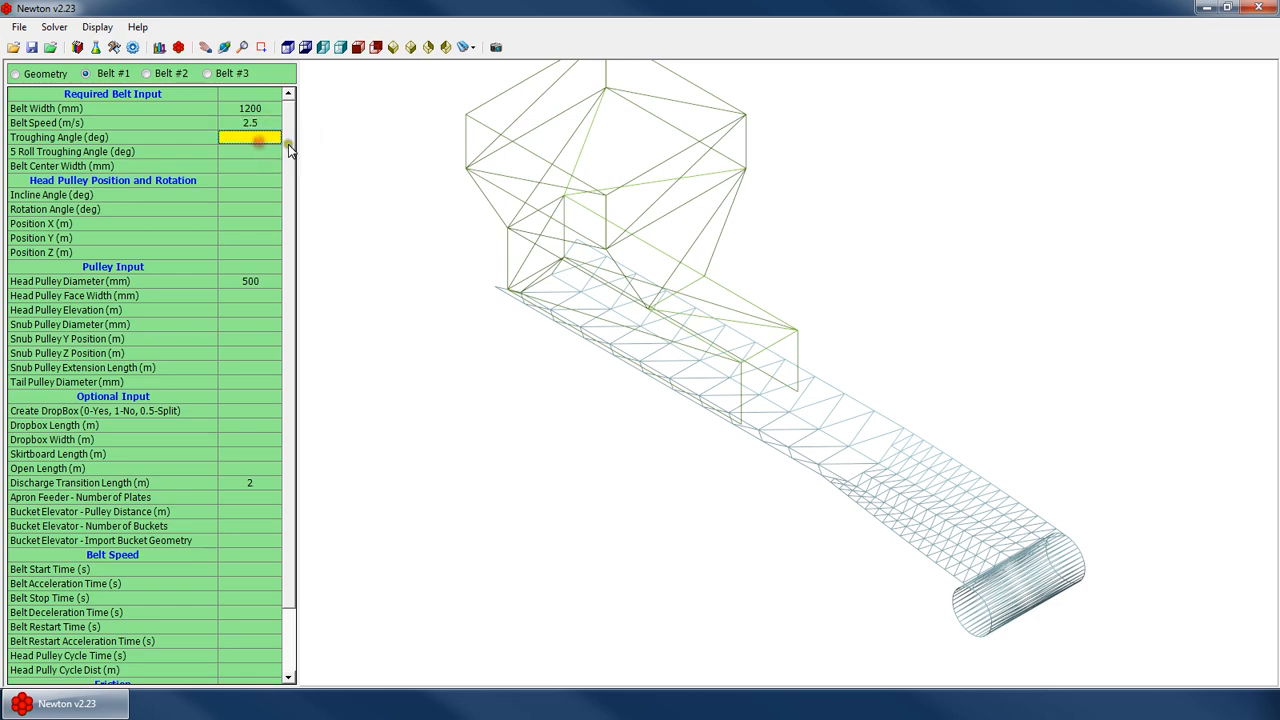
{"action": "right_click", "coordinate": [779, 253]}
{"action": "left_click", "coordinate": [815, 274]}
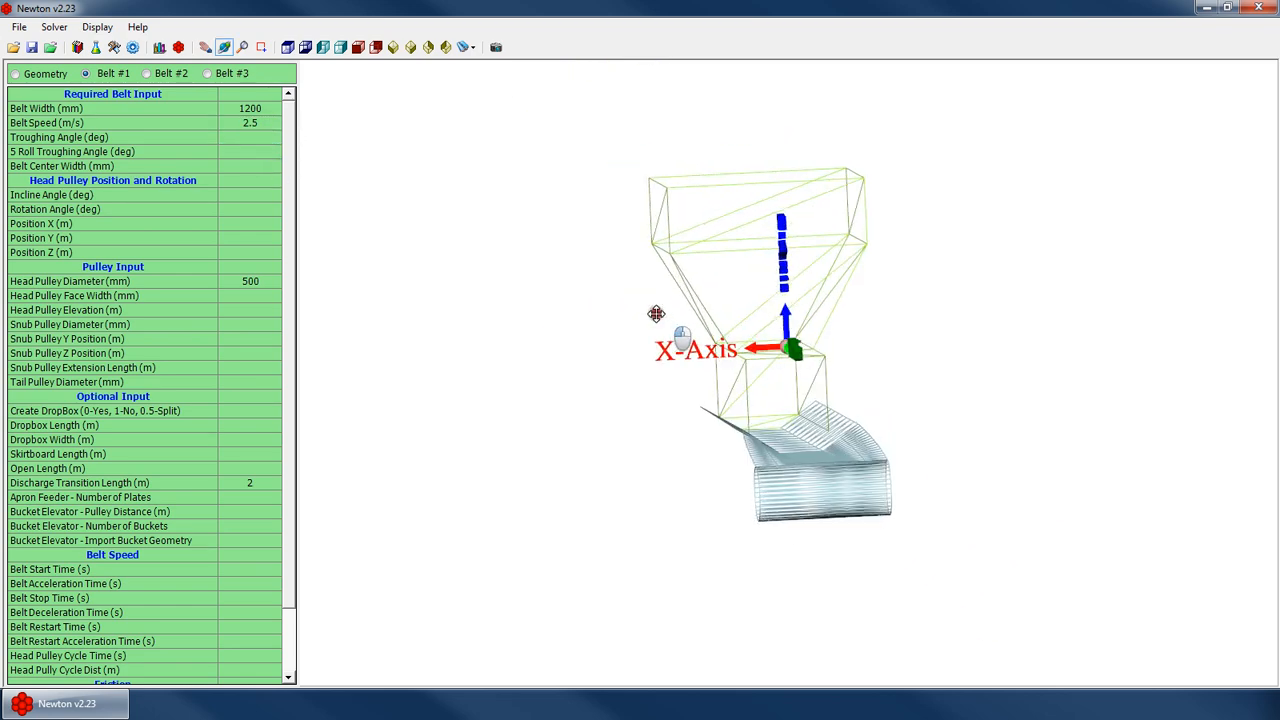
{"action": "left_click_drag", "start_coordinate": [651, 316], "coordinate": [652, 330]}
{"action": "left_click", "coordinate": [250, 138]}
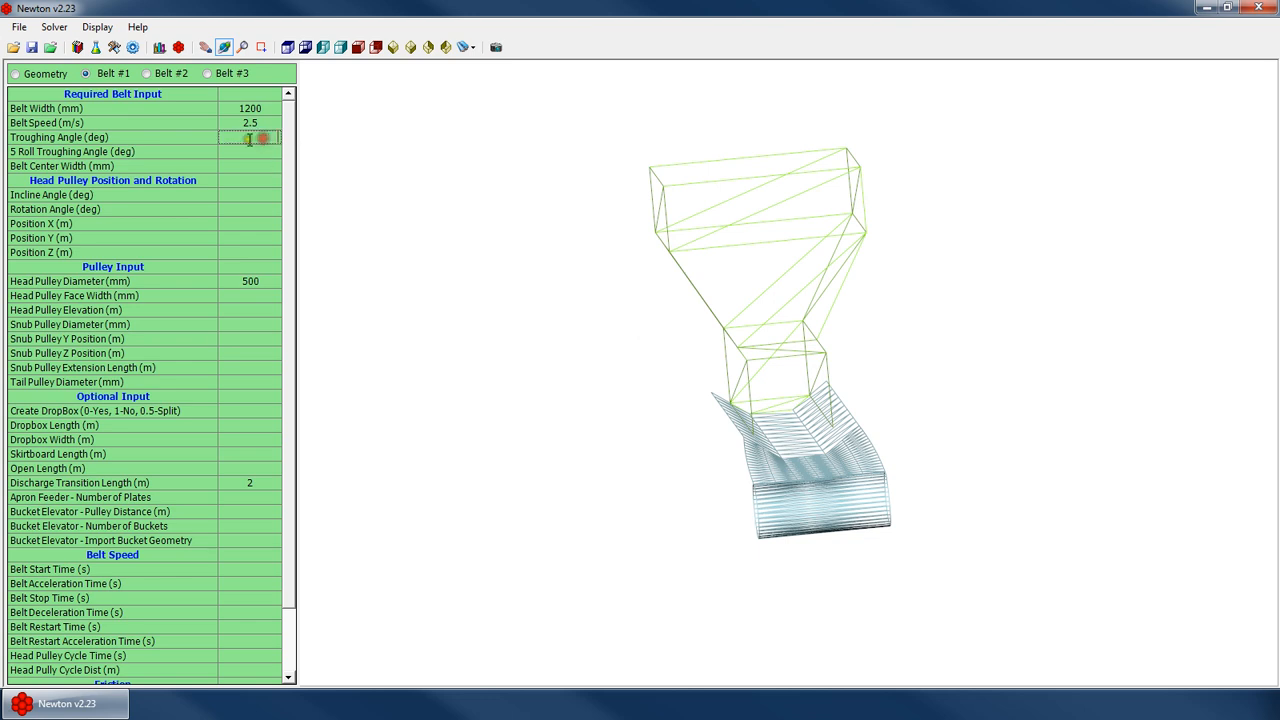
{"action": "type", "text": "30"}
{"action": "key", "text": "Return"}
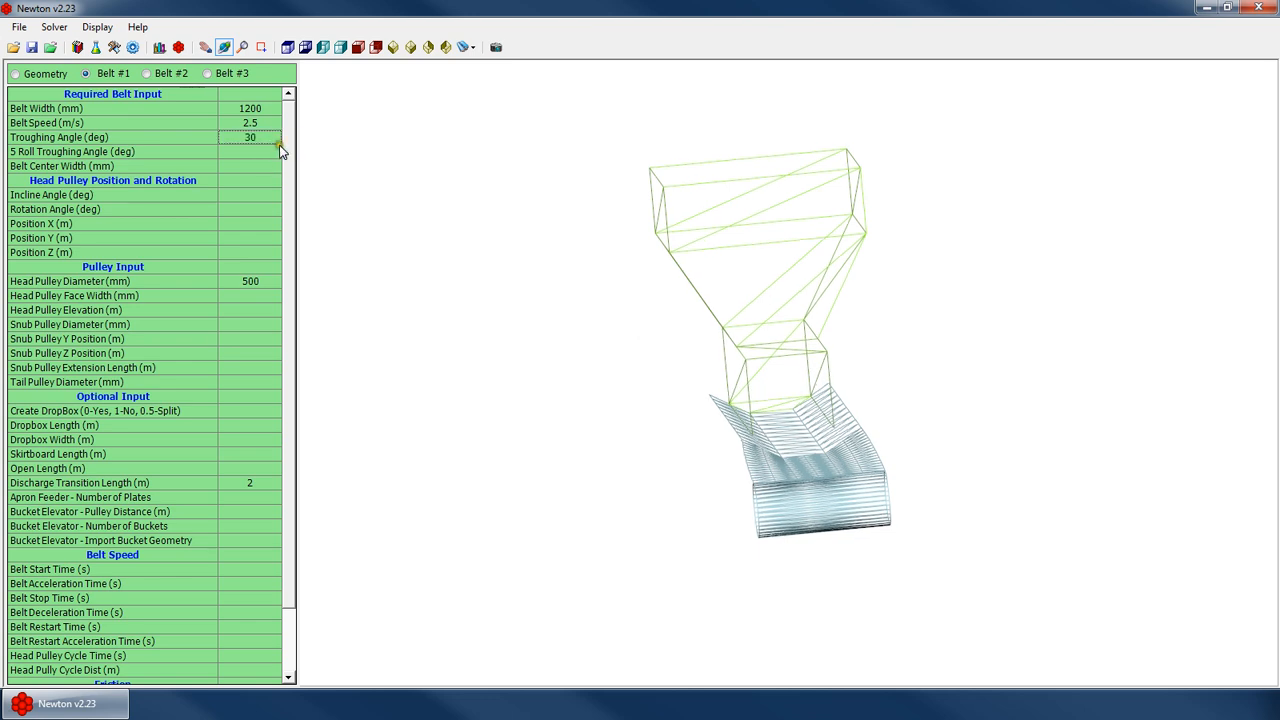
{"action": "type", "text": "20"}
{"action": "key", "text": "Return"}
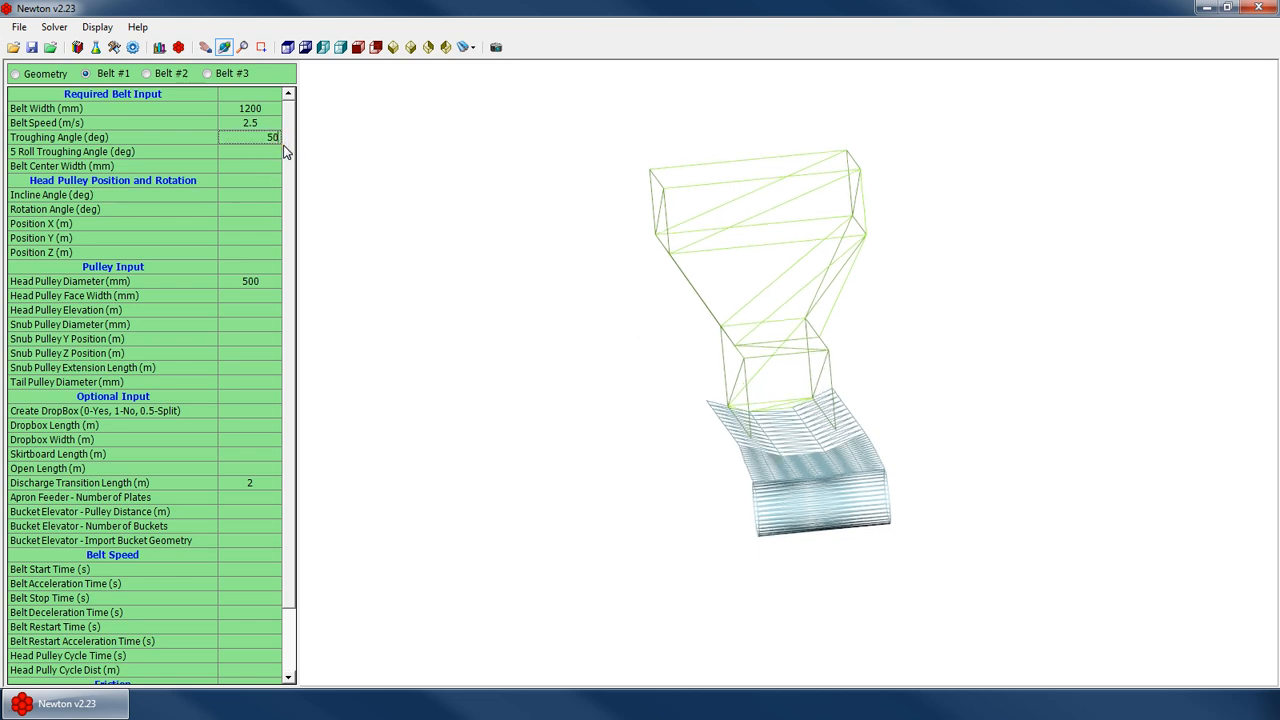
{"action": "key", "text": "Return"}
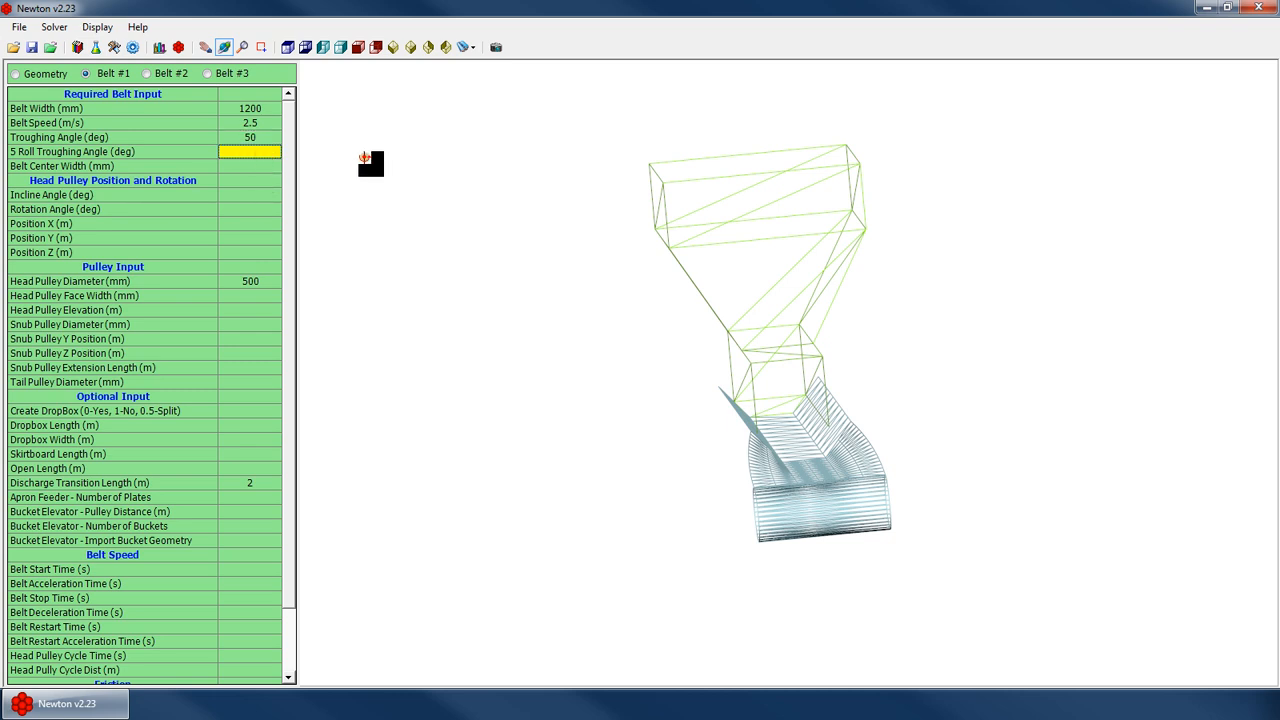
Set the troughing angle of Belt #1 to 20 degrees and its 5 roll troughing angle to 35 degrees
{"action": "left_click", "coordinate": [257, 137]}
{"action": "type", "text": "20"}
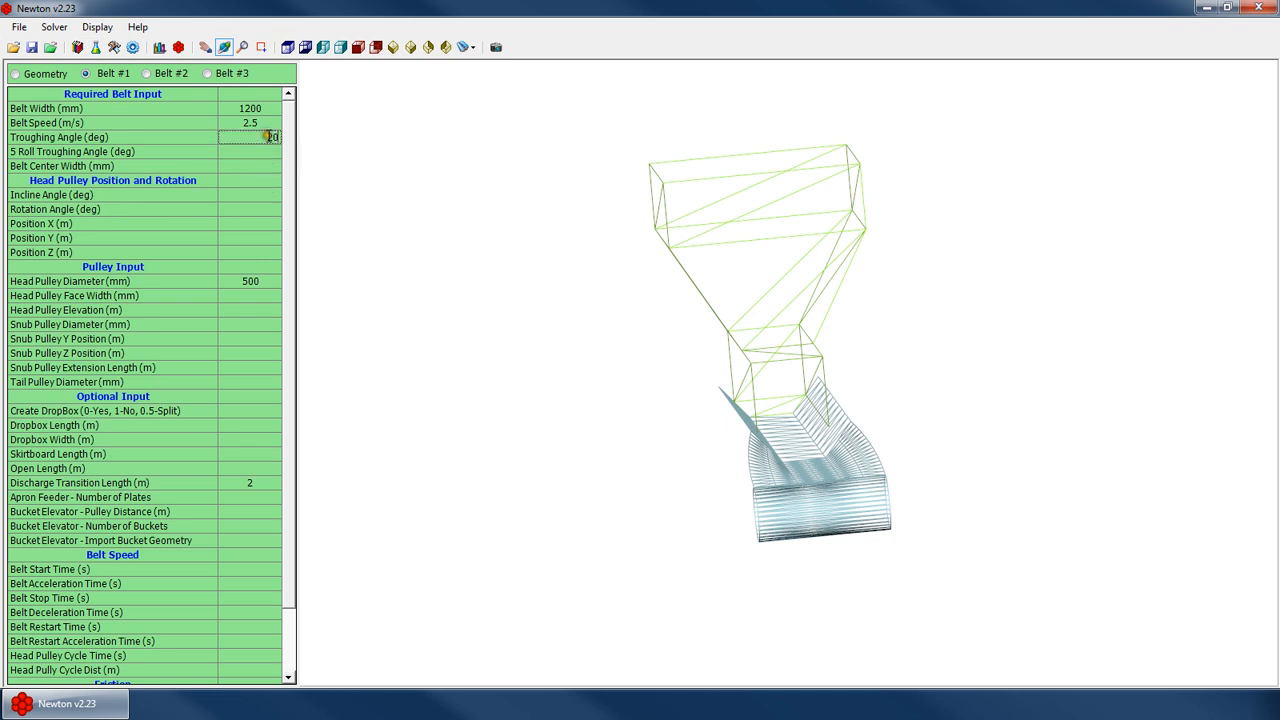
{"action": "key", "text": "Return"}
{"action": "left_click", "coordinate": [258, 152]}
{"action": "left_click", "coordinate": [272, 153]}
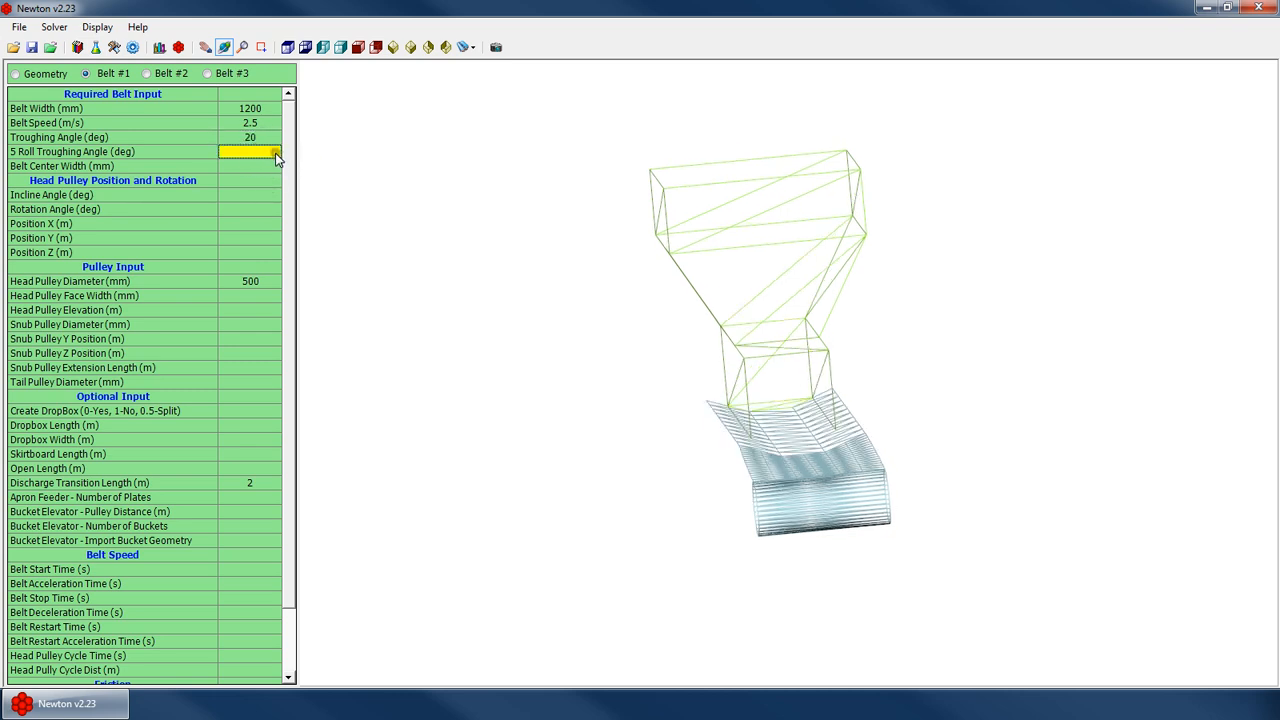
{"action": "type", "text": "35"}
{"action": "key", "text": "Return"}
{"action": "left_click_drag", "start_coordinate": [773, 415], "coordinate": [303, 196]}
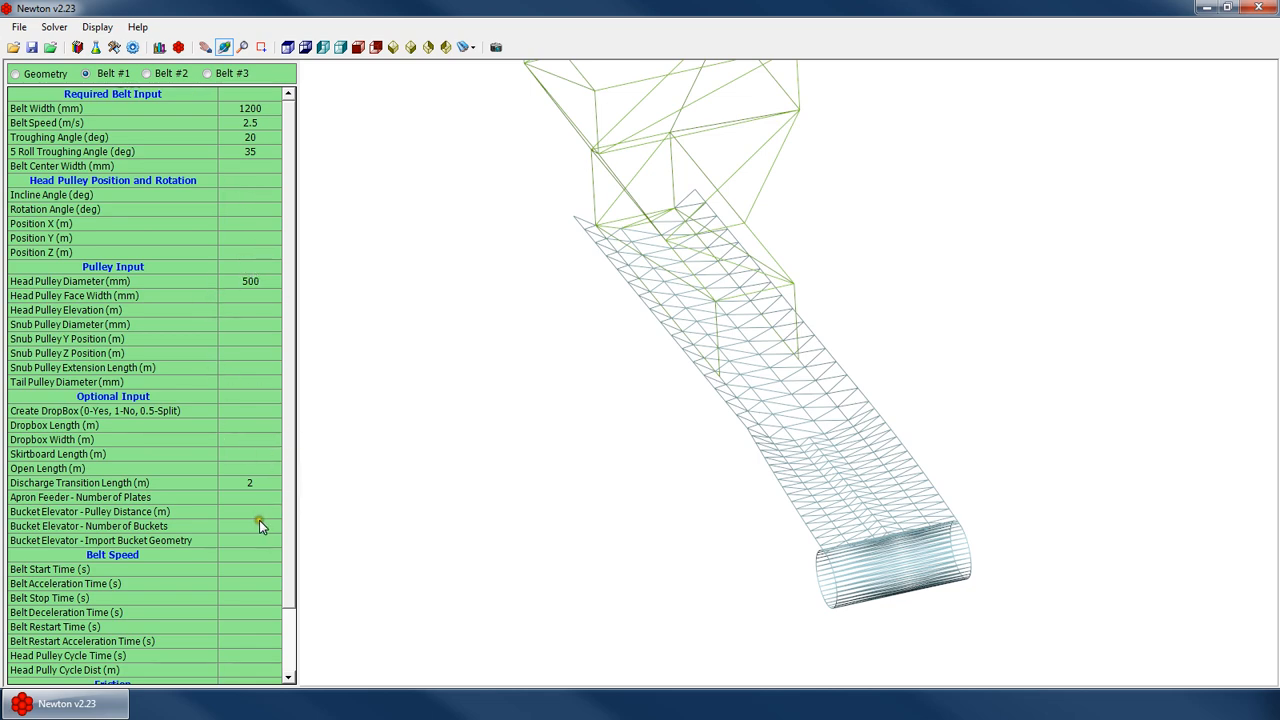
Try Belt #1 as an apron feeder with 60 plates
{"action": "scroll", "coordinate": [292, 478], "scroll_direction": "down", "scroll_amount": 1}
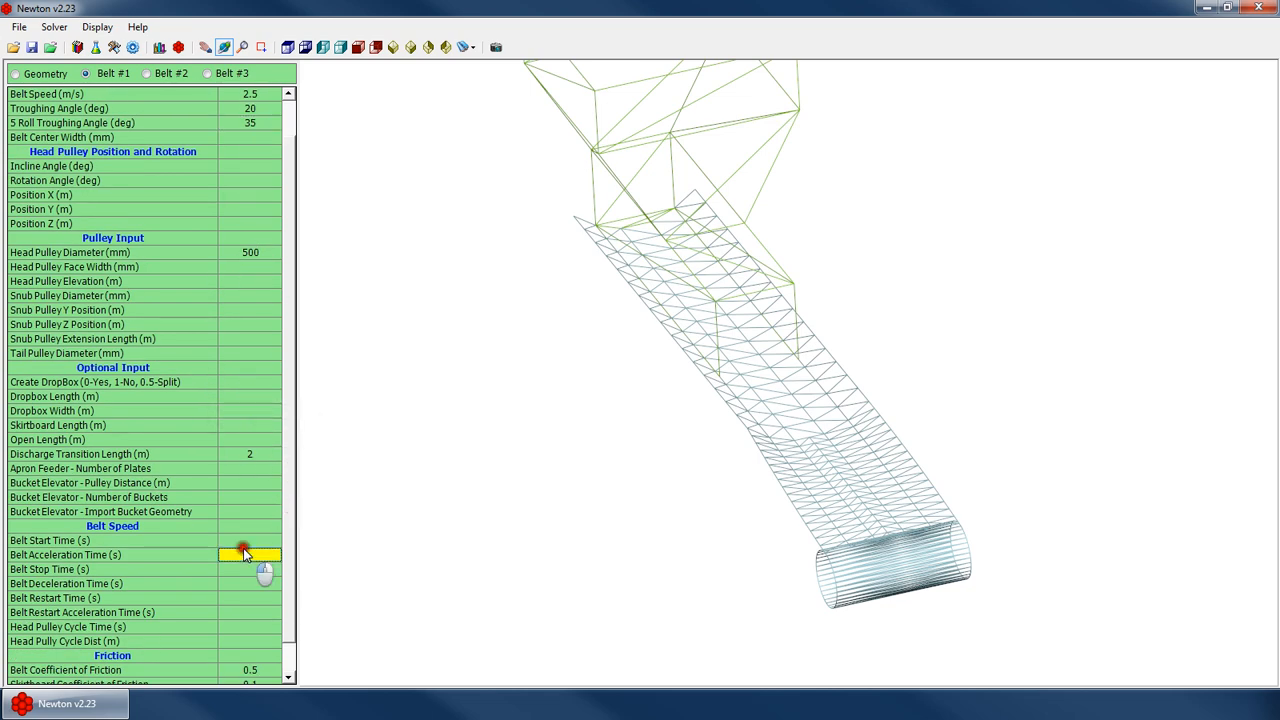
{"action": "scroll", "coordinate": [240, 500], "scroll_direction": "down", "scroll_amount": 1}
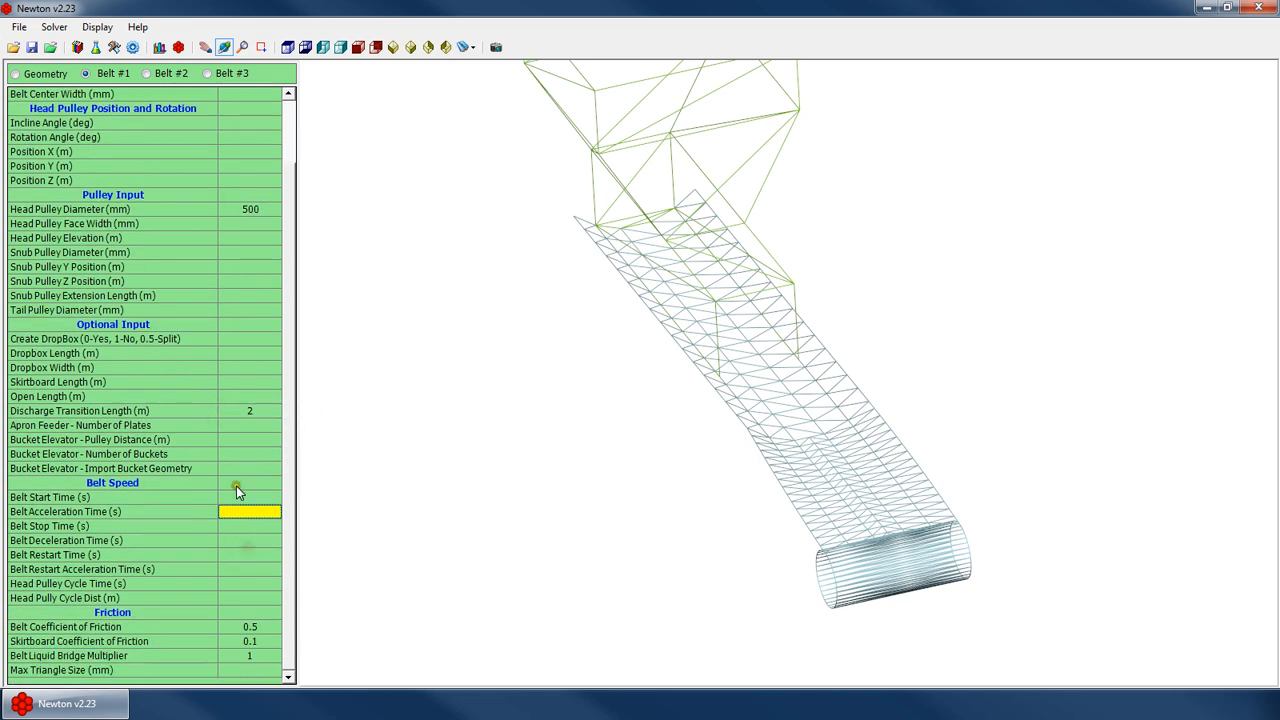
{"action": "left_click", "coordinate": [251, 428]}
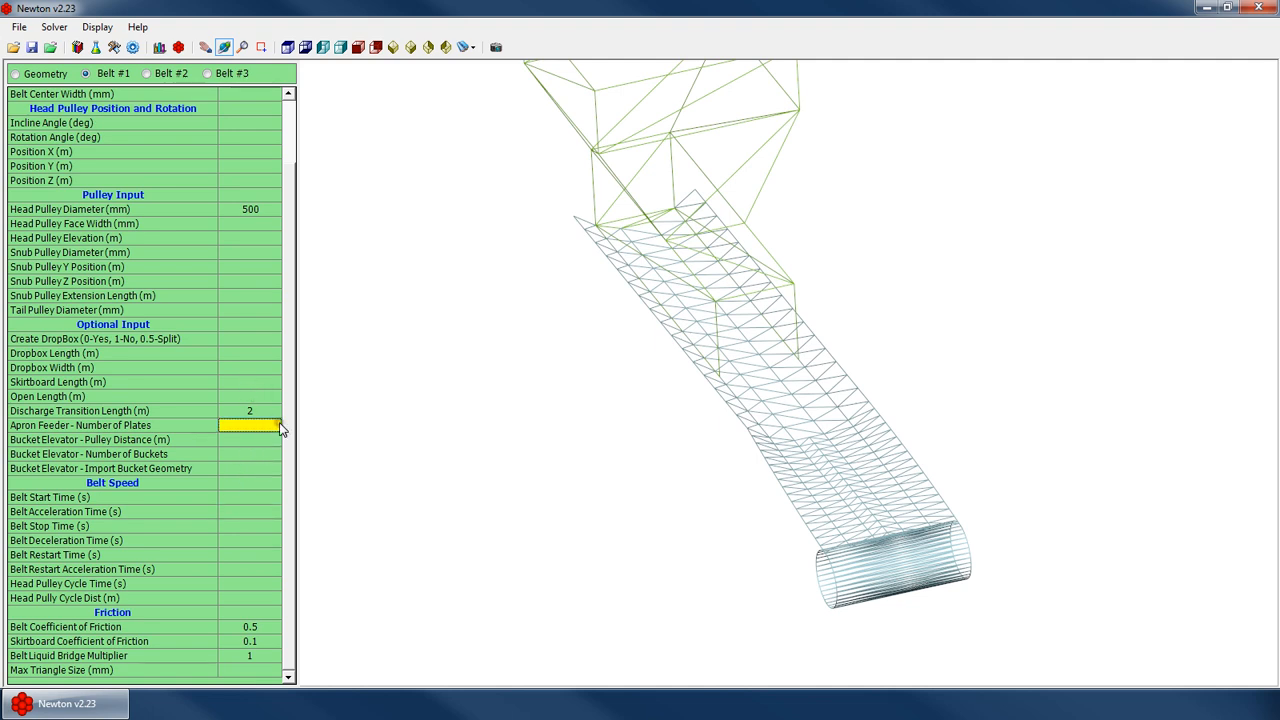
{"action": "type", "text": "60"}
{"action": "key", "text": "Return"}
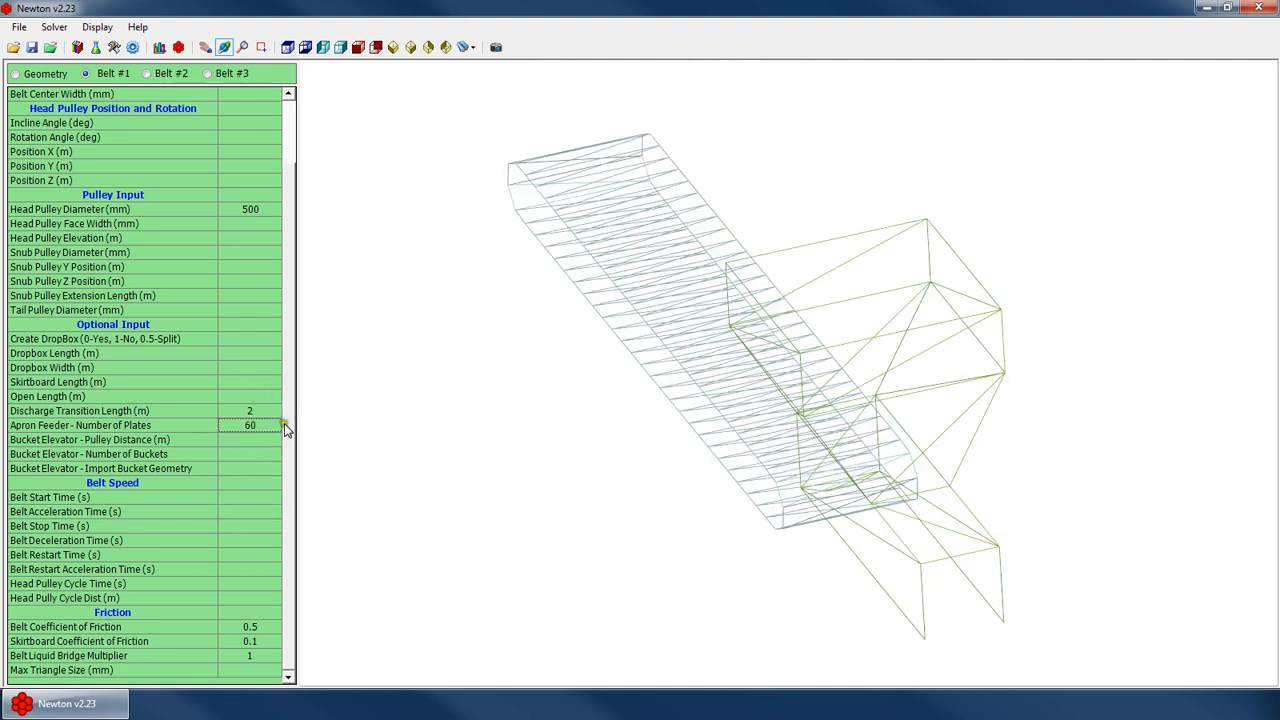
Set Create DropBox to 1 for Belt #1 so no drop box is generated, and view the feeder from its side
{"action": "left_click", "coordinate": [253, 337]}
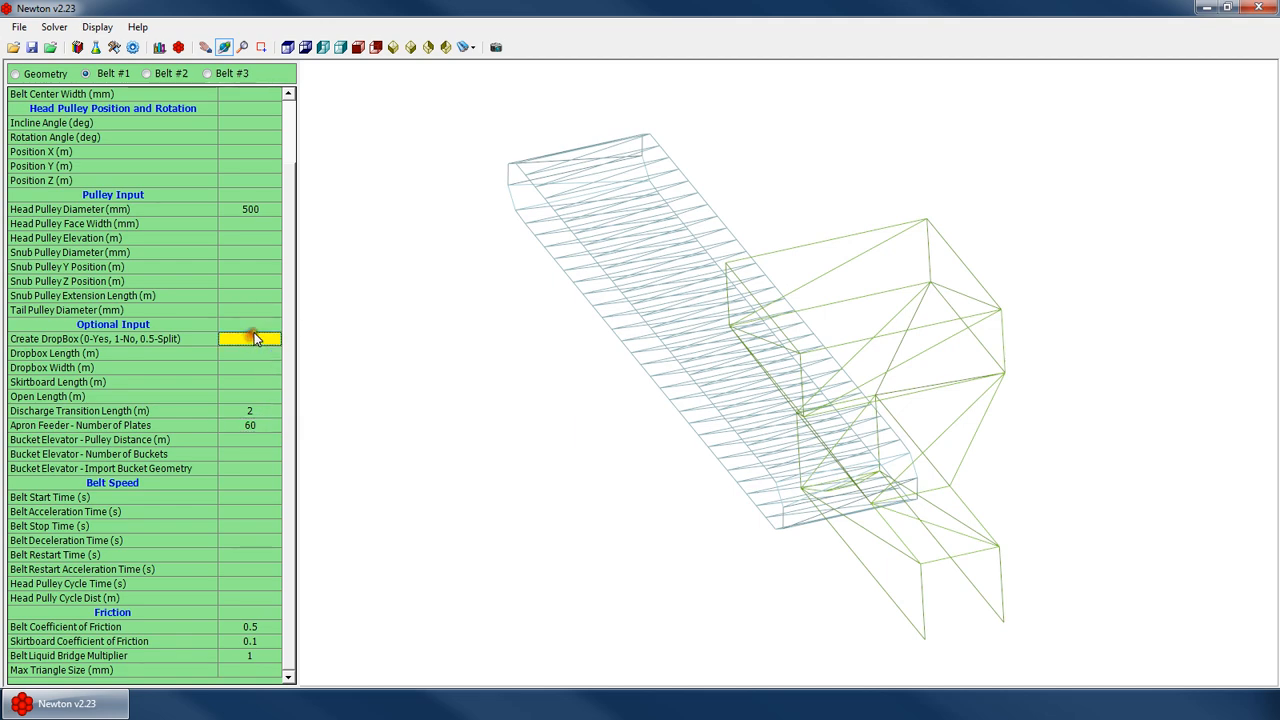
{"action": "type", "text": "1"}
{"action": "key", "text": "Return"}
{"action": "right_click", "coordinate": [541, 349]}
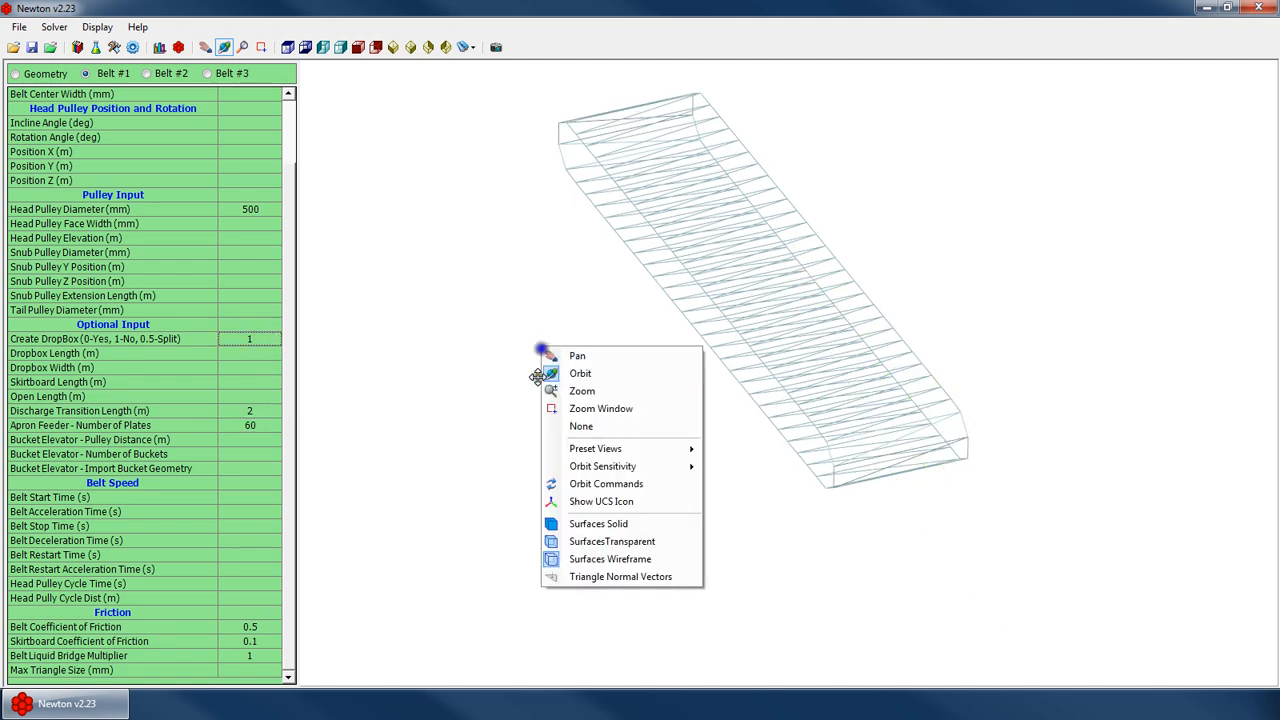
{"action": "left_click", "coordinate": [594, 391]}
{"action": "right_click", "coordinate": [607, 346]}
{"action": "left_click", "coordinate": [646, 370]}
{"action": "left_click_drag", "start_coordinate": [760, 380], "coordinate": [998, 350]}
Try a belt width of 2000 mm on Belt #1
{"action": "left_click", "coordinate": [286, 135]}
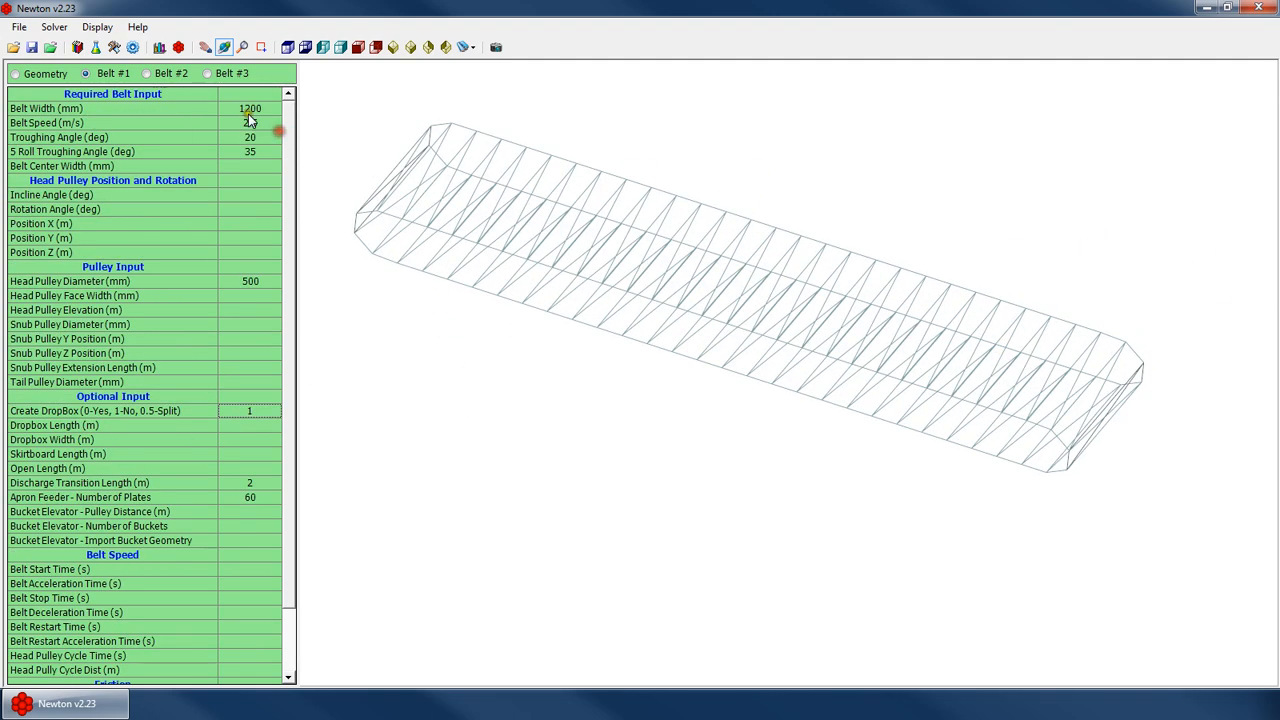
{"action": "left_click", "coordinate": [258, 110]}
{"action": "type", "text": "2000"}
{"action": "left_click", "coordinate": [254, 205]}
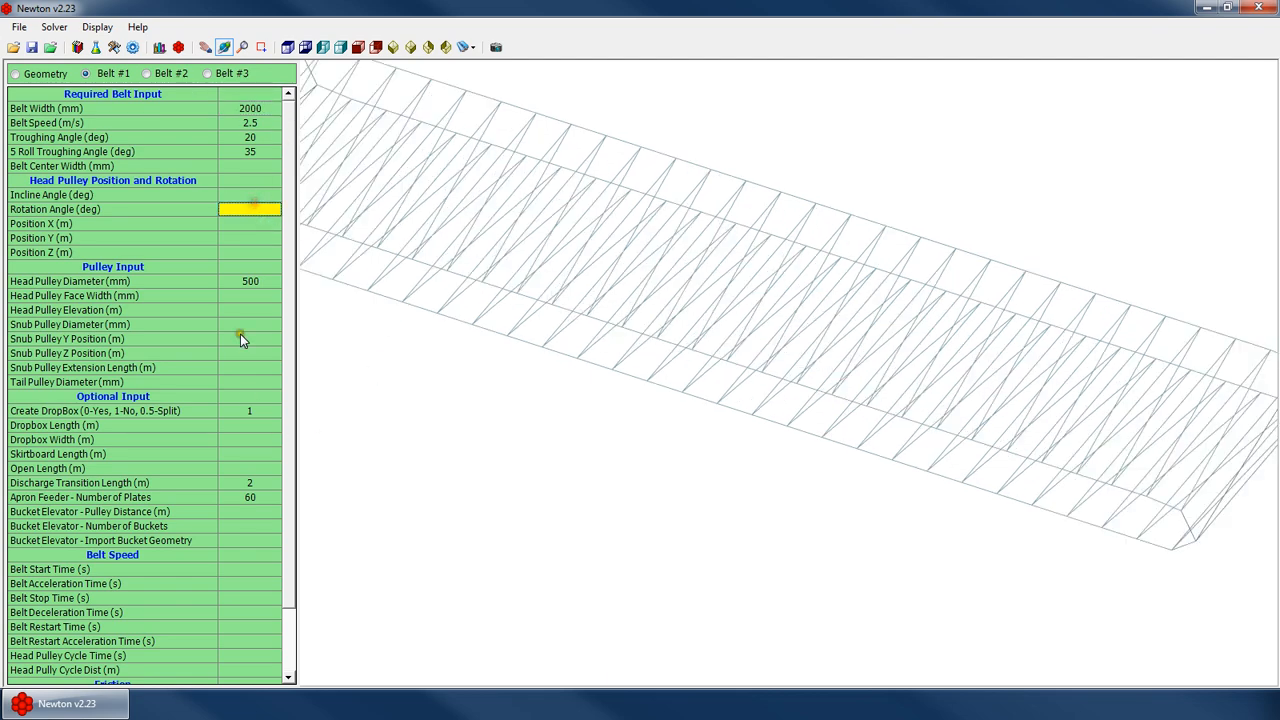
Try a head pulley diameter of 800 mm on Belt #1 and settle on 1200 mm, viewing the belt from the side
{"action": "left_click", "coordinate": [240, 292]}
{"action": "left_click_drag", "start_coordinate": [760, 257], "coordinate": [863, 303]}
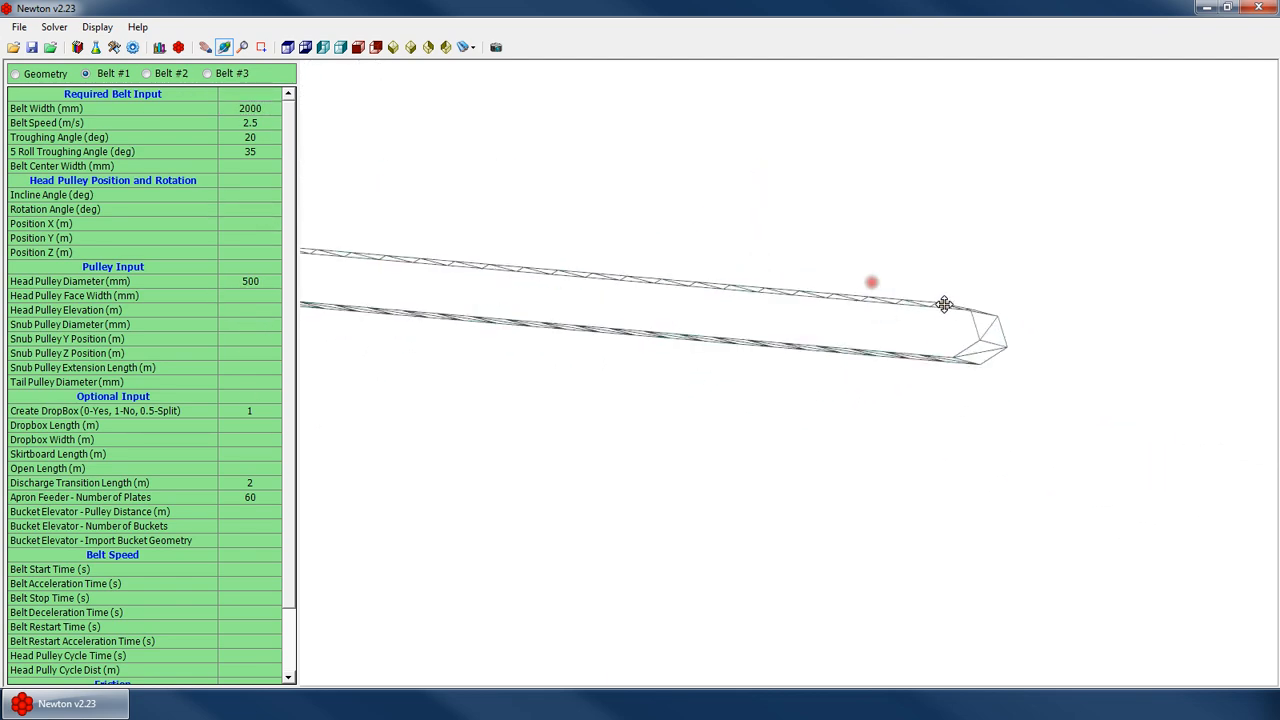
{"action": "left_click", "coordinate": [258, 284]}
{"action": "type", "text": "800"}
{"action": "key", "text": "Return"}
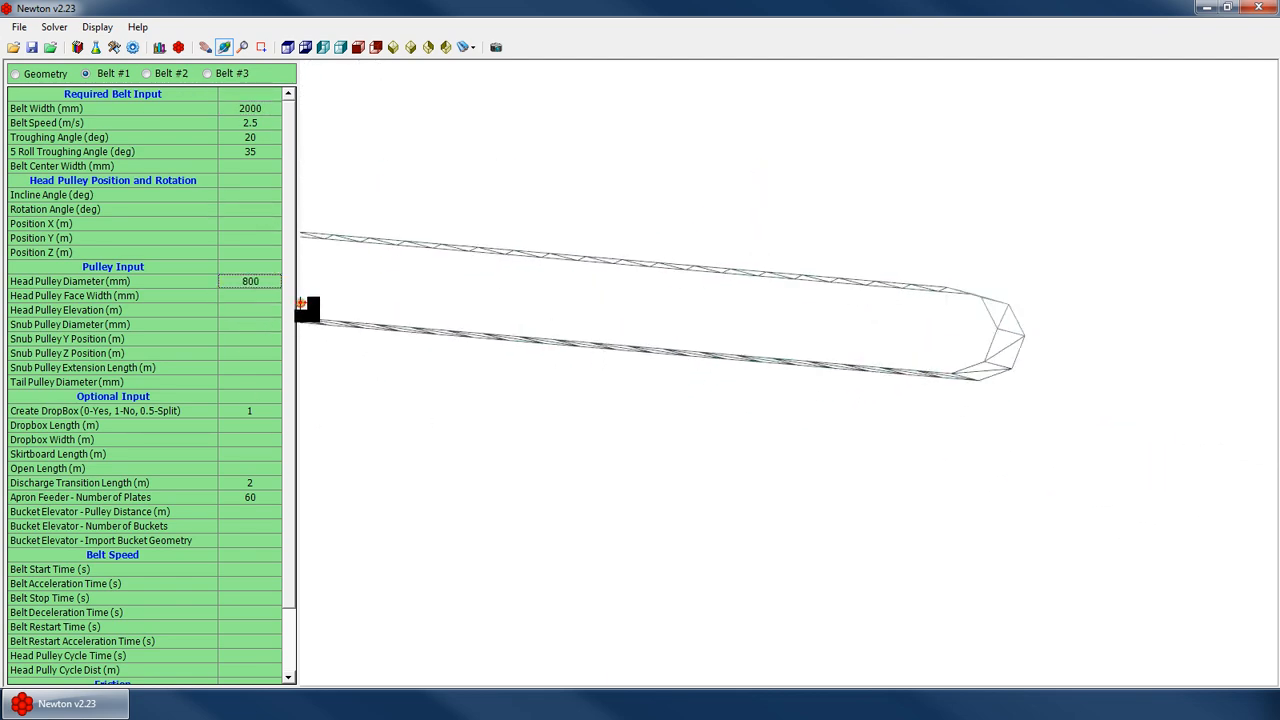
{"action": "type", "text": "1200"}
{"action": "key", "text": "Return"}
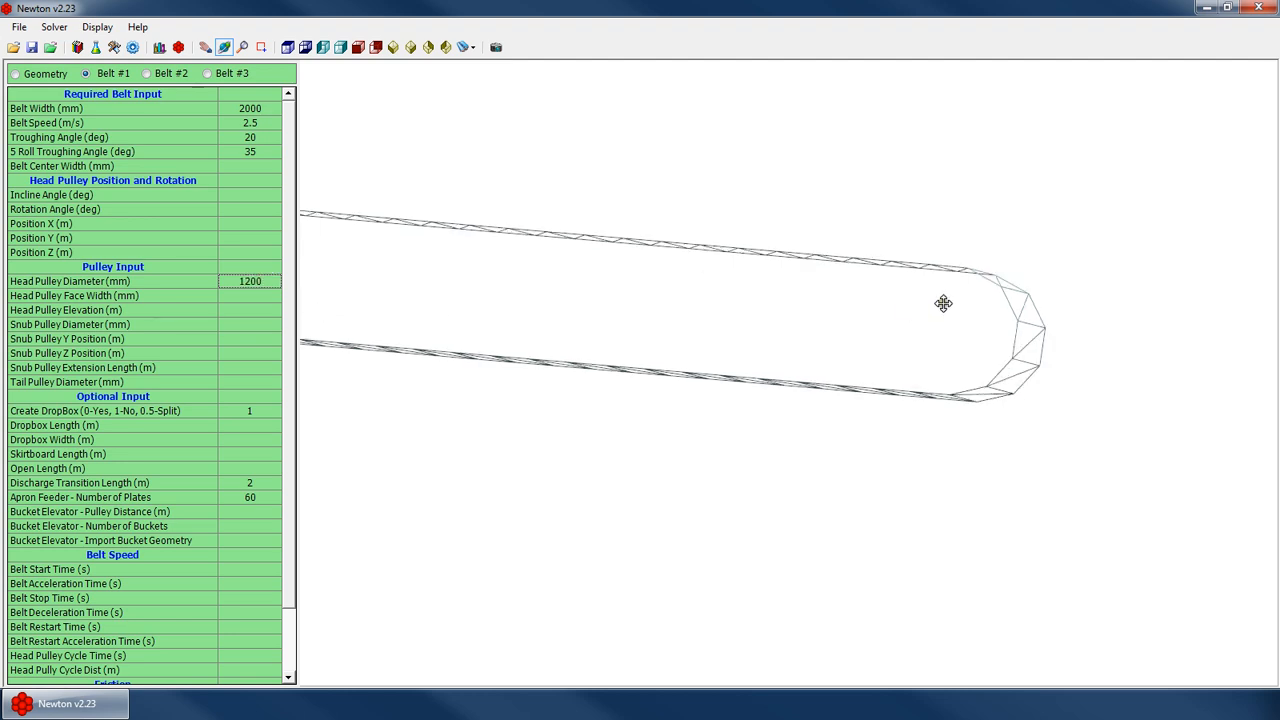
{"action": "left_click_drag", "start_coordinate": [943, 303], "coordinate": [810, 420]}
{"action": "scroll", "coordinate": [881, 366], "scroll_direction": "down", "scroll_amount": 3}
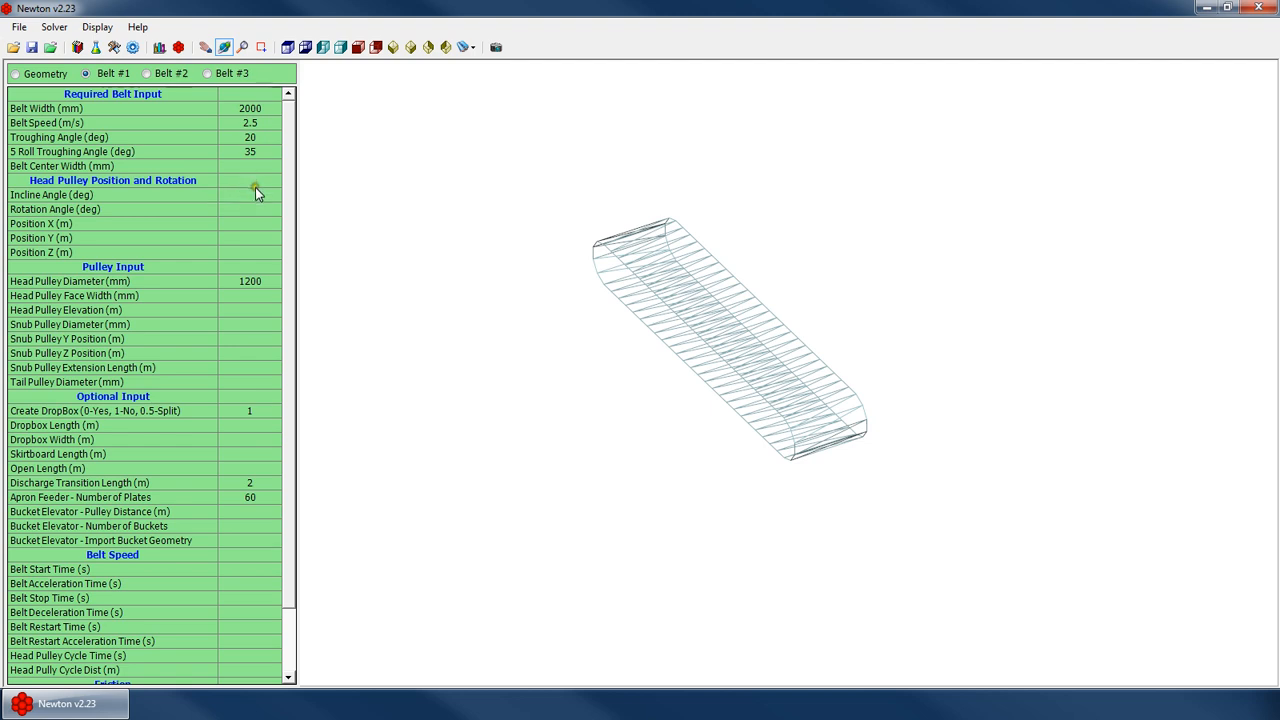
Clear the number of apron feeder plates on Belt #1
{"action": "left_click", "coordinate": [70, 78]}
{"action": "left_click", "coordinate": [114, 75]}
{"action": "left_click", "coordinate": [274, 499]}
{"action": "key", "text": "Delete"}
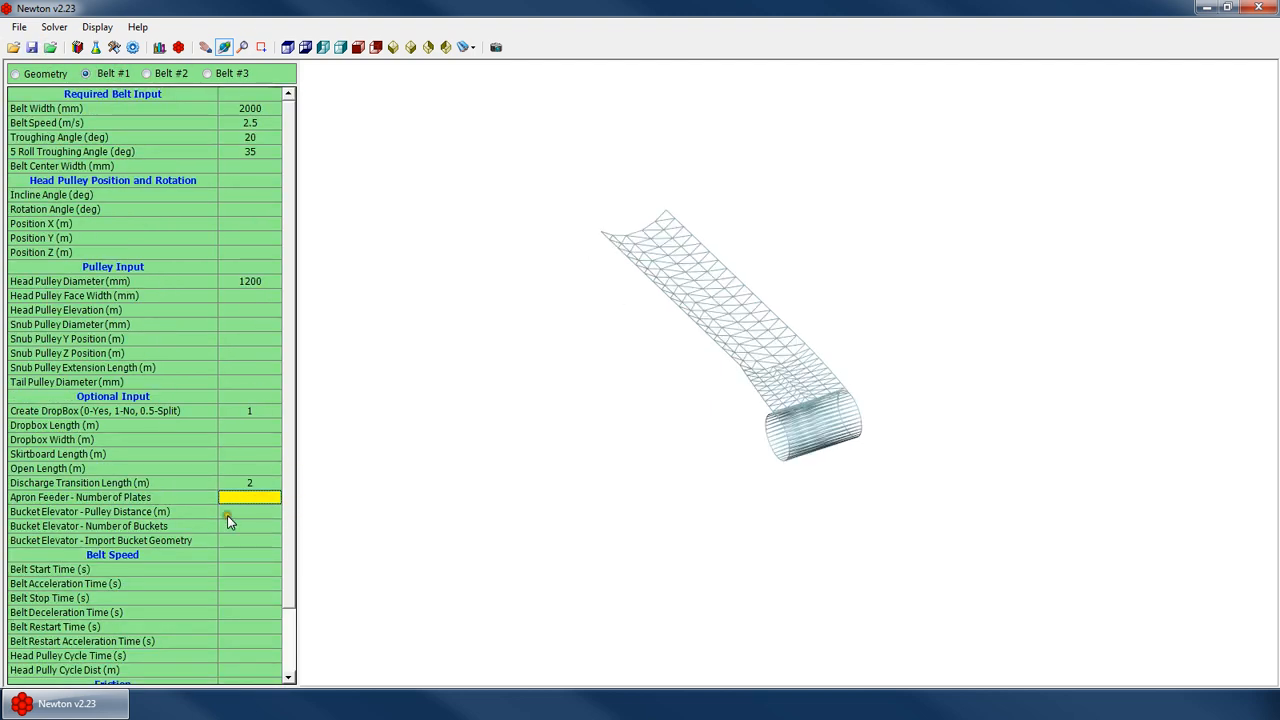
Import the bucket elevator geometry for Belt #1 from the file Bucket - meshed.dxf in the AC-Tek folder
{"action": "left_click", "coordinate": [244, 541]}
{"action": "left_click", "coordinate": [822, 284]}
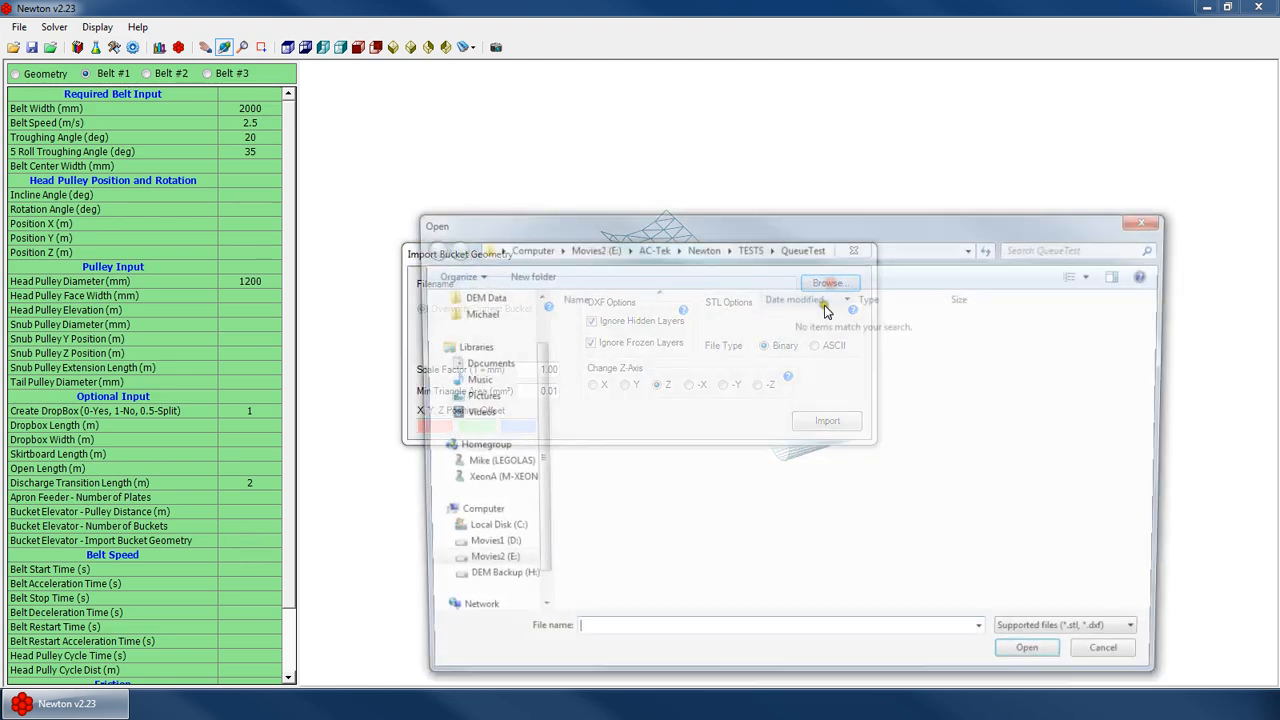
{"action": "left_click", "coordinate": [607, 487]}
{"action": "scroll", "coordinate": [607, 487], "scroll_direction": "down", "scroll_amount": 2}
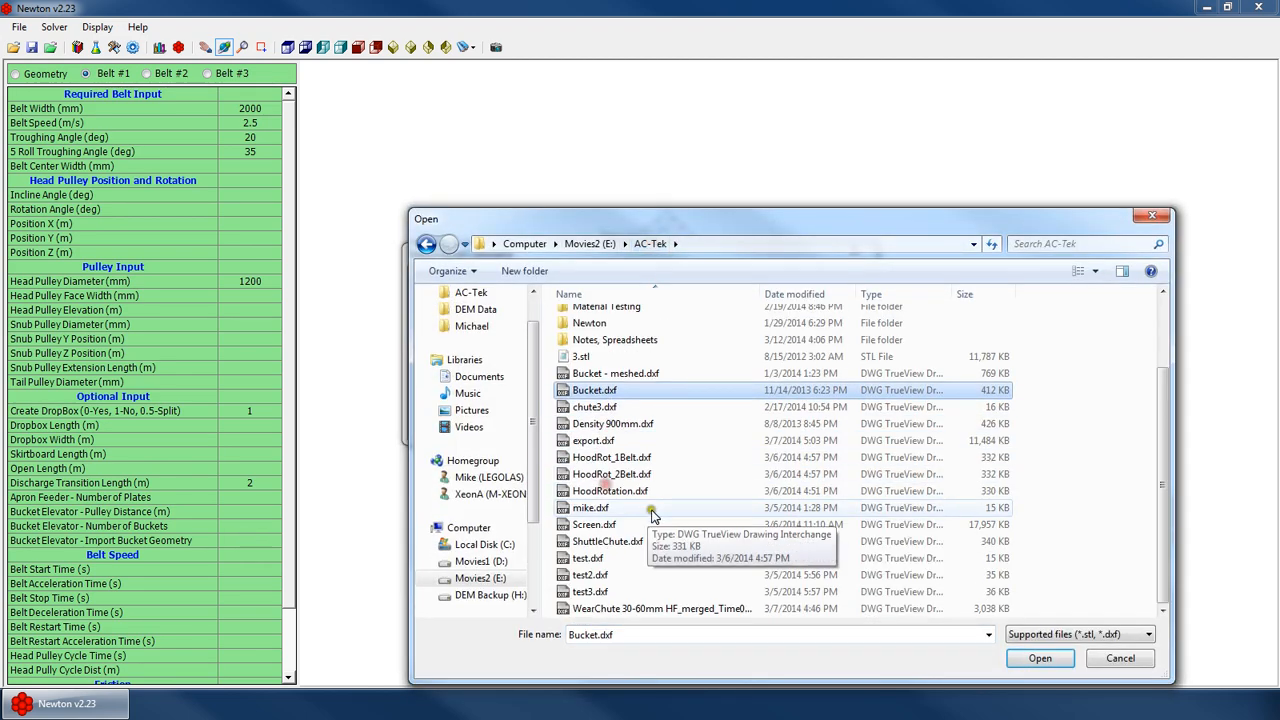
{"action": "double_click", "coordinate": [636, 374]}
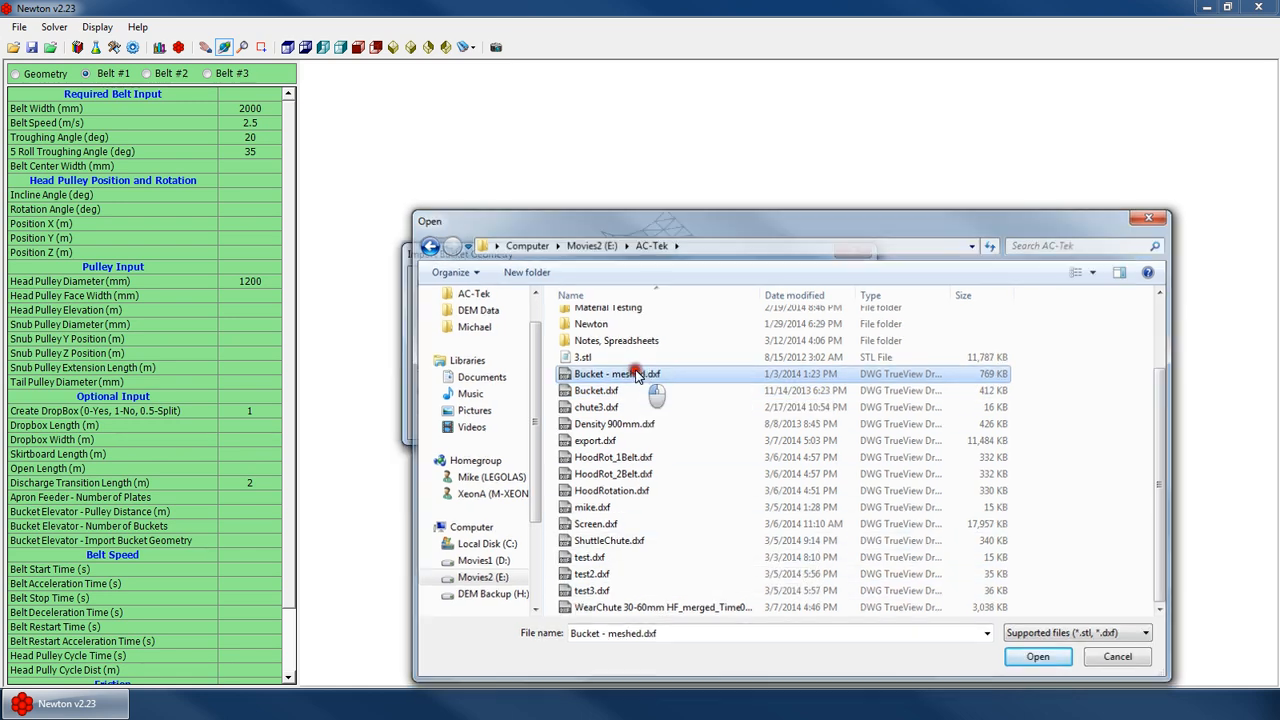
{"action": "left_click", "coordinate": [828, 421]}
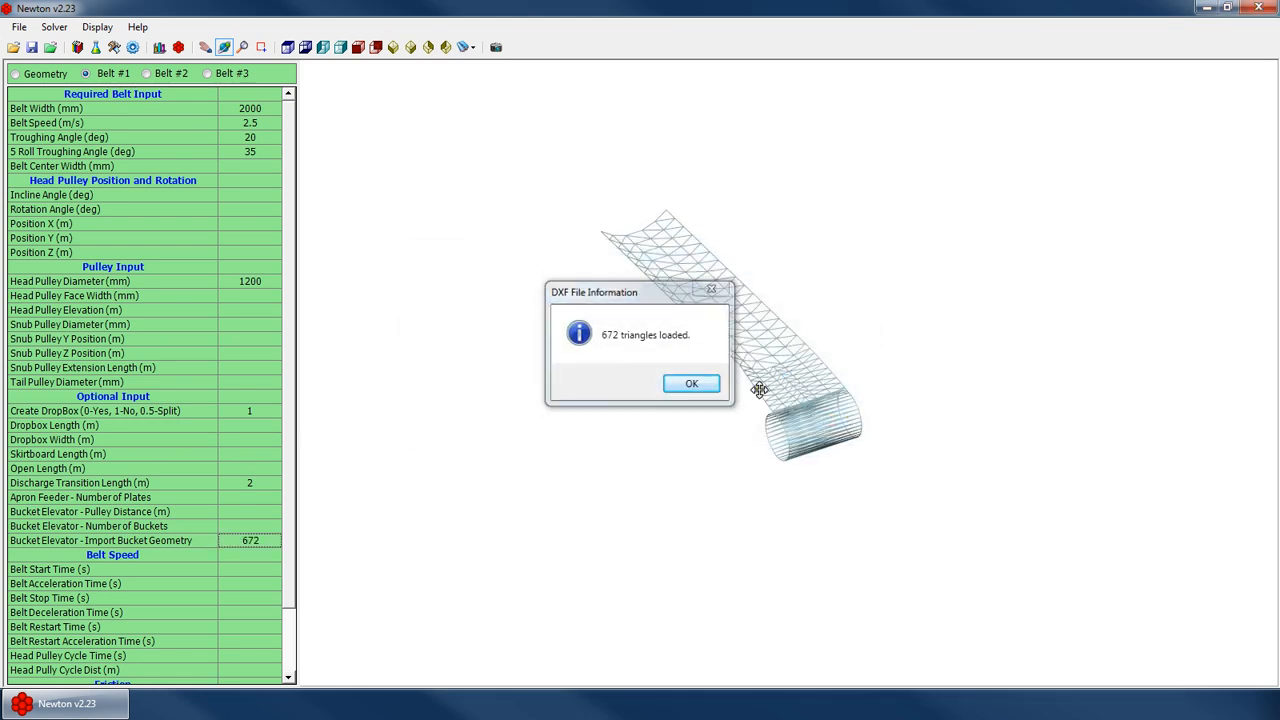
{"action": "left_click", "coordinate": [826, 442]}
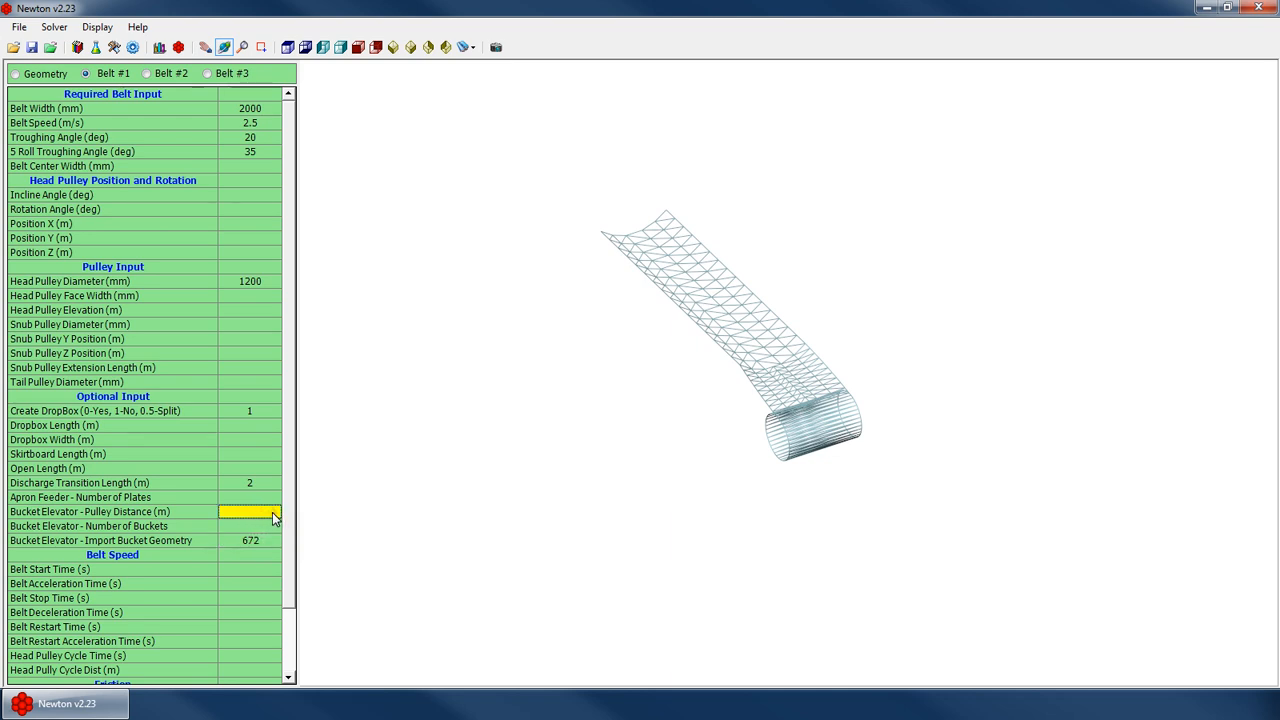
Set the bucket elevator pulley distance to 4 m and try a count of 20 buckets
{"action": "type", "text": "4"}
{"action": "key", "text": "Return"}
{"action": "left_click", "coordinate": [259, 525]}
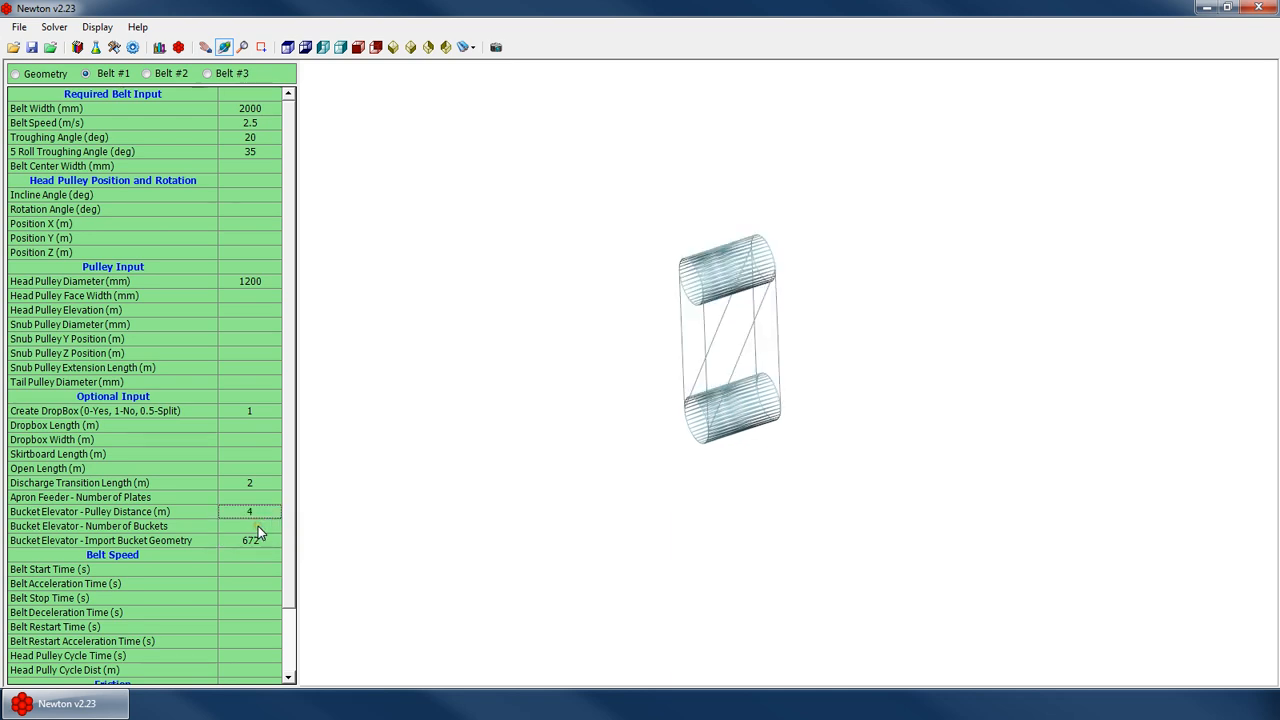
{"action": "type", "text": "20"}
{"action": "key", "text": "Return"}
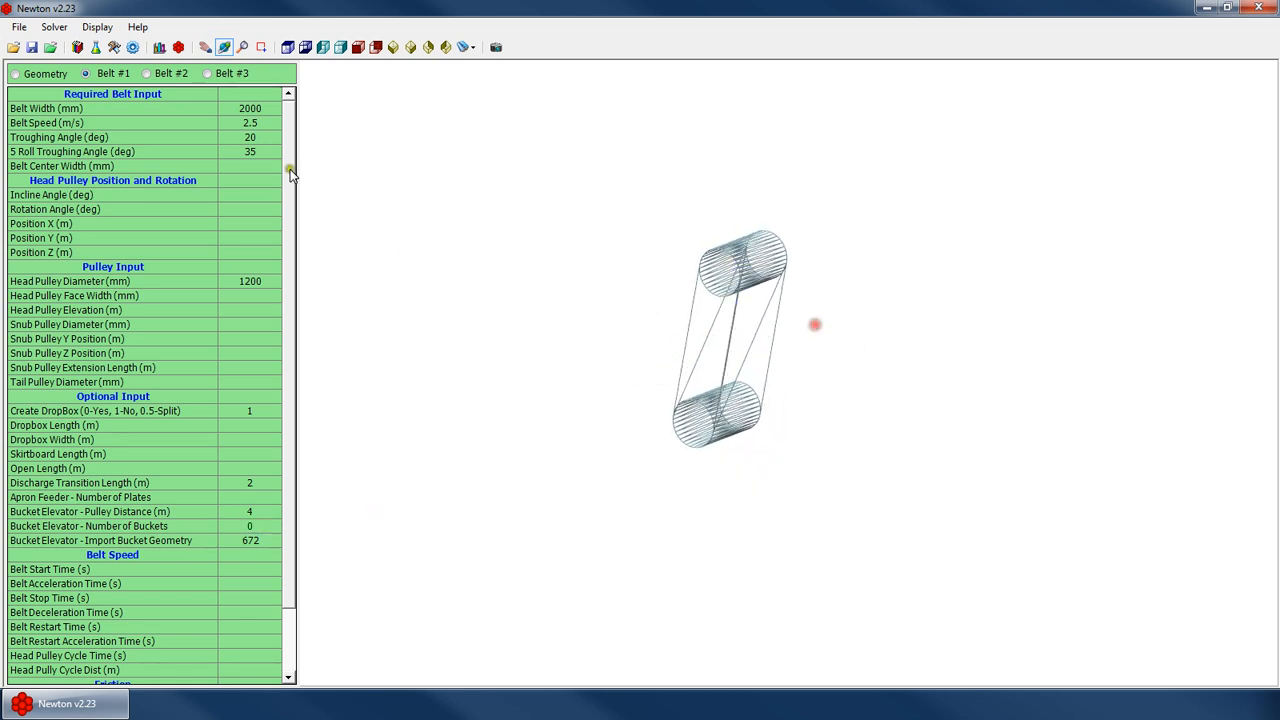
Set the belt width of Belt #1 to 200 mm and the bucket elevator's number of buckets to 20
{"action": "left_click", "coordinate": [272, 108]}
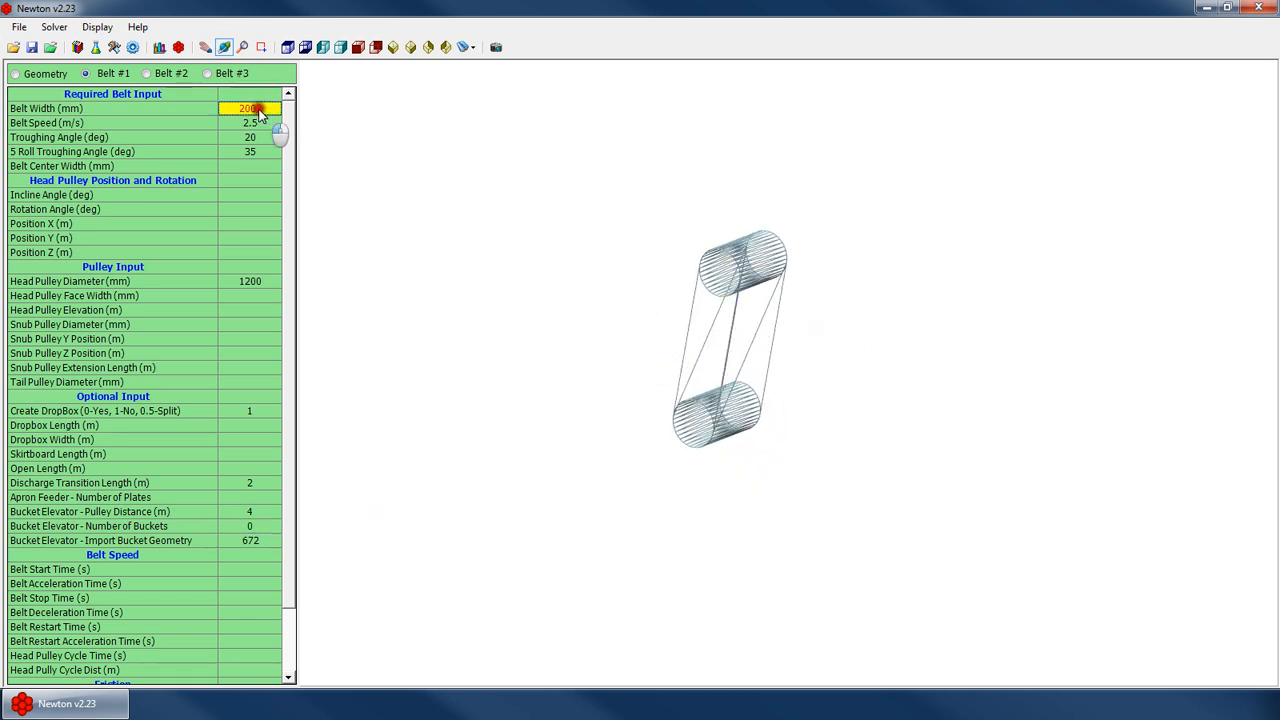
{"action": "type", "text": "200"}
{"action": "key", "text": "Return"}
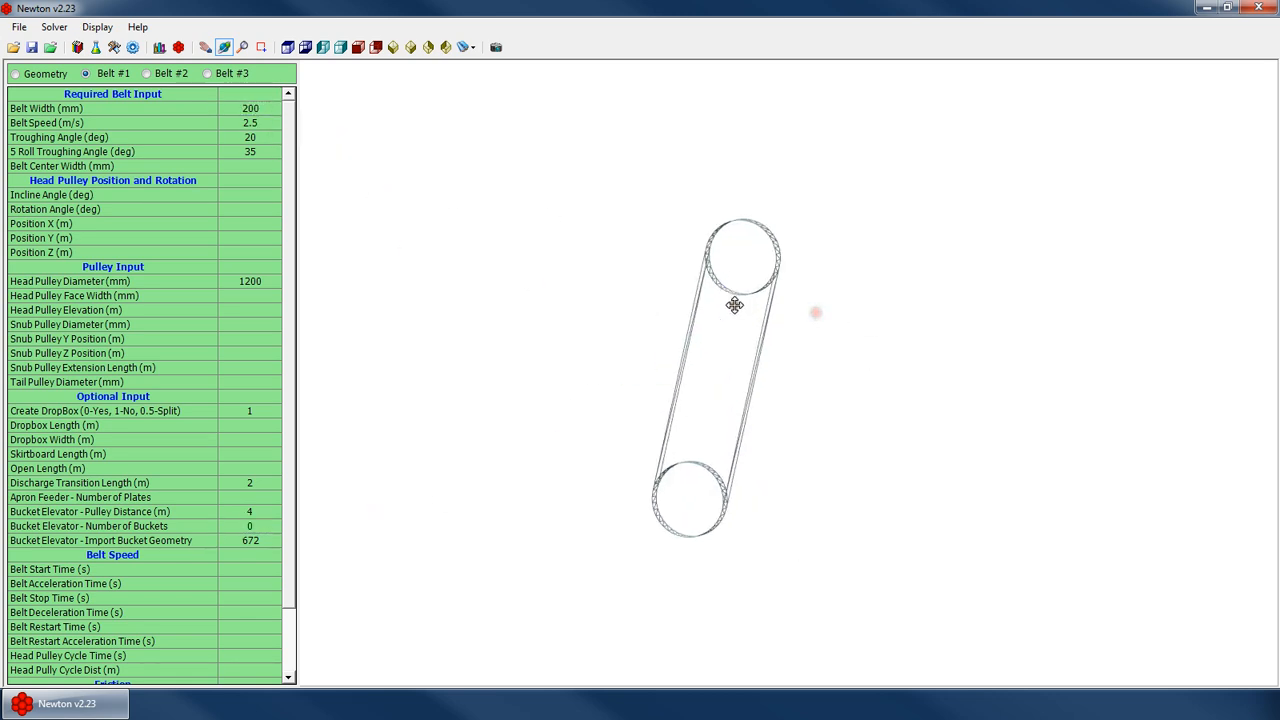
{"action": "left_click", "coordinate": [249, 525]}
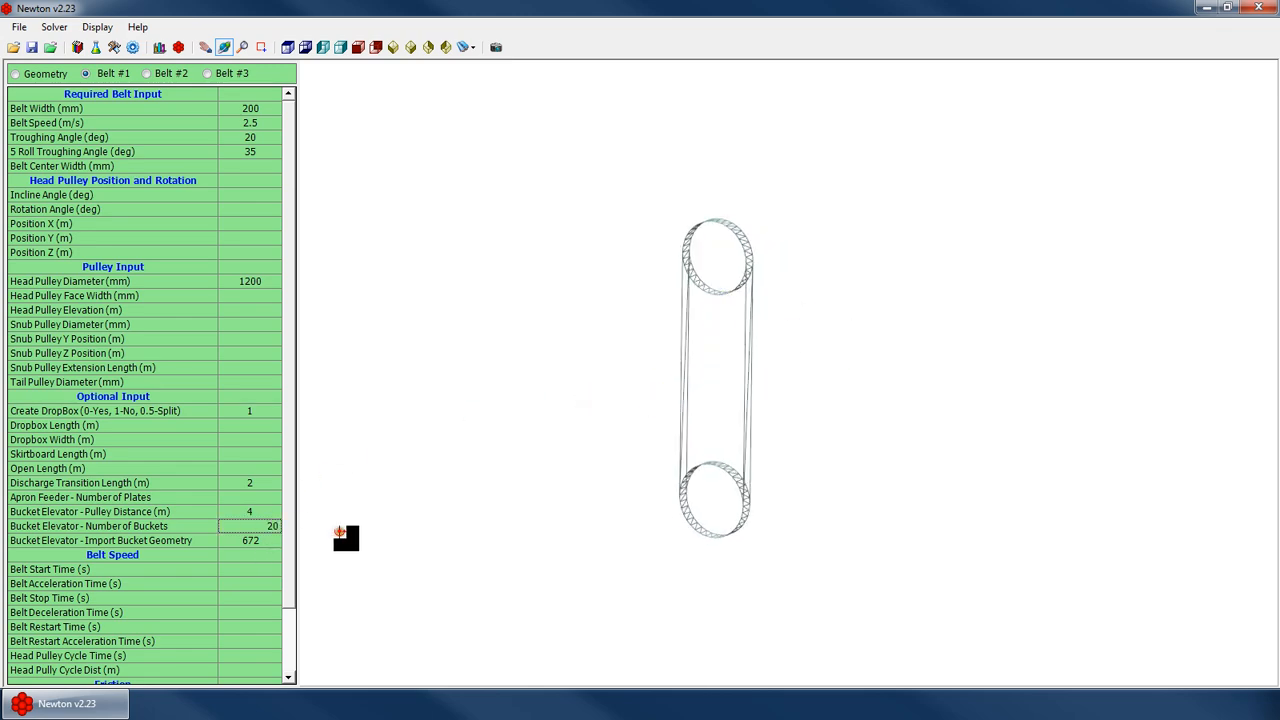
{"action": "type", "text": "20"}
{"action": "key", "text": "Return"}
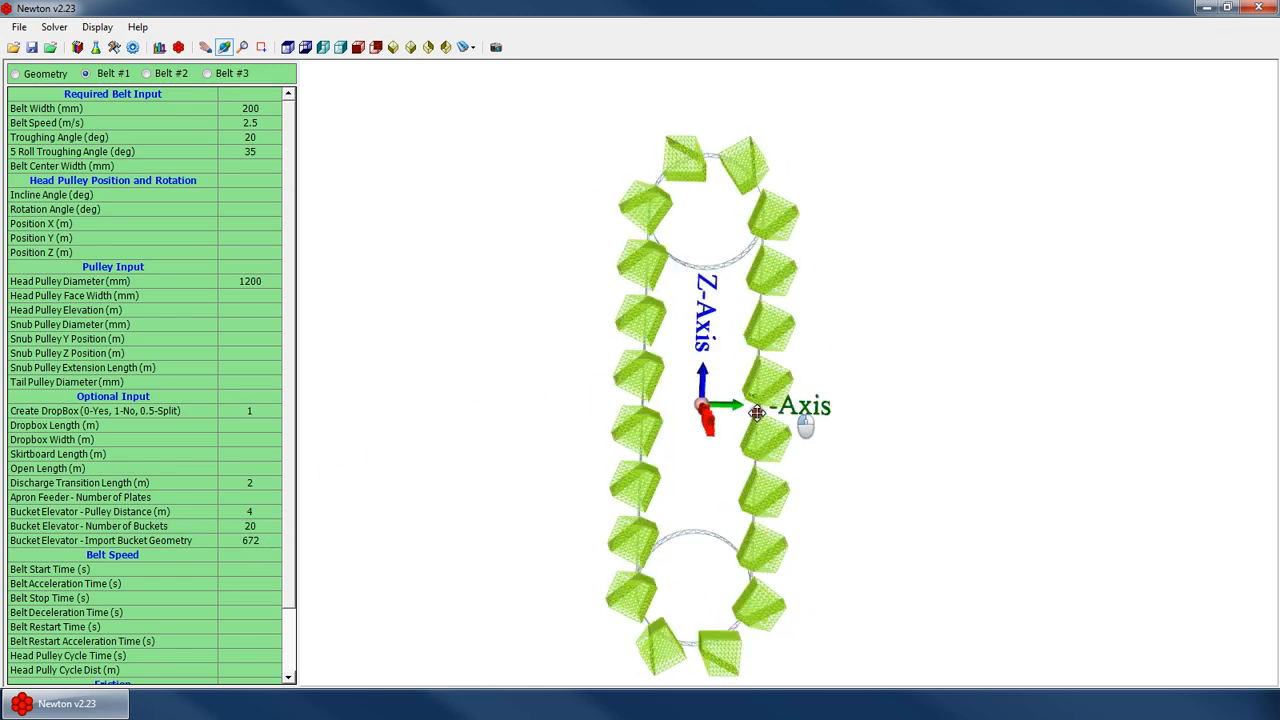
Examine the bucket elevator model together with the speed, start and stop timing, pulley cycle and friction inputs of Belt #1
{"action": "left_click", "coordinate": [250, 122]}
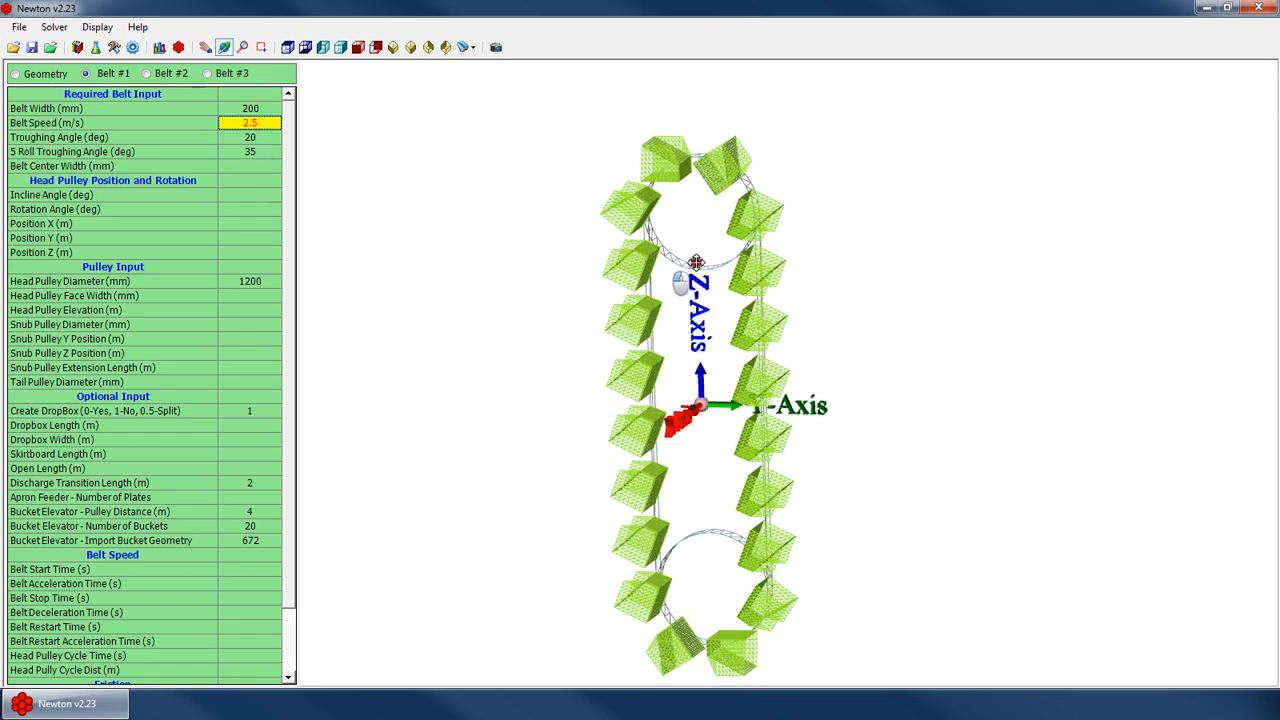
{"action": "scroll", "coordinate": [216, 440], "scroll_direction": "down", "scroll_amount": 2}
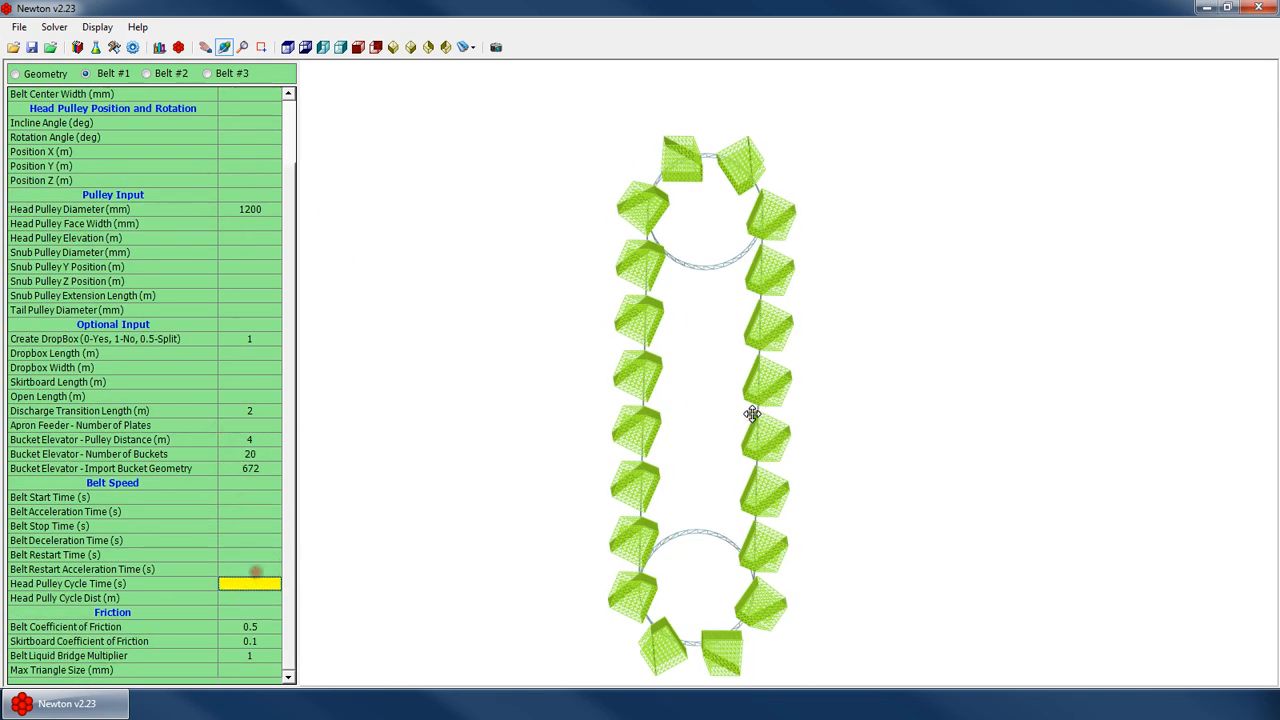
{"action": "left_click_drag", "start_coordinate": [749, 414], "coordinate": [666, 423]}
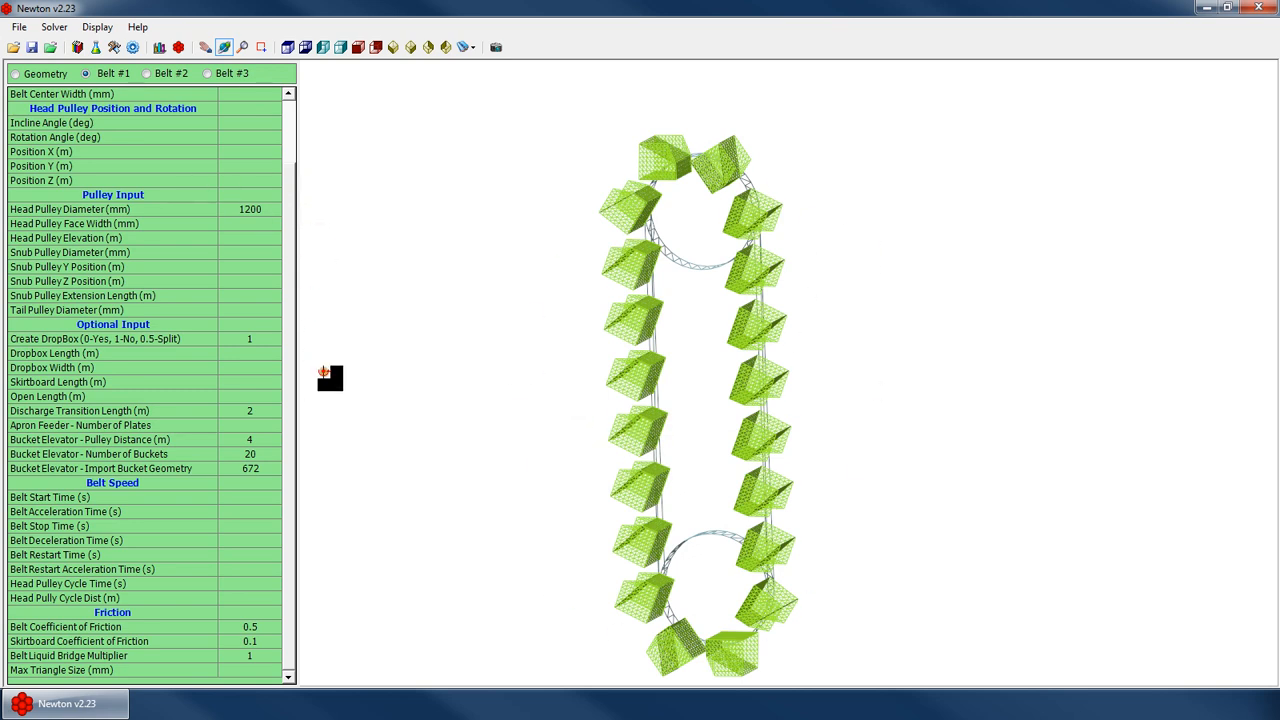
{"action": "left_click", "coordinate": [244, 541]}
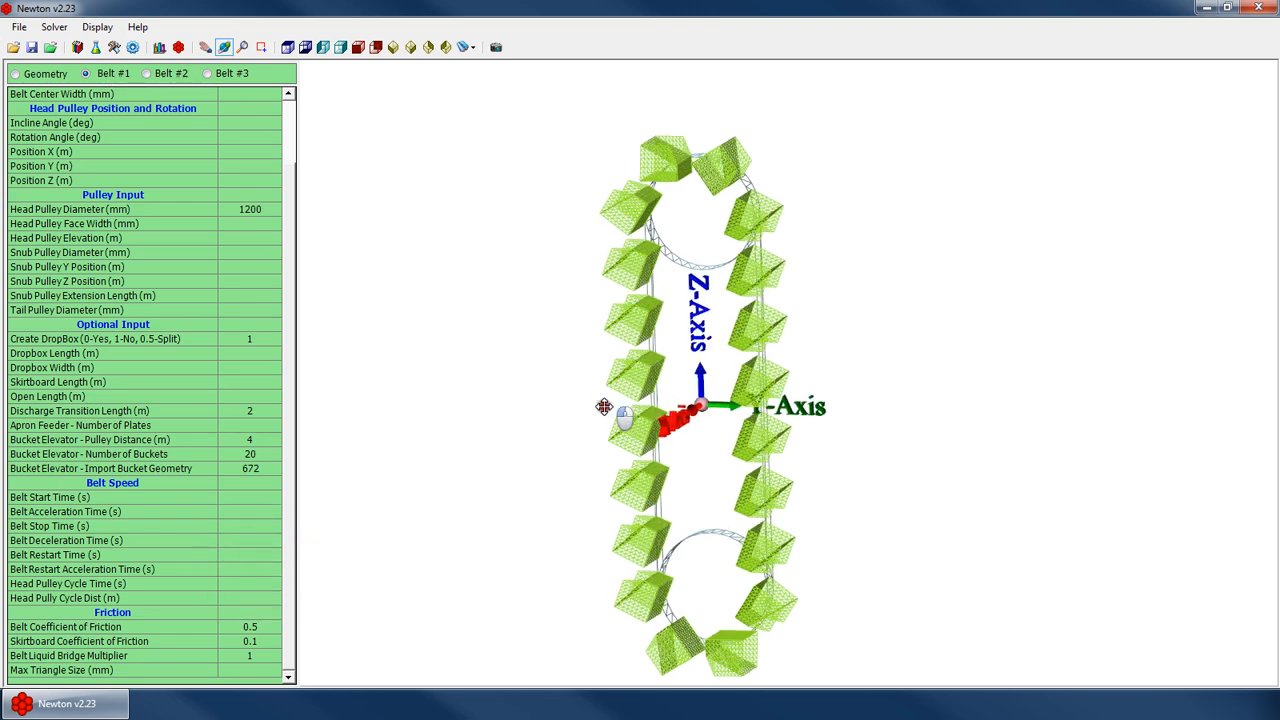
{"action": "scroll", "coordinate": [643, 486], "scroll_direction": "down", "scroll_amount": 3}
Open the Material Generator page and orbit the bucket elevator model to an angled view
{"action": "left_click", "coordinate": [38, 73]}
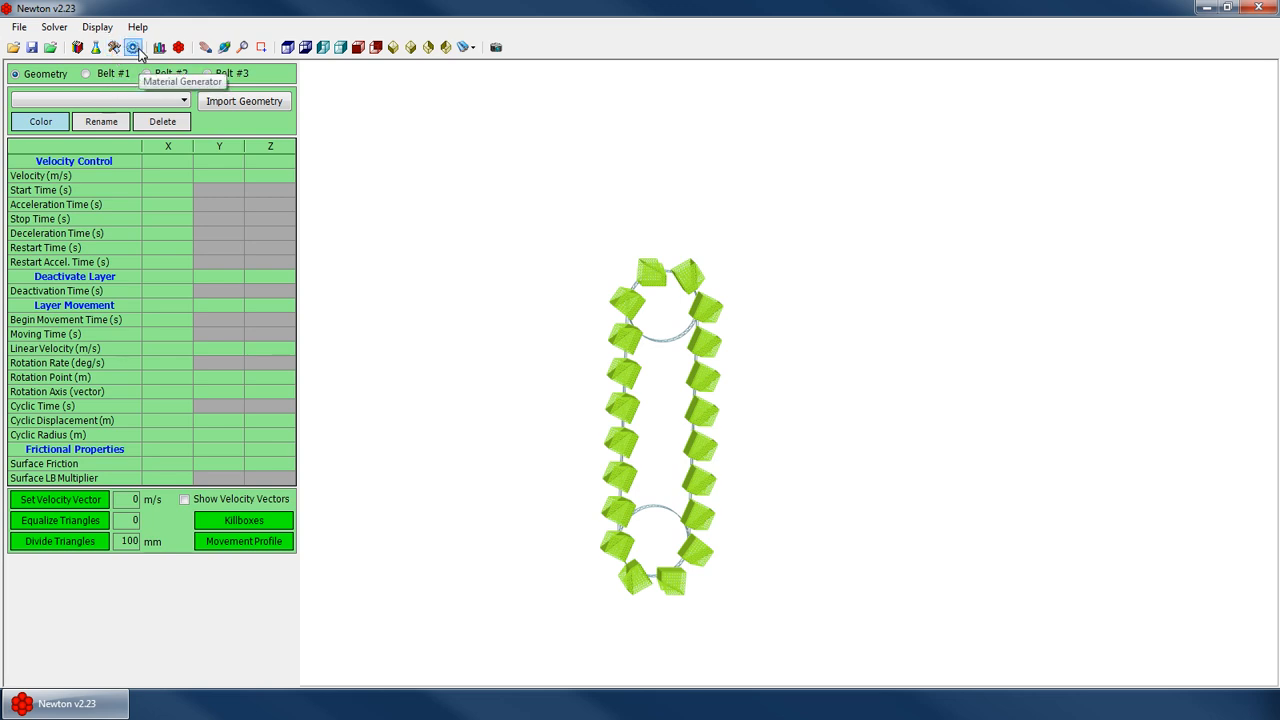
{"action": "left_click", "coordinate": [134, 48]}
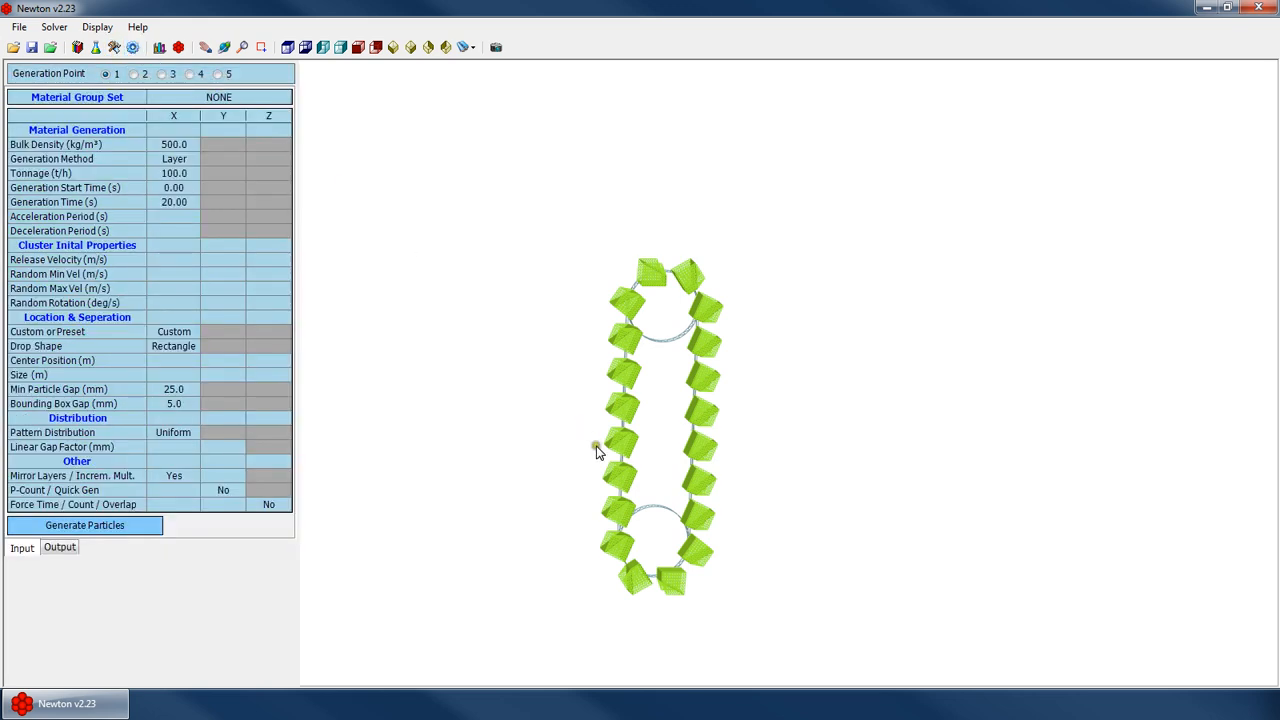
{"action": "right_click", "coordinate": [607, 390]}
{"action": "left_click", "coordinate": [650, 414]}
{"action": "left_click_drag", "start_coordinate": [648, 405], "coordinate": [724, 378]}
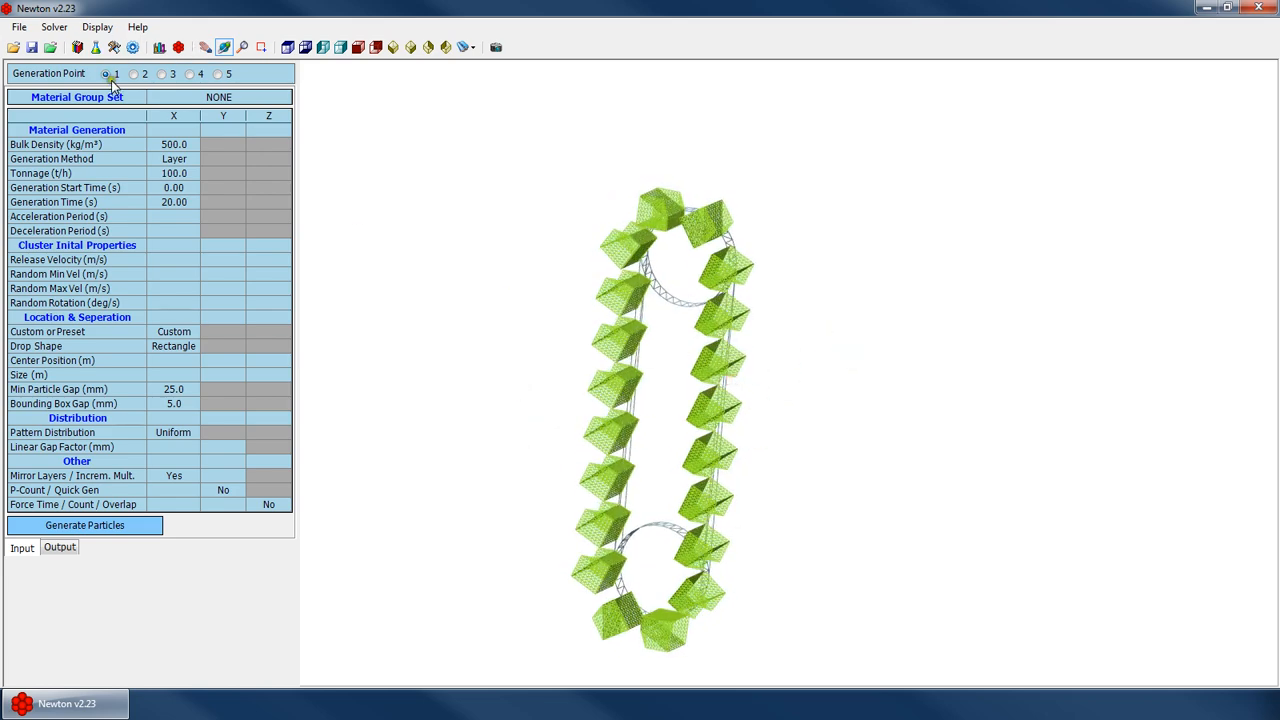
Examine the Material Generator's generation points, generation method, tonnage, generation time and initial cluster velocity settings
{"action": "left_click", "coordinate": [189, 74]}
{"action": "left_click", "coordinate": [173, 161]}
{"action": "left_click", "coordinate": [182, 174]}
{"action": "left_click", "coordinate": [176, 205]}
{"action": "left_click", "coordinate": [170, 289]}
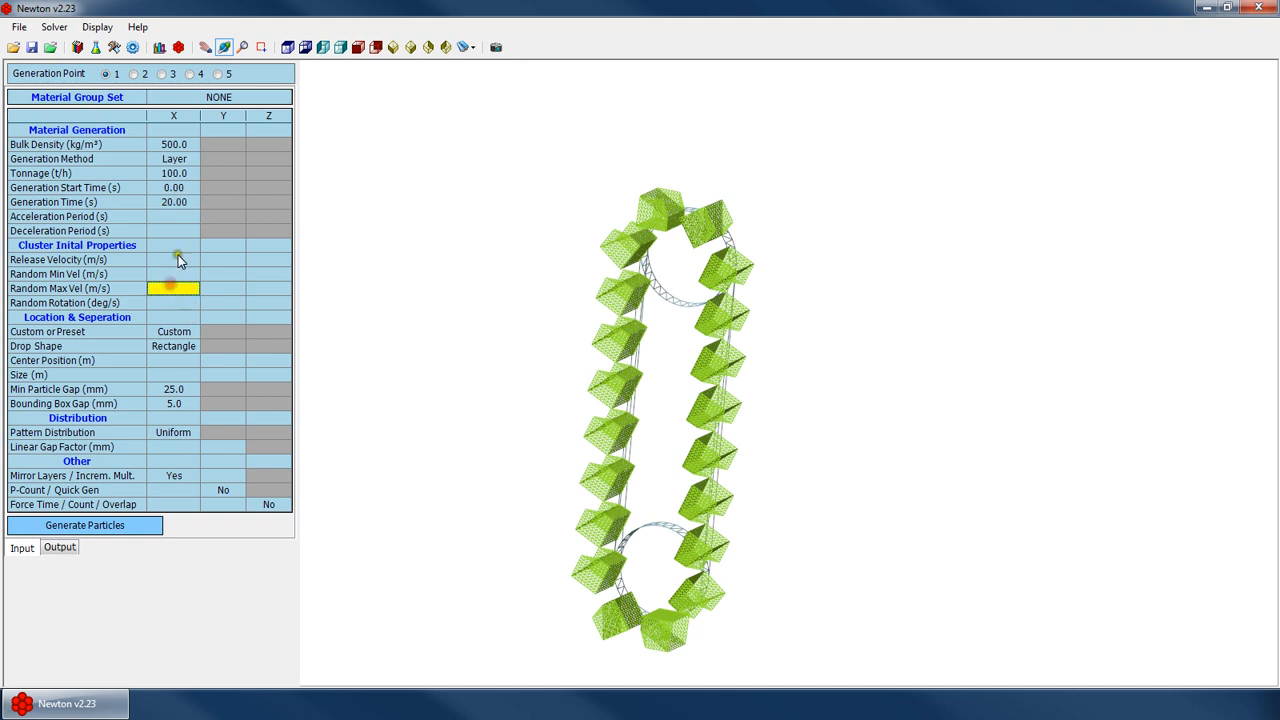
Examine the Material Generator's release velocity, random velocity, random rotation, center position and generation time inputs
{"action": "left_click", "coordinate": [182, 260]}
{"action": "left_click", "coordinate": [174, 303]}
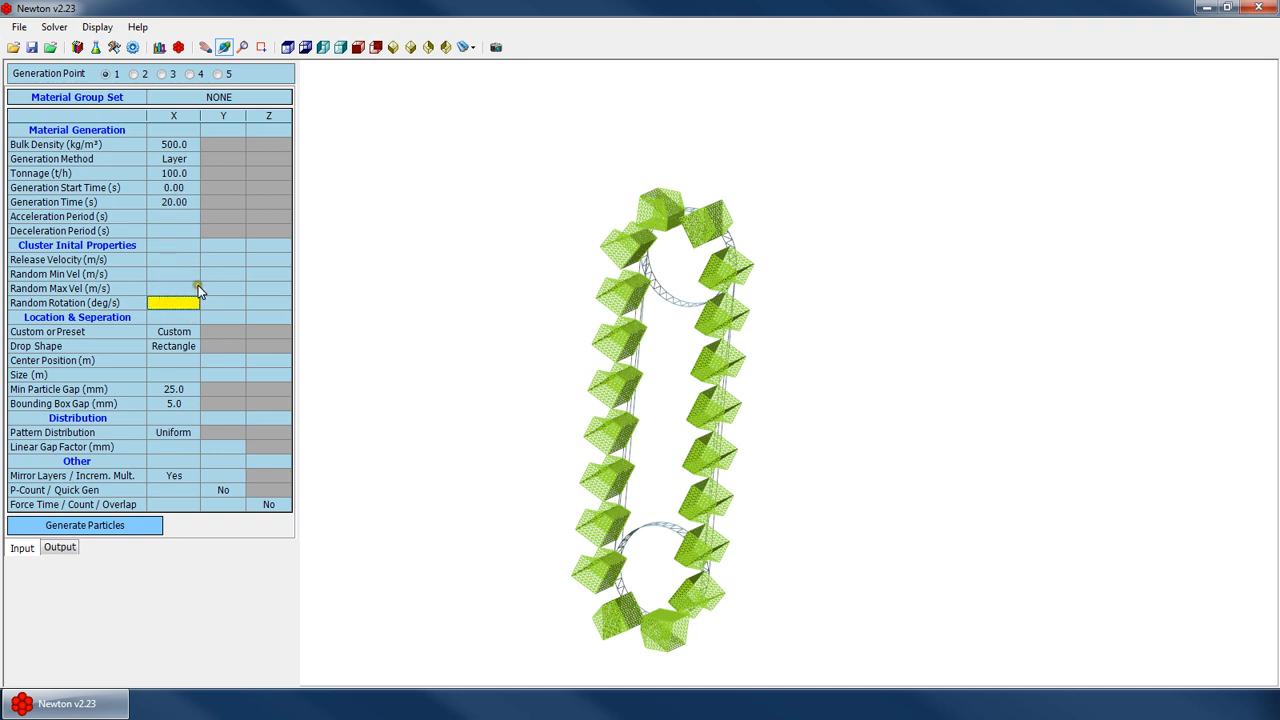
{"action": "left_click", "coordinate": [232, 303]}
{"action": "left_click", "coordinate": [175, 302]}
{"action": "left_click", "coordinate": [182, 359]}
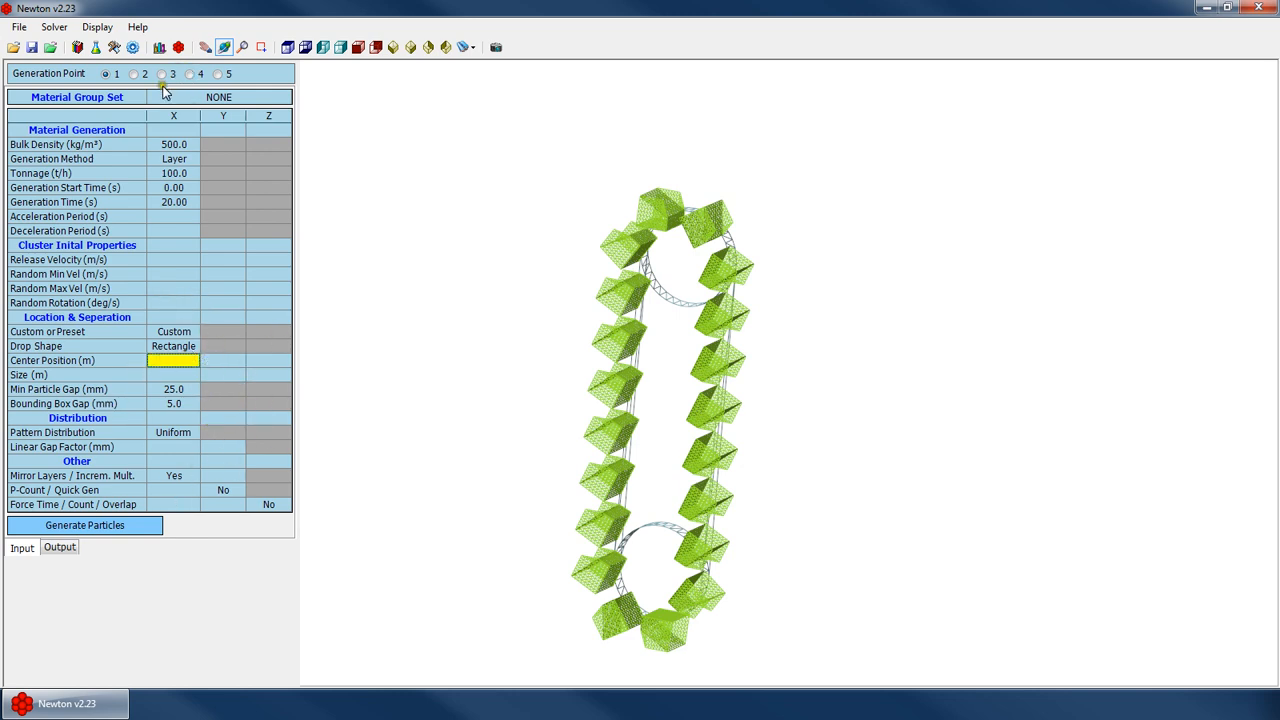
{"action": "left_click", "coordinate": [196, 200]}
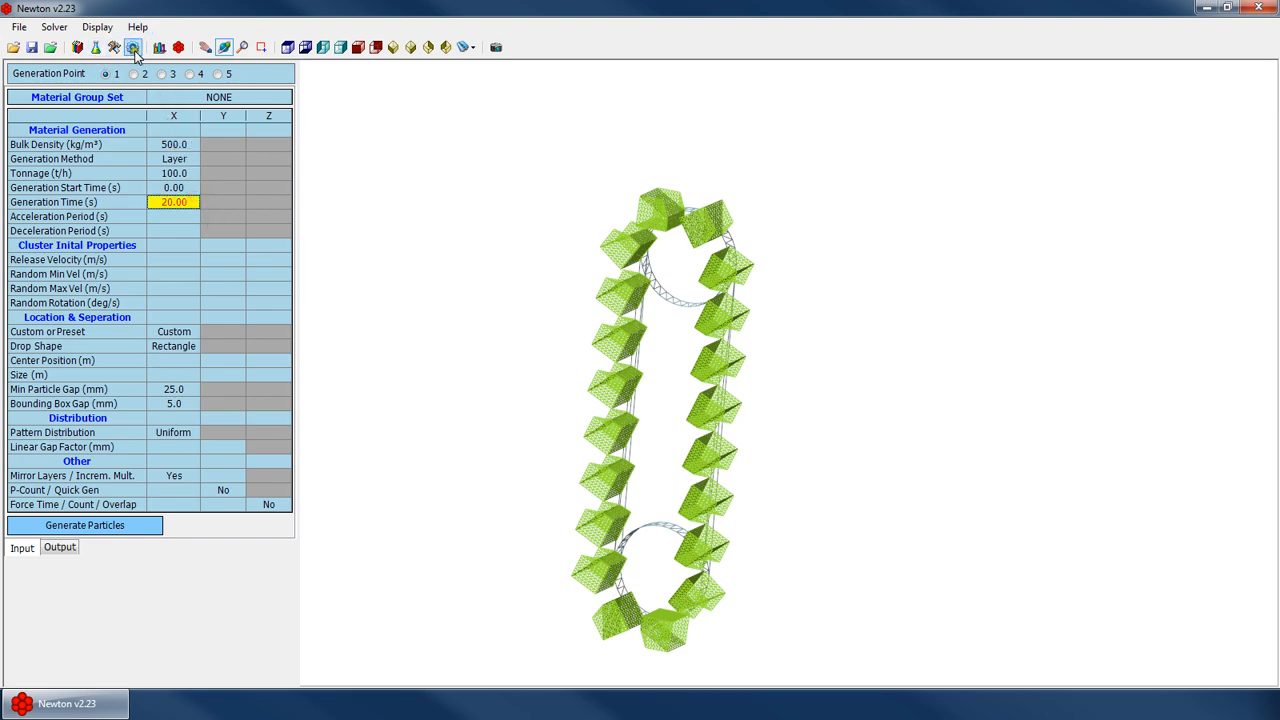
Open the Particle Library and display the group list of the Spheres Only 200mm set
{"action": "left_click", "coordinate": [114, 47]}
{"action": "left_click", "coordinate": [133, 47]}
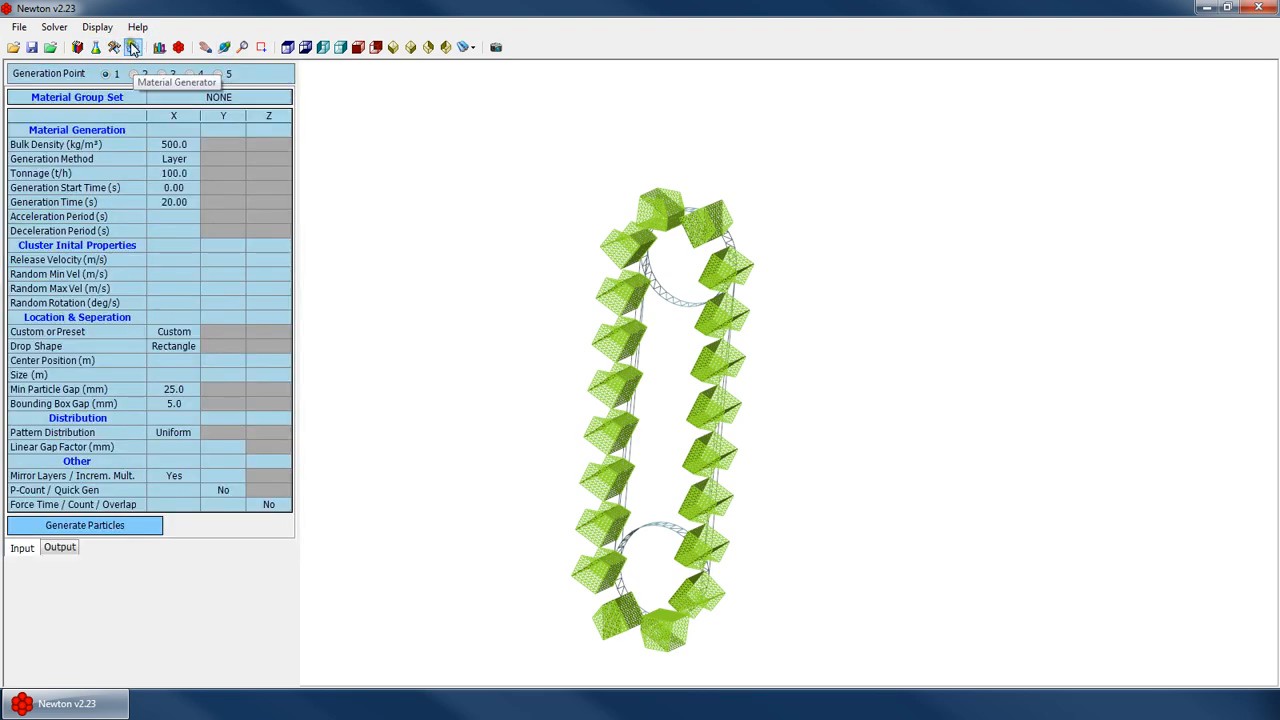
{"action": "left_click", "coordinate": [178, 47]}
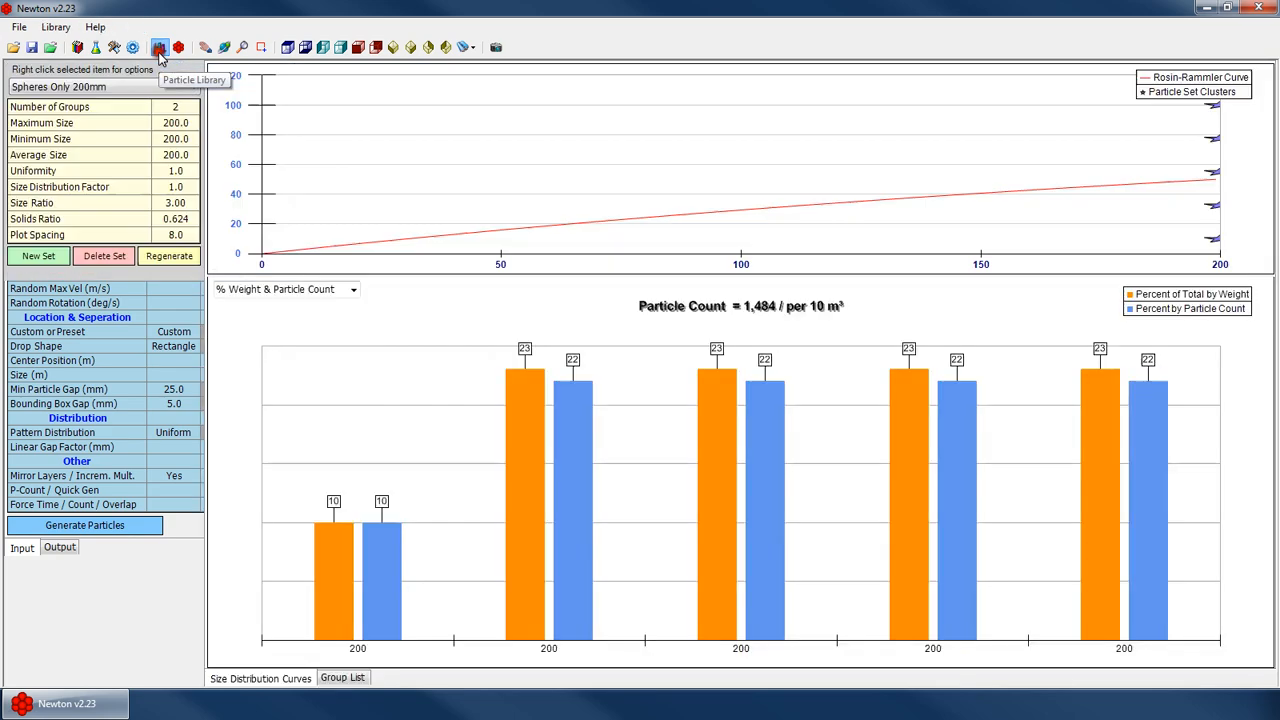
{"action": "left_click", "coordinate": [345, 678]}
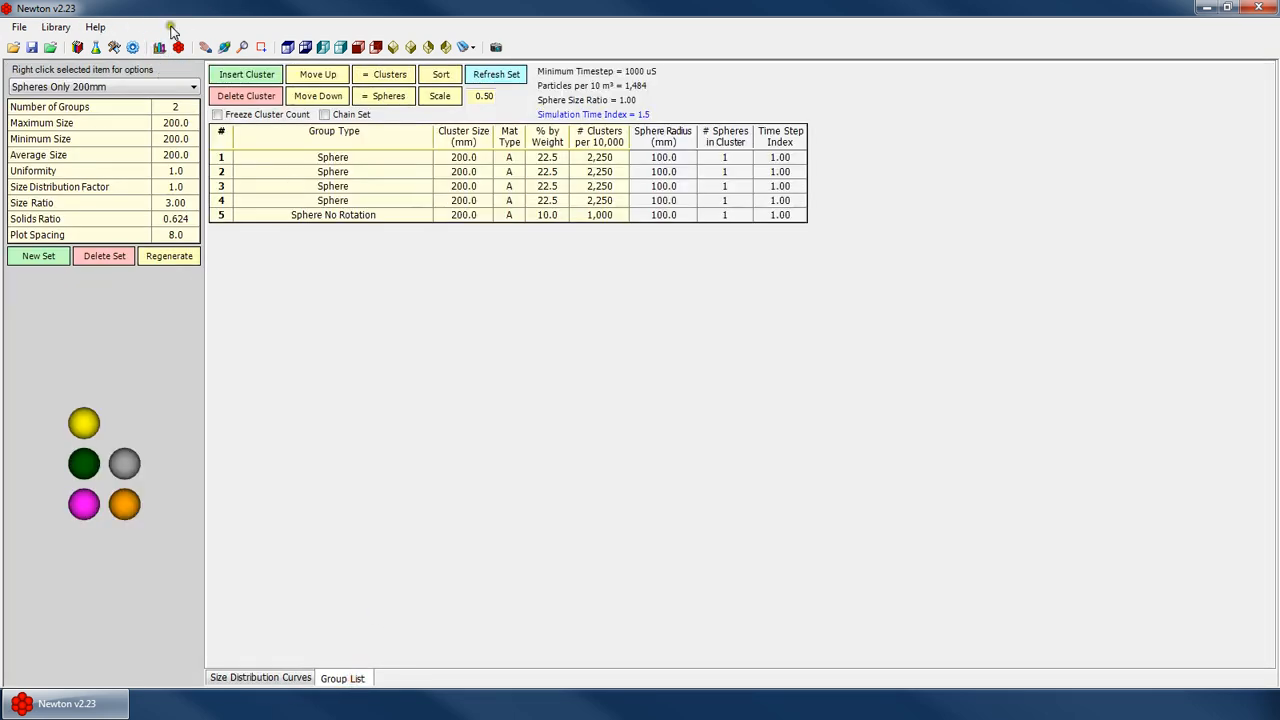
Open the page for editing individual clusters and browse the predefined shapes, ending on Link - Horizontal 2
{"action": "left_click", "coordinate": [178, 47]}
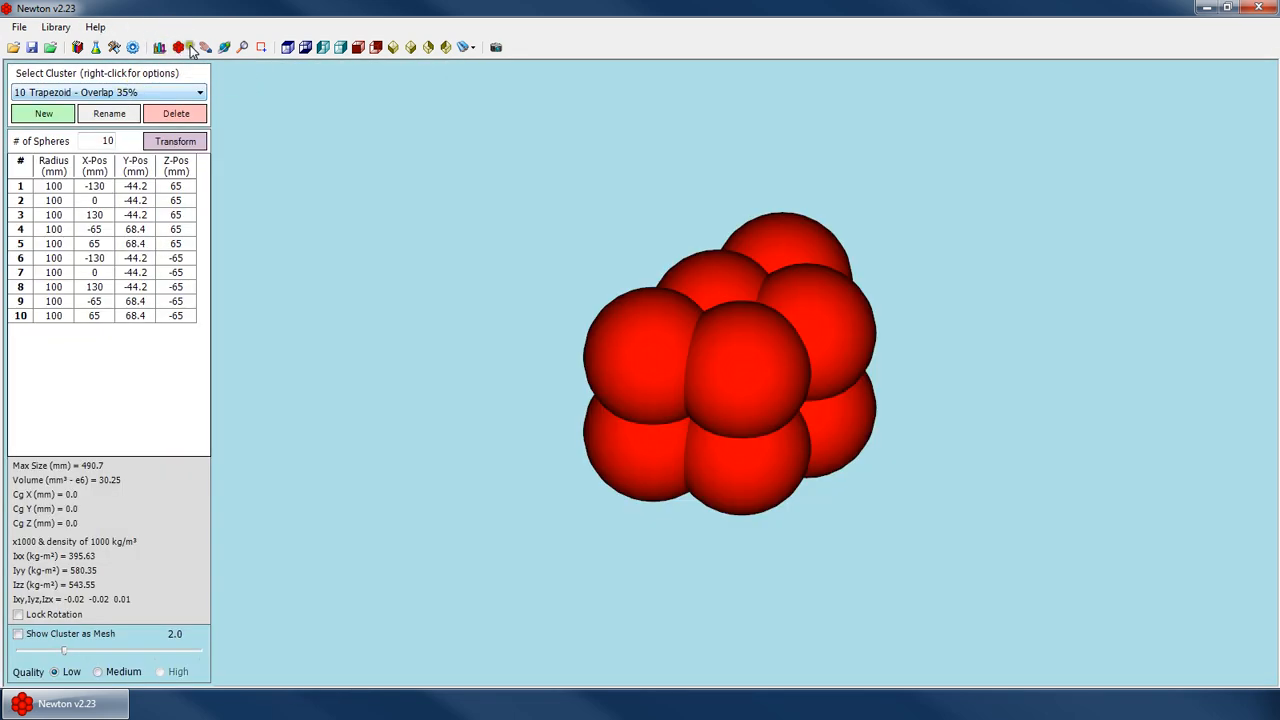
{"action": "left_click", "coordinate": [118, 92]}
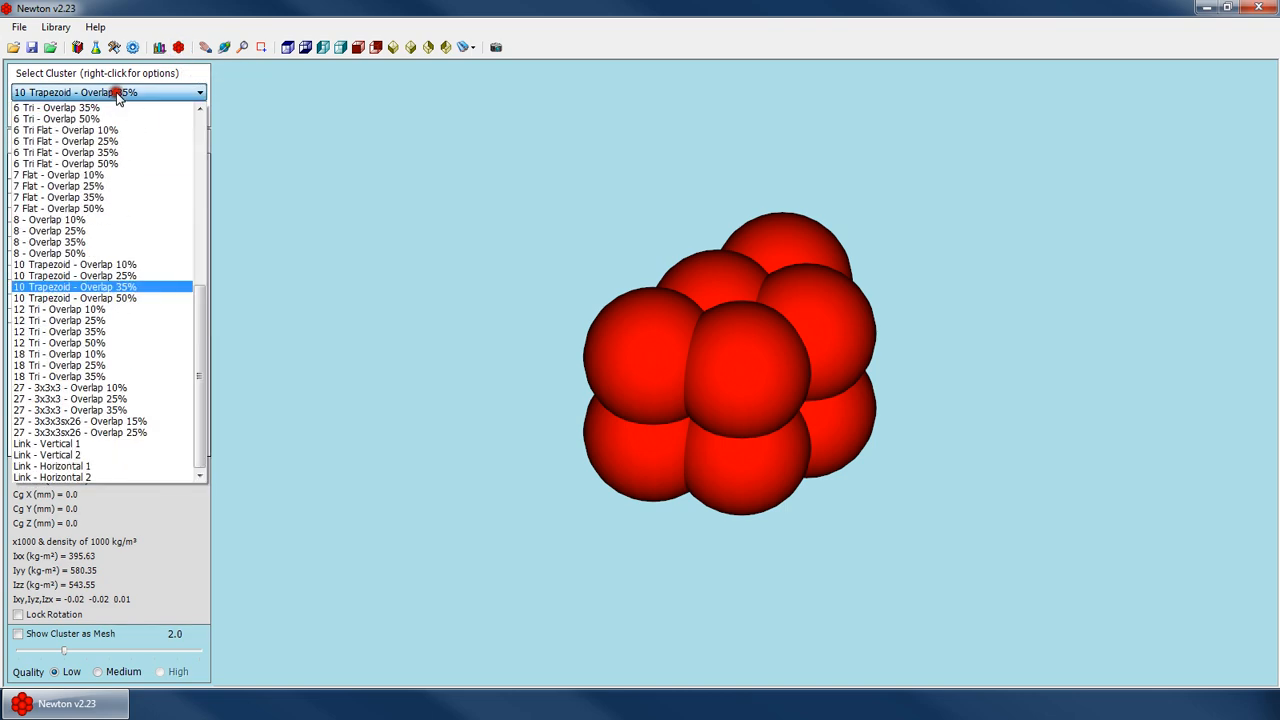
{"action": "left_click", "coordinate": [95, 239]}
{"action": "scroll", "coordinate": [106, 234], "scroll_direction": "down", "scroll_amount": 20}
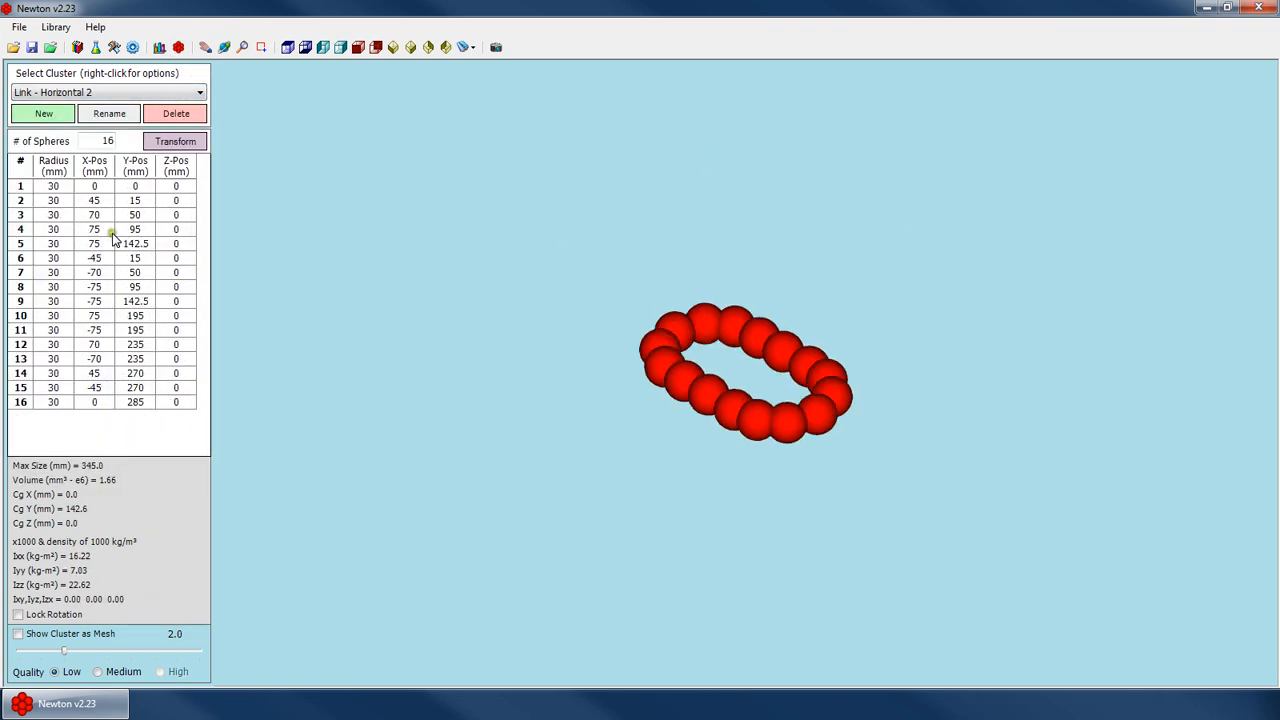
{"action": "scroll", "coordinate": [108, 232], "scroll_direction": "up", "scroll_amount": 7}
{"action": "scroll", "coordinate": [108, 232], "scroll_direction": "up", "scroll_amount": 6}
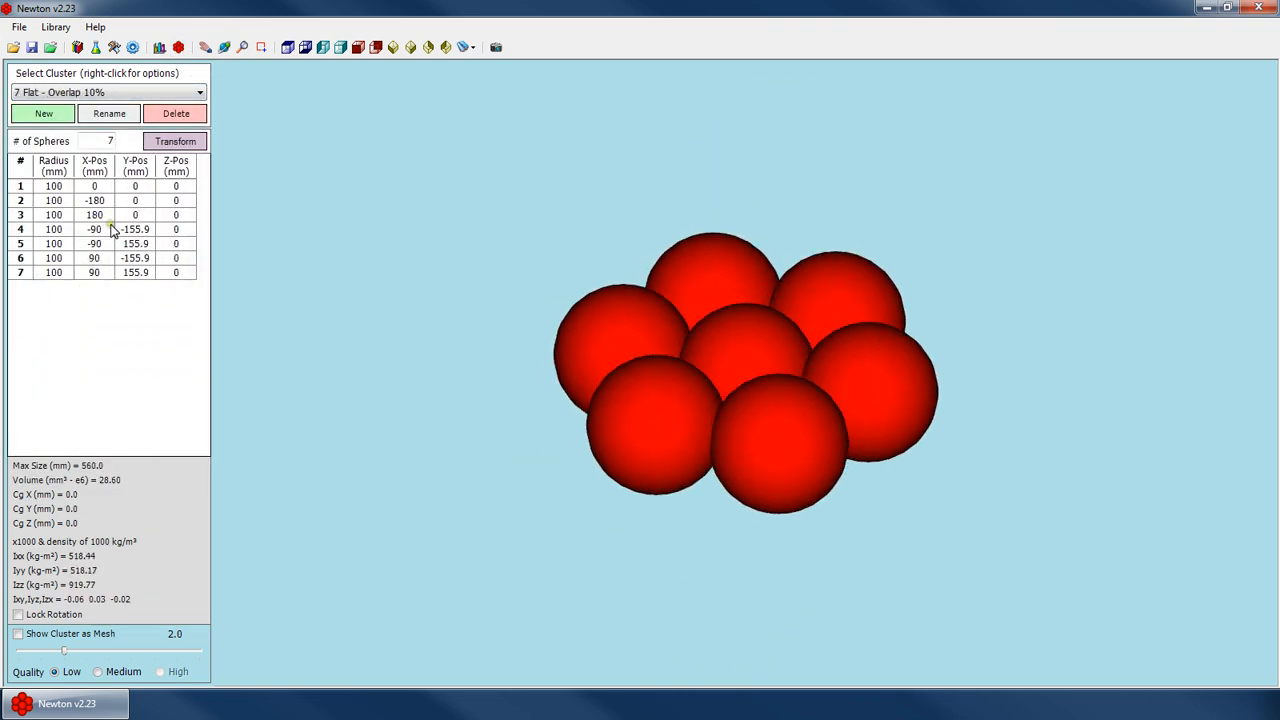
{"action": "scroll", "coordinate": [110, 232], "scroll_direction": "down", "scroll_amount": 1}
{"action": "scroll", "coordinate": [112, 232], "scroll_direction": "down", "scroll_amount": 12}
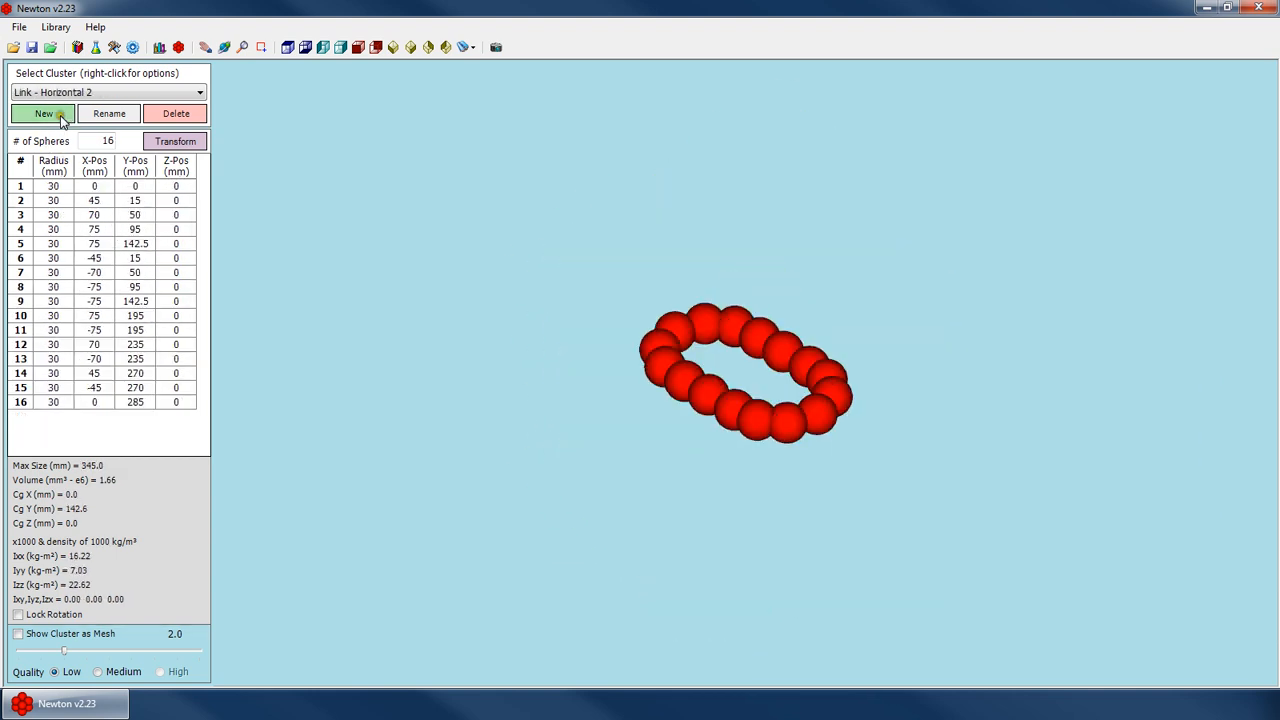
Start a new cluster in the Auto Cluster Creator with 4 spheres in X, 4 in Y and 2 in Z
{"action": "left_click", "coordinate": [47, 114]}
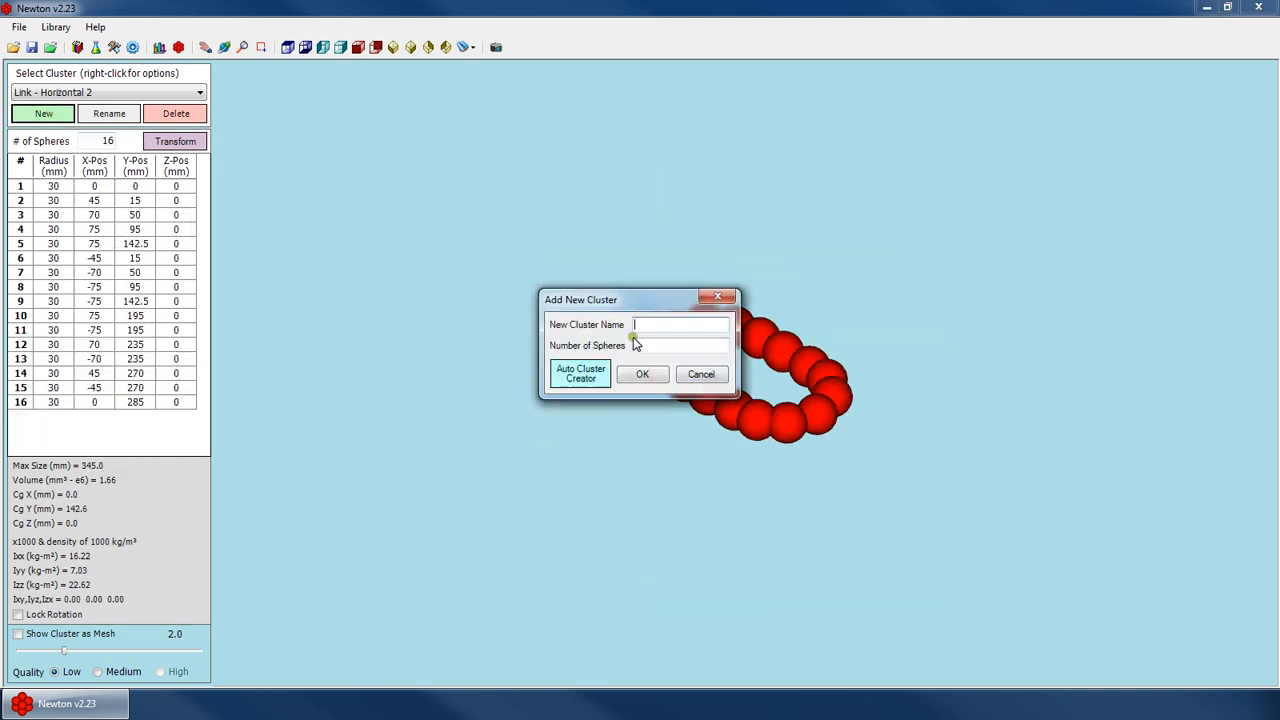
{"action": "left_click", "coordinate": [600, 380]}
{"action": "left_click_drag", "start_coordinate": [650, 305], "coordinate": [470, 228]}
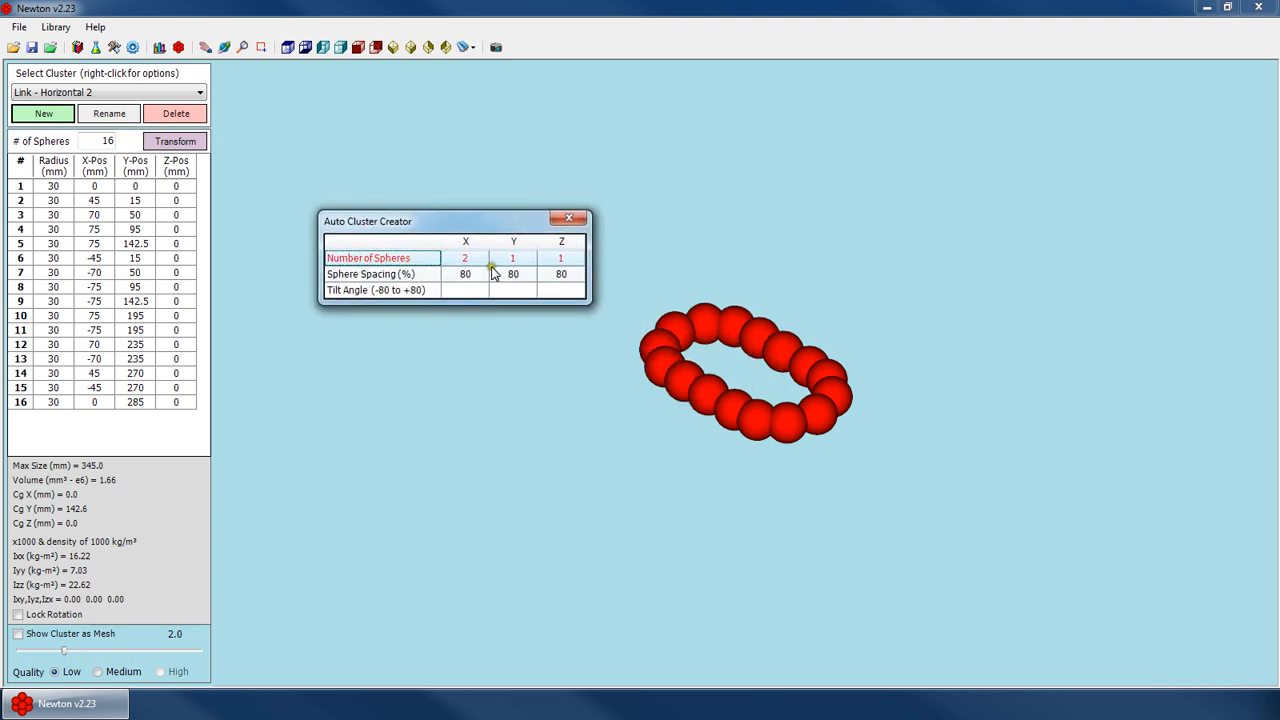
{"action": "left_click", "coordinate": [461, 259]}
{"action": "type", "text": "4"}
{"action": "left_click", "coordinate": [508, 259]}
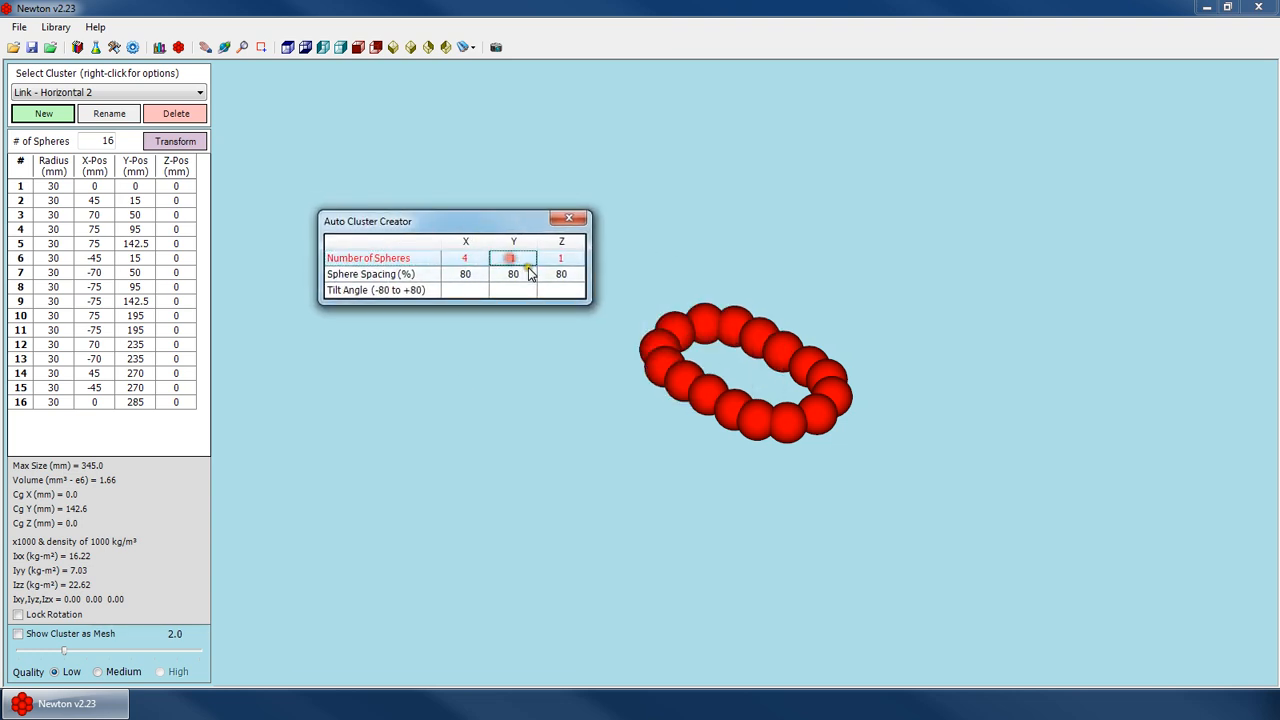
{"action": "left_click", "coordinate": [553, 262]}
{"action": "type", "text": "2"}
Set the new cluster's tilt angles to 20 in Y and 35 in Z and generate it
{"action": "left_click", "coordinate": [486, 276]}
{"action": "left_click", "coordinate": [472, 291]}
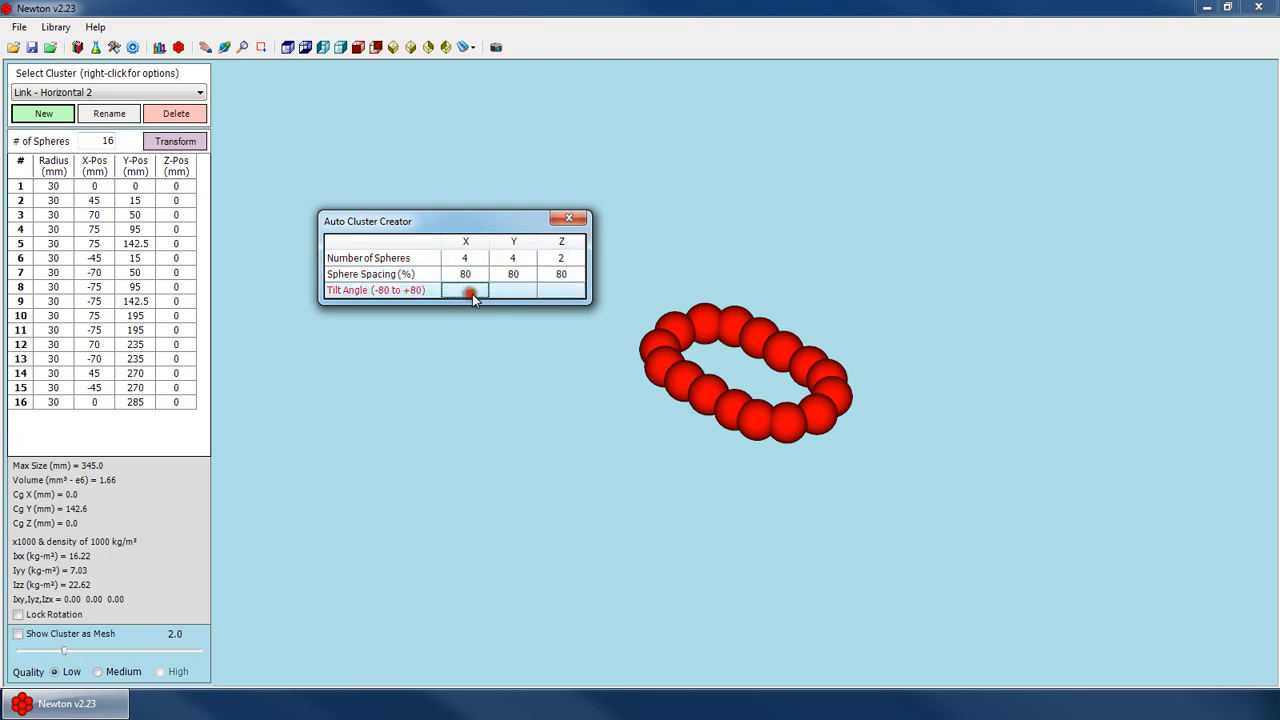
{"action": "left_click", "coordinate": [512, 290]}
{"action": "type", "text": "20"}
{"action": "left_click", "coordinate": [563, 291]}
{"action": "type", "text": "35"}
{"action": "left_click", "coordinate": [568, 218]}
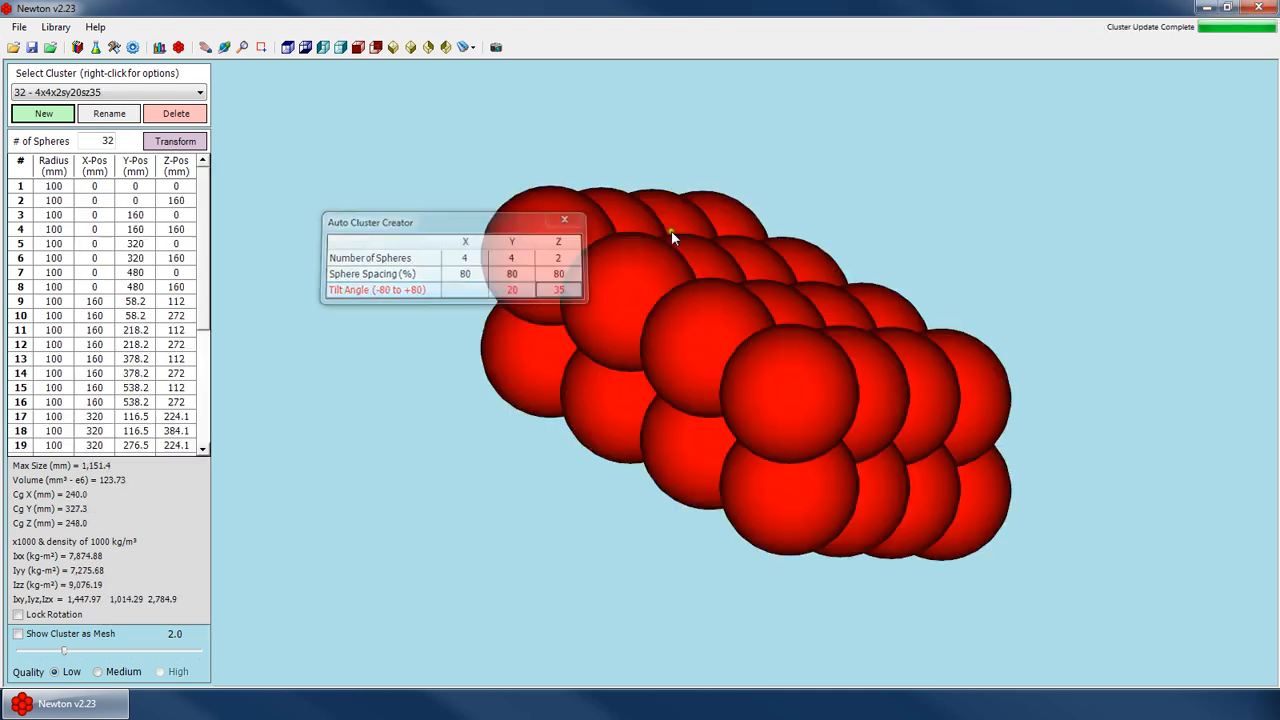
Orbit the new cluster to inspect its shape, then check the Particle Library and return to the cluster
{"action": "left_click", "coordinate": [720, 370]}
{"action": "right_click", "coordinate": [729, 263]}
{"action": "left_click", "coordinate": [745, 272]}
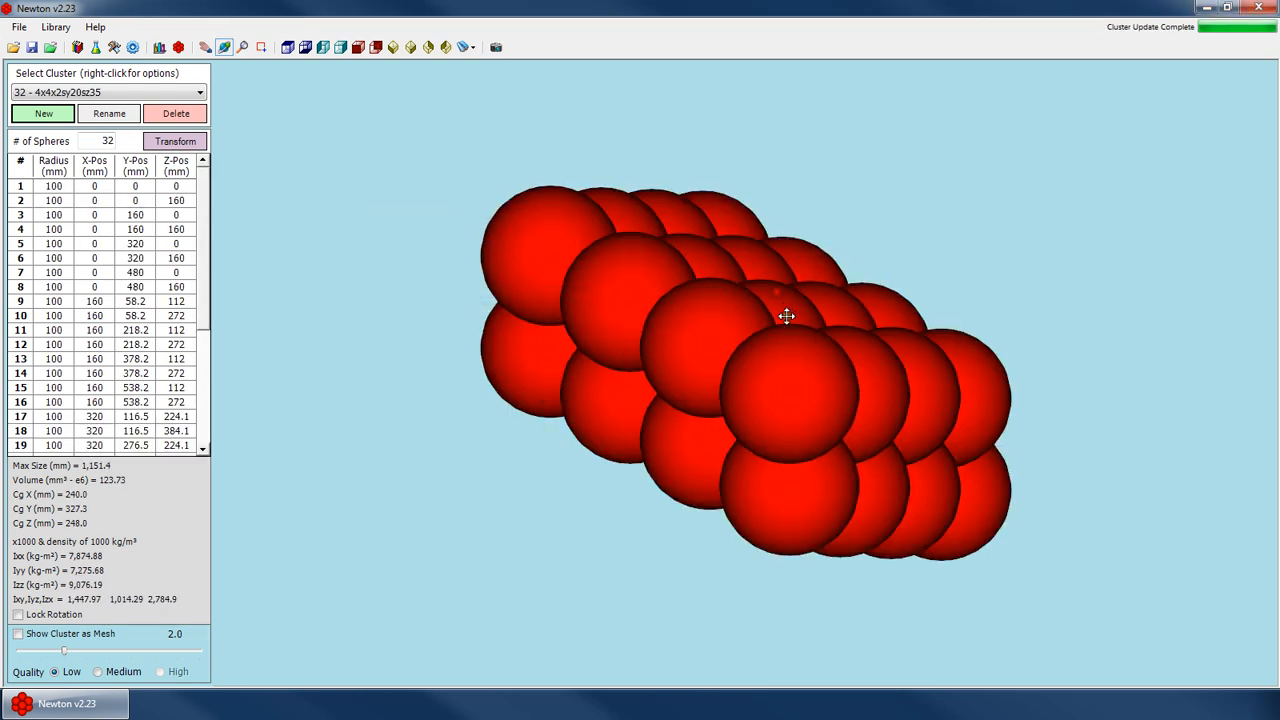
{"action": "left_click_drag", "start_coordinate": [787, 316], "coordinate": [748, 287]}
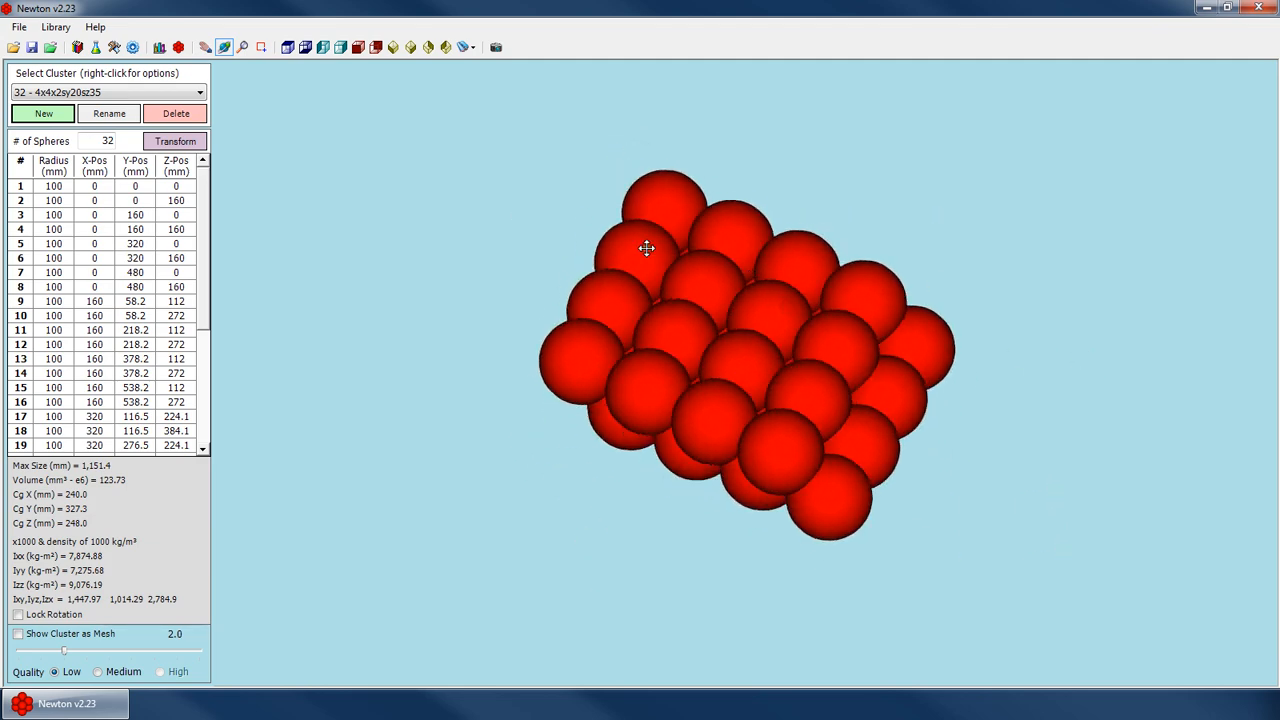
{"action": "left_click", "coordinate": [159, 47]}
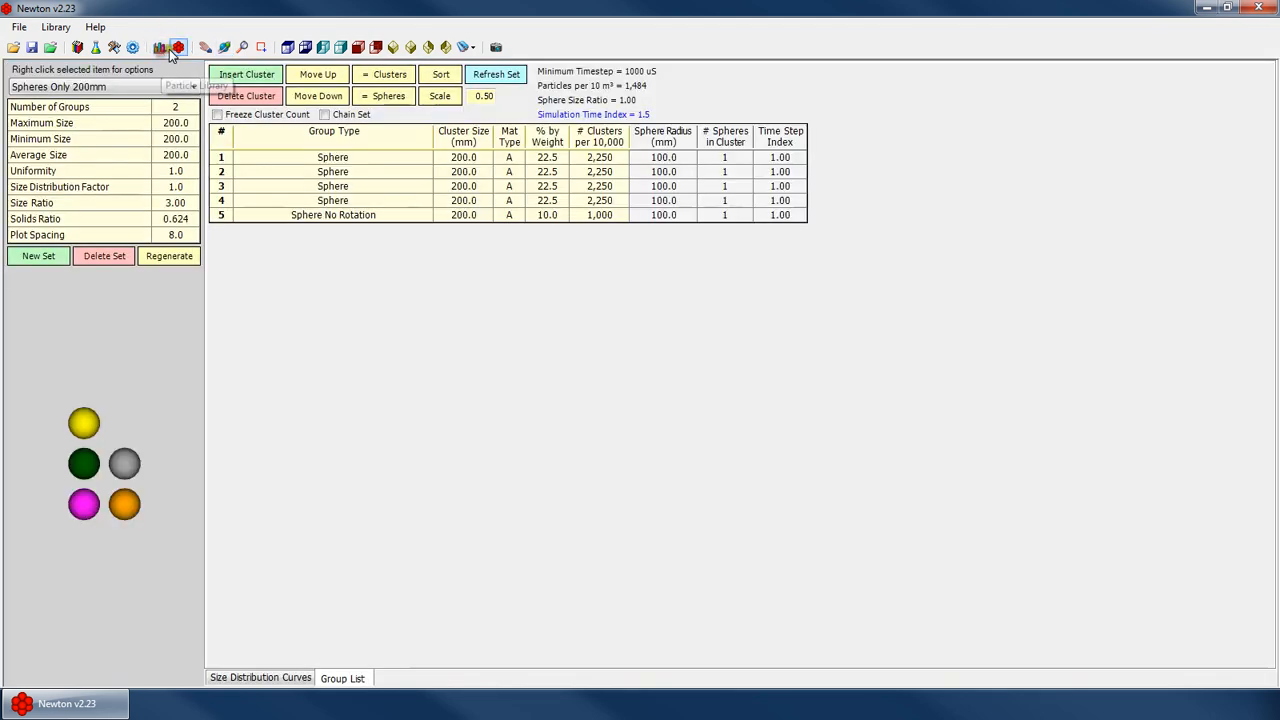
{"action": "left_click", "coordinate": [178, 47]}
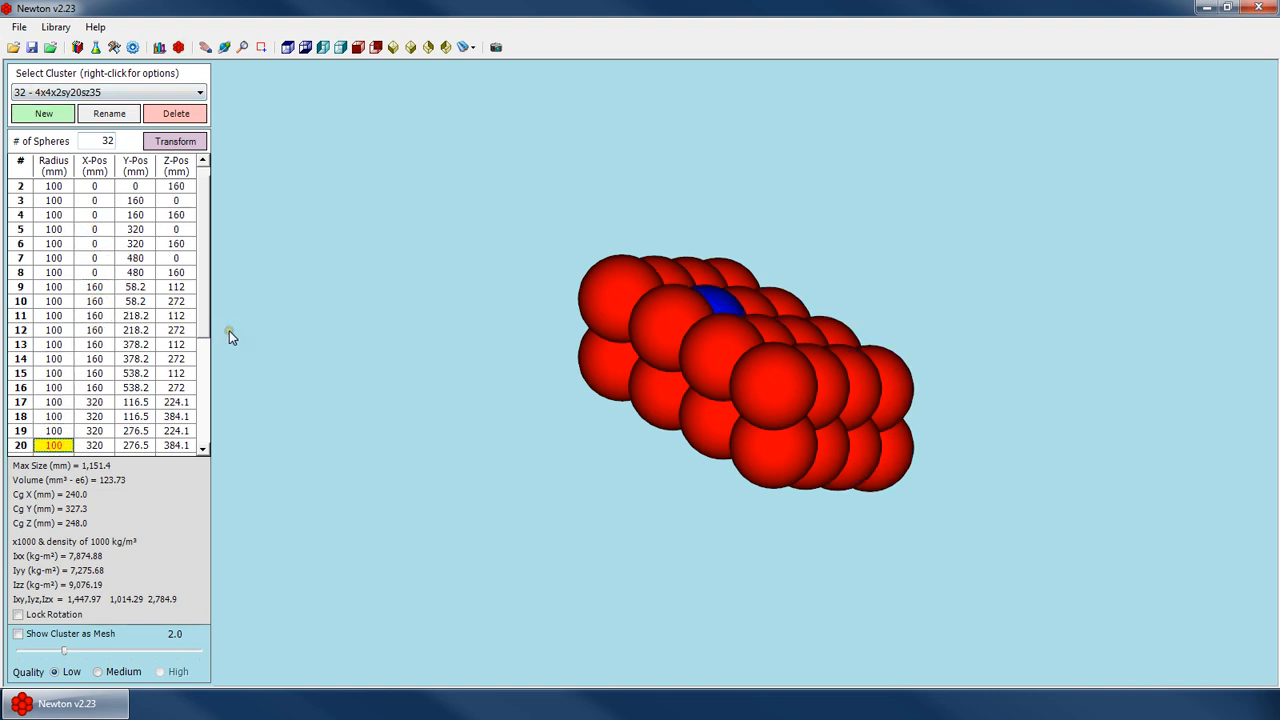
Open the Transform Cluster tool beside the model, with the cluster seen face-on in the XY plane and the coordinate axes displayed
{"action": "left_click", "coordinate": [175, 141]}
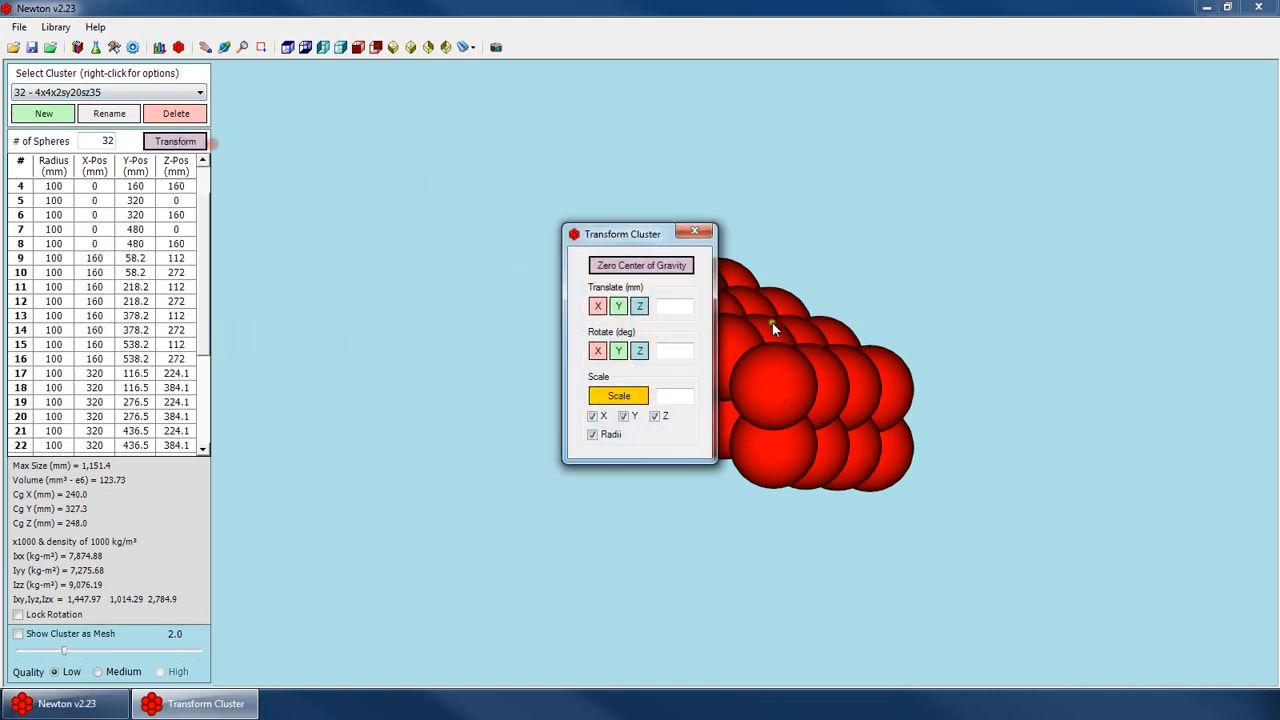
{"action": "left_click_drag", "start_coordinate": [651, 240], "coordinate": [352, 187]}
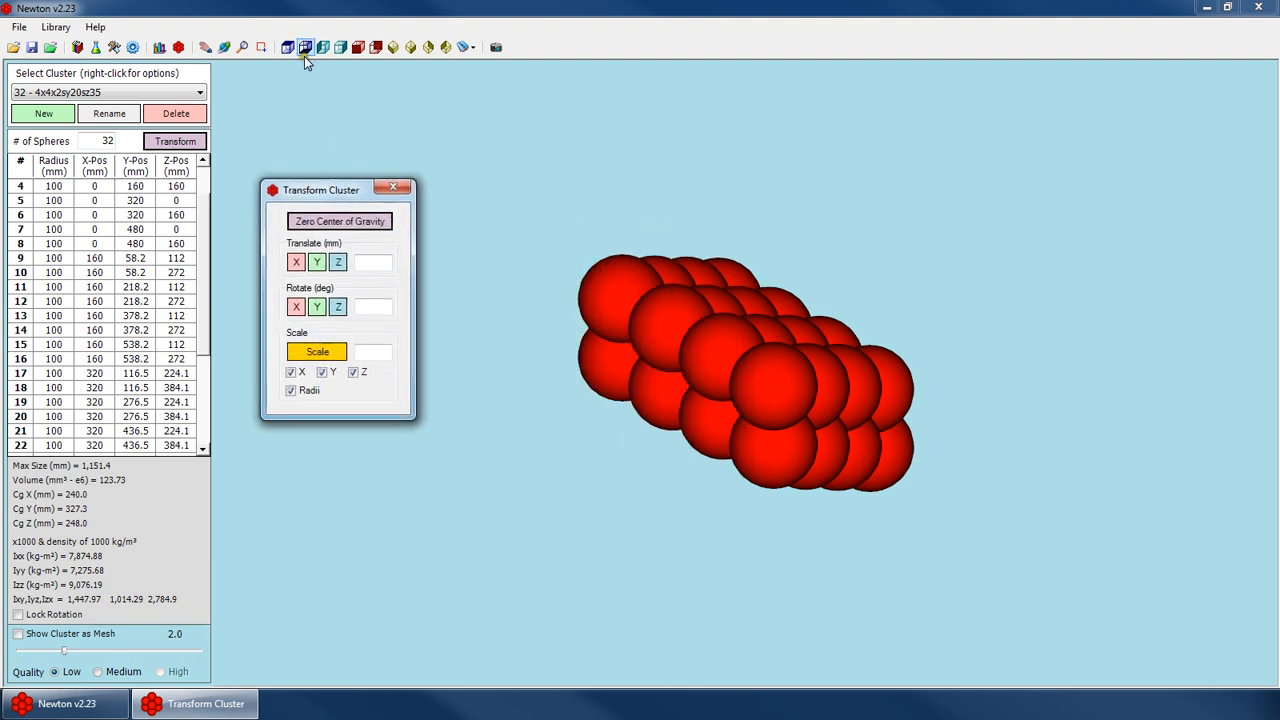
{"action": "left_click", "coordinate": [288, 47]}
{"action": "left_click", "coordinate": [175, 141]}
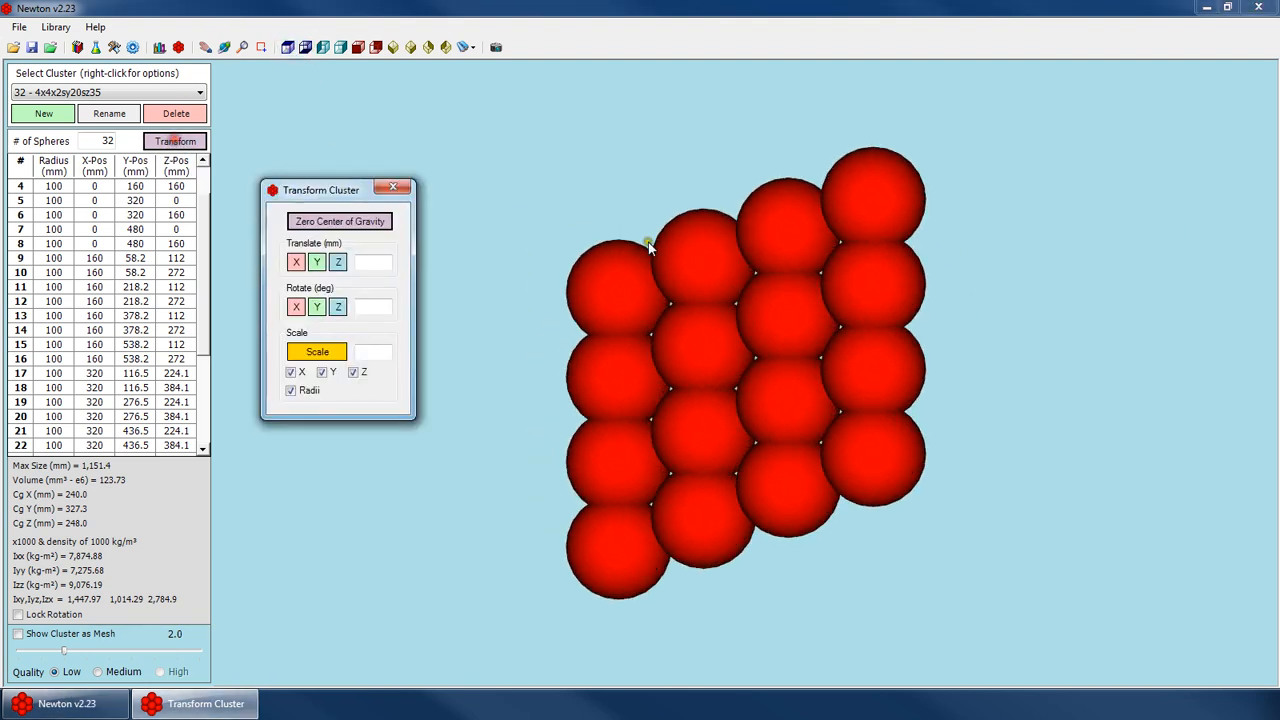
{"action": "right_click", "coordinate": [432, 97]}
{"action": "left_click", "coordinate": [505, 233]}
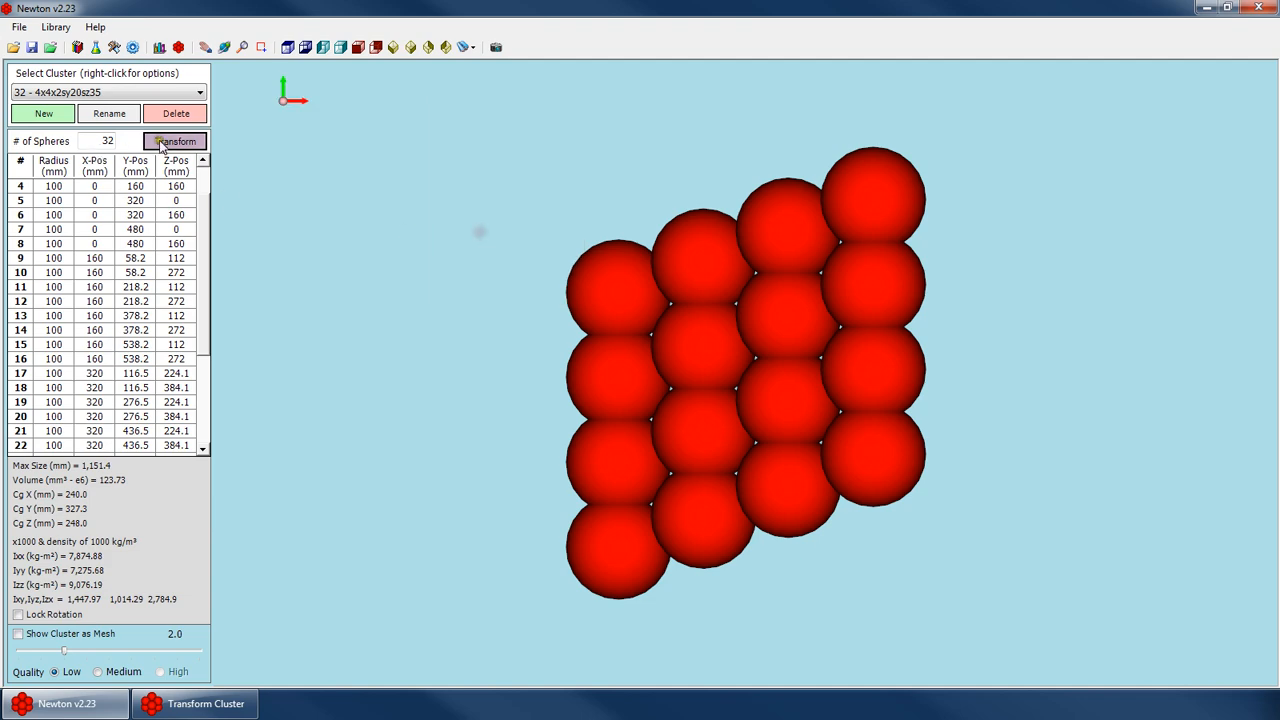
Rotate the cluster about the Z axis four times by 15 degrees
{"action": "left_click", "coordinate": [373, 305]}
{"action": "type", "text": "15"}
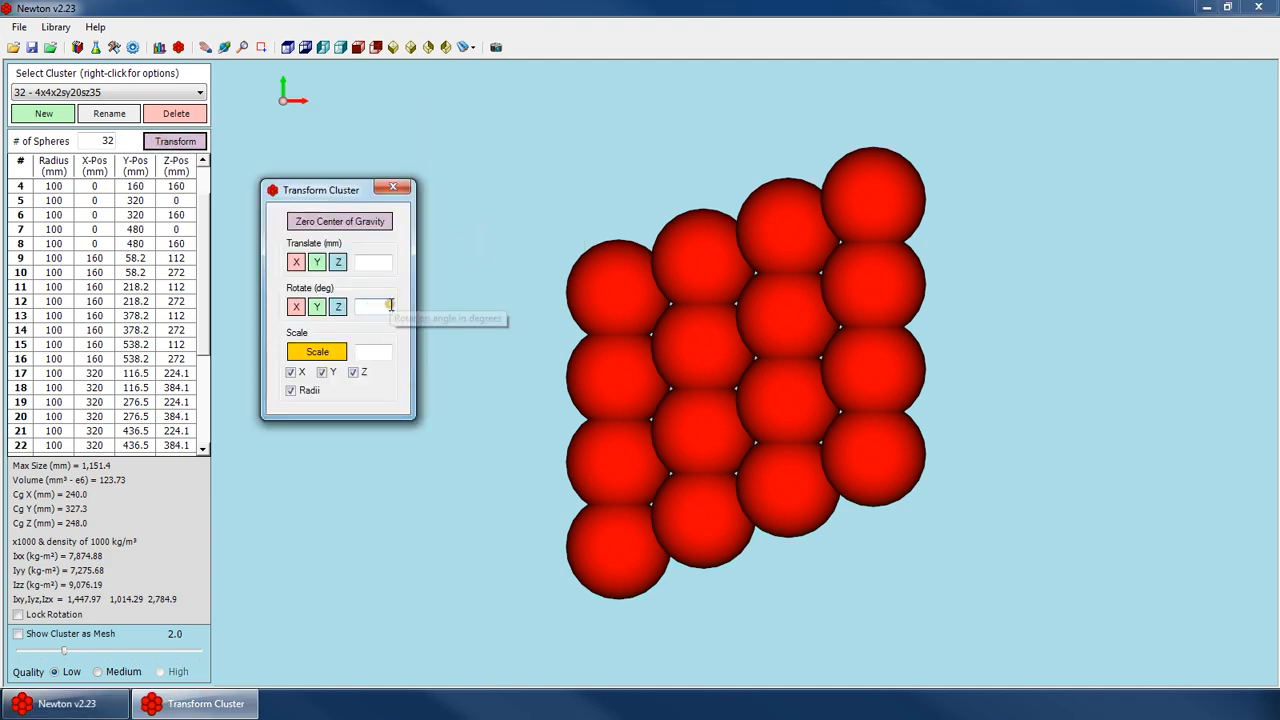
{"action": "left_click", "coordinate": [340, 308]}
{"action": "left_click", "coordinate": [340, 308]}
{"action": "left_click", "coordinate": [340, 308]}
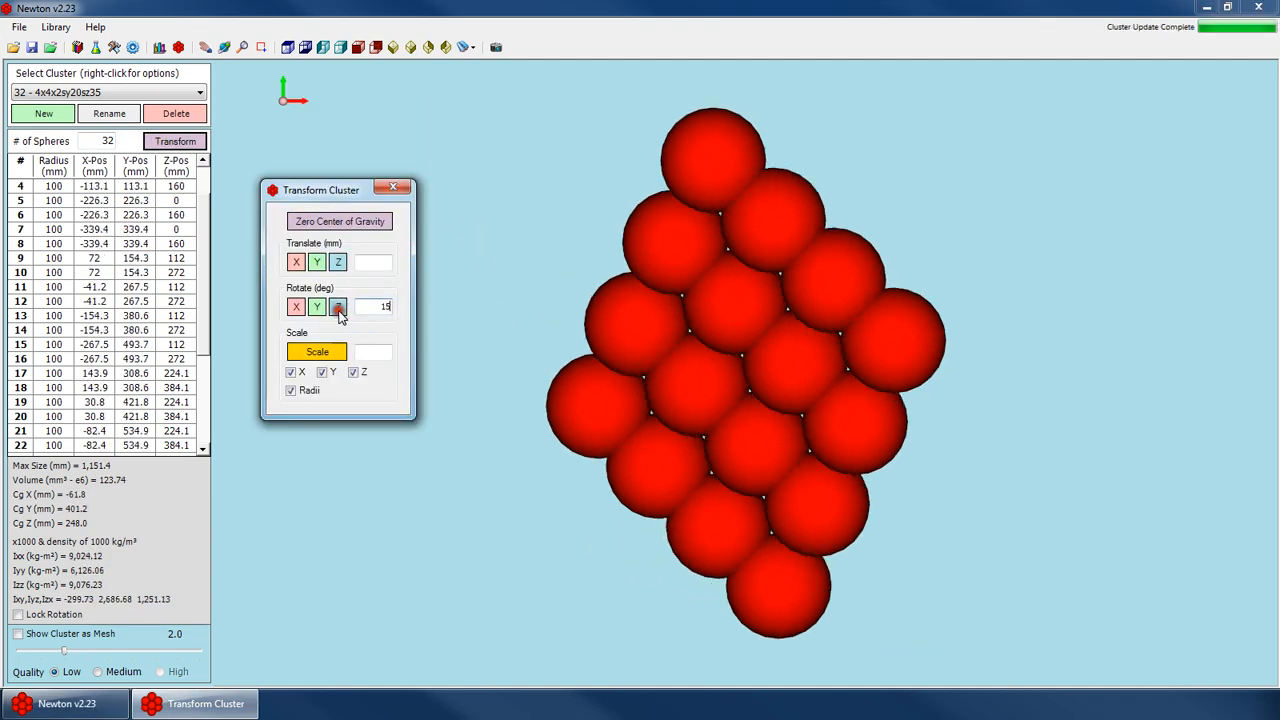
{"action": "left_click", "coordinate": [340, 308]}
Scale the cluster four times by 1.2 in X, Y and Z, excluding the sphere radii
{"action": "left_click", "coordinate": [375, 352]}
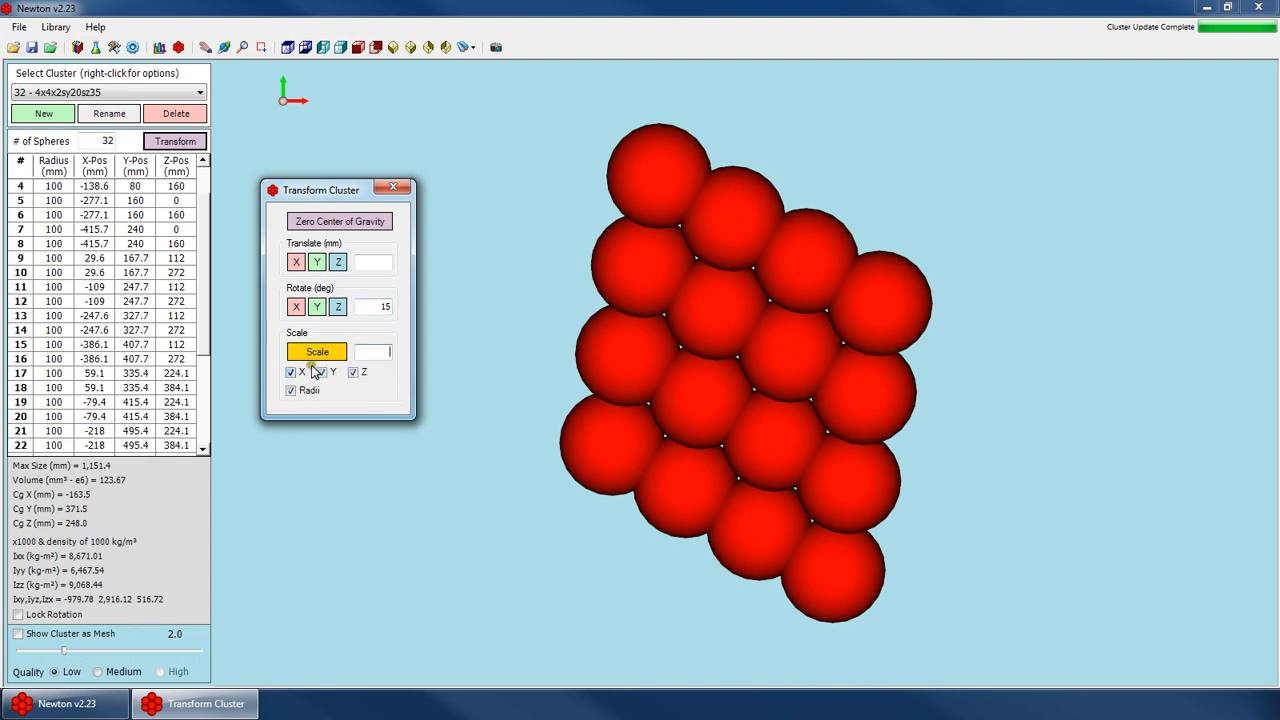
{"action": "left_click", "coordinate": [336, 351]}
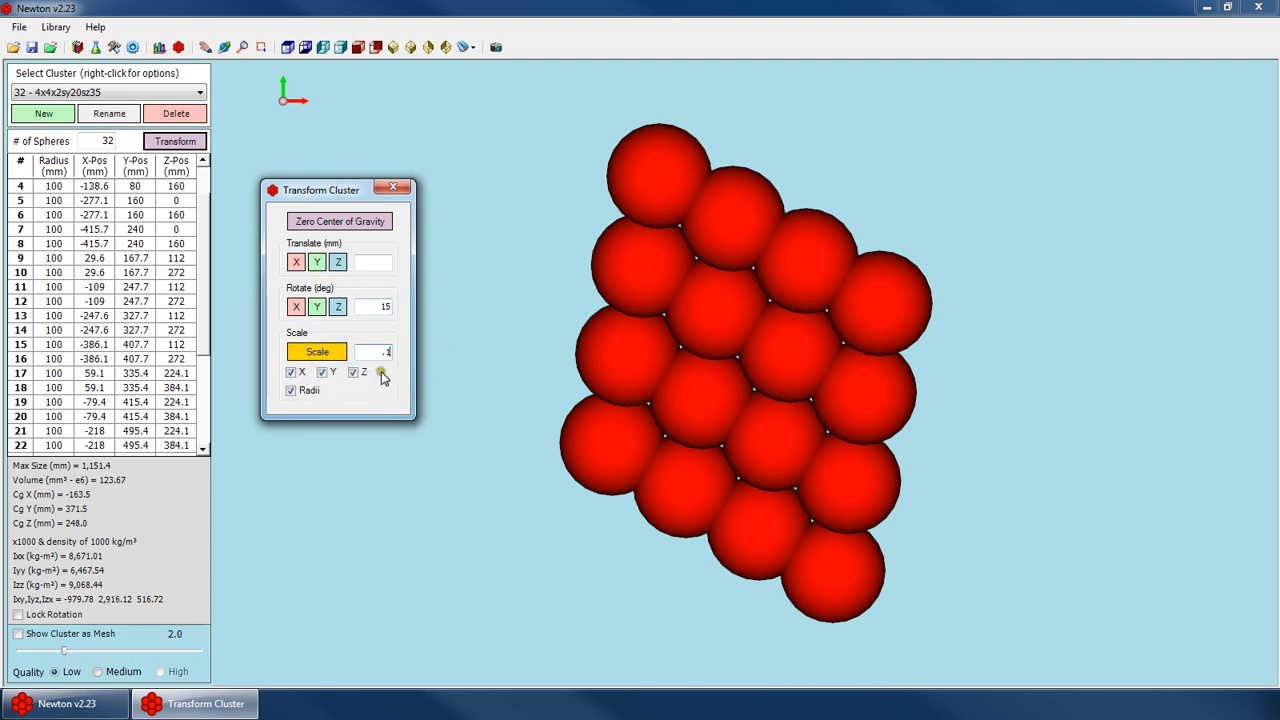
{"action": "type", "text": "1.2"}
{"action": "left_click", "coordinate": [321, 372]}
{"action": "left_click", "coordinate": [291, 372]}
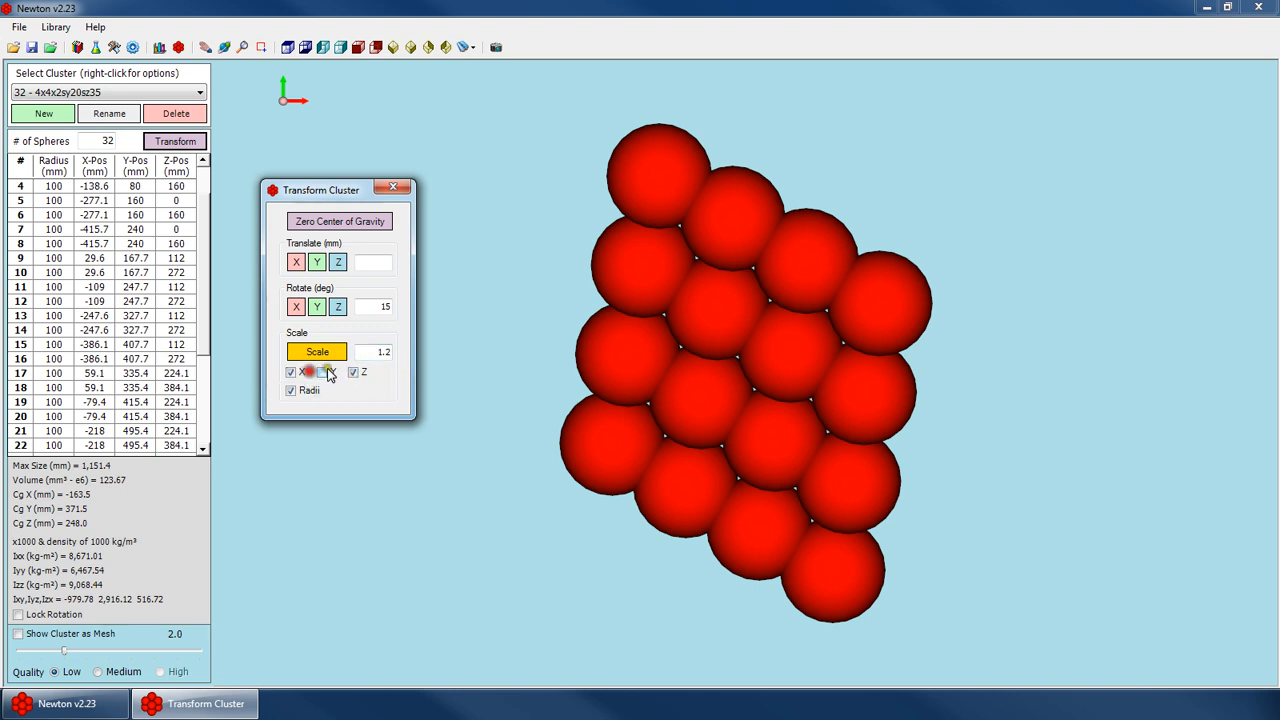
{"action": "left_click", "coordinate": [321, 372]}
{"action": "left_click", "coordinate": [291, 390]}
{"action": "left_click", "coordinate": [308, 358]}
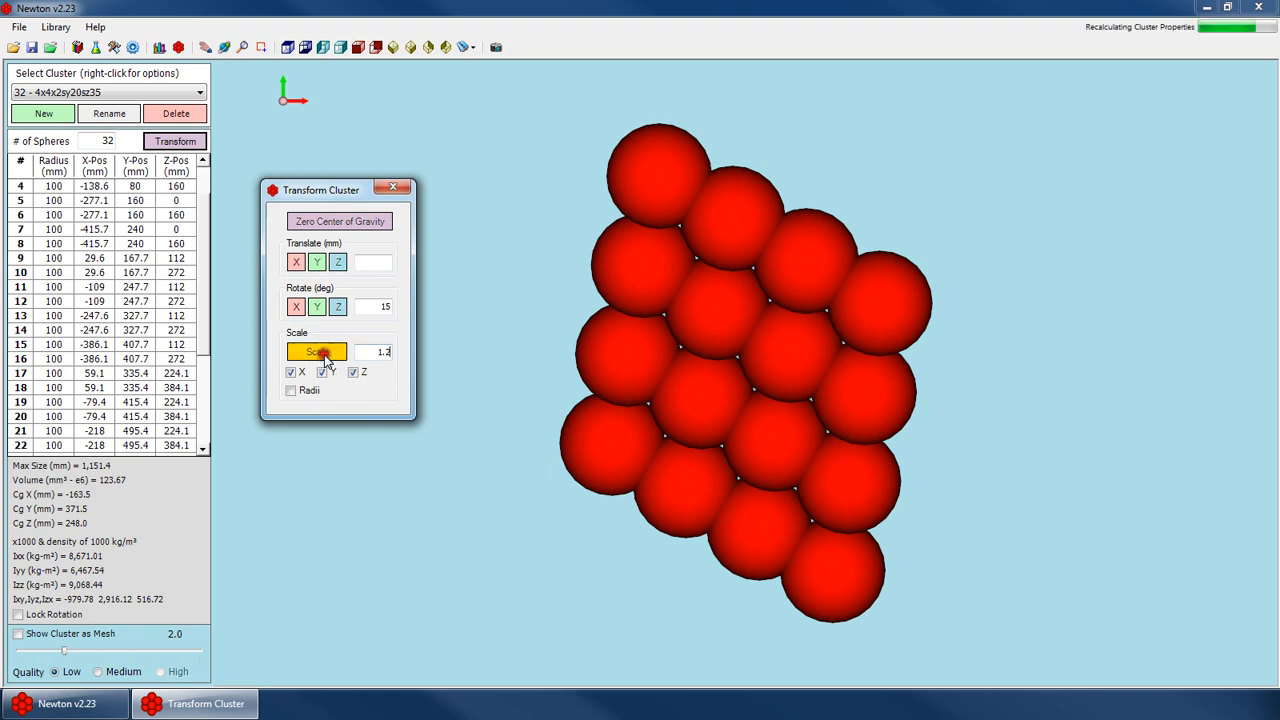
{"action": "left_click", "coordinate": [315, 356]}
{"action": "left_click", "coordinate": [322, 358]}
{"action": "left_click", "coordinate": [323, 355]}
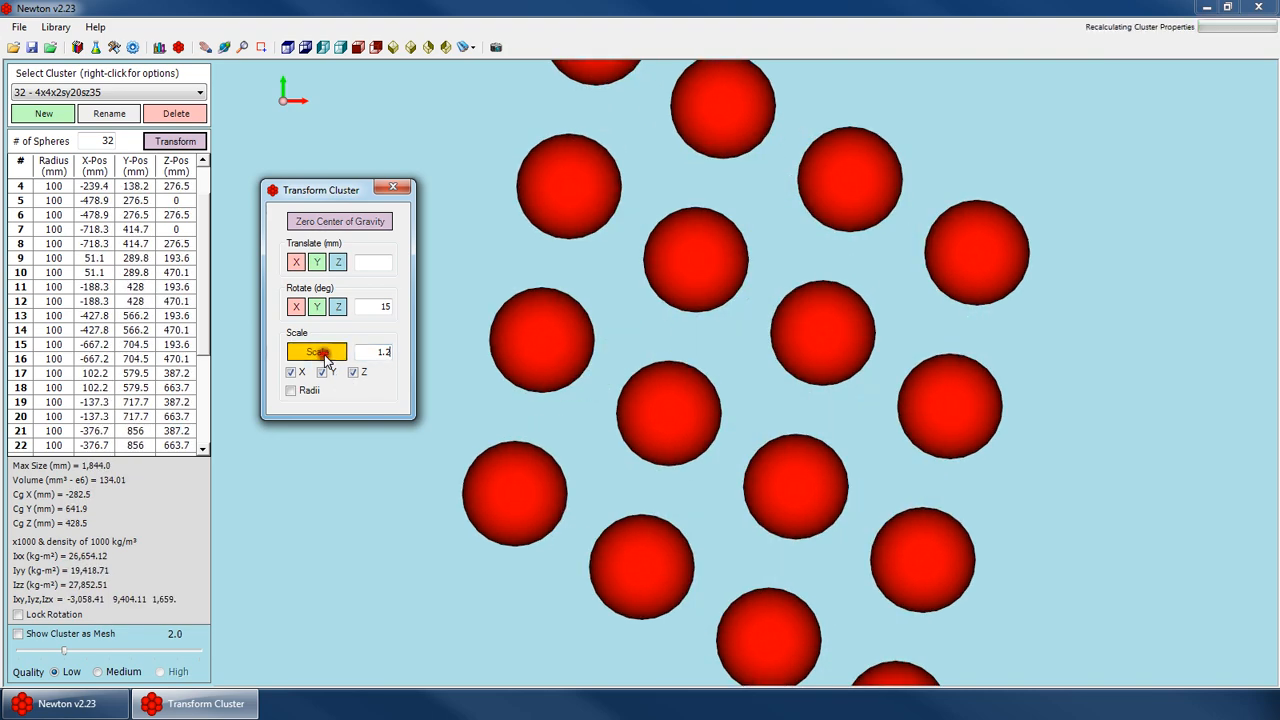
Orbit the scaled cluster to an angled view to inspect the sphere spacing
{"action": "right_click", "coordinate": [646, 326]}
{"action": "left_click", "coordinate": [683, 352]}
{"action": "left_click_drag", "start_coordinate": [681, 350], "coordinate": [523, 249]}
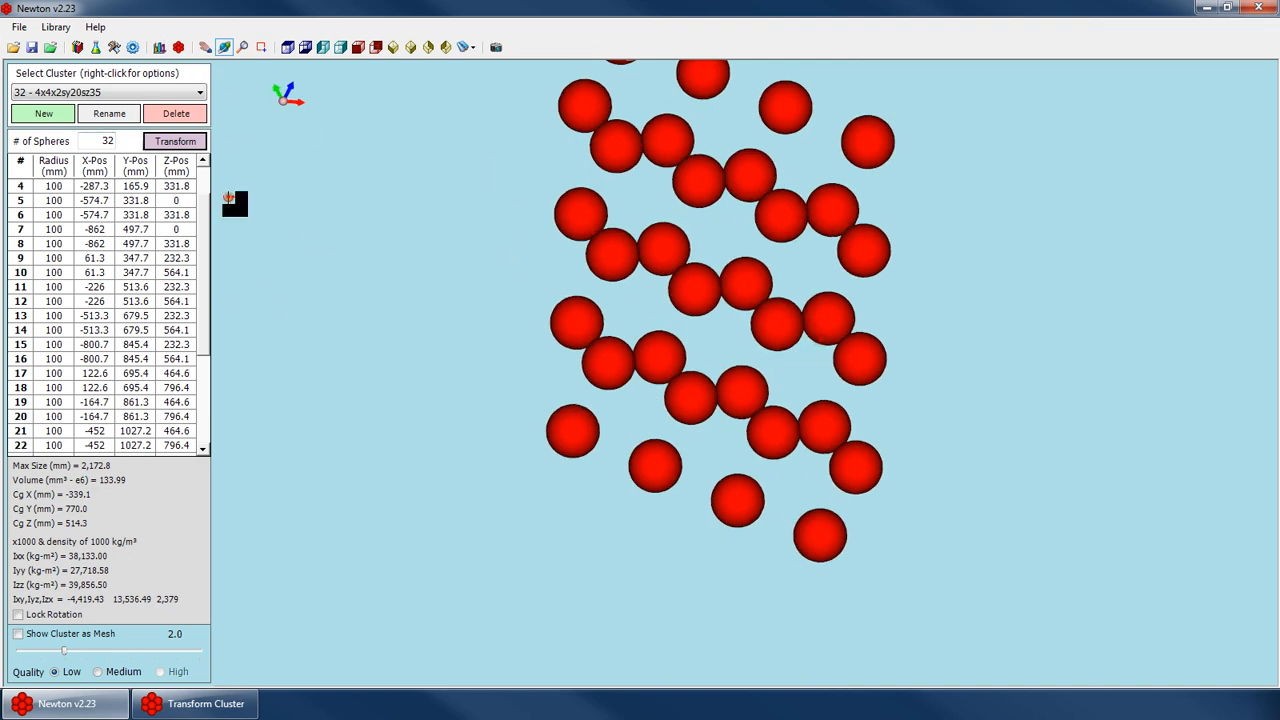
Return to the Particle Library and select the 40-100mm set to view its group list
{"action": "left_click", "coordinate": [164, 48]}
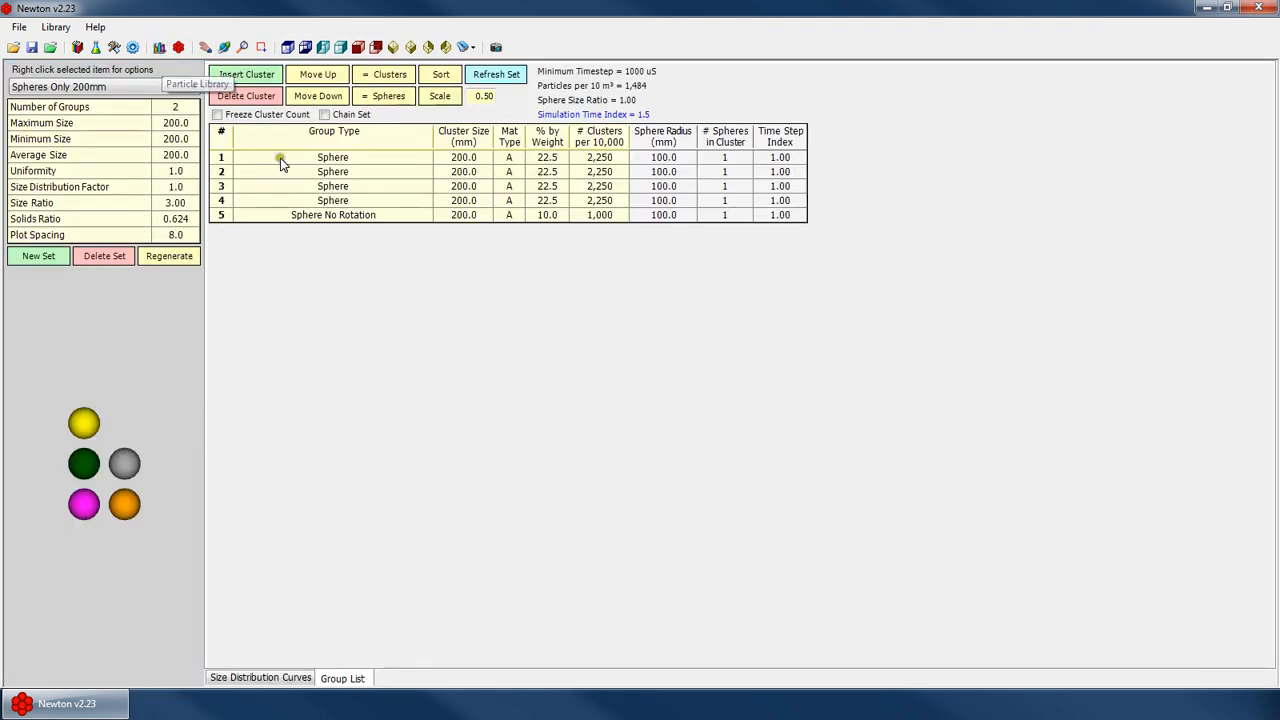
{"action": "left_click", "coordinate": [68, 88]}
{"action": "left_click", "coordinate": [80, 147]}
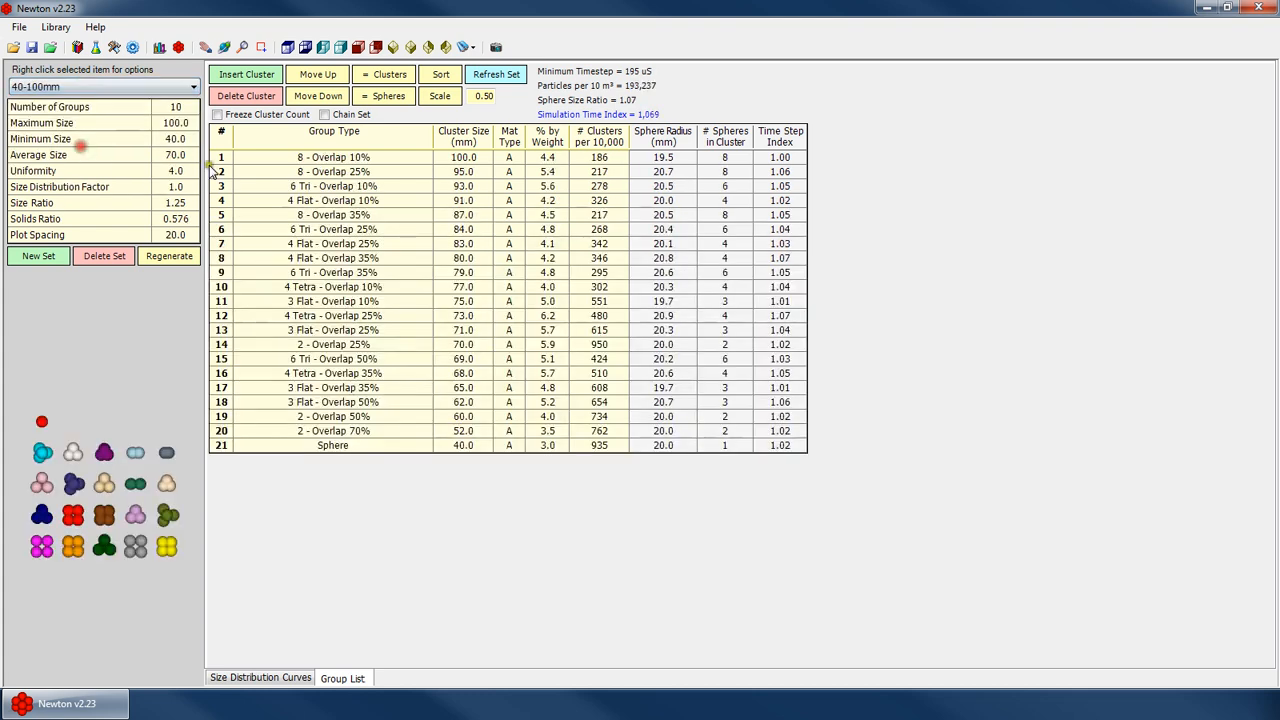
{"action": "left_click", "coordinate": [480, 229]}
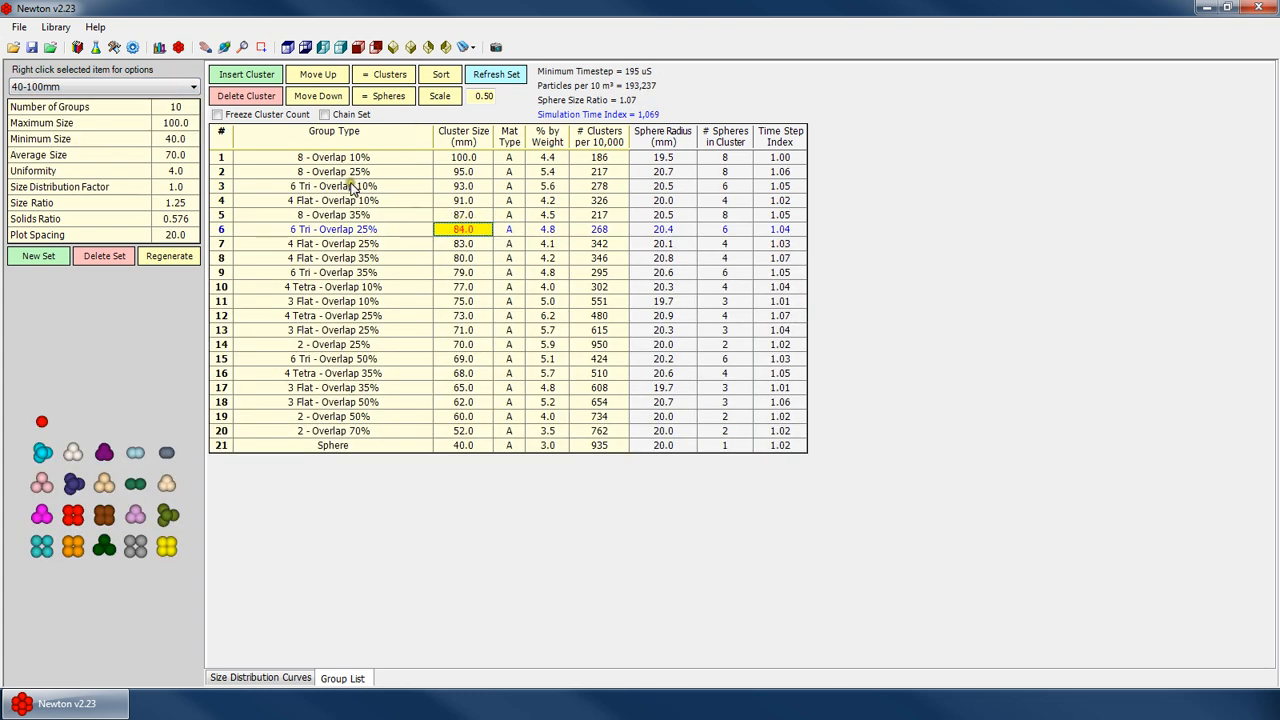
Switch to the 60-180mm particle set and insert seven sphere clusters at the end of its group list
{"action": "left_click", "coordinate": [79, 84]}
{"action": "left_click", "coordinate": [76, 148]}
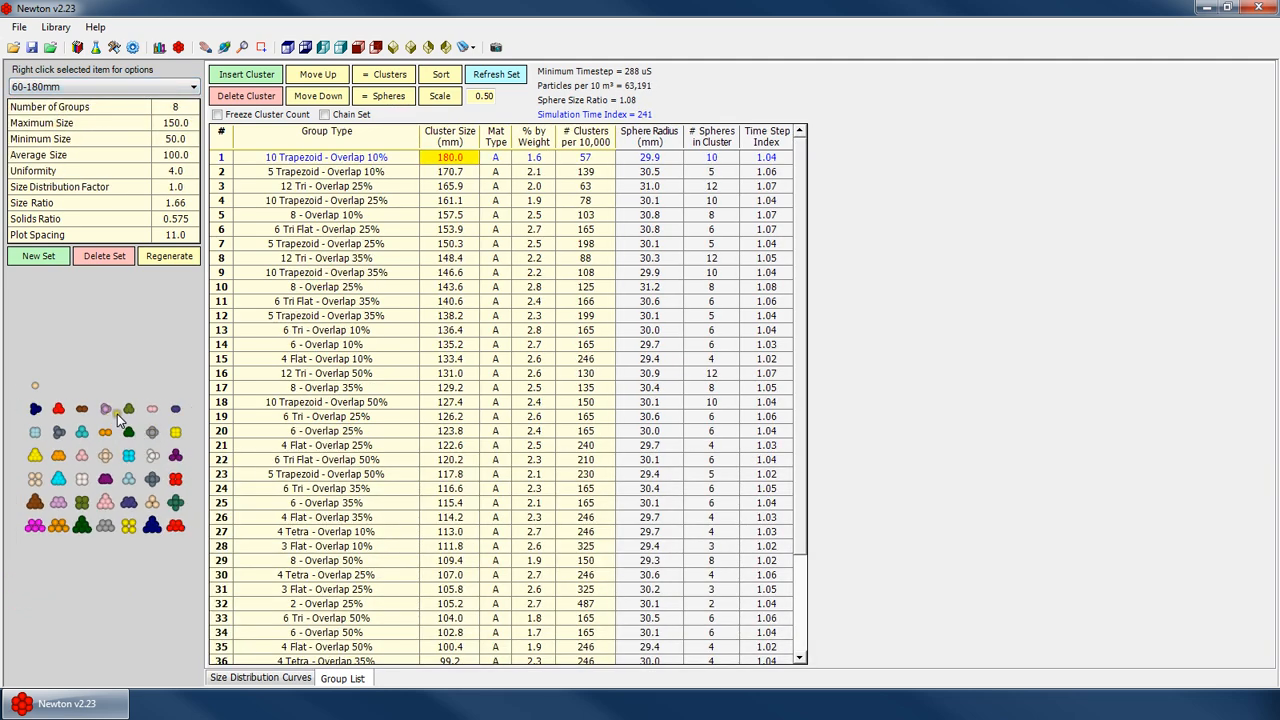
{"action": "left_click", "coordinate": [495, 272]}
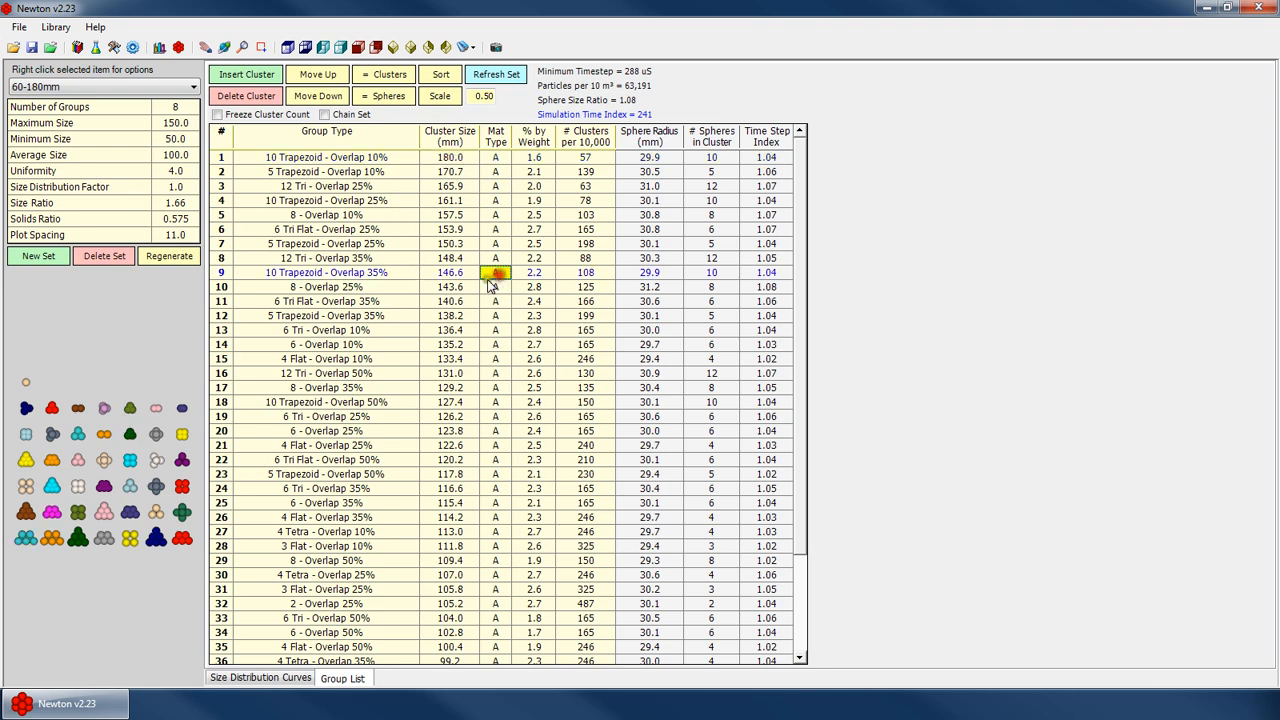
{"action": "scroll", "coordinate": [405, 390], "scroll_direction": "down", "scroll_amount": 3}
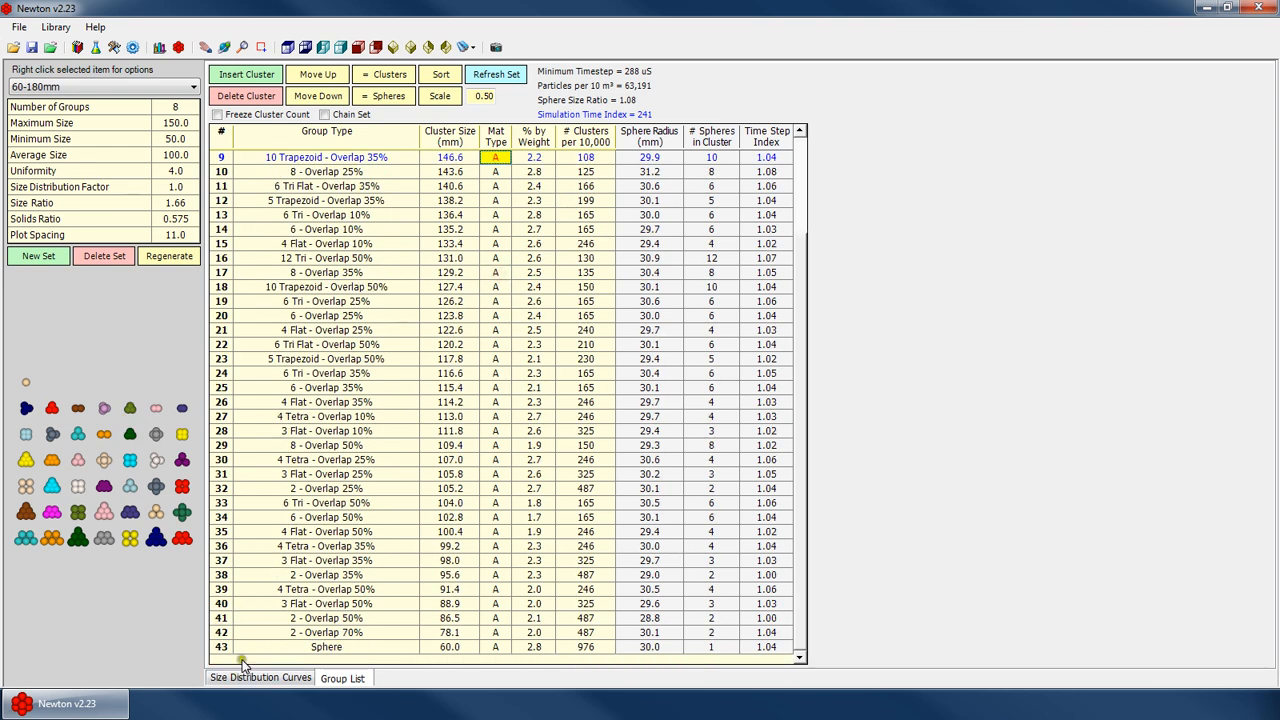
{"action": "left_click", "coordinate": [375, 648]}
{"action": "left_click", "coordinate": [241, 80]}
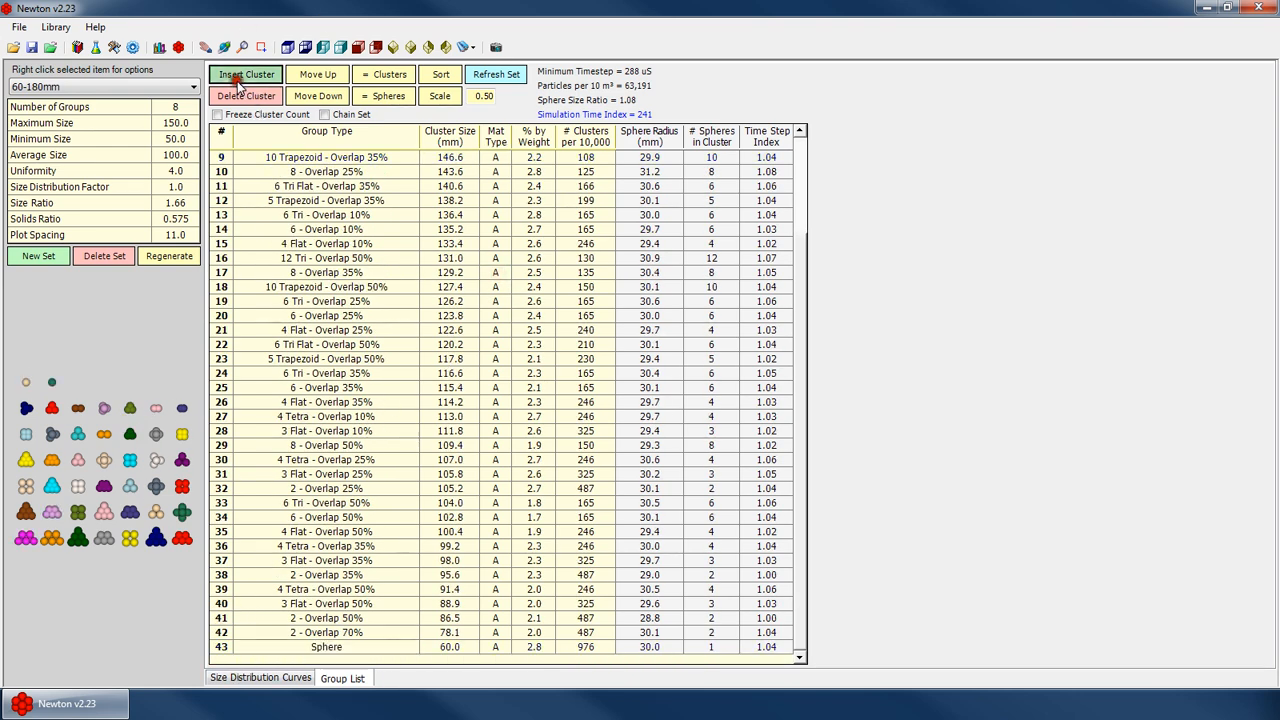
{"action": "scroll", "coordinate": [320, 578], "scroll_direction": "down", "scroll_amount": 3}
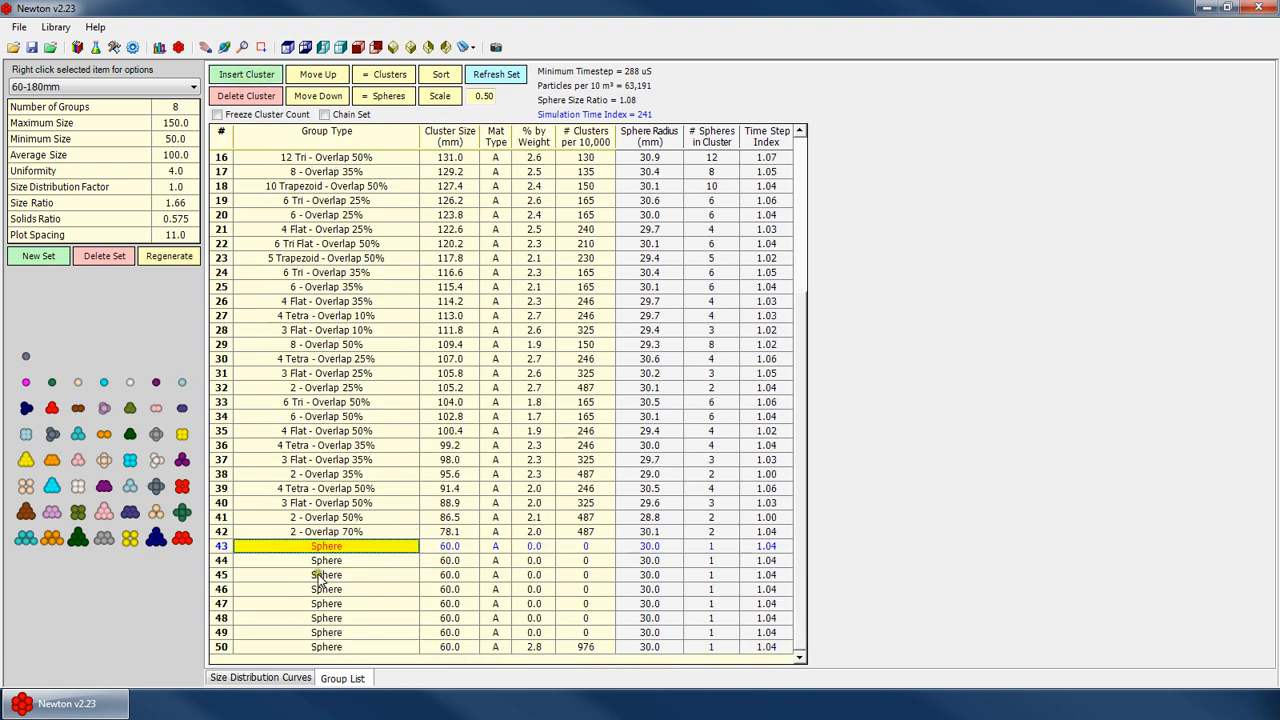
{"action": "left_click", "coordinate": [288, 647]}
Activate Orbit for the cluster preview and go back to the start of the group list
{"action": "left_click", "coordinate": [113, 450]}
{"action": "scroll", "coordinate": [113, 452], "scroll_direction": "down", "scroll_amount": 3}
{"action": "scroll", "coordinate": [98, 470], "scroll_direction": "up", "scroll_amount": 3}
{"action": "right_click", "coordinate": [111, 409]}
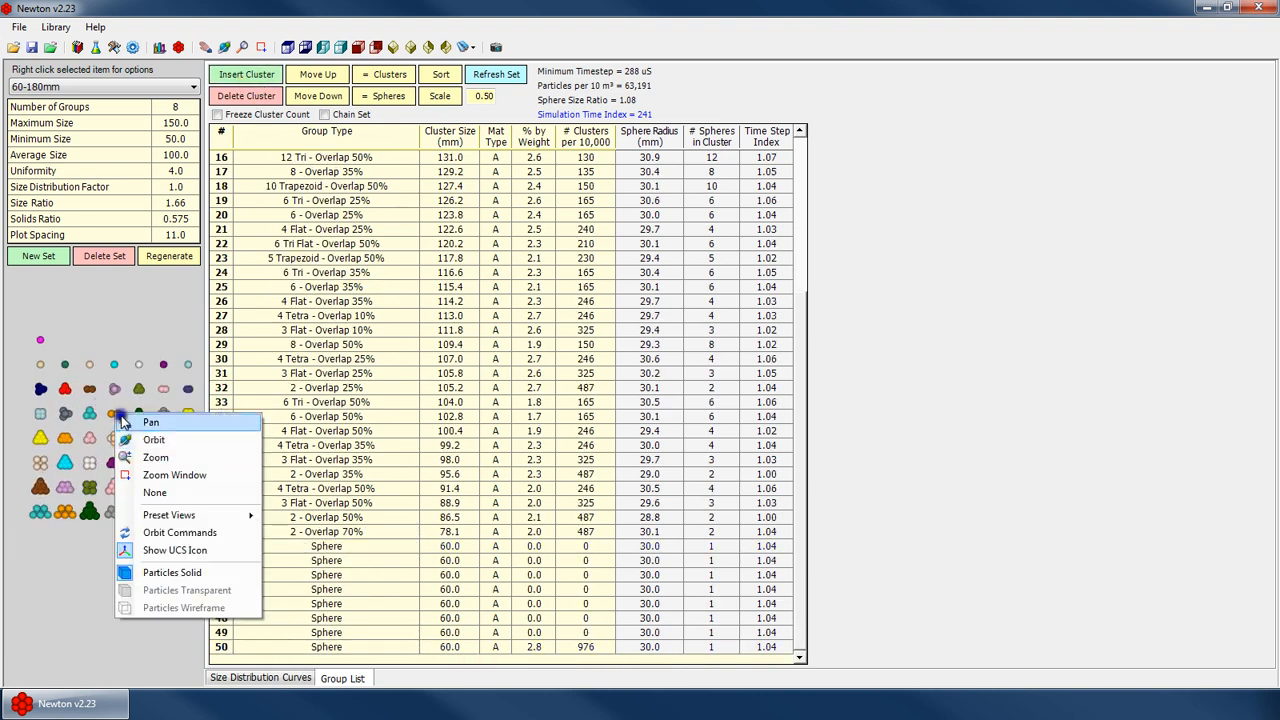
{"action": "left_click", "coordinate": [128, 440]}
{"action": "scroll", "coordinate": [490, 362], "scroll_direction": "up", "scroll_amount": 6}
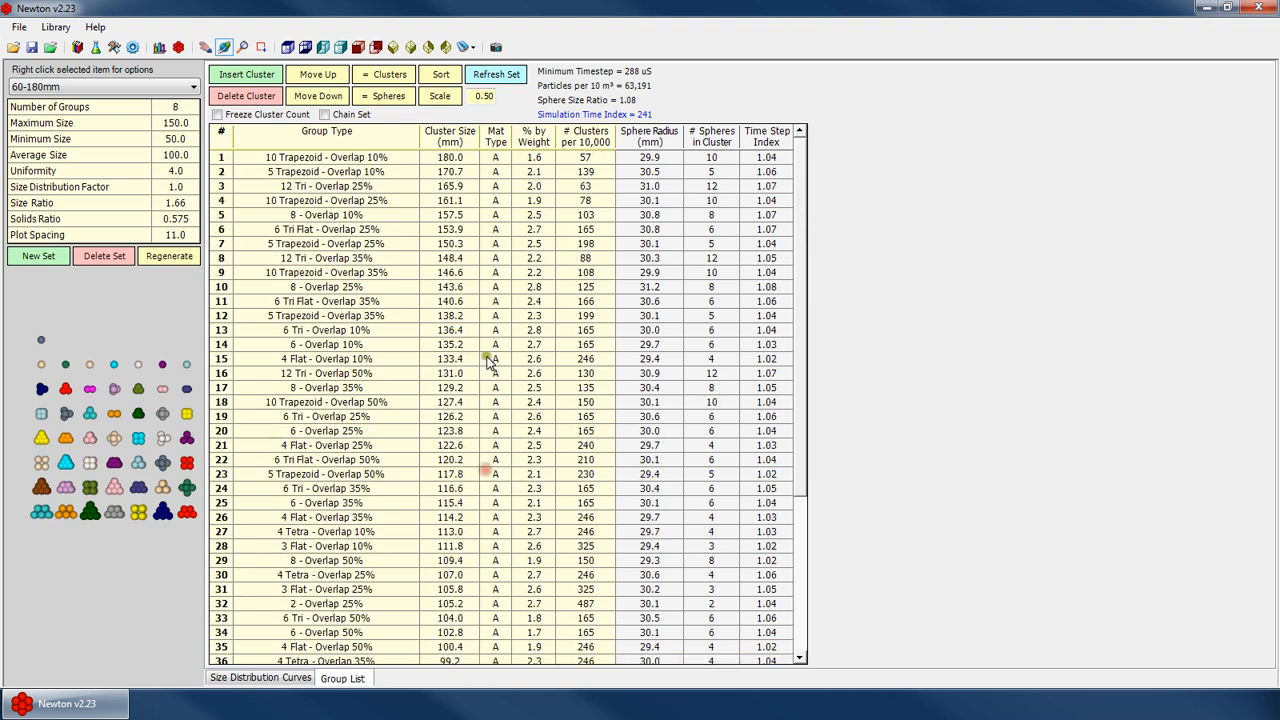
Examine the group types, cluster sizes and weight percentages of the first rows of the 60-180mm set
{"action": "left_click", "coordinate": [334, 176]}
{"action": "left_click", "coordinate": [365, 216]}
{"action": "left_click", "coordinate": [449, 155]}
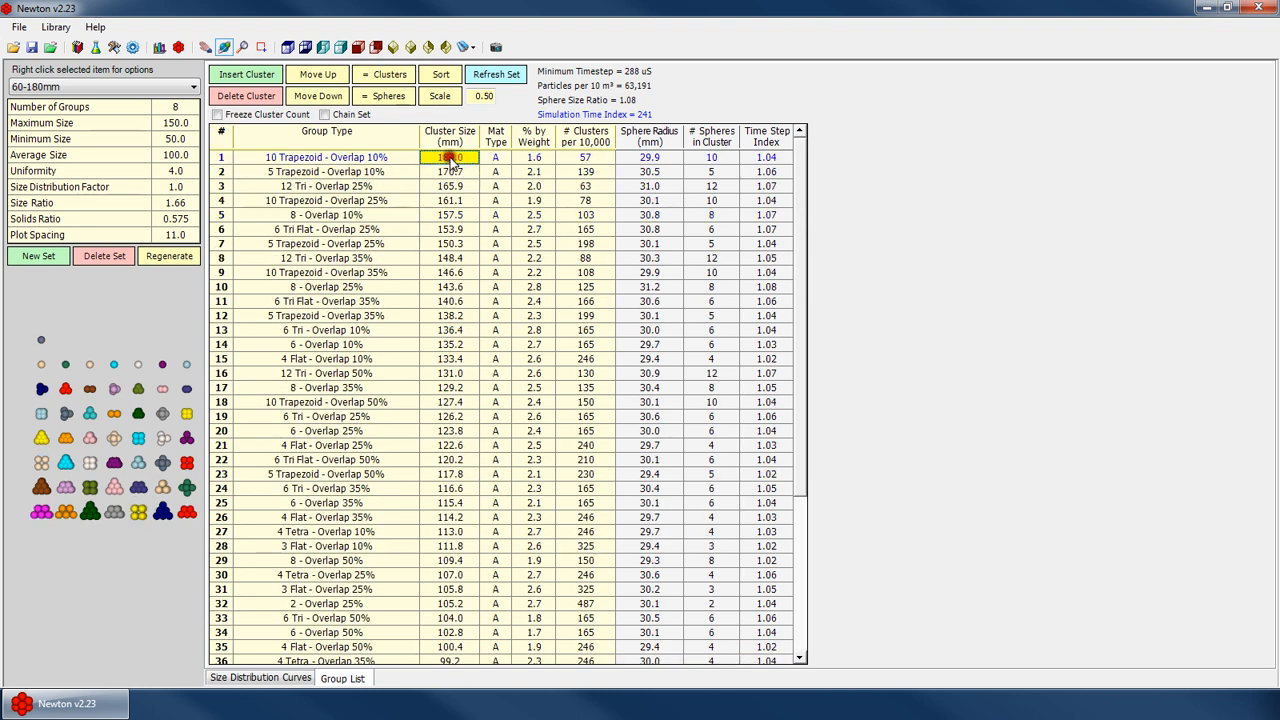
{"action": "left_click", "coordinate": [443, 198]}
{"action": "left_click", "coordinate": [533, 171]}
{"action": "left_click", "coordinate": [533, 186]}
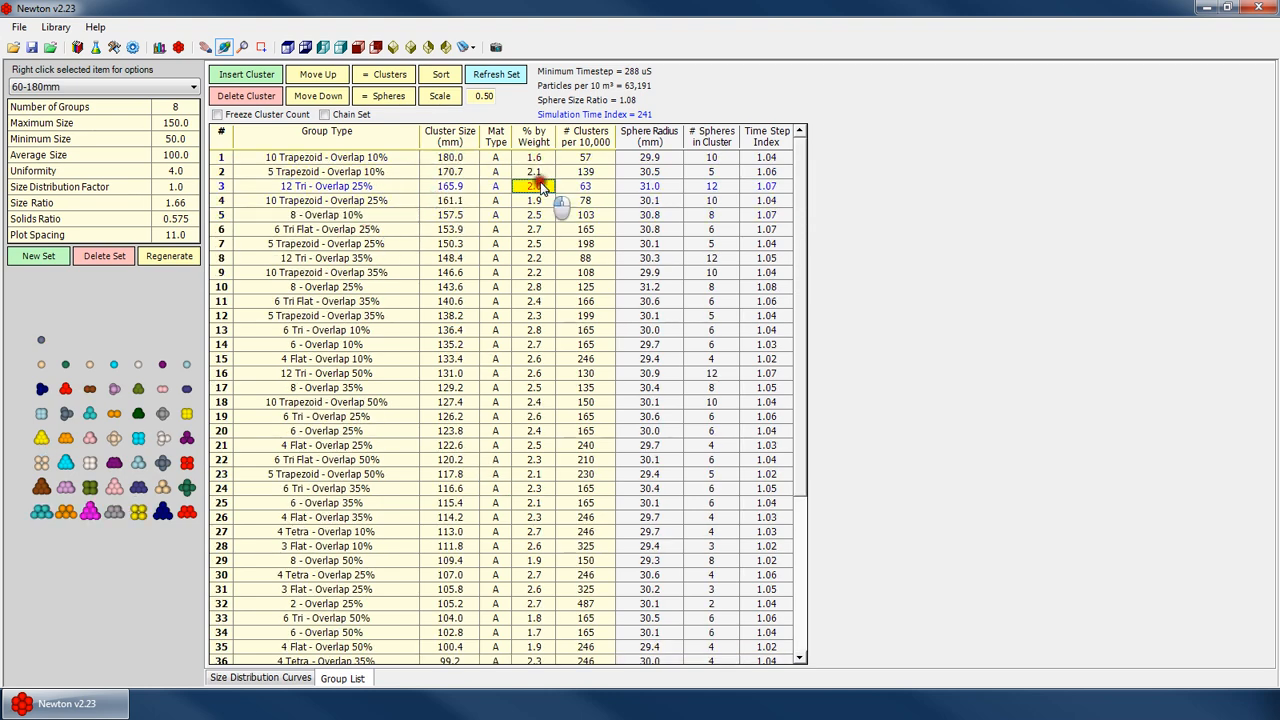
View the size distribution curves of the 60-180mm set and return to its group list
{"action": "left_click", "coordinate": [231, 680]}
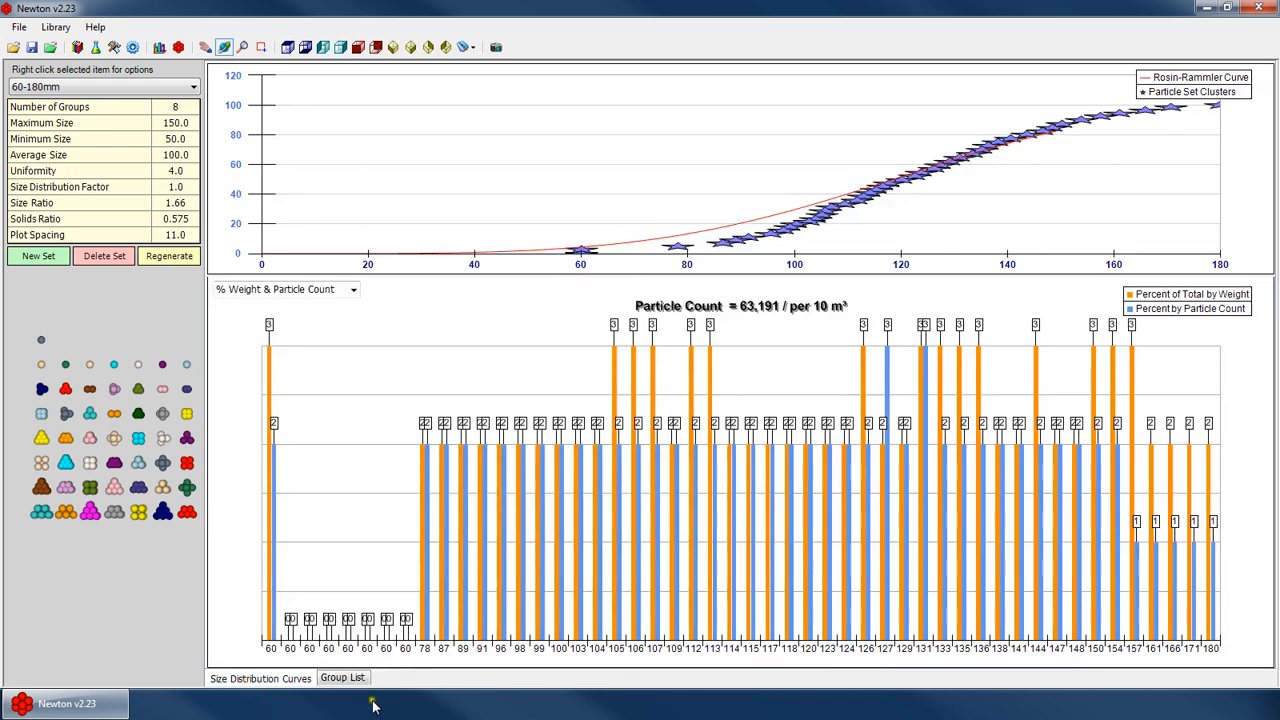
{"action": "left_click", "coordinate": [345, 678]}
{"action": "left_click", "coordinate": [680, 165]}
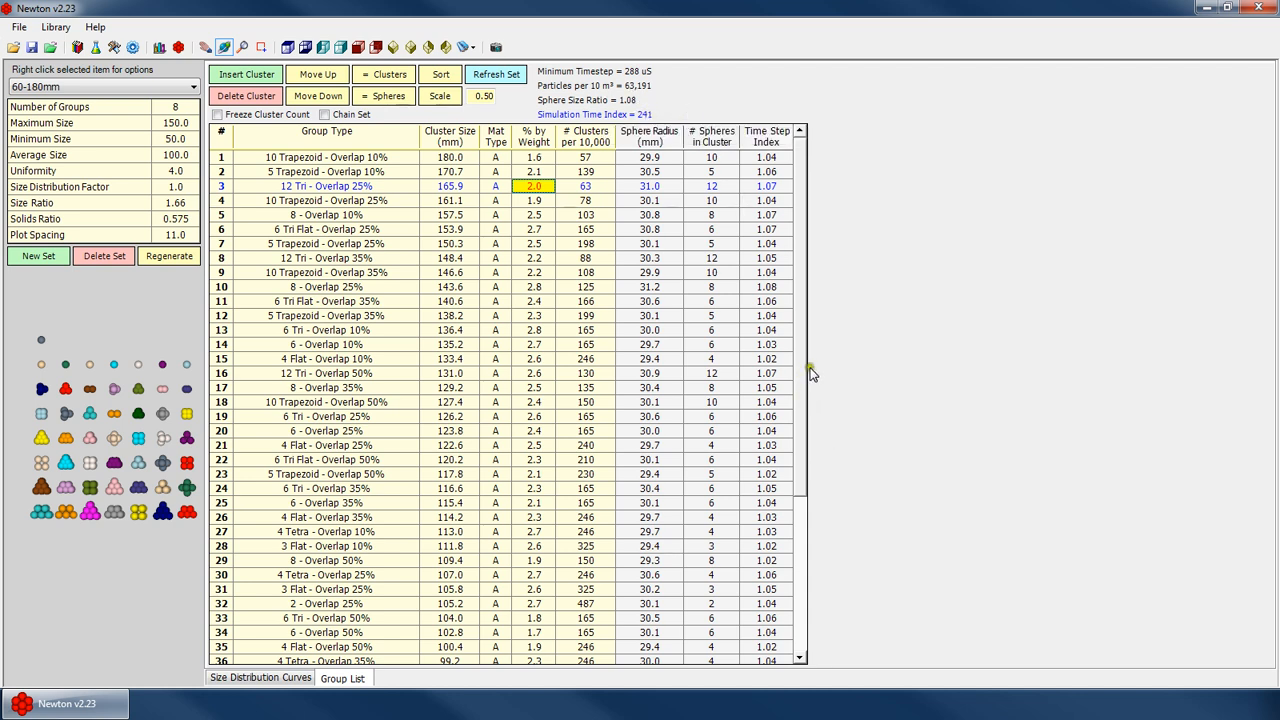
Compare the simulation time index of the 50-150mm and 60-180mm sets, ending on the 50-150mm set
{"action": "left_click", "coordinate": [71, 87]}
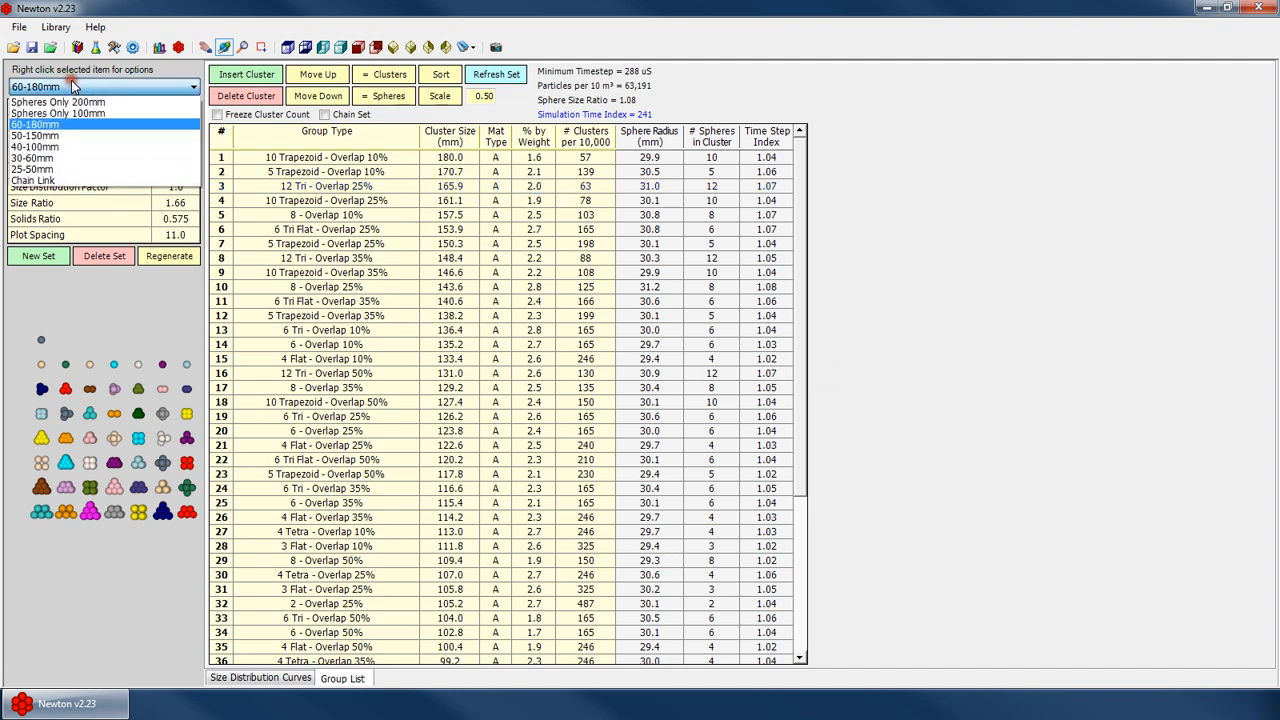
{"action": "left_click", "coordinate": [35, 138]}
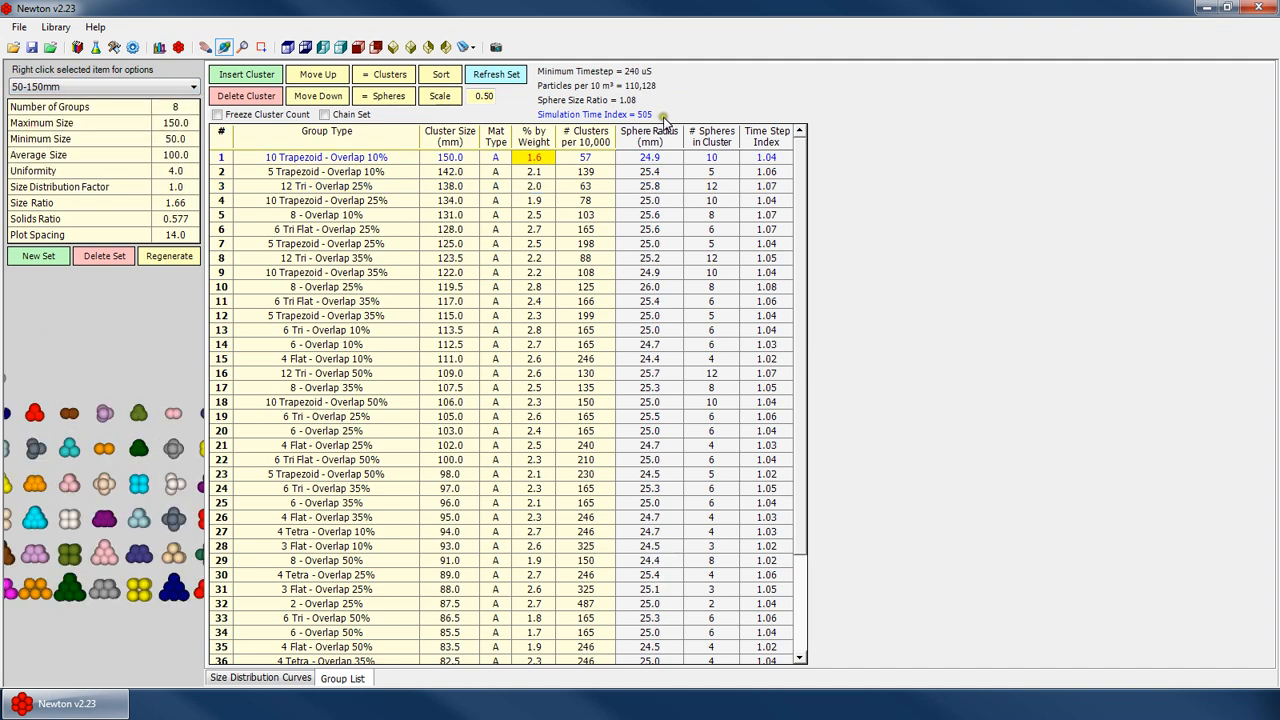
{"action": "key", "text": "Down"}
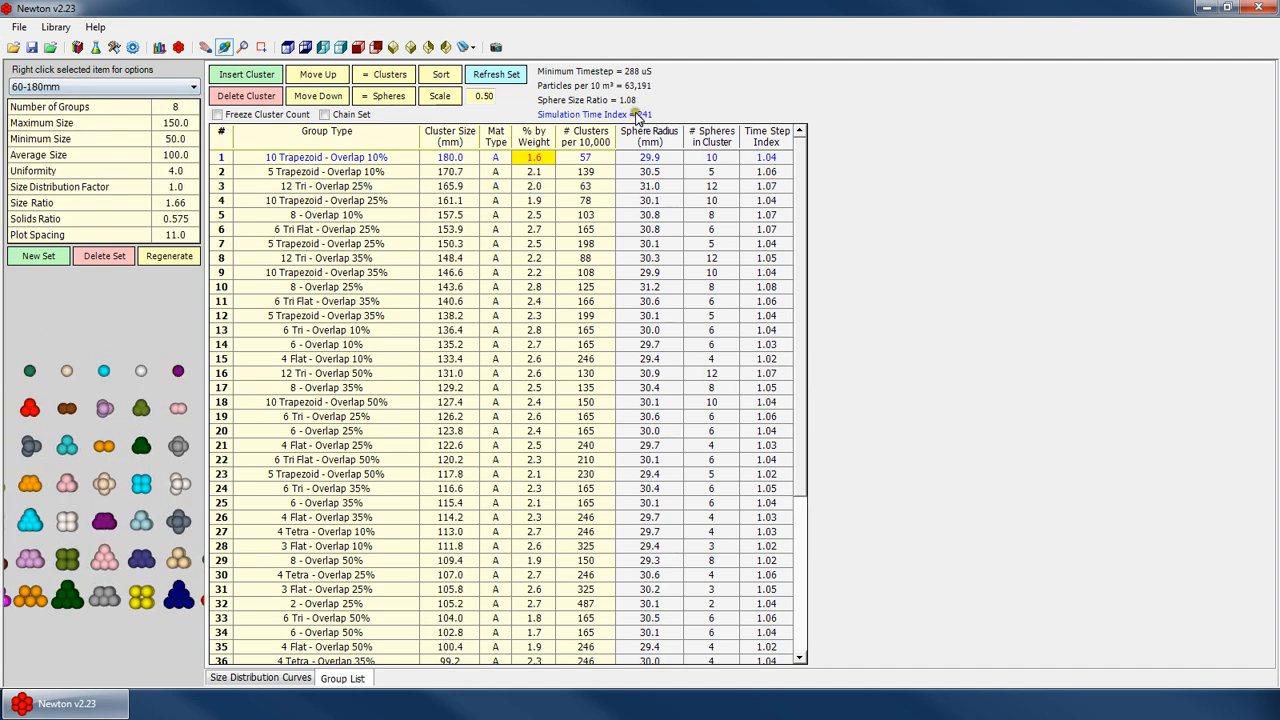
{"action": "key", "text": "Down"}
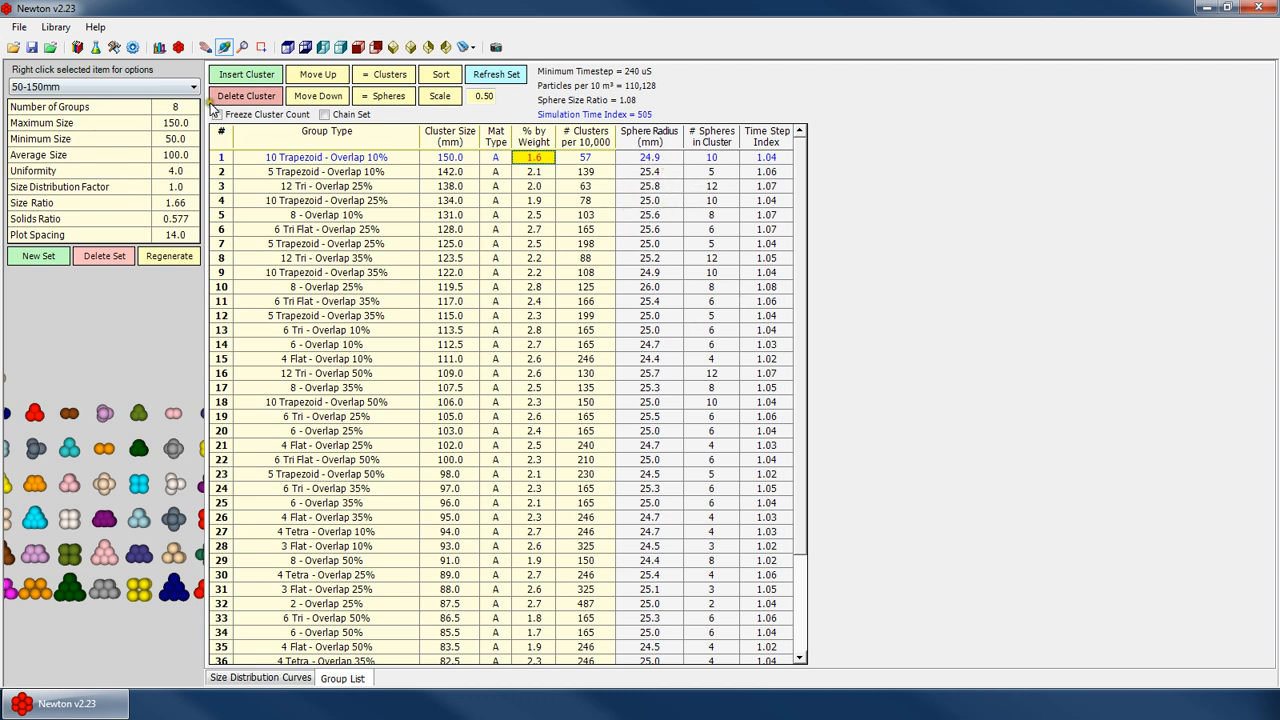
Set the 50-150mm set to 25 groups, with a minimum size of 60 and a maximum size of 200
{"action": "left_click", "coordinate": [336, 333]}
{"action": "left_click_drag", "start_coordinate": [336, 333], "coordinate": [237, 228]}
{"action": "left_click", "coordinate": [50, 108]}
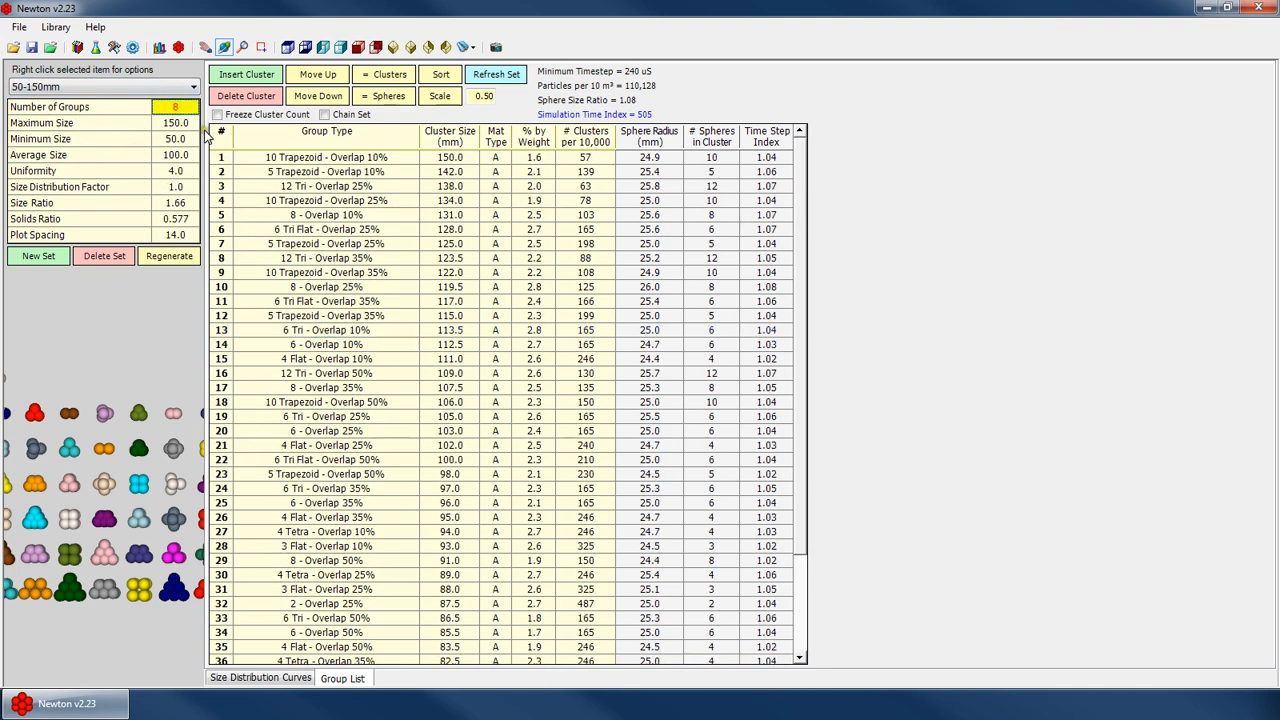
{"action": "key", "text": "Escape"}
{"action": "key", "text": "Down"}
{"action": "key", "text": "Down"}
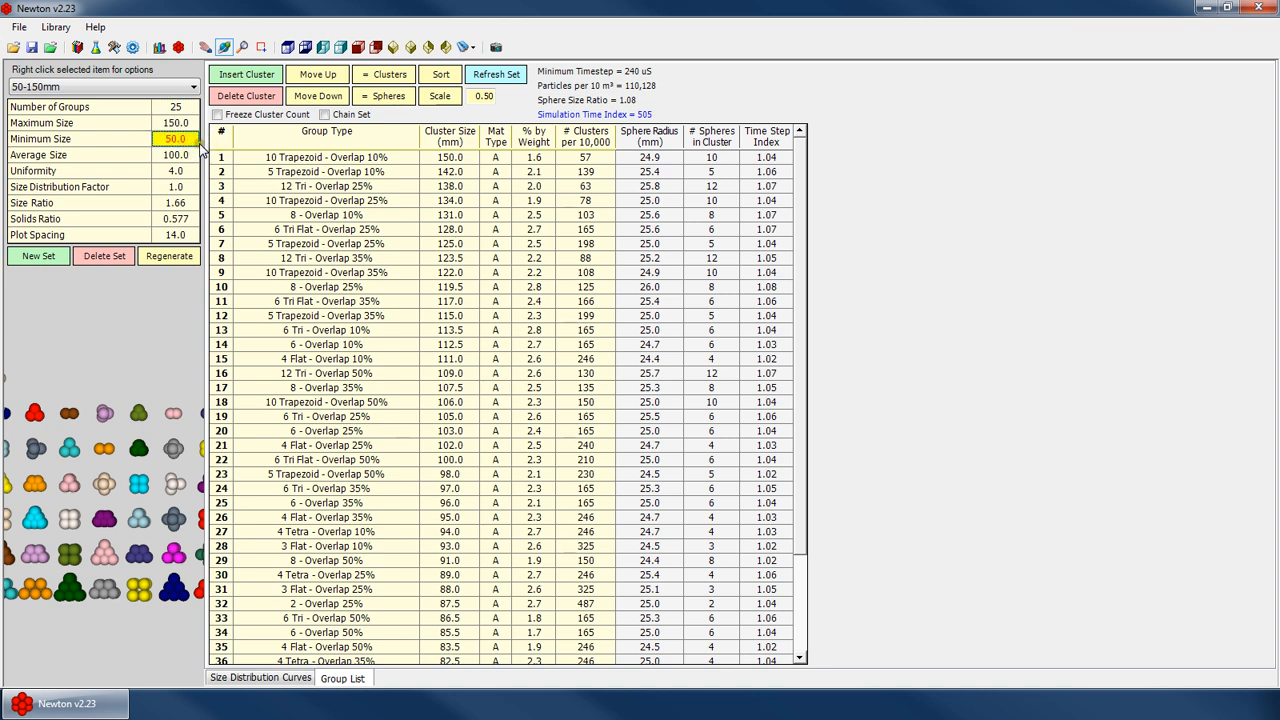
{"action": "type", "text": "60"}
{"action": "key", "text": "Up"}
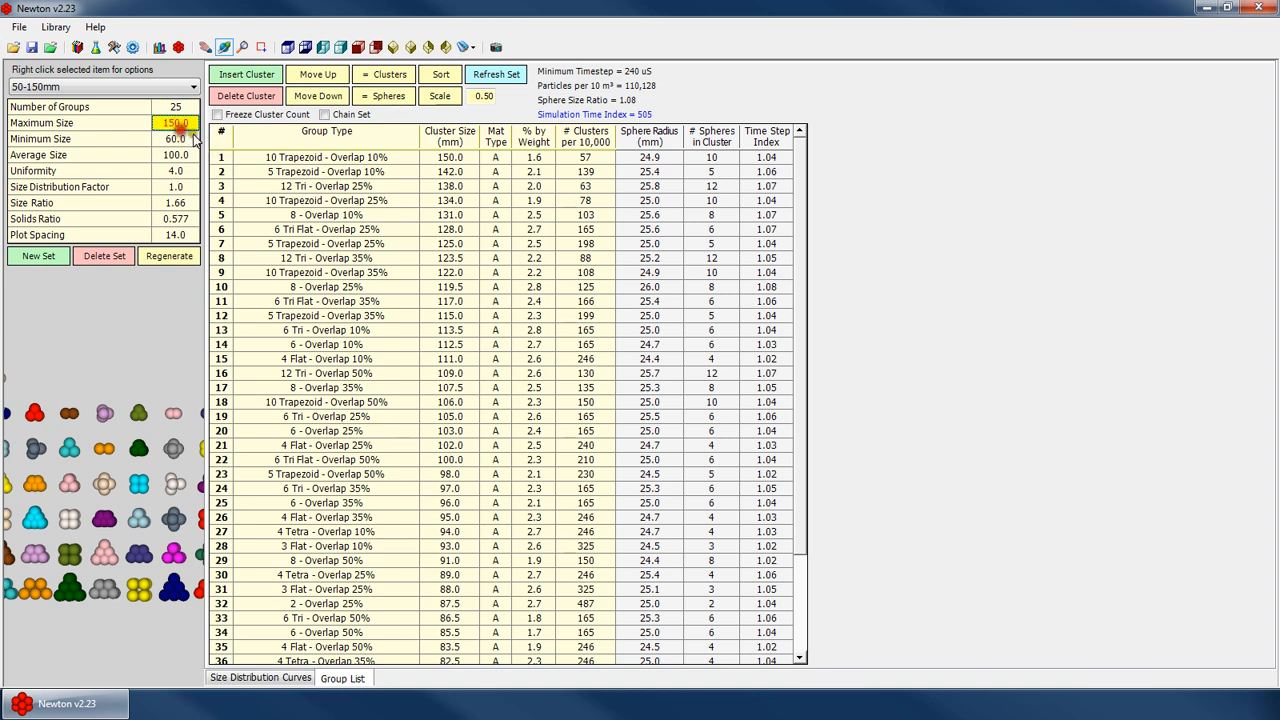
{"action": "type", "text": "200"}
{"action": "left_click", "coordinate": [178, 157]}
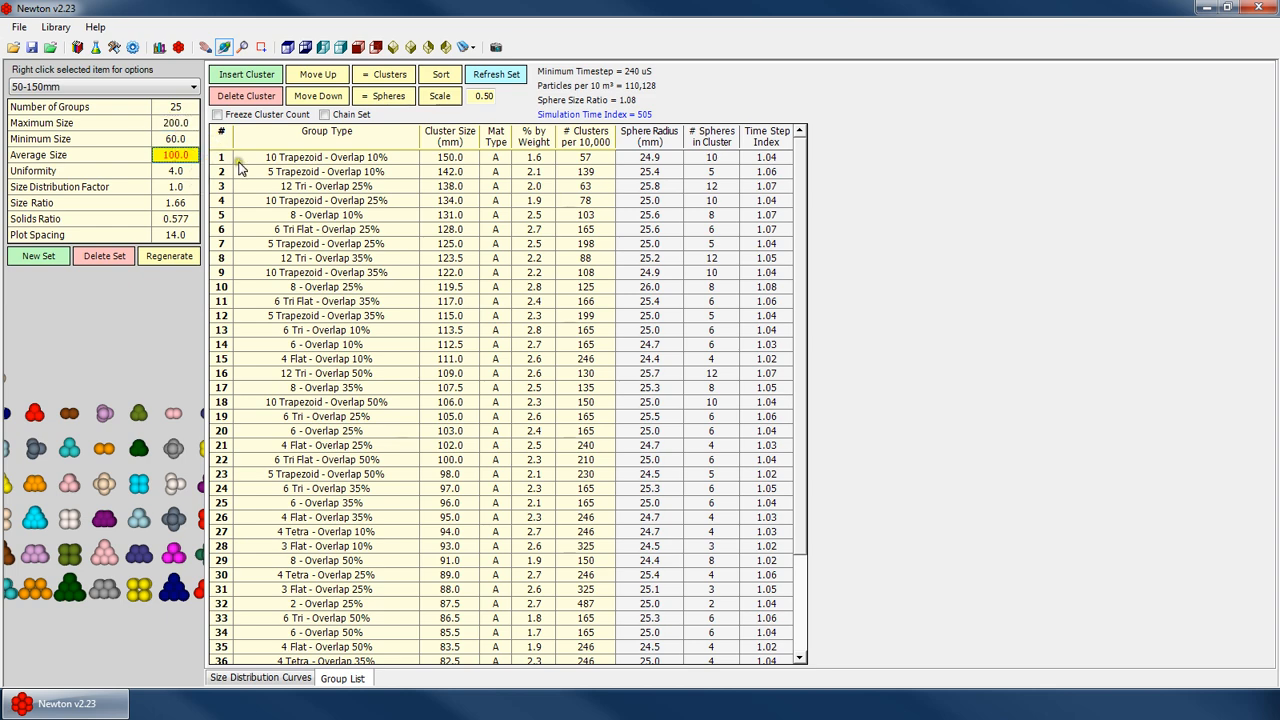
Regenerate the 50-150mm particle set from the new parameters and acknowledge the messages
{"action": "left_click", "coordinate": [170, 256]}
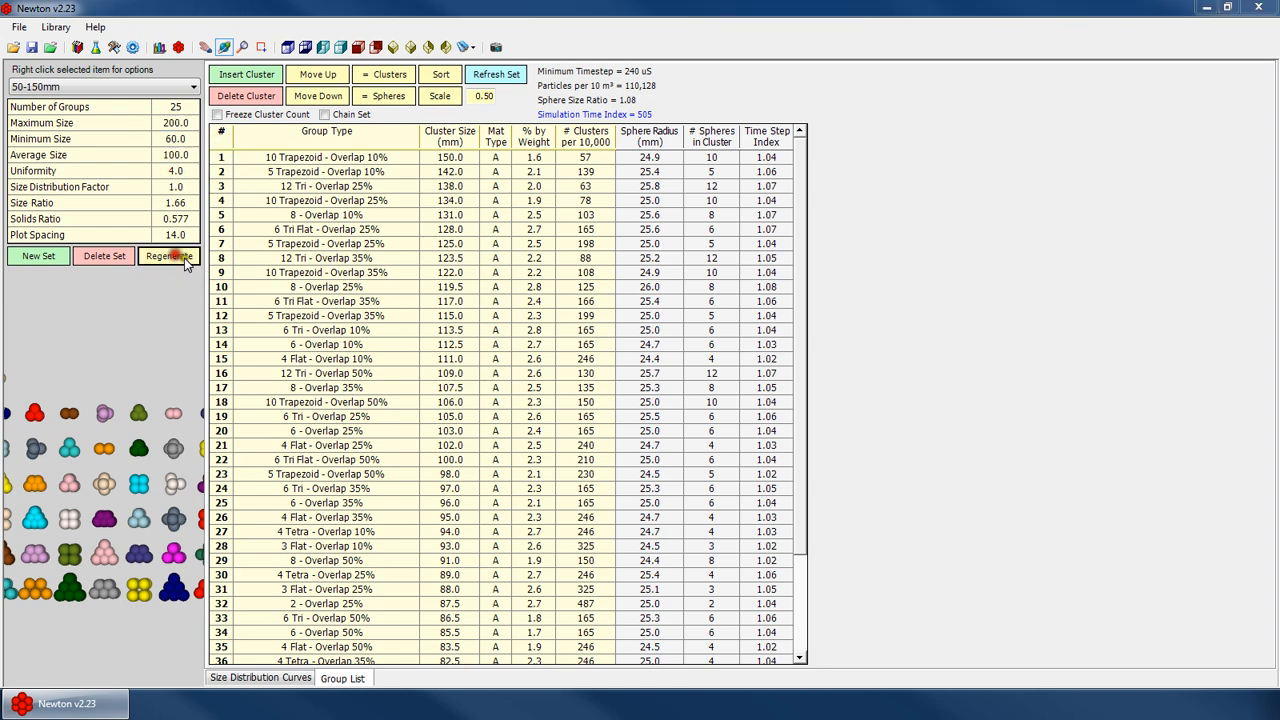
{"action": "key", "text": "Return"}
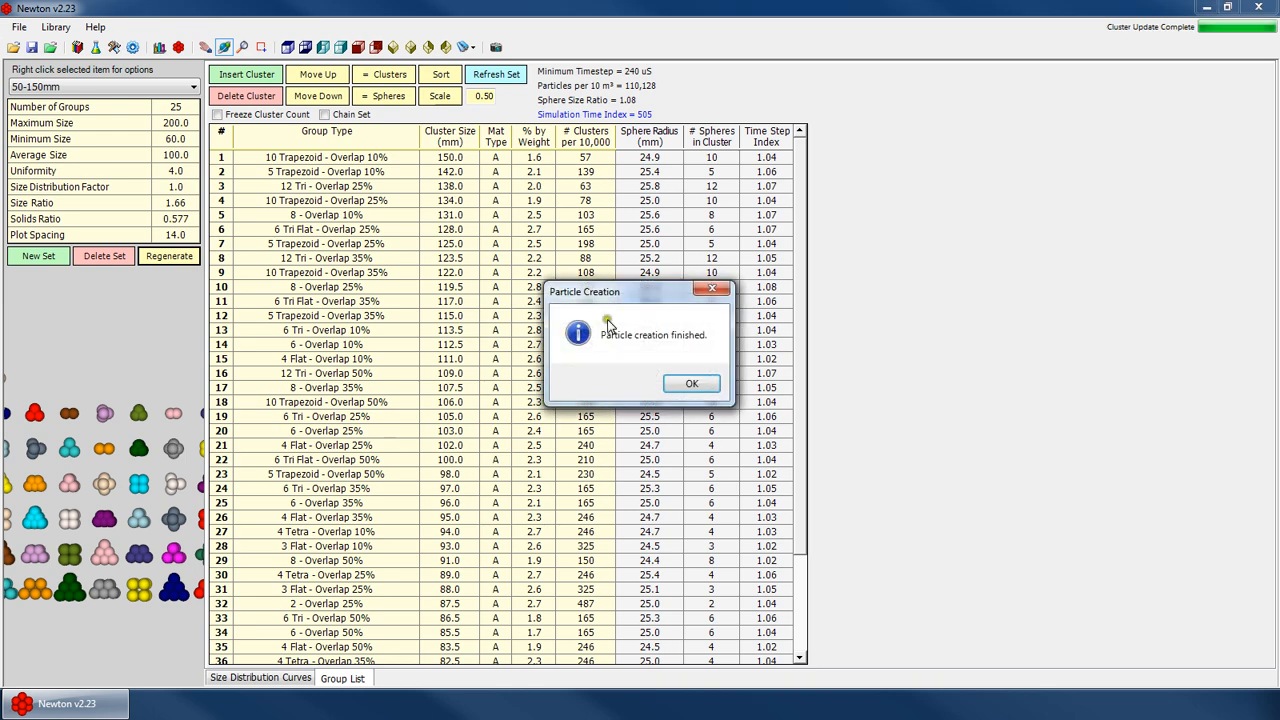
{"action": "key", "text": "Return"}
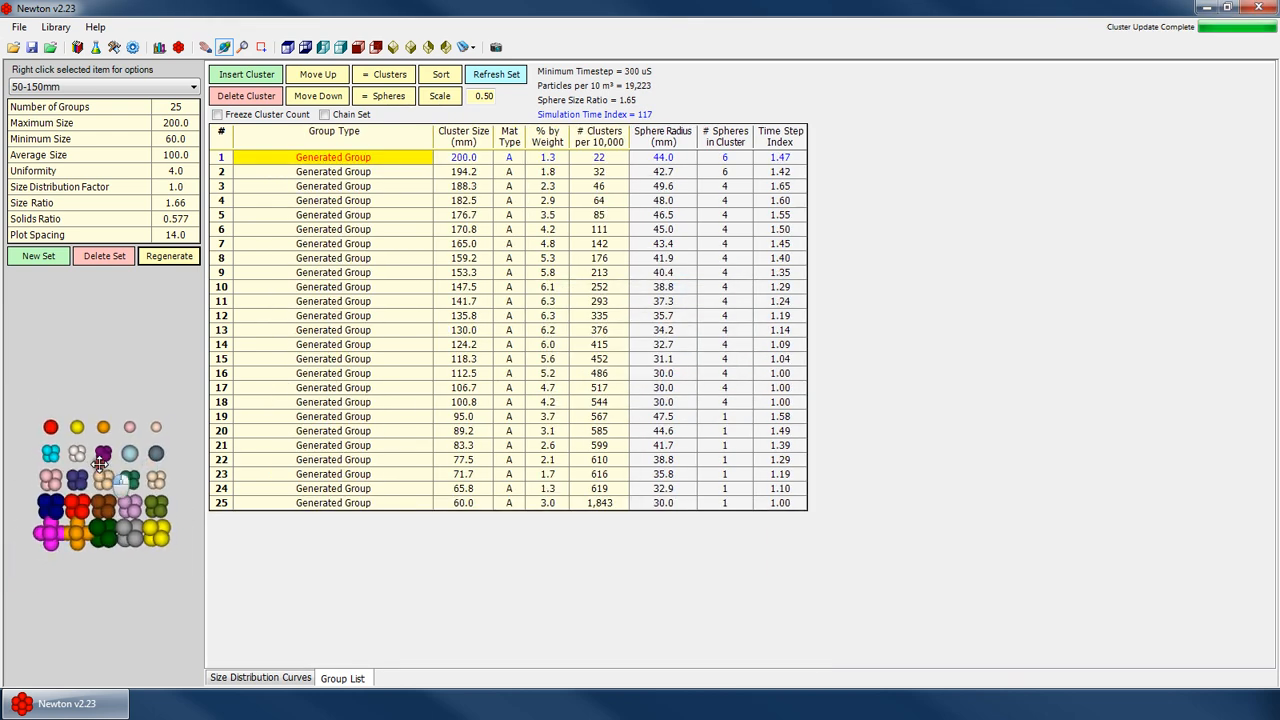
Review the regenerated set's size distribution curves and compare them with the entries in its group list
{"action": "left_click", "coordinate": [272, 678]}
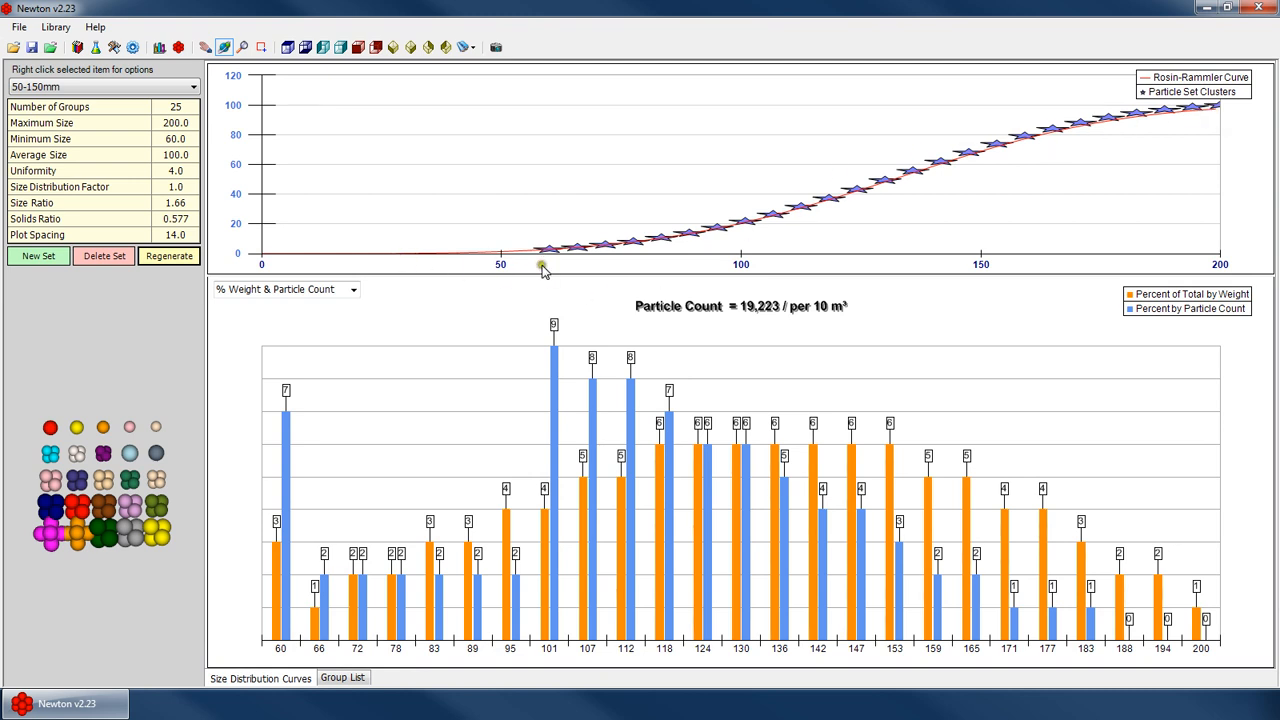
{"action": "left_click", "coordinate": [342, 678]}
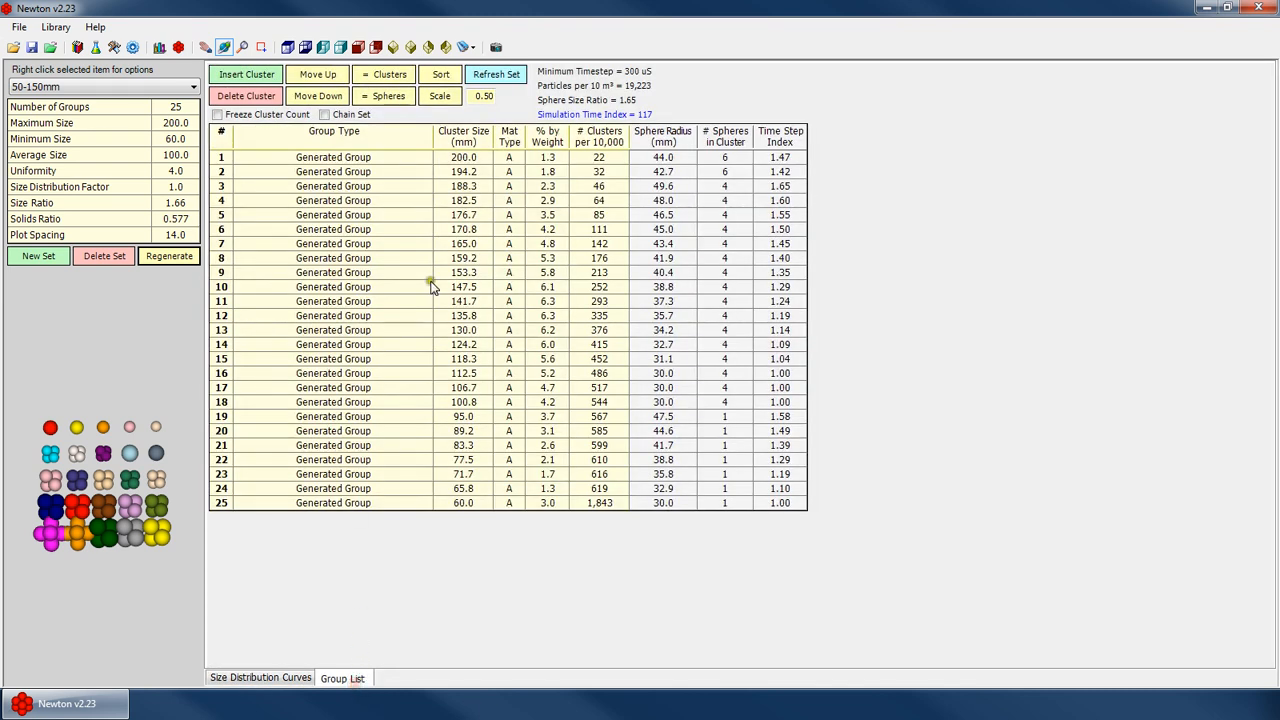
{"action": "left_click", "coordinate": [455, 200]}
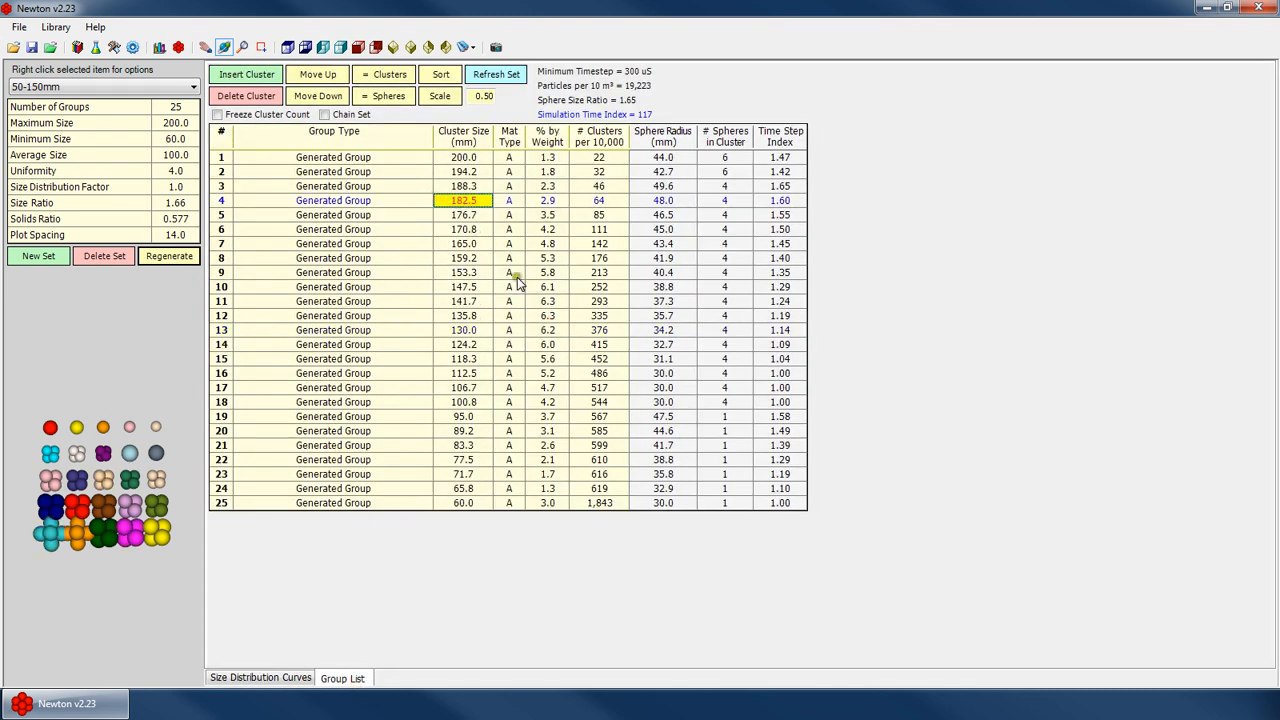
{"action": "left_click", "coordinate": [527, 172]}
{"action": "left_click", "coordinate": [644, 178]}
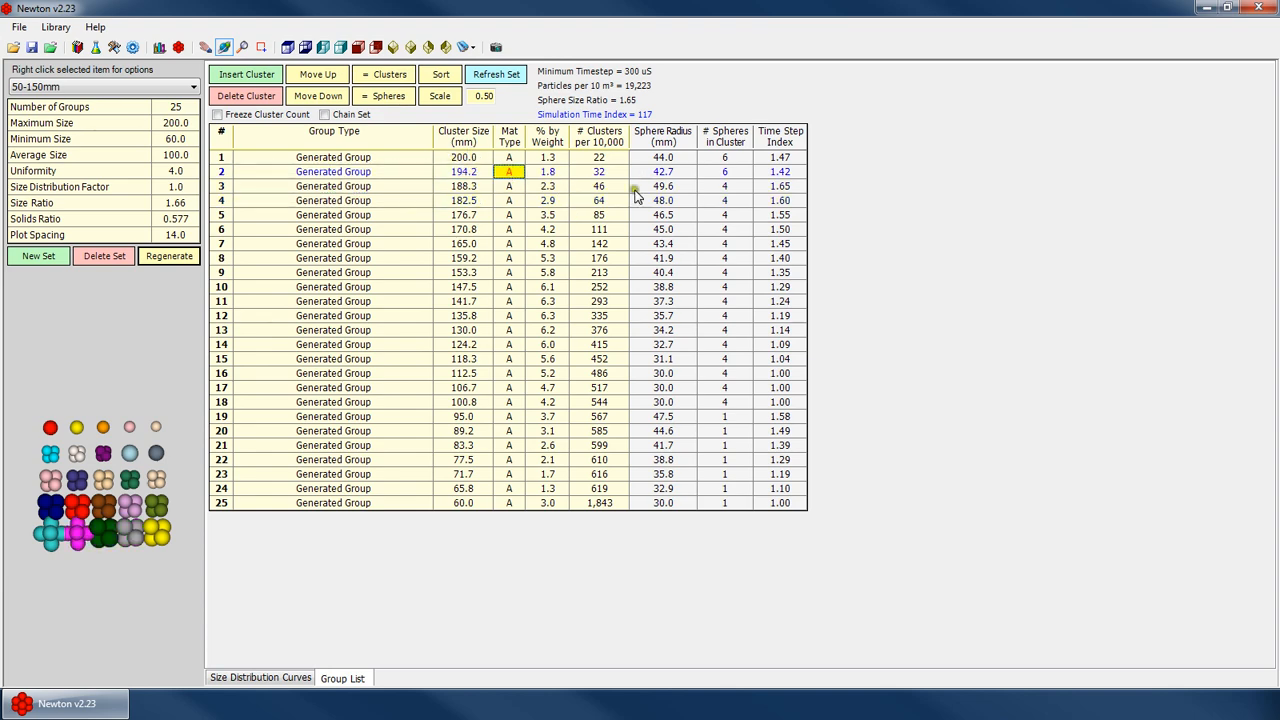
{"action": "left_click", "coordinate": [285, 670]}
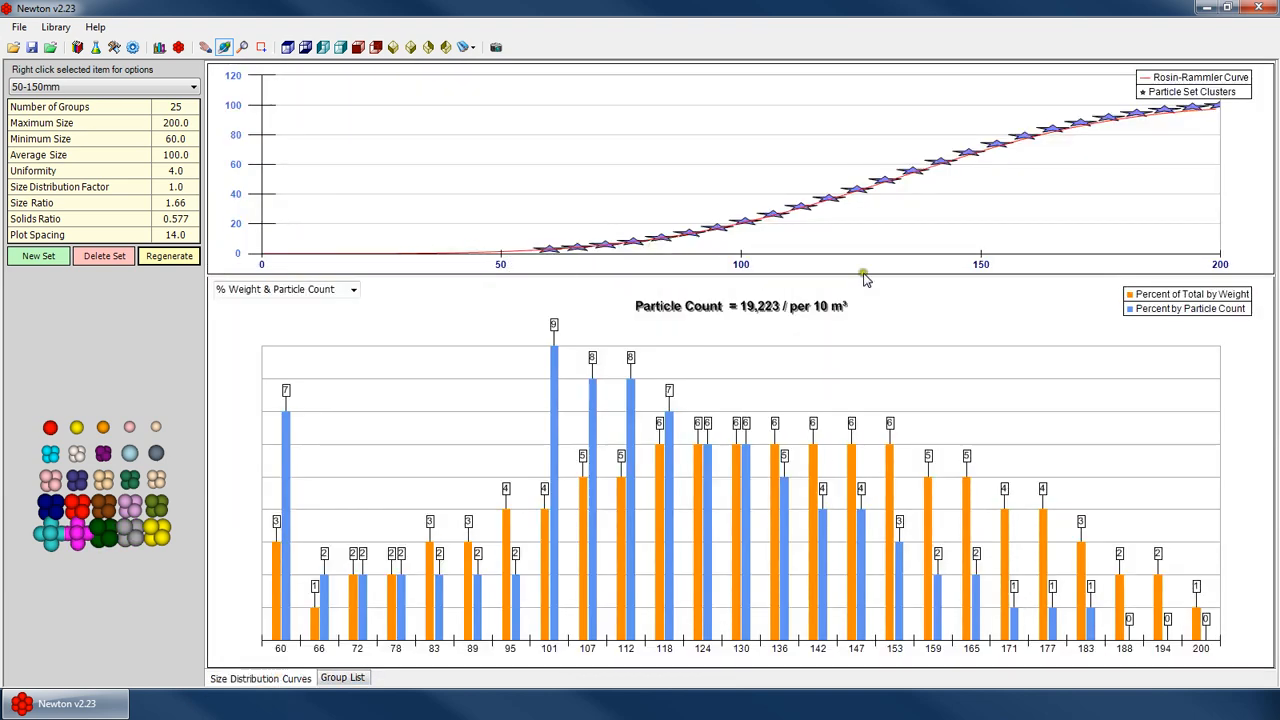
{"action": "left_click", "coordinate": [341, 677]}
Go through the percent-by-weight values of the generated groups from row 5 to row 11
{"action": "left_click", "coordinate": [487, 301]}
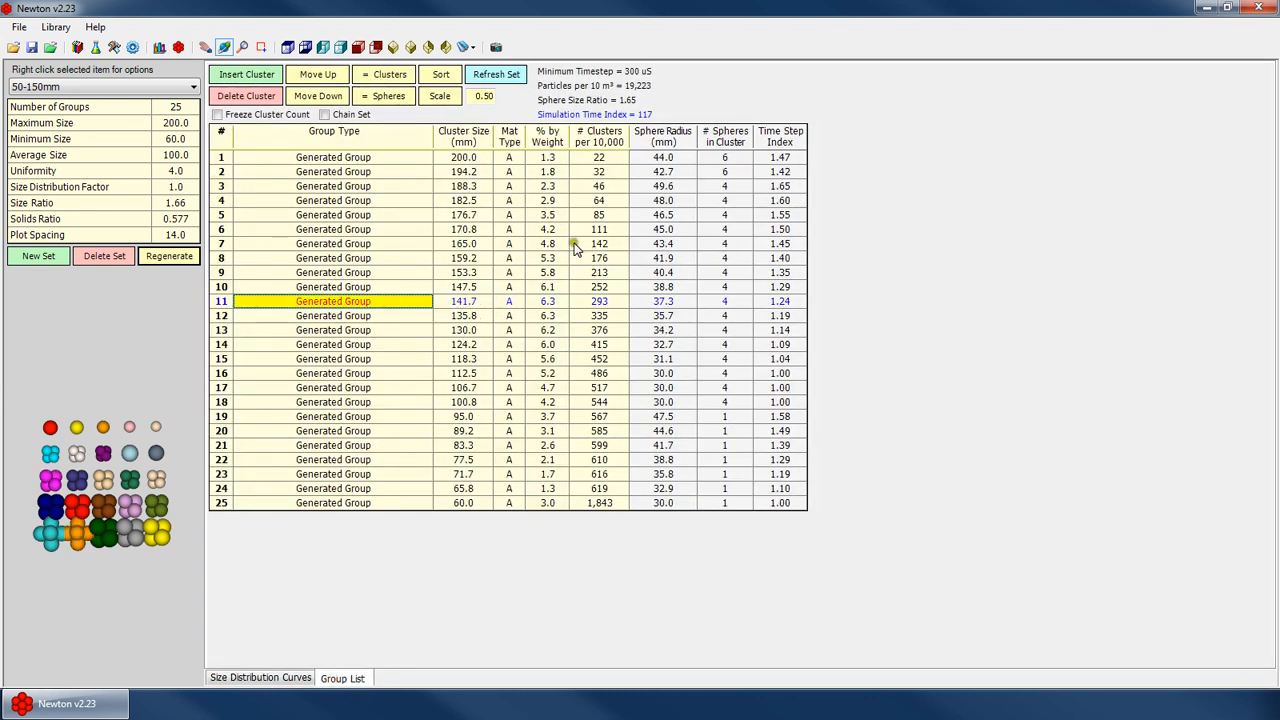
{"action": "key", "text": "Up"}
{"action": "key", "text": "Up"}
{"action": "key", "text": "Up"}
{"action": "key", "text": "Up"}
{"action": "key", "text": "Up"}
{"action": "key", "text": "Up"}
{"action": "key", "text": "Right"}
{"action": "key", "text": "Right"}
{"action": "key", "text": "Right"}
{"action": "key", "text": "Down"}
{"action": "key", "text": "Down"}
{"action": "key", "text": "Down"}
{"action": "key", "text": "Down"}
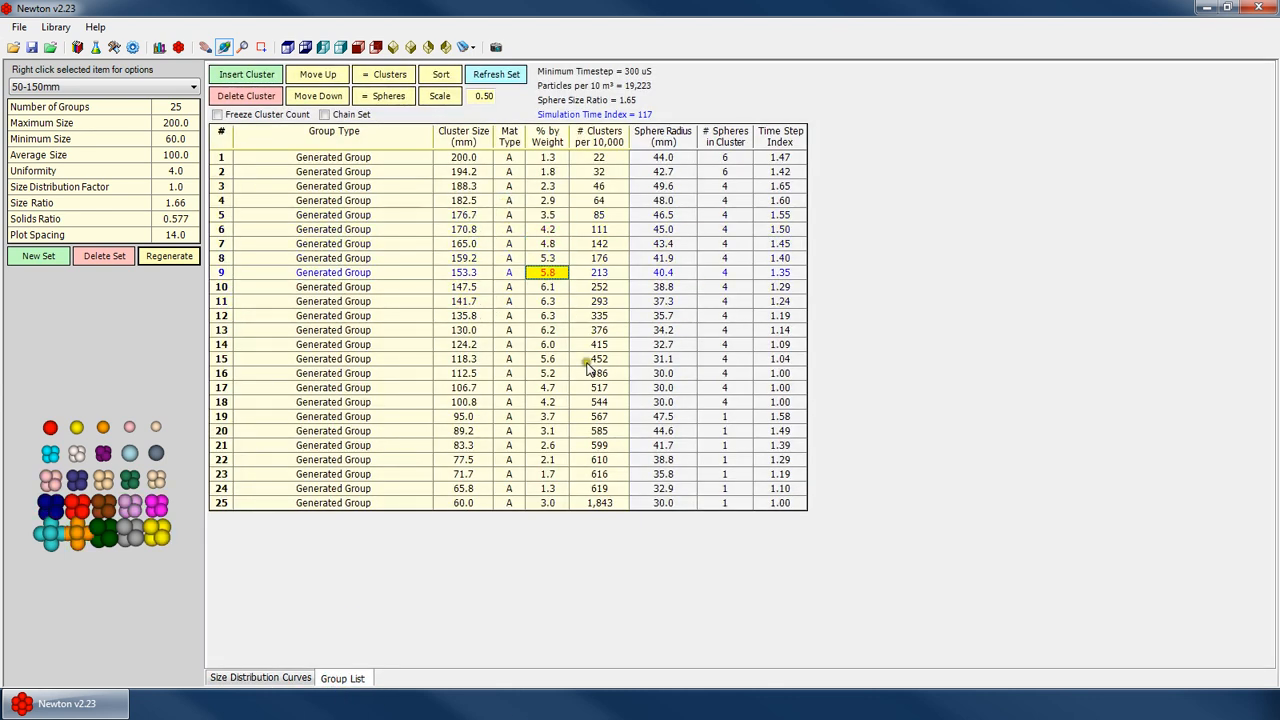
{"action": "key", "text": "Down"}
{"action": "key", "text": "Down"}
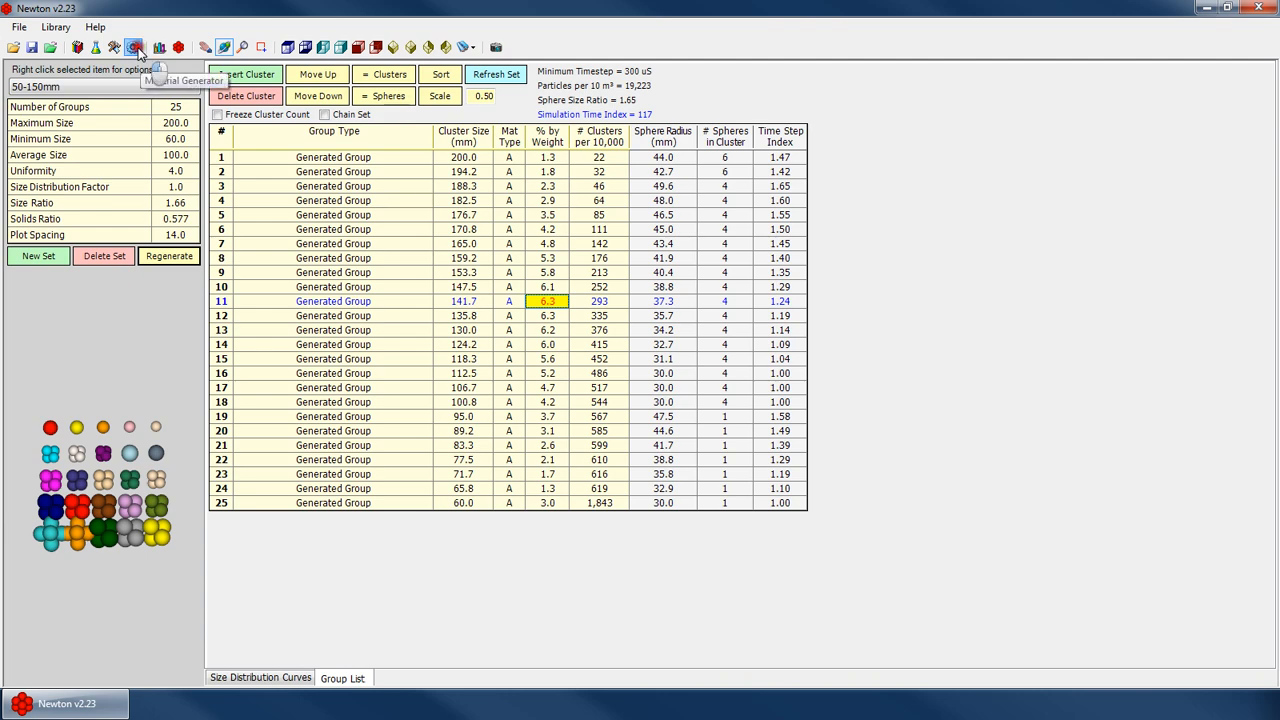
Leave the Particle Library, start a new input file and open the geometry and belt input page
{"action": "left_click", "coordinate": [134, 48]}
{"action": "left_click", "coordinate": [19, 27]}
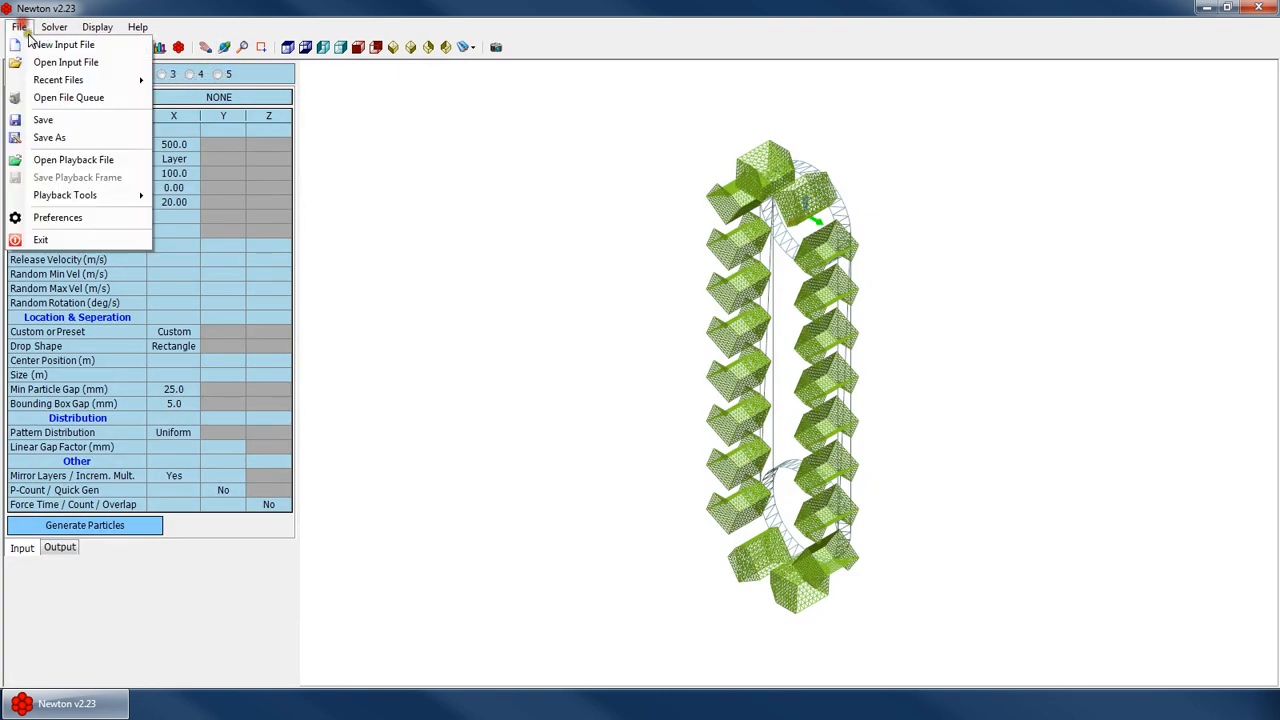
{"action": "left_click", "coordinate": [35, 44]}
{"action": "left_click", "coordinate": [114, 47]}
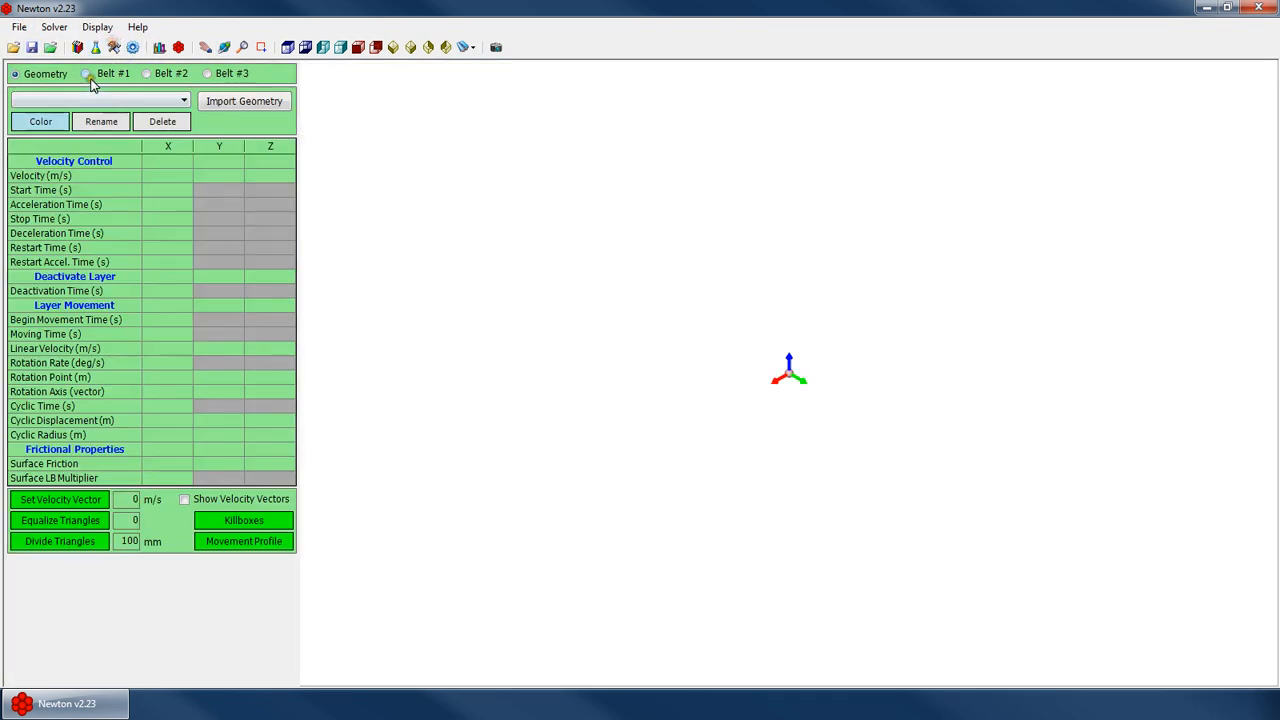
Set the width of Belt #1 to 1200 mm and its speed to 3 m/s
{"action": "left_click", "coordinate": [87, 73]}
{"action": "left_click", "coordinate": [249, 135]}
{"action": "left_click", "coordinate": [285, 110]}
{"action": "left_click", "coordinate": [272, 107]}
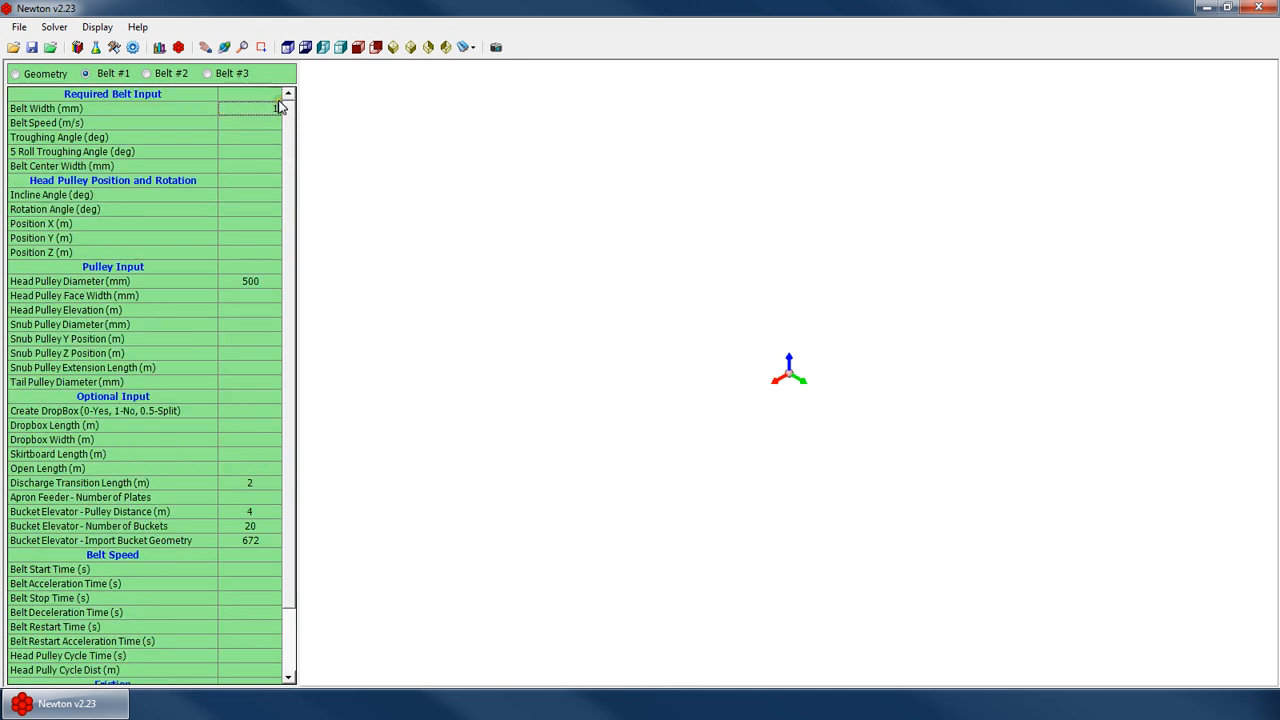
{"action": "left_click", "coordinate": [268, 123]}
{"action": "type", "text": "3"}
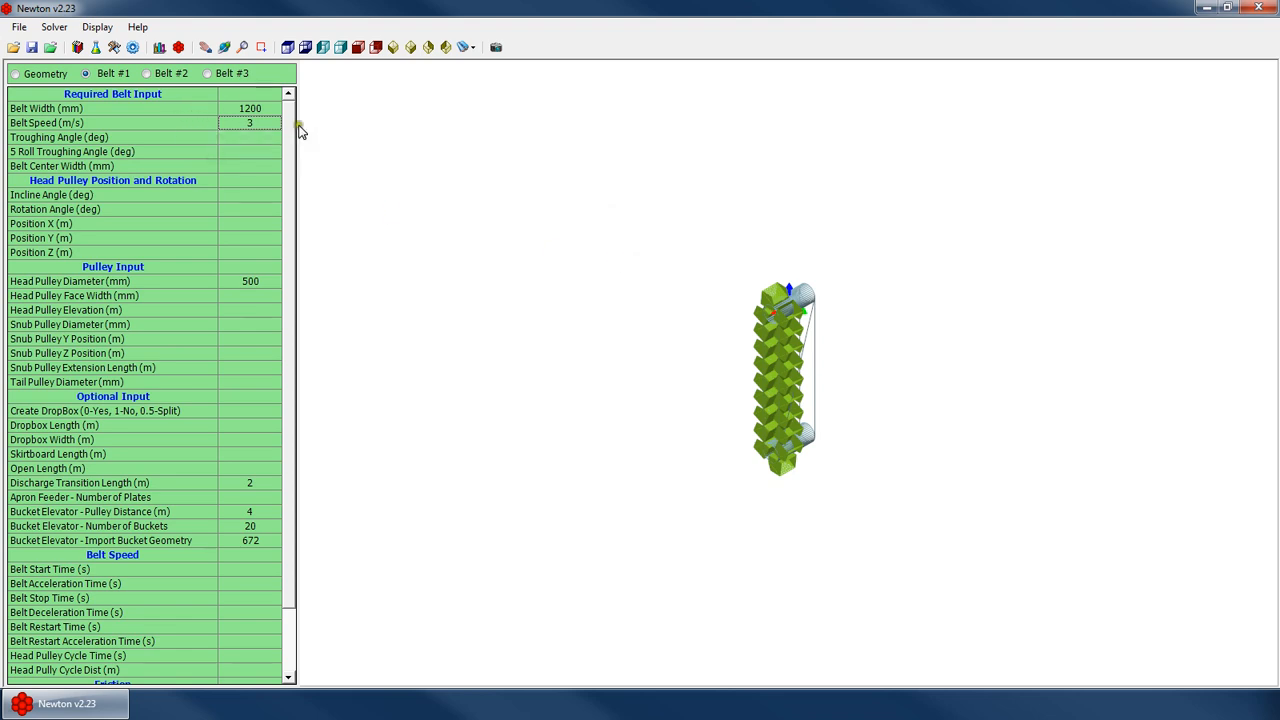
Clear the bucket elevator pulley distance and number of buckets in the Belt #1 optional inputs
{"action": "left_click_drag", "start_coordinate": [289, 160], "coordinate": [289, 249]}
{"action": "left_click", "coordinate": [250, 468]}
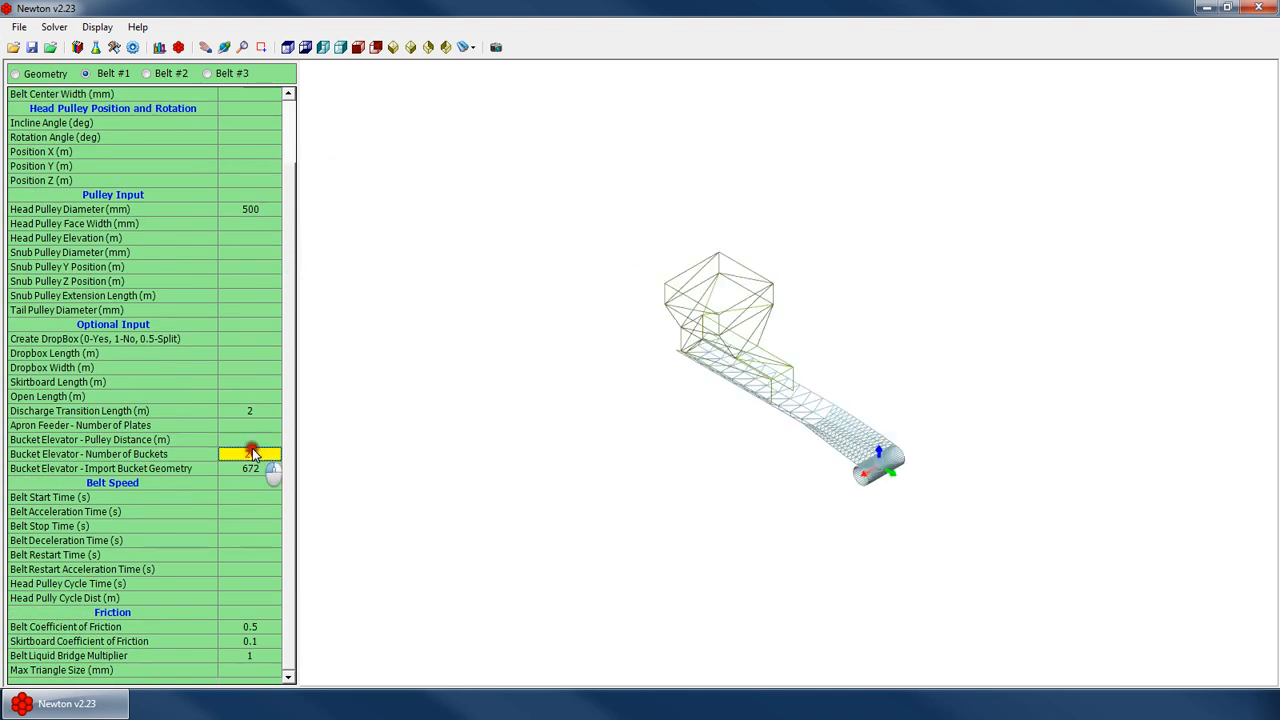
{"action": "key", "text": "Delete"}
{"action": "left_click", "coordinate": [246, 380]}
{"action": "left_click", "coordinate": [806, 410]}
{"action": "scroll", "coordinate": [880, 385], "scroll_direction": "up", "scroll_amount": 3}
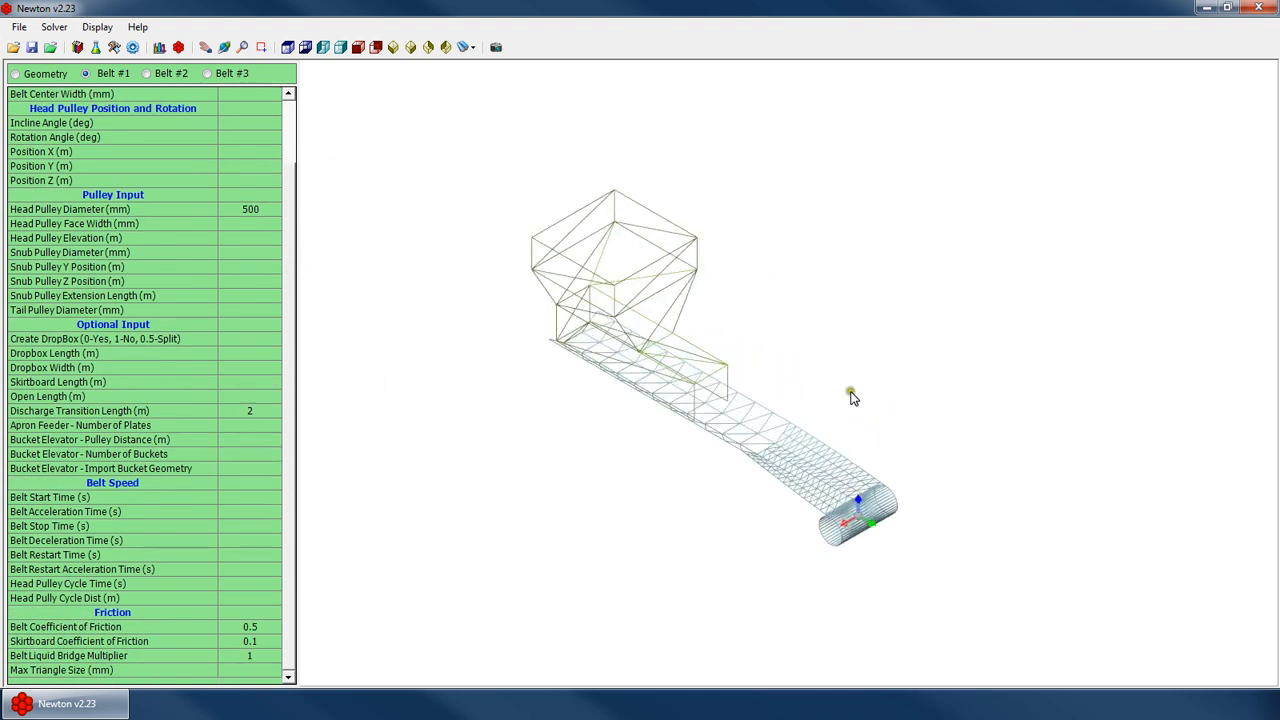
Open the Material Generator and set generation point 1's material group set to 40-100mm
{"action": "left_click", "coordinate": [132, 47]}
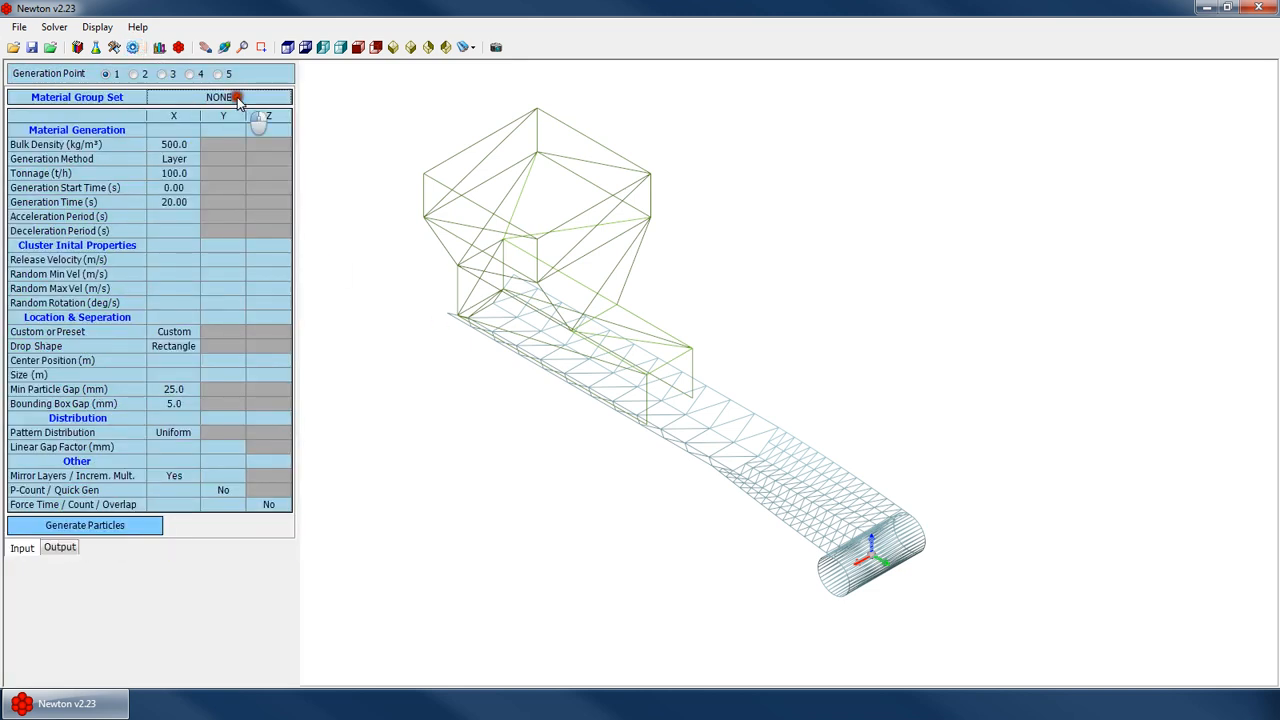
{"action": "left_click", "coordinate": [228, 98]}
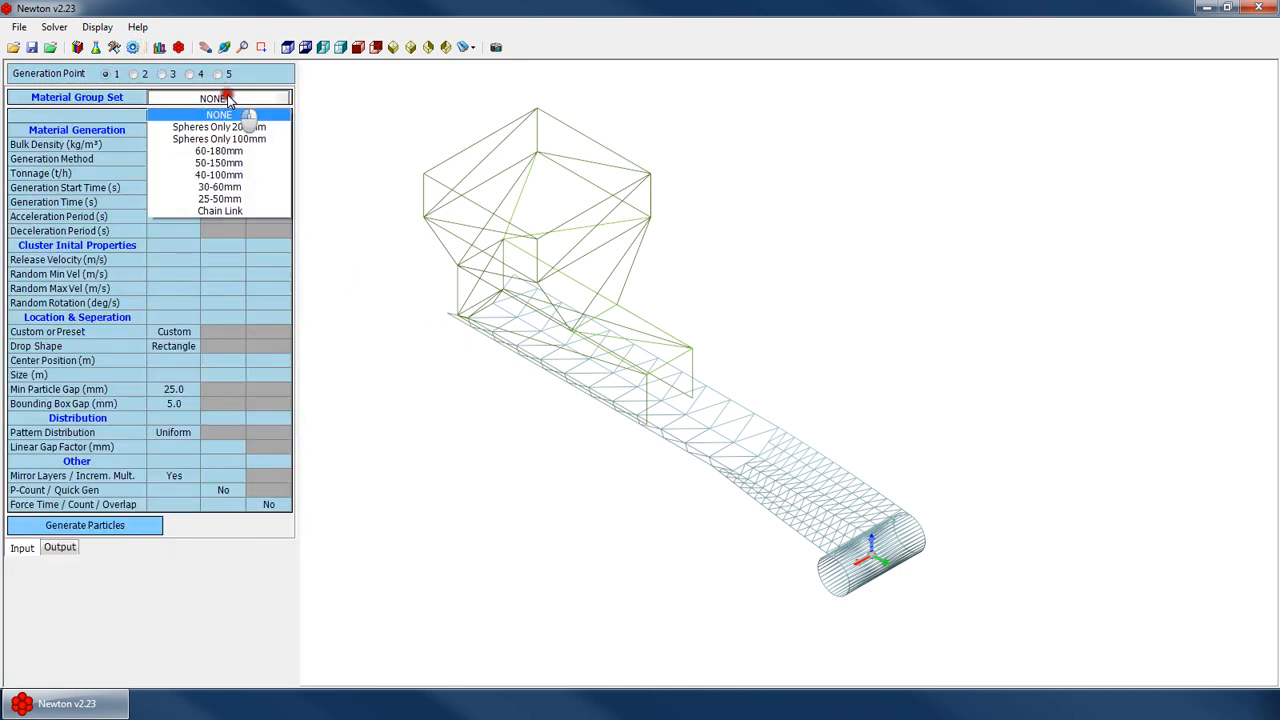
{"action": "left_click", "coordinate": [218, 175]}
{"action": "left_click", "coordinate": [196, 230]}
Set the generation location to the Belt 1 preset and generate the particles
{"action": "left_click", "coordinate": [196, 334]}
{"action": "left_click", "coordinate": [190, 333]}
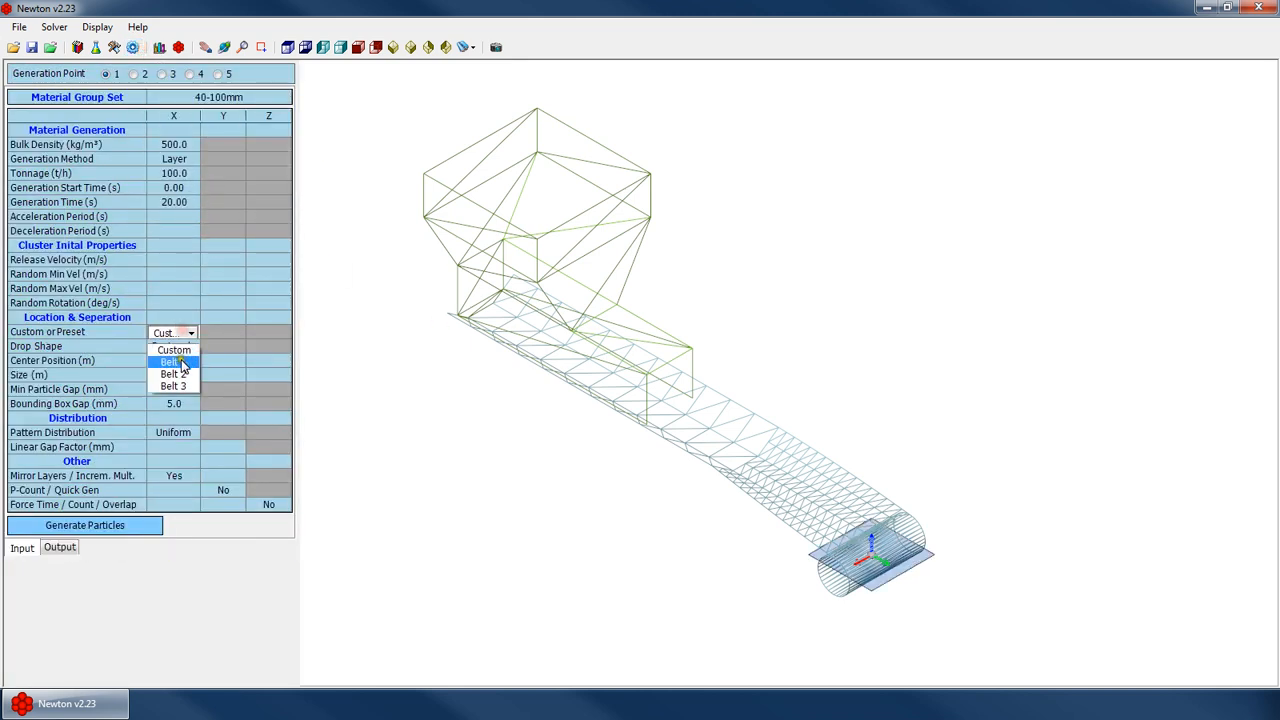
{"action": "left_click", "coordinate": [178, 361]}
{"action": "left_click", "coordinate": [178, 361]}
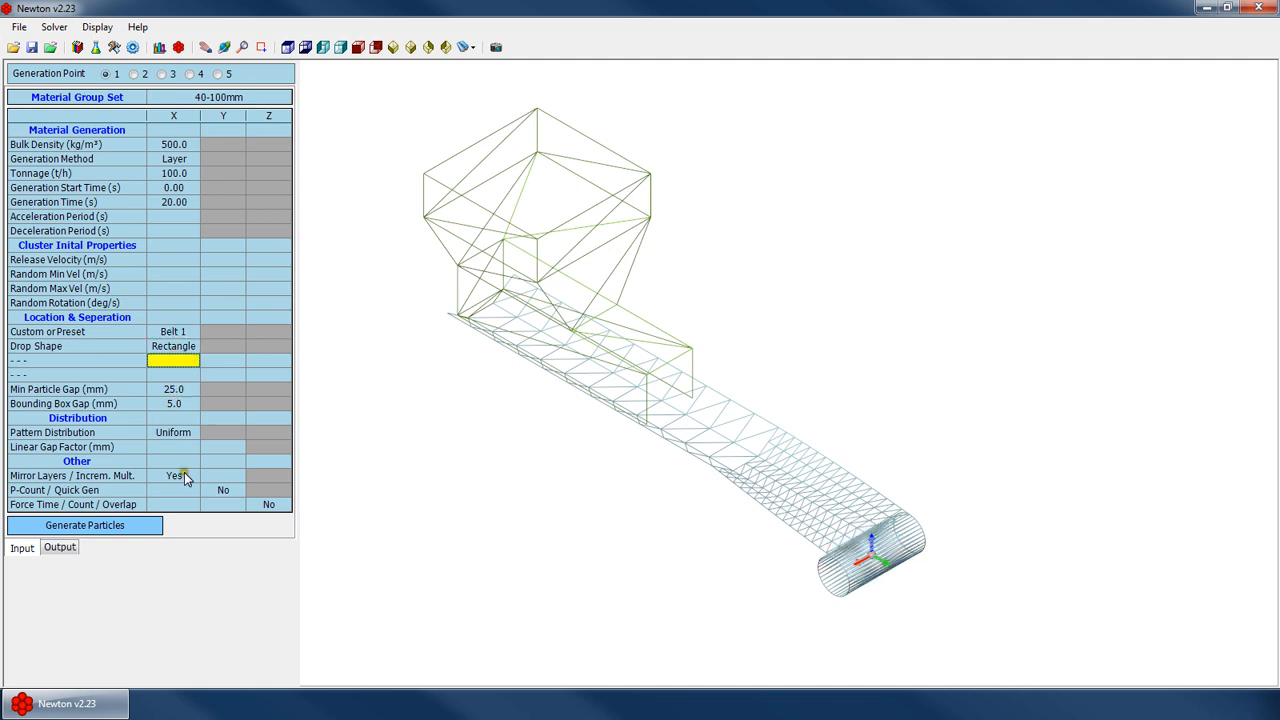
{"action": "left_click", "coordinate": [125, 526]}
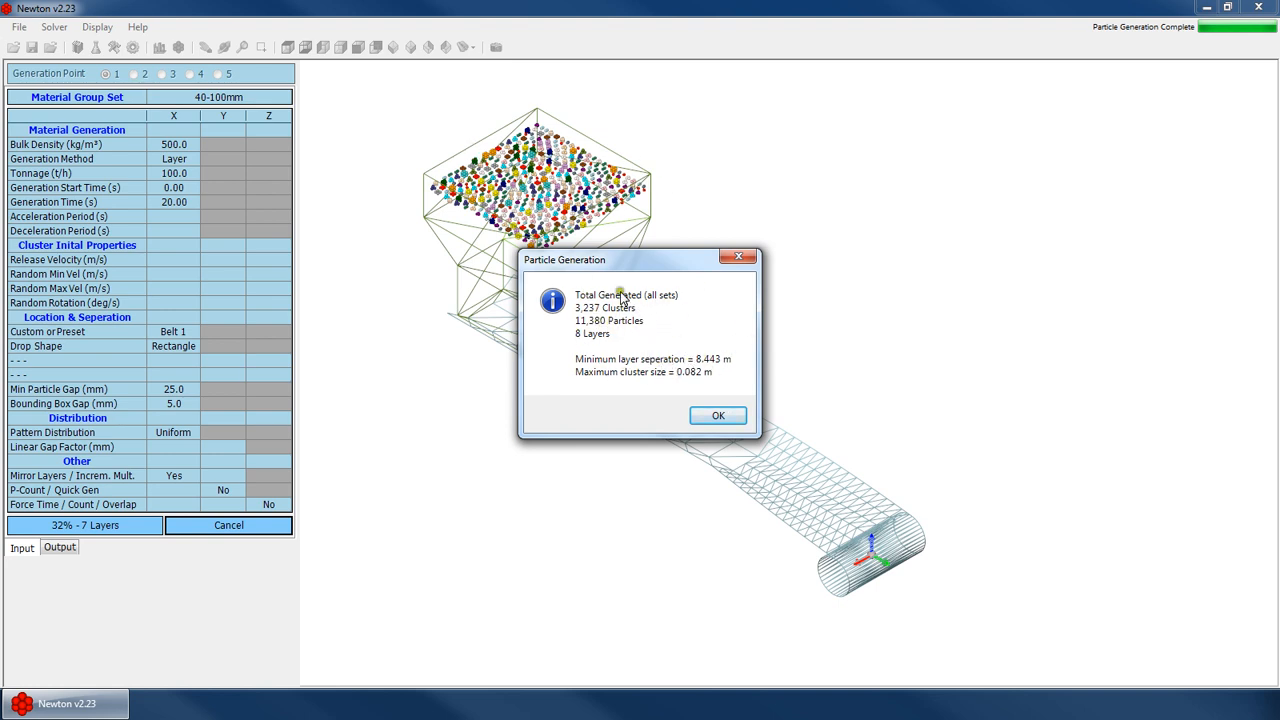
{"action": "key", "text": "Return"}
{"action": "scroll", "coordinate": [527, 210], "scroll_direction": "up", "scroll_amount": 3}
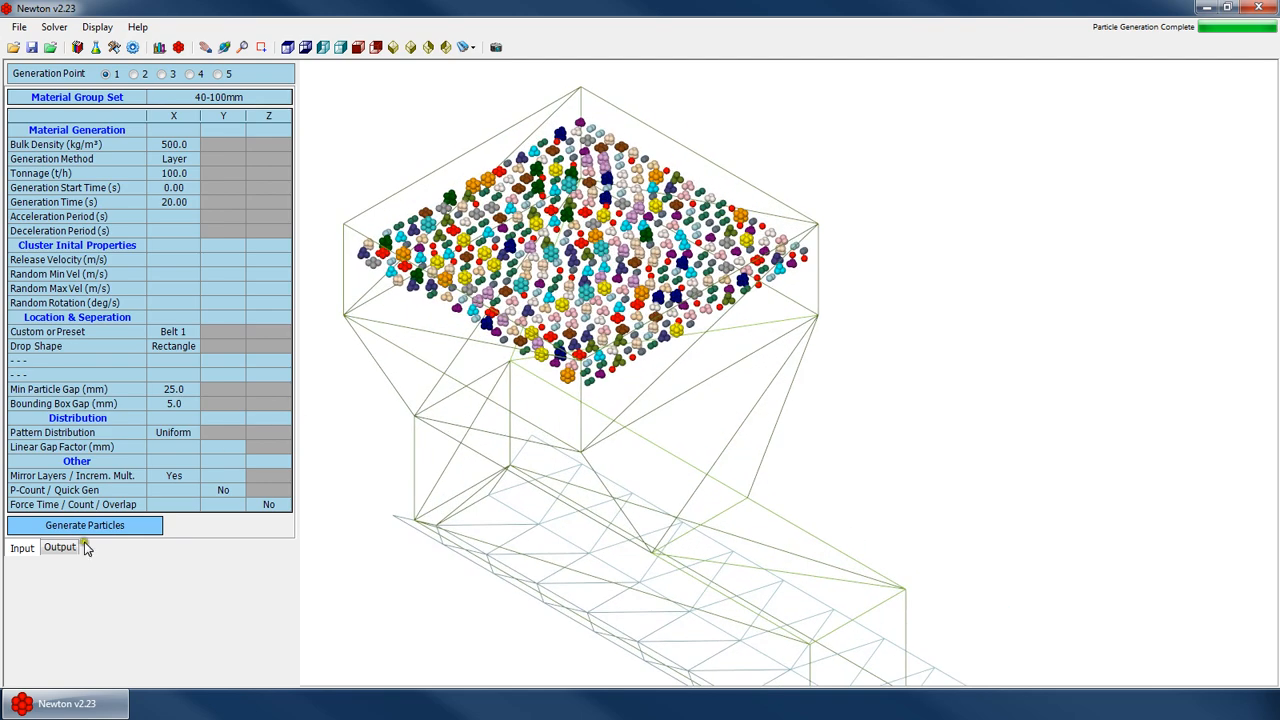
Step forward and back through the generated particle layers, examining each layer's birth time and its cluster and particle counts
{"action": "left_click", "coordinate": [74, 548]}
{"action": "left_click", "coordinate": [236, 246]}
{"action": "left_click", "coordinate": [233, 248]}
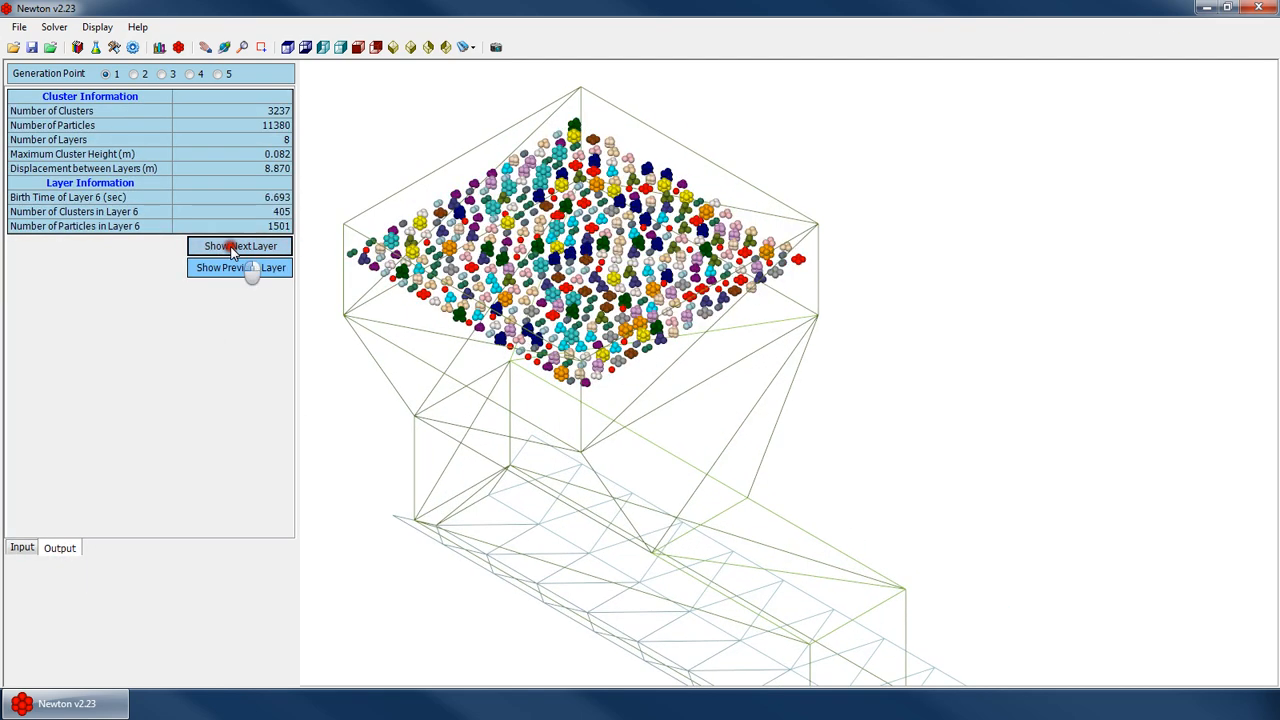
{"action": "left_click", "coordinate": [232, 248]}
{"action": "left_click", "coordinate": [238, 268]}
{"action": "left_click", "coordinate": [240, 268]}
{"action": "left_click", "coordinate": [242, 268]}
{"action": "left_click", "coordinate": [242, 268]}
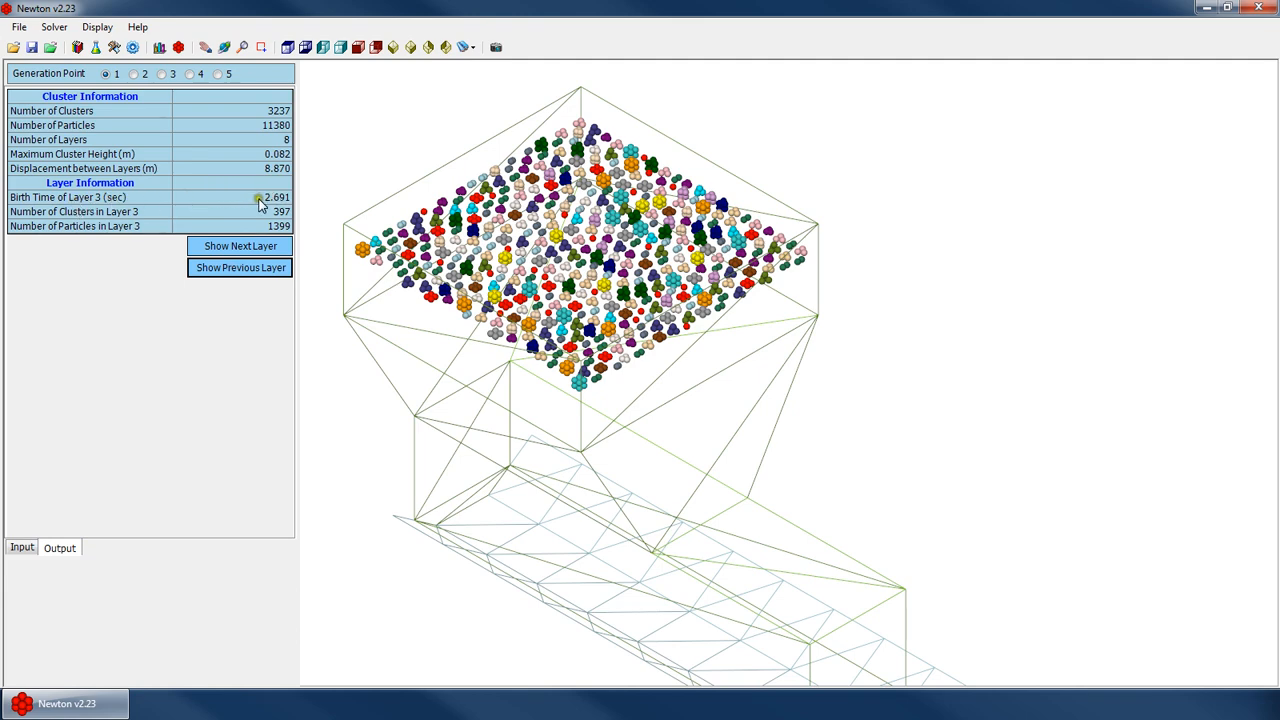
{"action": "left_click", "coordinate": [240, 246]}
{"action": "left_click", "coordinate": [240, 246]}
{"action": "left_click", "coordinate": [240, 246]}
{"action": "left_click", "coordinate": [240, 246]}
{"action": "left_click", "coordinate": [240, 246]}
{"action": "left_click", "coordinate": [242, 268]}
{"action": "left_click", "coordinate": [244, 270]}
{"action": "left_click", "coordinate": [244, 270]}
{"action": "left_click", "coordinate": [244, 270]}
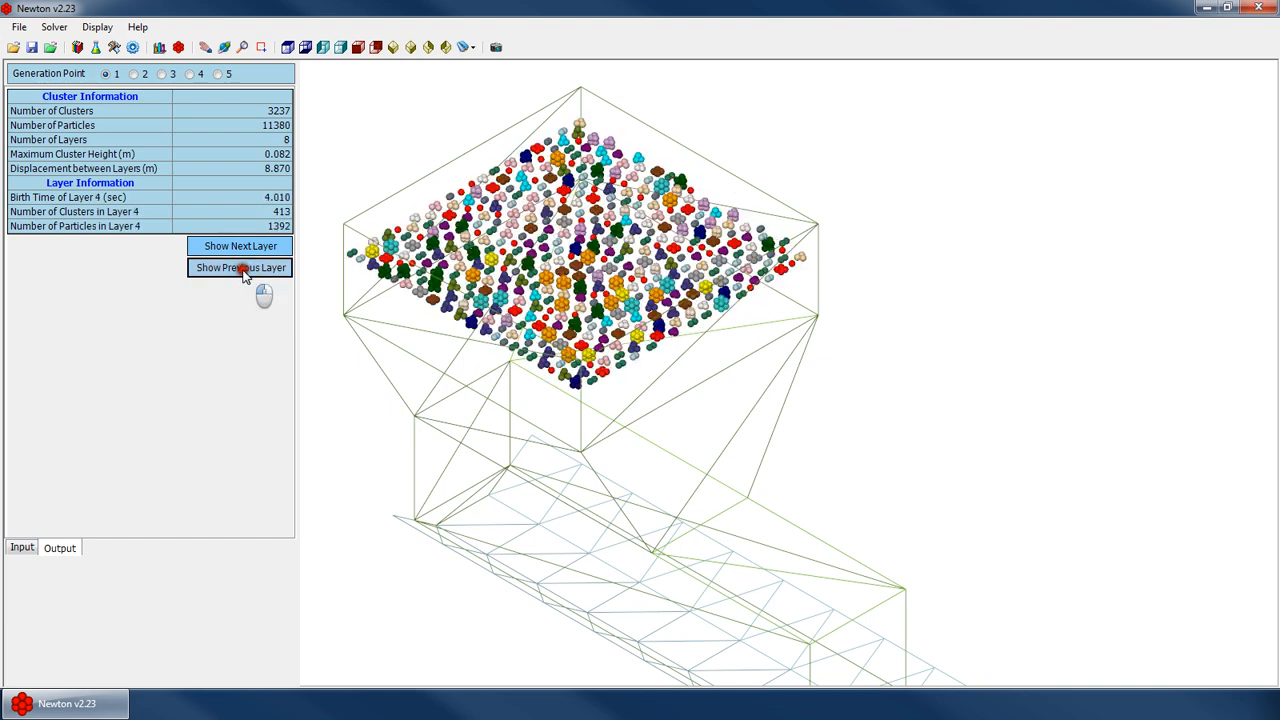
{"action": "left_click", "coordinate": [244, 270]}
{"action": "left_click", "coordinate": [244, 270]}
{"action": "left_click", "coordinate": [244, 270]}
Return to the material generation inputs and set the generation method to Block
{"action": "left_click", "coordinate": [22, 547]}
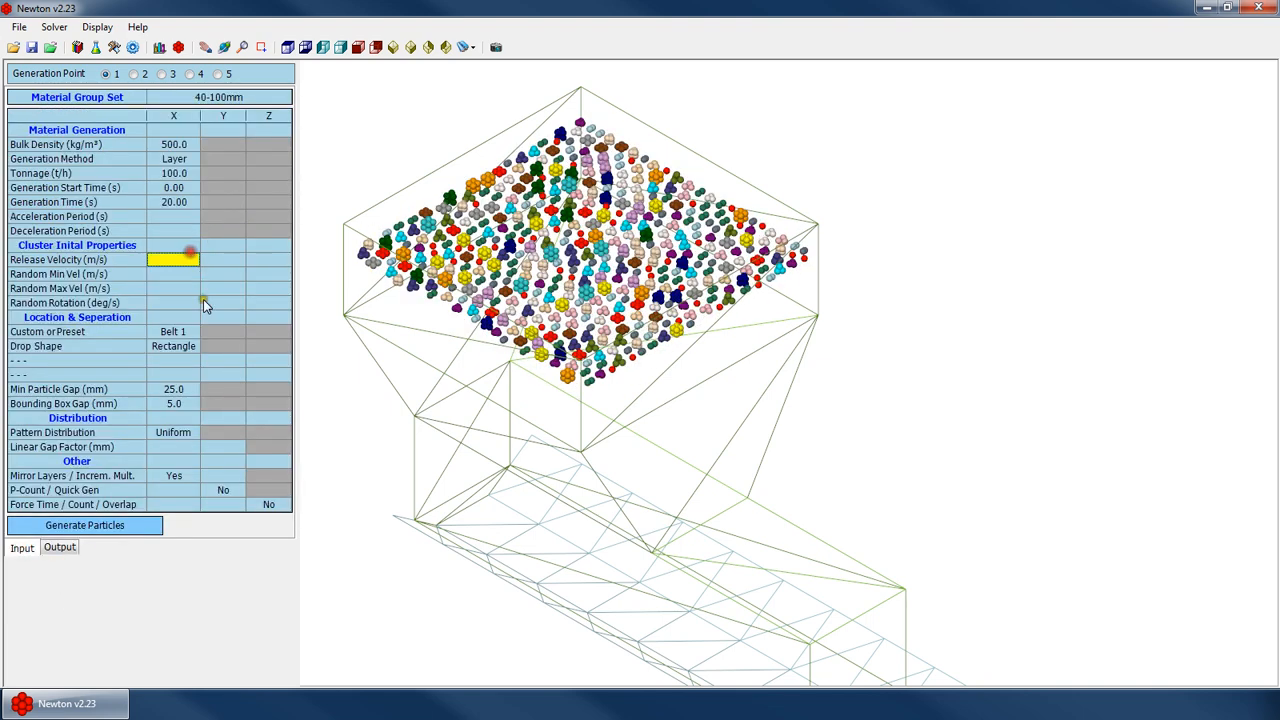
{"action": "left_click", "coordinate": [170, 162]}
{"action": "left_click", "coordinate": [185, 182]}
{"action": "scroll", "coordinate": [483, 193], "scroll_direction": "down", "scroll_amount": 3}
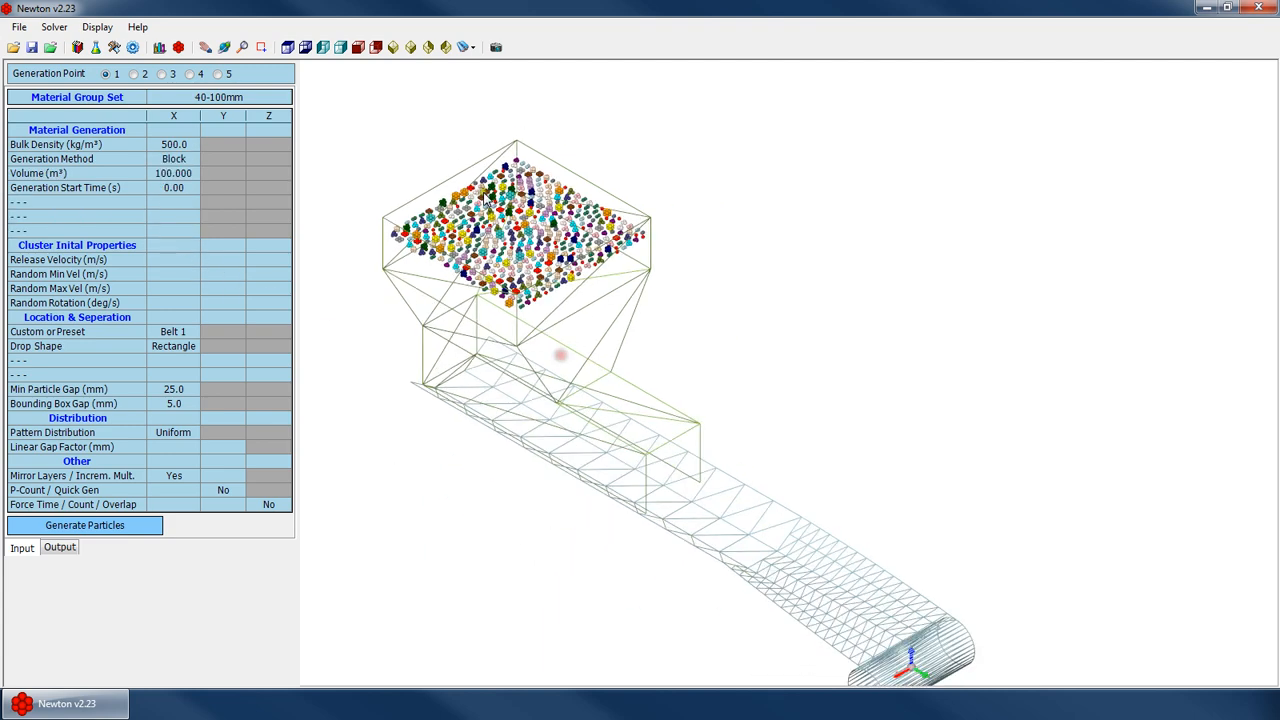
{"action": "scroll", "coordinate": [485, 197], "scroll_direction": "down", "scroll_amount": 1}
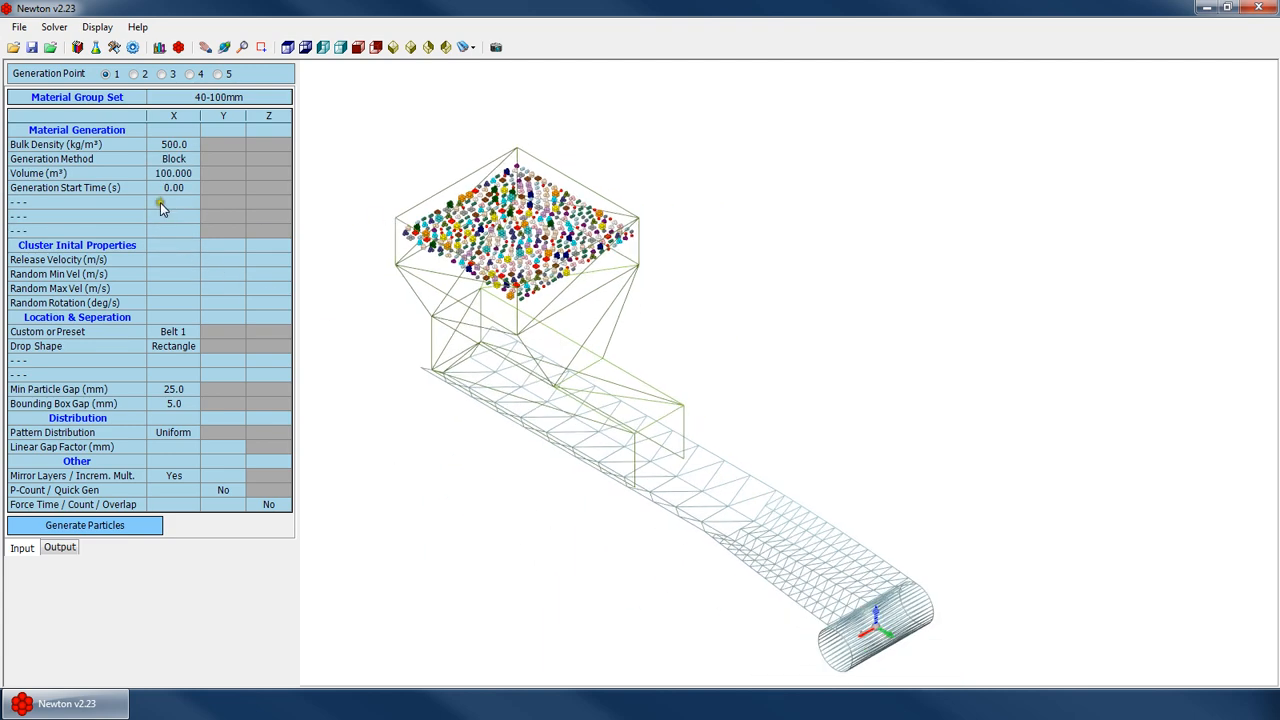
Switch the generation location to Custom and set the drop area's center position Z to 2 m
{"action": "left_click", "coordinate": [185, 331]}
{"action": "left_click", "coordinate": [200, 346]}
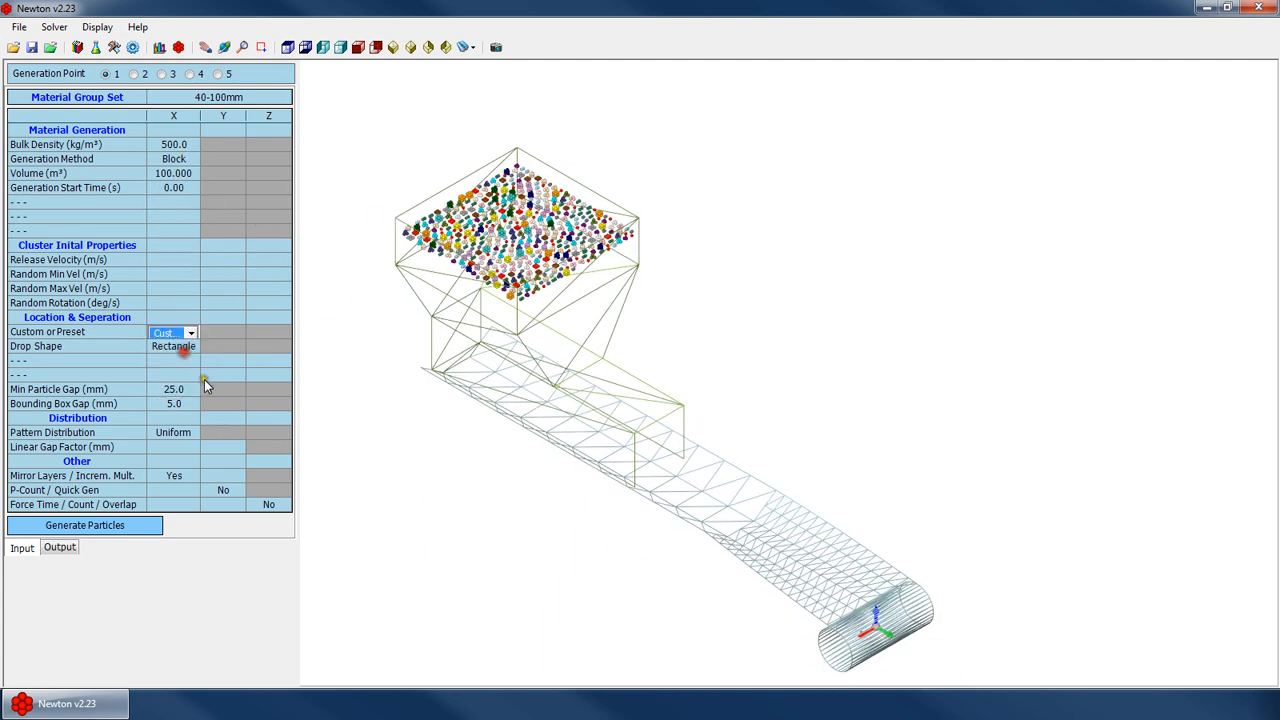
{"action": "left_click", "coordinate": [172, 360]}
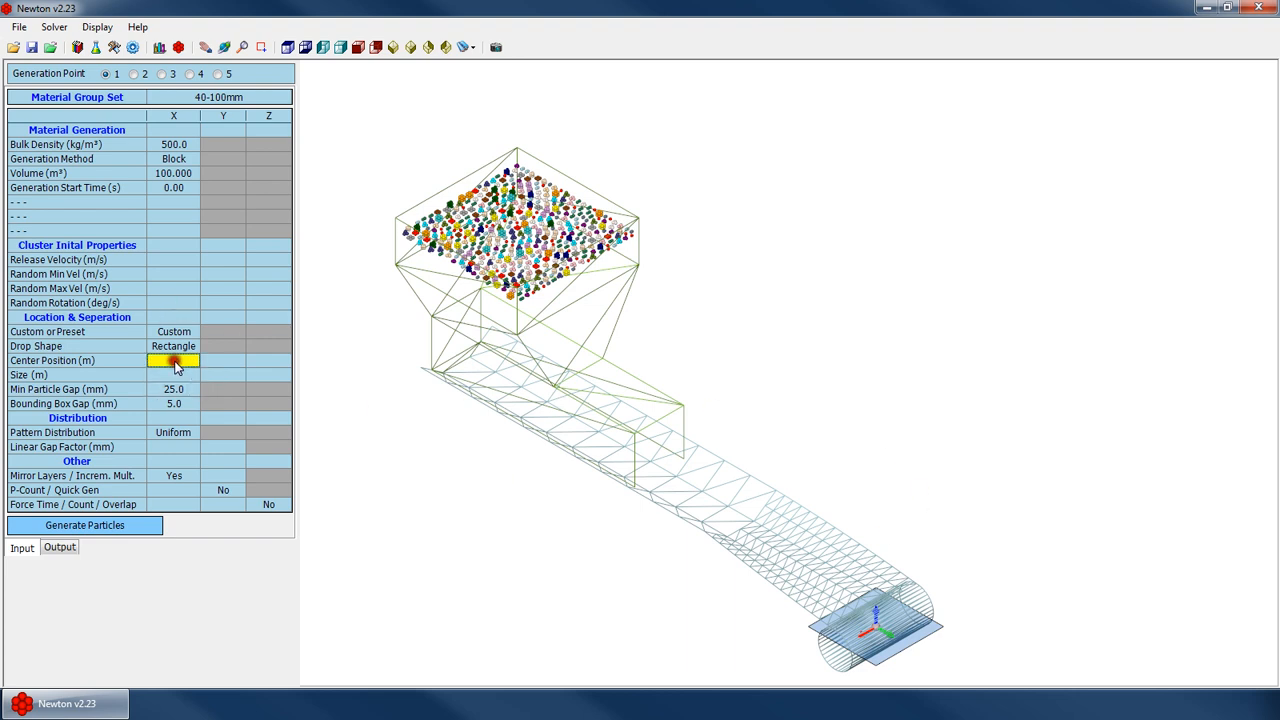
{"action": "left_click", "coordinate": [271, 362]}
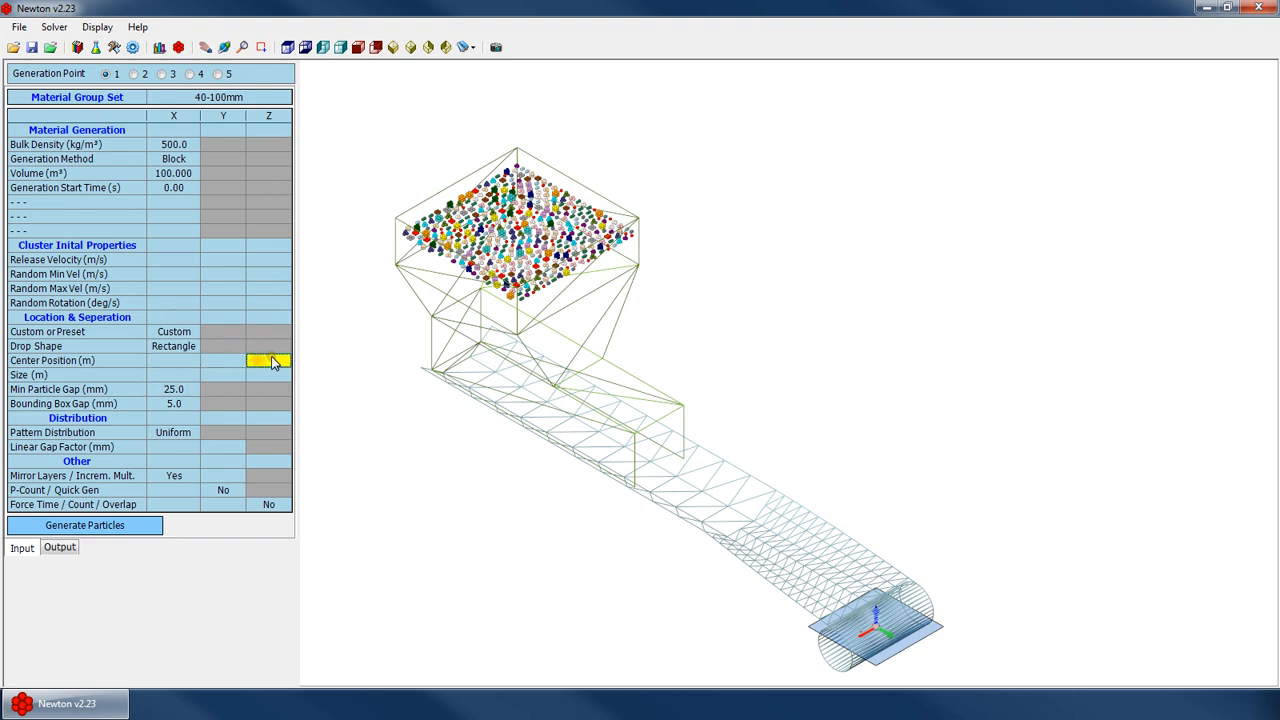
{"action": "type", "text": "2"}
{"action": "key", "text": "Return"}
Set the rectangular drop area's size to 1 m in X and 2 m in Y
{"action": "scroll", "coordinate": [743, 326], "scroll_direction": "down", "scroll_amount": 2}
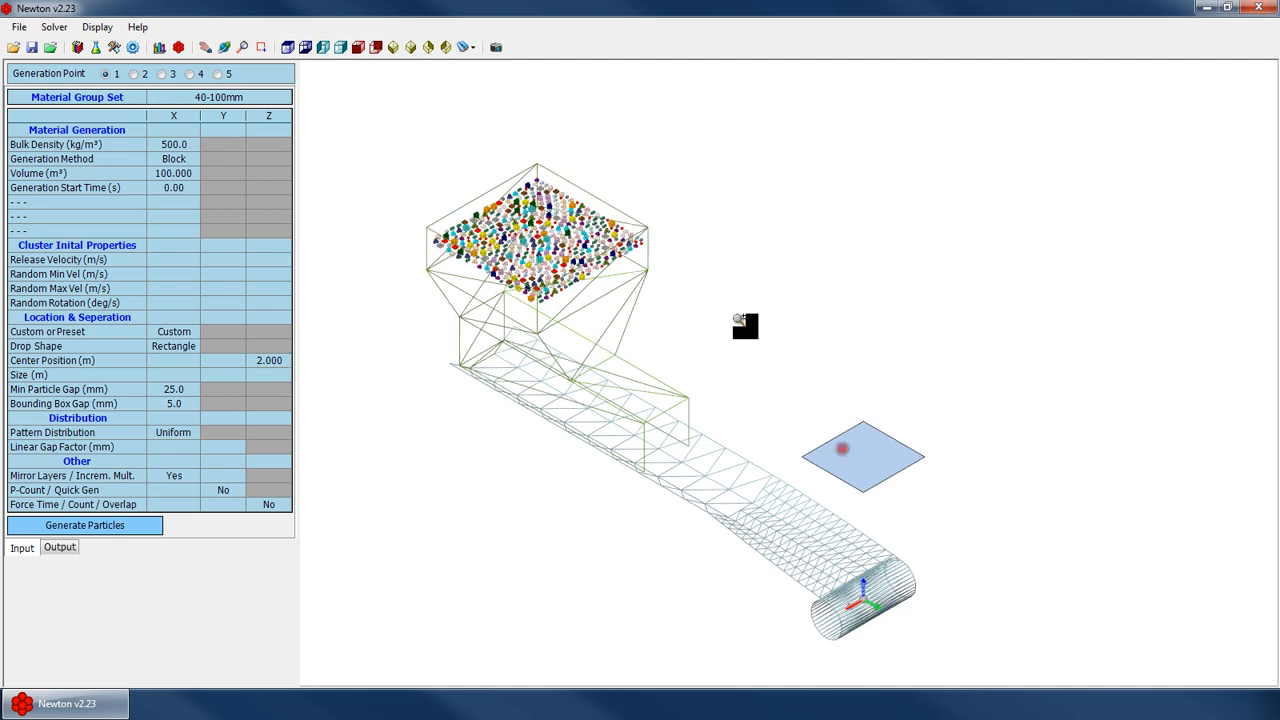
{"action": "scroll", "coordinate": [614, 300], "scroll_direction": "up", "scroll_amount": 2}
{"action": "right_click", "coordinate": [672, 314]}
{"action": "left_click", "coordinate": [737, 349]}
{"action": "left_click_drag", "start_coordinate": [757, 358], "coordinate": [777, 389]}
{"action": "left_click", "coordinate": [160, 376]}
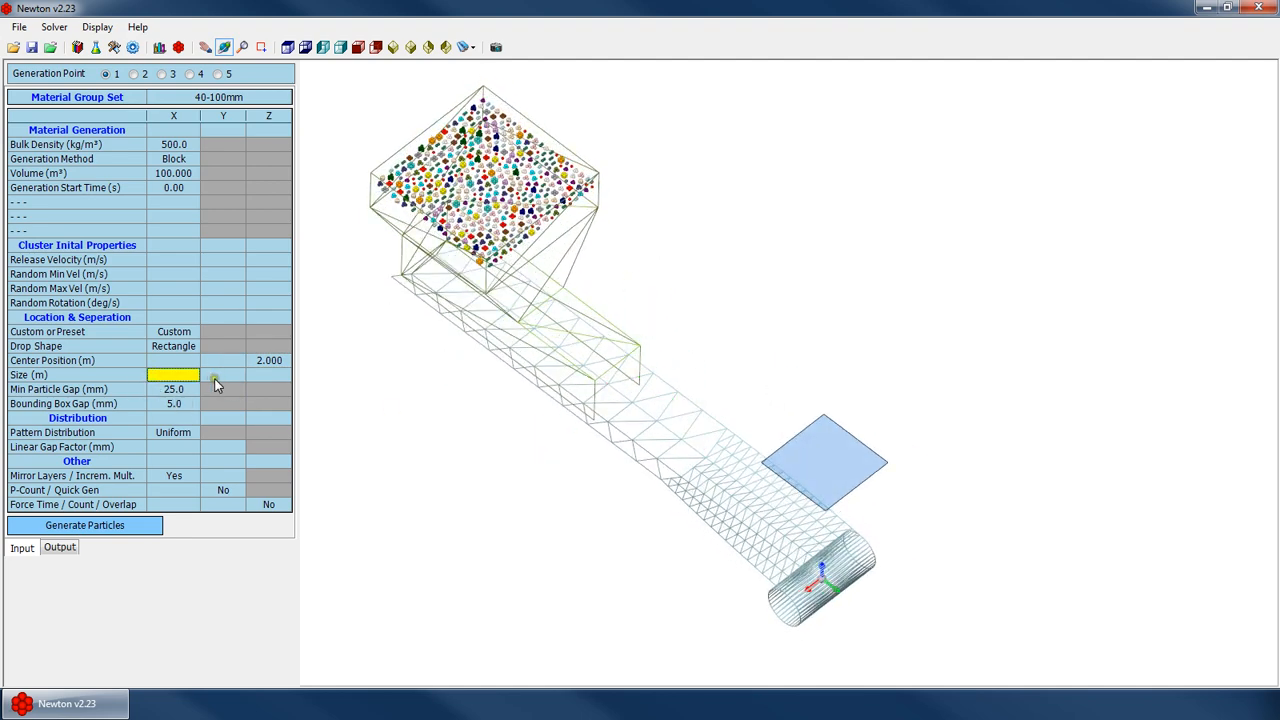
{"action": "type", "text": "1"}
{"action": "key", "text": "Return"}
{"action": "type", "text": "2"}
{"action": "key", "text": "Return"}
{"action": "key", "text": "Return"}
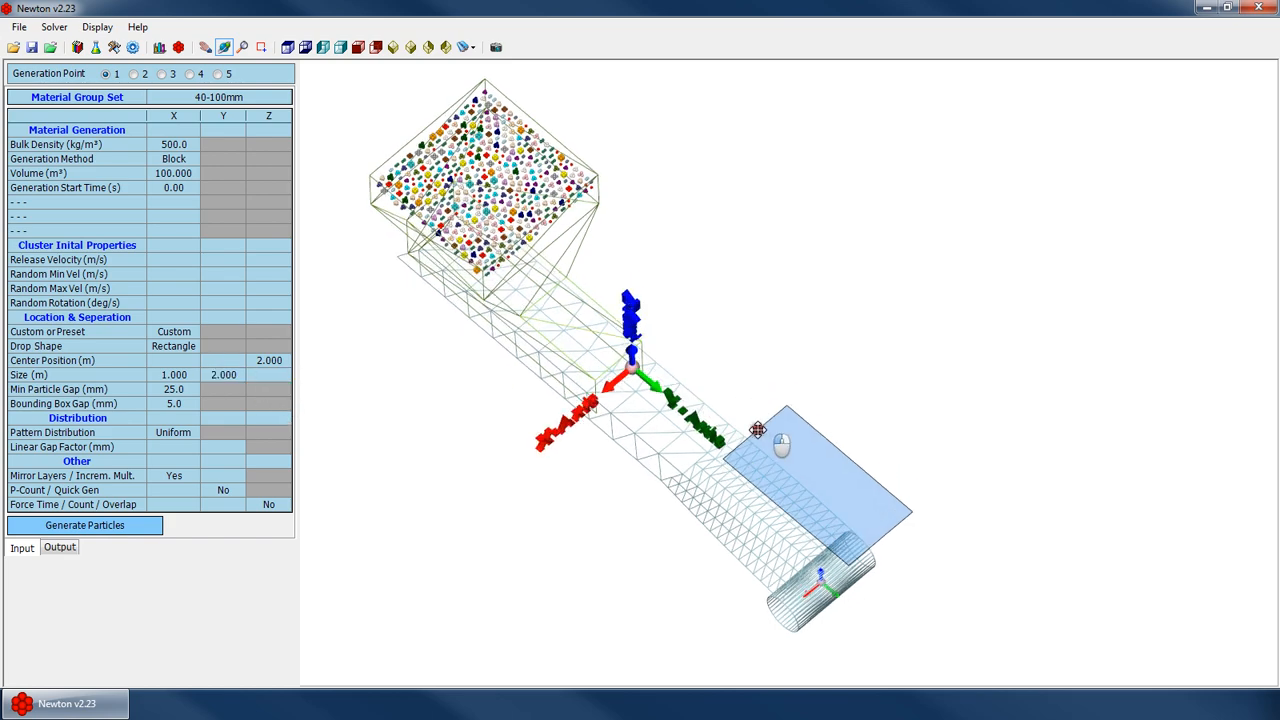
Keep the Custom location and change the drop shape to Circle
{"action": "left_click", "coordinate": [157, 331]}
{"action": "left_click", "coordinate": [190, 332]}
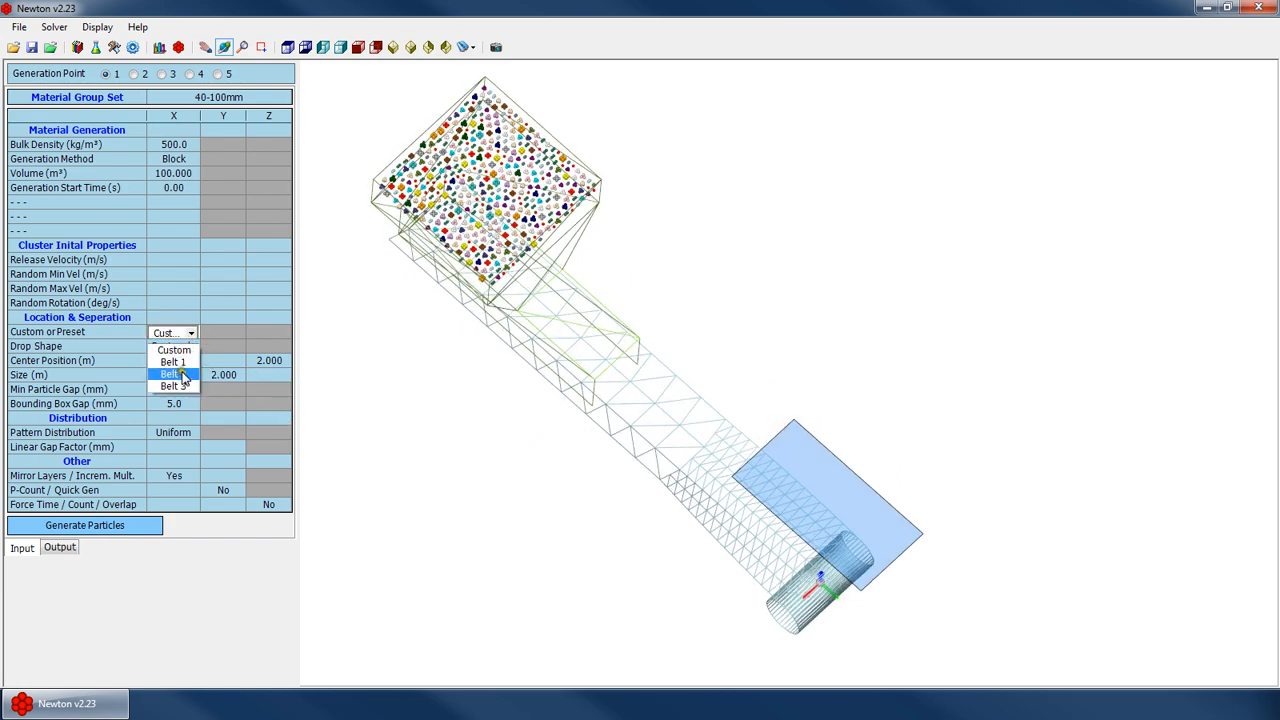
{"action": "left_click", "coordinate": [187, 345]}
{"action": "left_click", "coordinate": [187, 345]}
{"action": "left_click", "coordinate": [177, 398]}
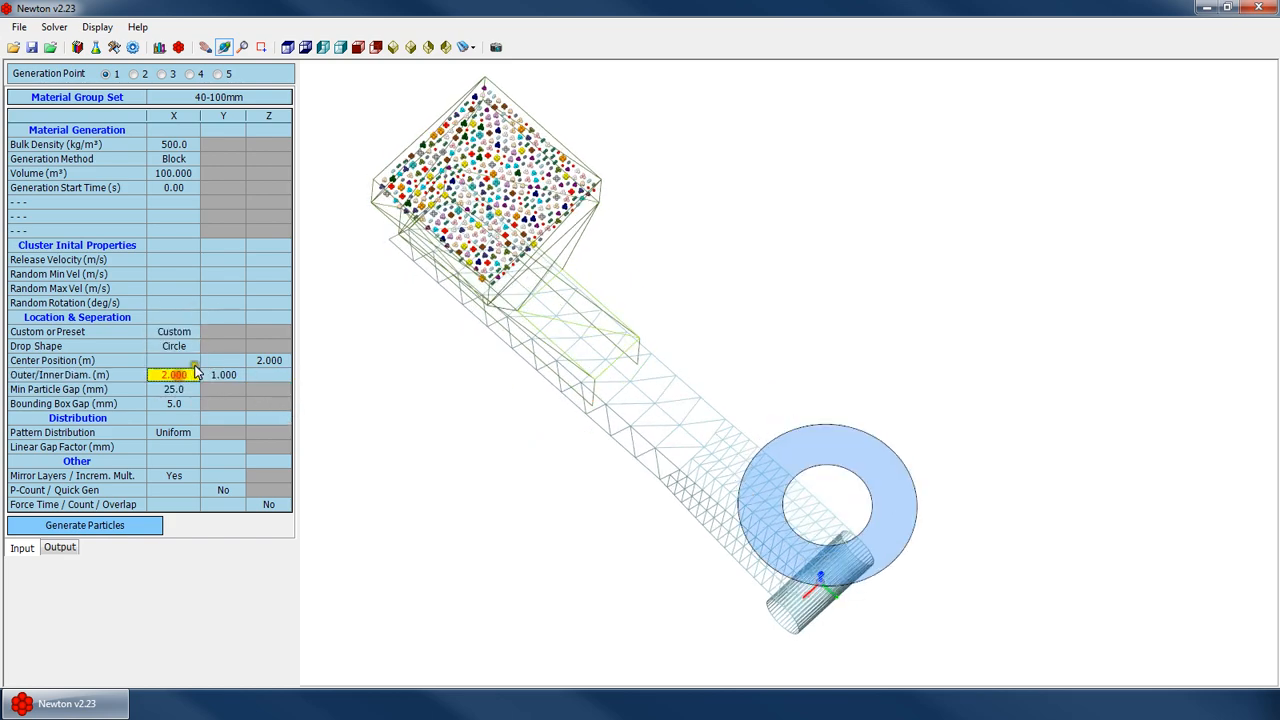
Generate the particle block in the ring-shaped drop area and close the generation summary
{"action": "left_click_drag", "start_coordinate": [888, 458], "coordinate": [931, 367]}
{"action": "scroll", "coordinate": [1097, 480], "scroll_direction": "up", "scroll_amount": 3}
{"action": "left_click_drag", "start_coordinate": [611, 455], "coordinate": [416, 448]}
{"action": "left_click", "coordinate": [130, 525]}
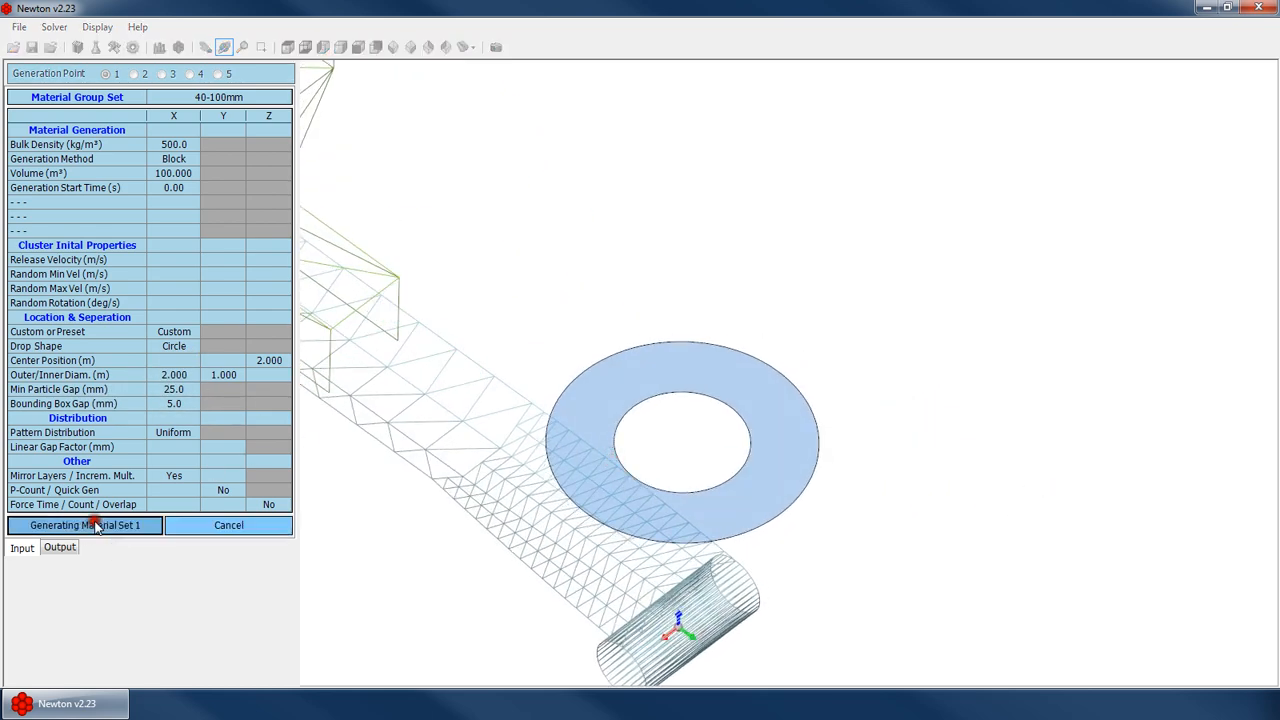
{"action": "left_click", "coordinate": [691, 389]}
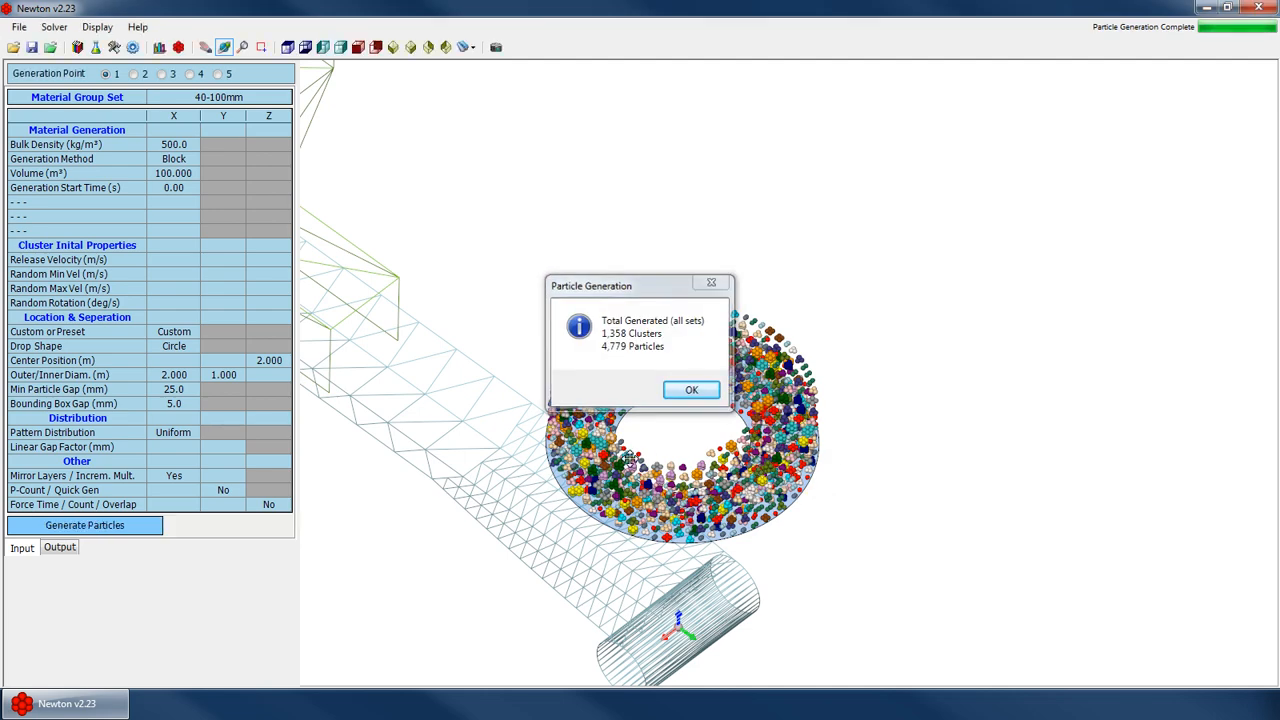
Set the block volume to 3 m³ and regenerate the particles
{"action": "left_click_drag", "start_coordinate": [691, 400], "coordinate": [666, 334]}
{"action": "double_click", "coordinate": [168, 175]}
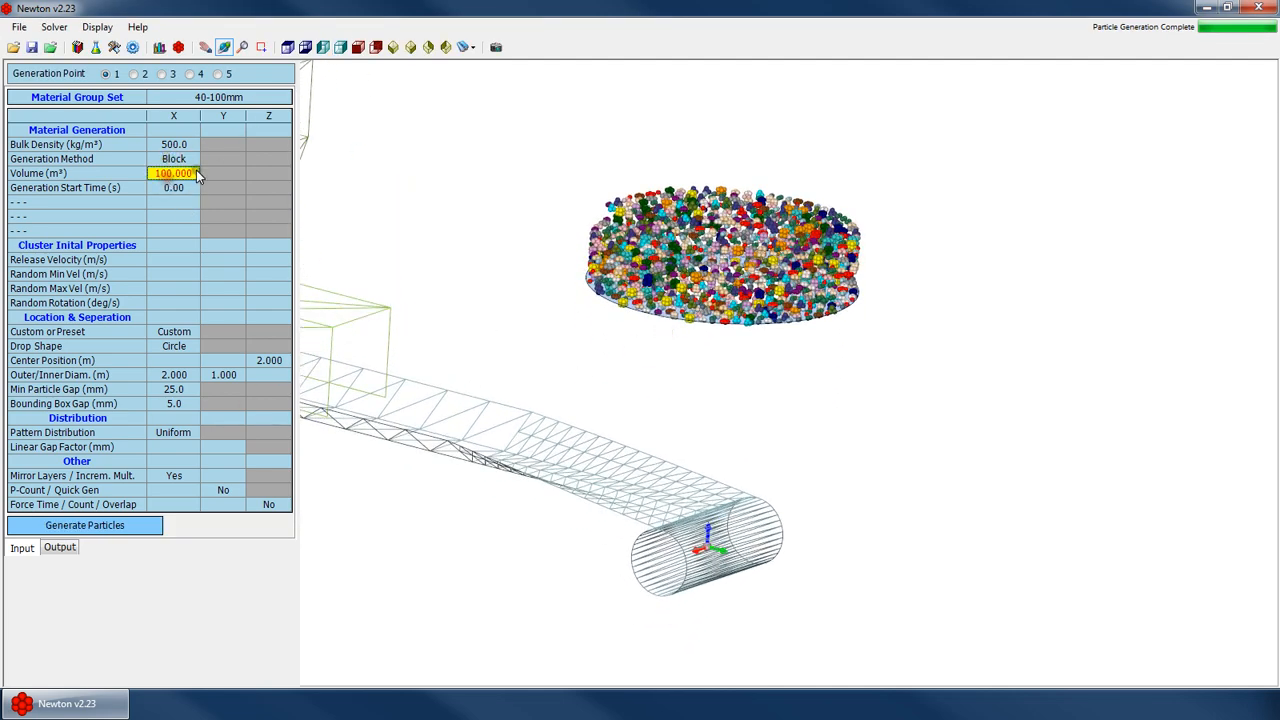
{"action": "type", "text": "2"}
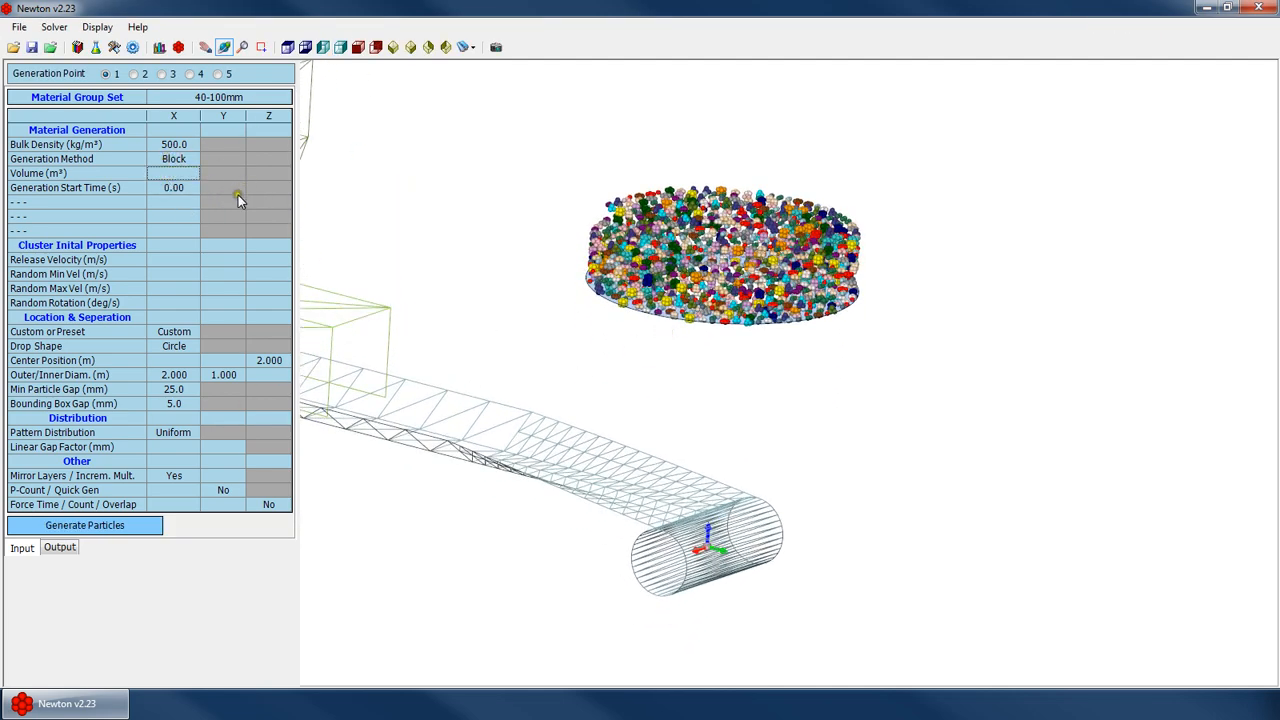
{"action": "left_click", "coordinate": [152, 524]}
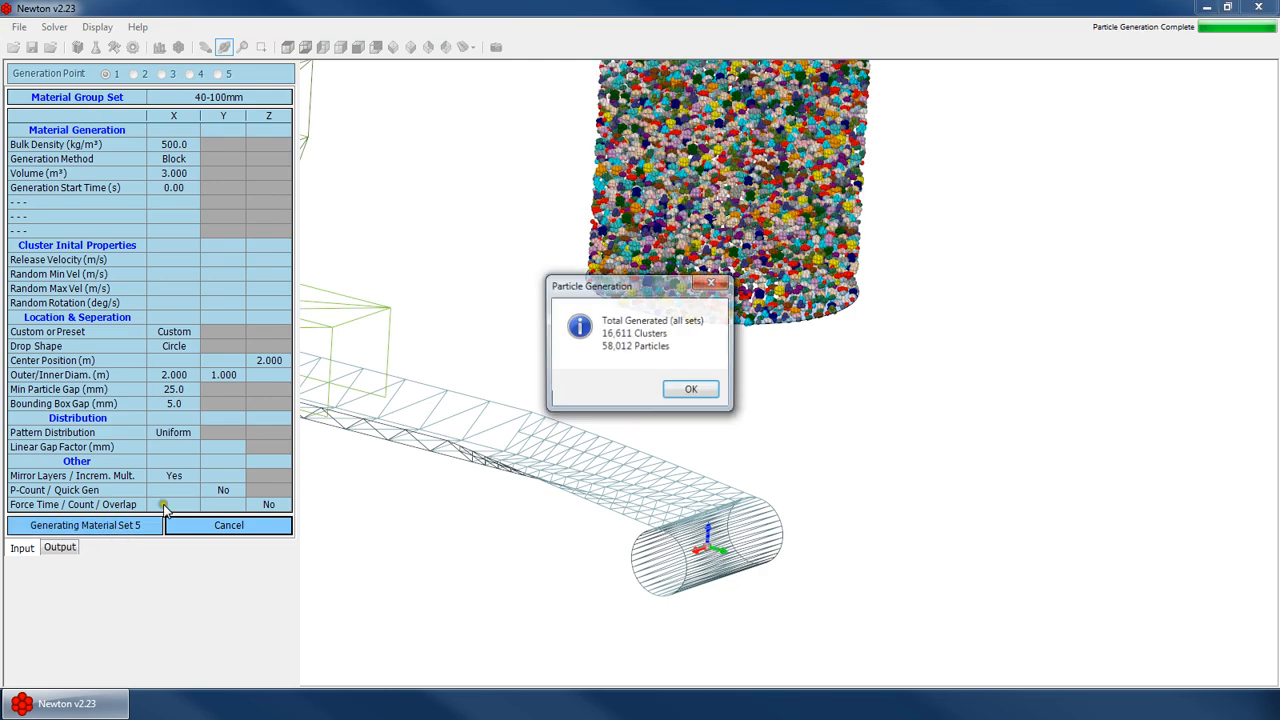
{"action": "left_click", "coordinate": [690, 389]}
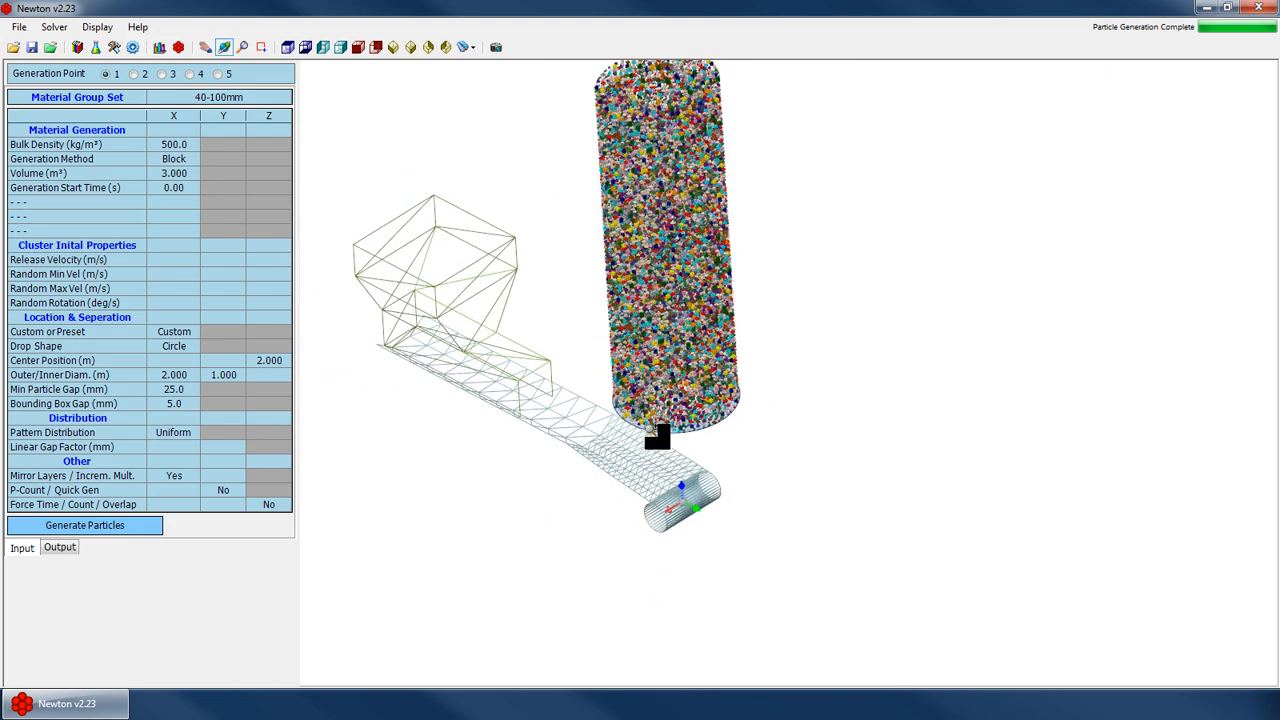
{"action": "scroll", "coordinate": [650, 429], "scroll_direction": "down", "scroll_amount": 3}
{"action": "left_click_drag", "start_coordinate": [600, 323], "coordinate": [431, 397]}
Set the generation method to Clusters and select the cluster count value
{"action": "left_click", "coordinate": [180, 146]}
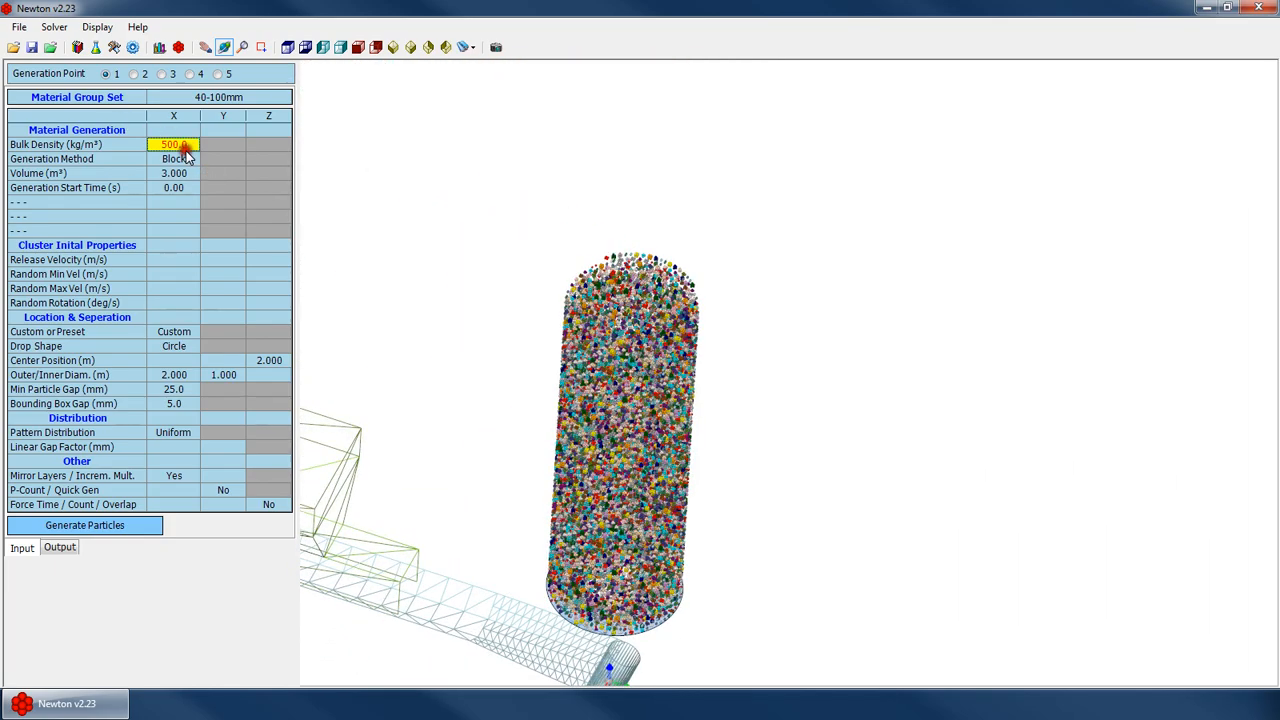
{"action": "left_click", "coordinate": [178, 159]}
{"action": "left_click", "coordinate": [190, 160]}
{"action": "left_click", "coordinate": [178, 196]}
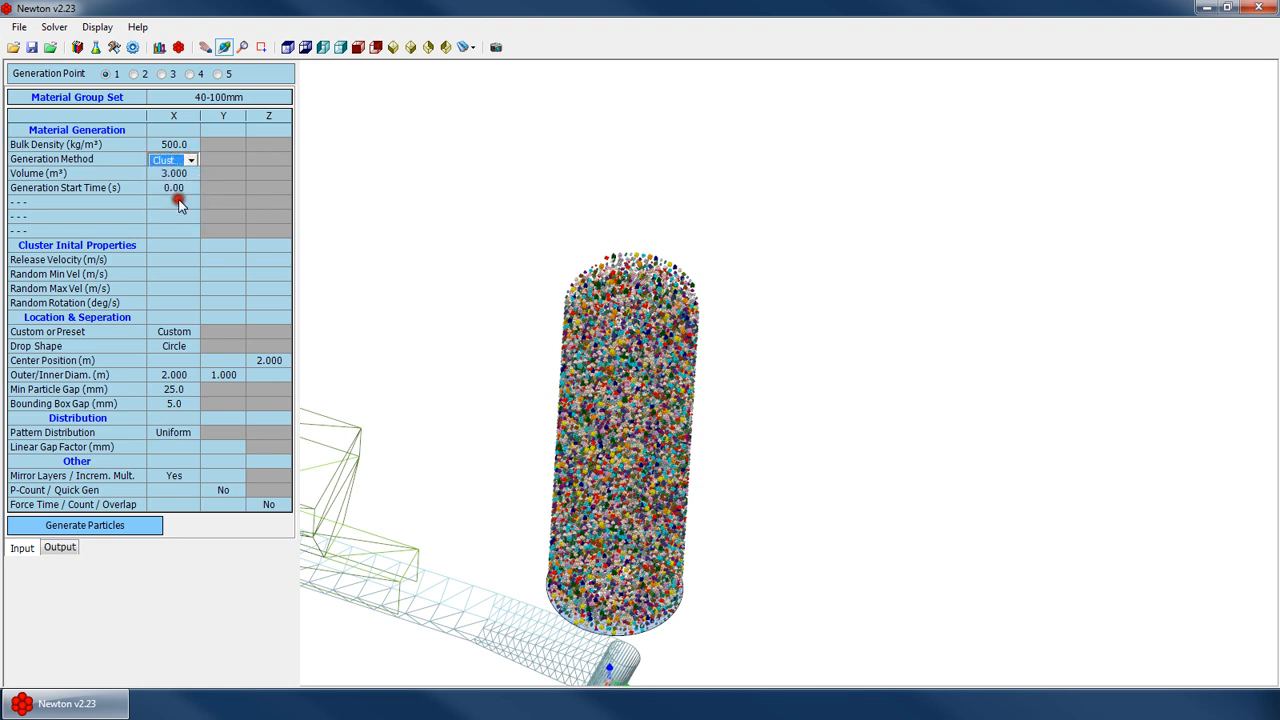
{"action": "left_click", "coordinate": [154, 204]}
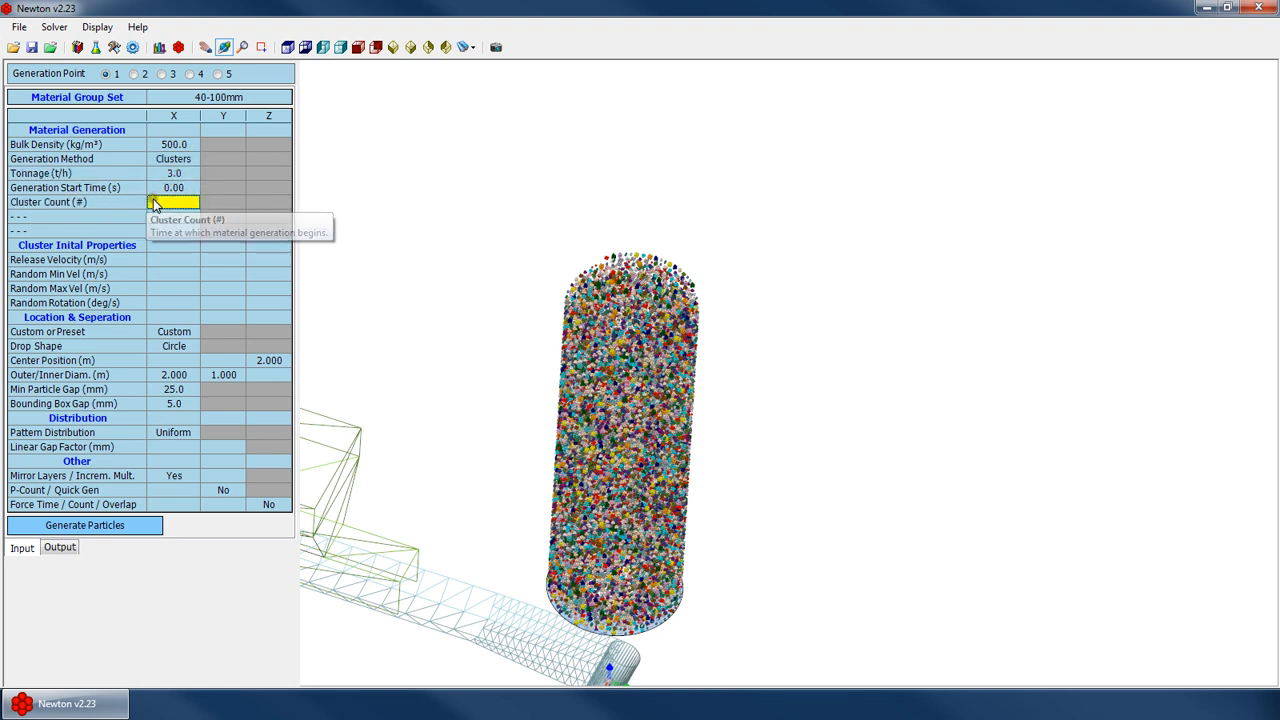
Set the generation method to Particles
{"action": "left_click", "coordinate": [198, 159]}
{"action": "left_click", "coordinate": [174, 215]}
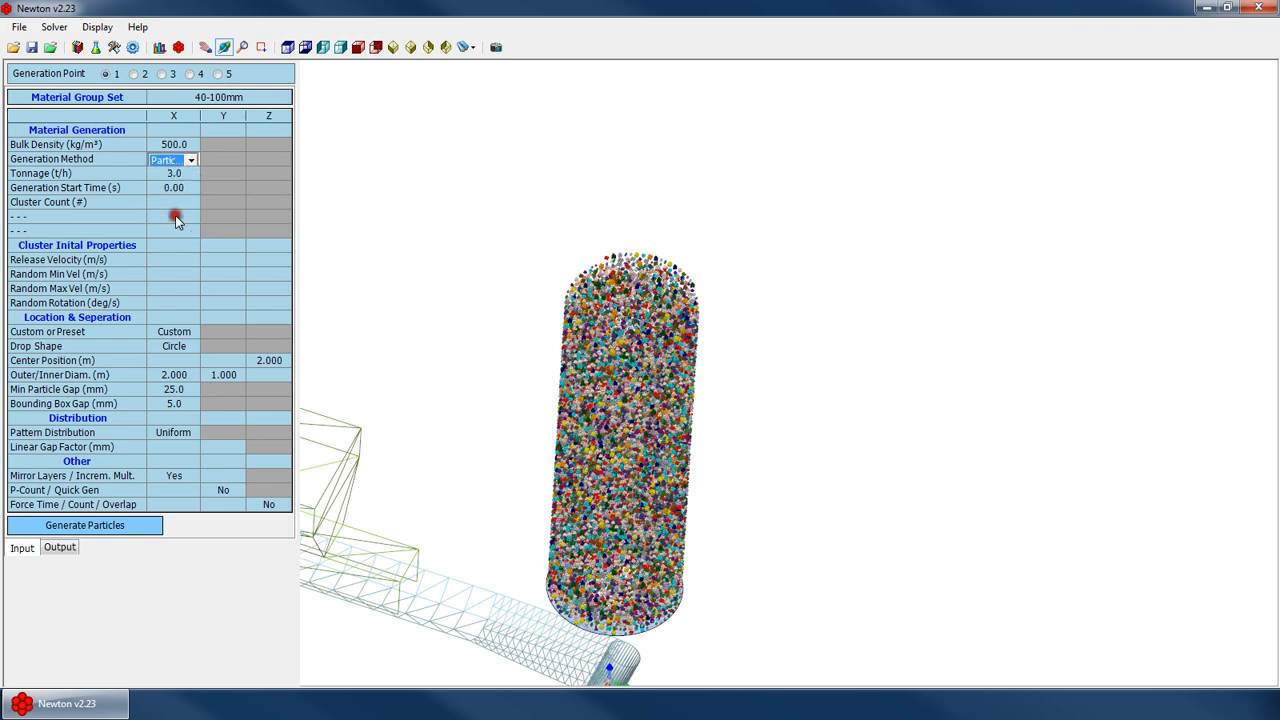
{"action": "left_click_drag", "start_coordinate": [800, 377], "coordinate": [820, 377]}
{"action": "scroll", "coordinate": [838, 334], "scroll_direction": "down", "scroll_amount": 2}
{"action": "left_click_drag", "start_coordinate": [769, 306], "coordinate": [650, 320]}
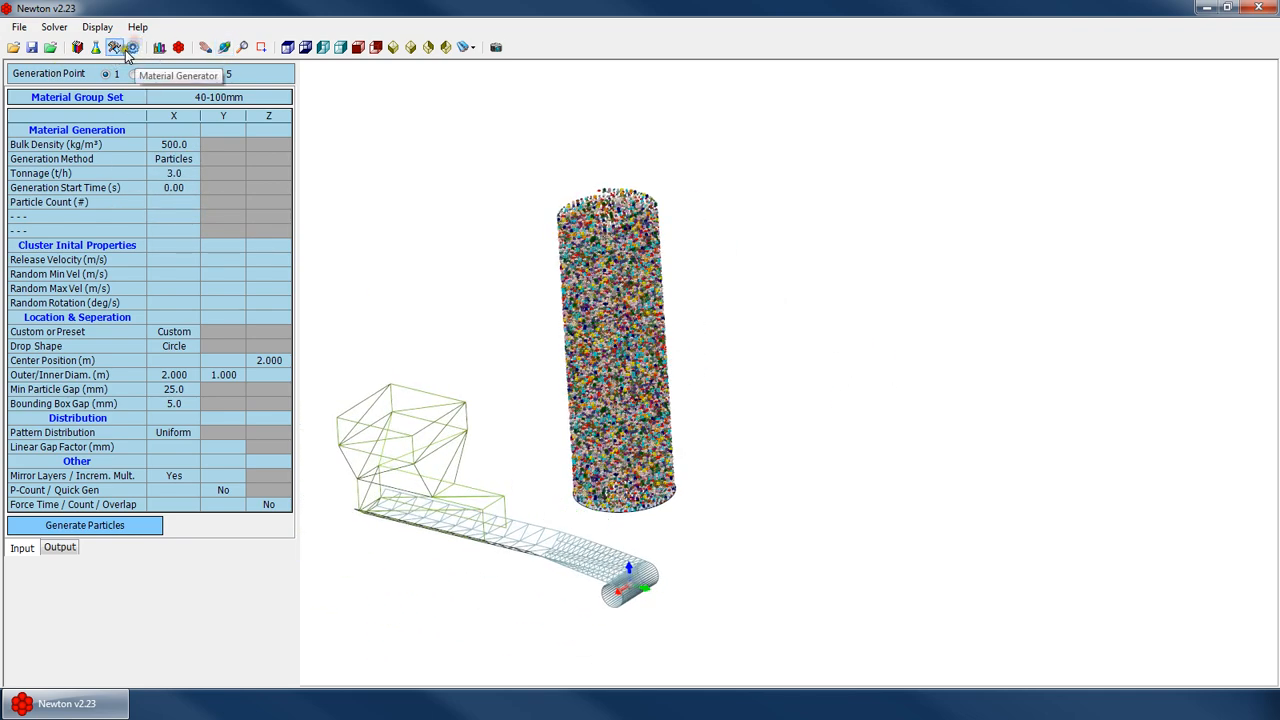
Return to the geometry page and bring up the required belt inputs of Belt #1
{"action": "left_click", "coordinate": [132, 47]}
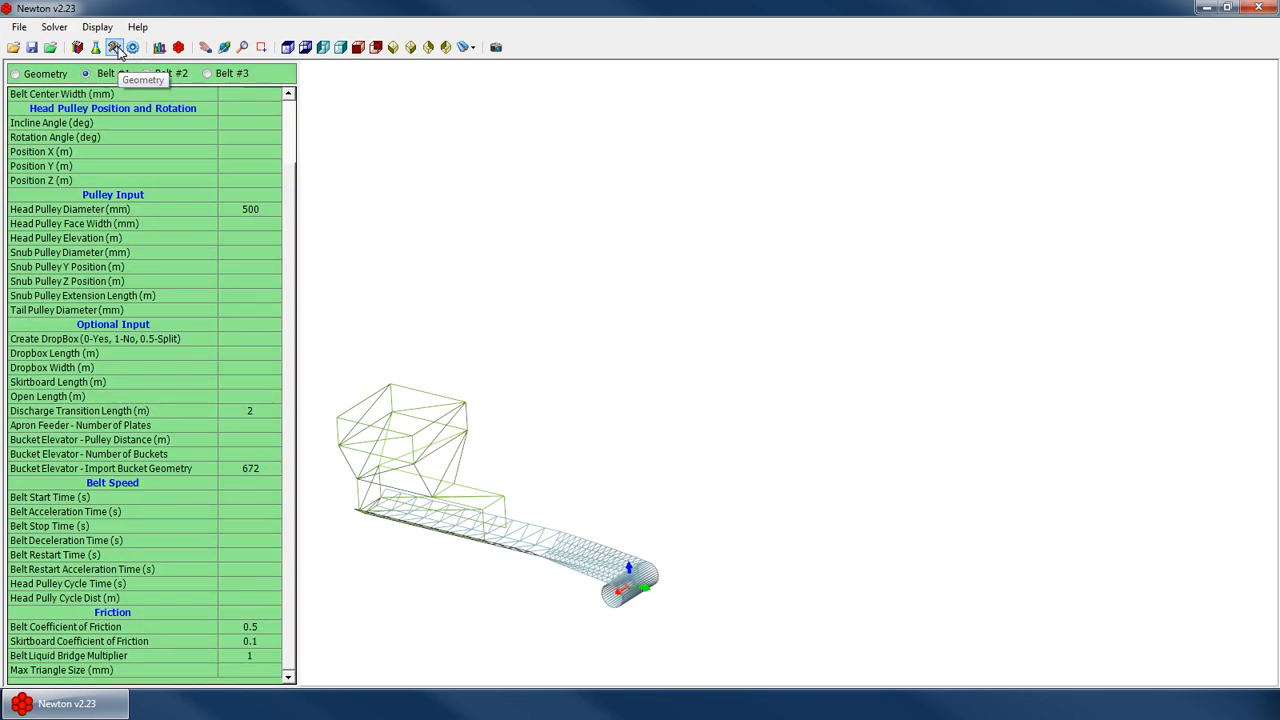
{"action": "left_click", "coordinate": [285, 110]}
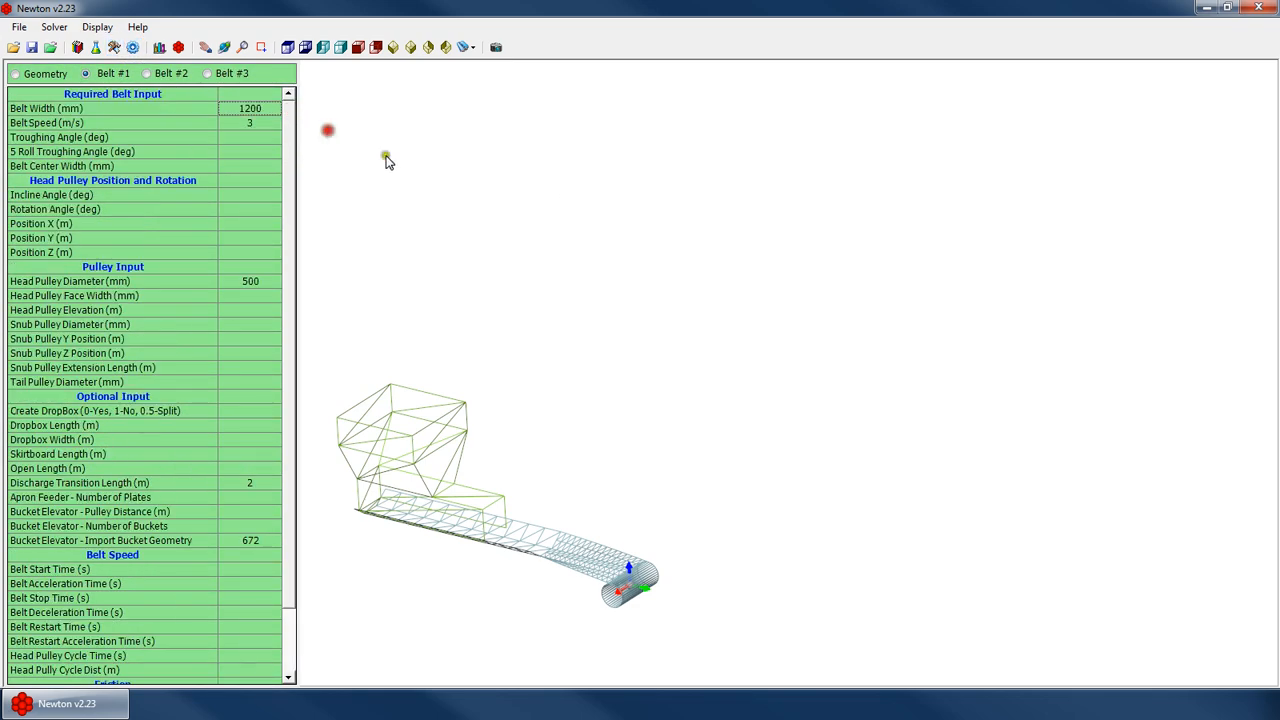
Open the material properties page and move the Default Material Properties Scale to its third level, toward Very Cohesive
{"action": "left_click", "coordinate": [132, 48]}
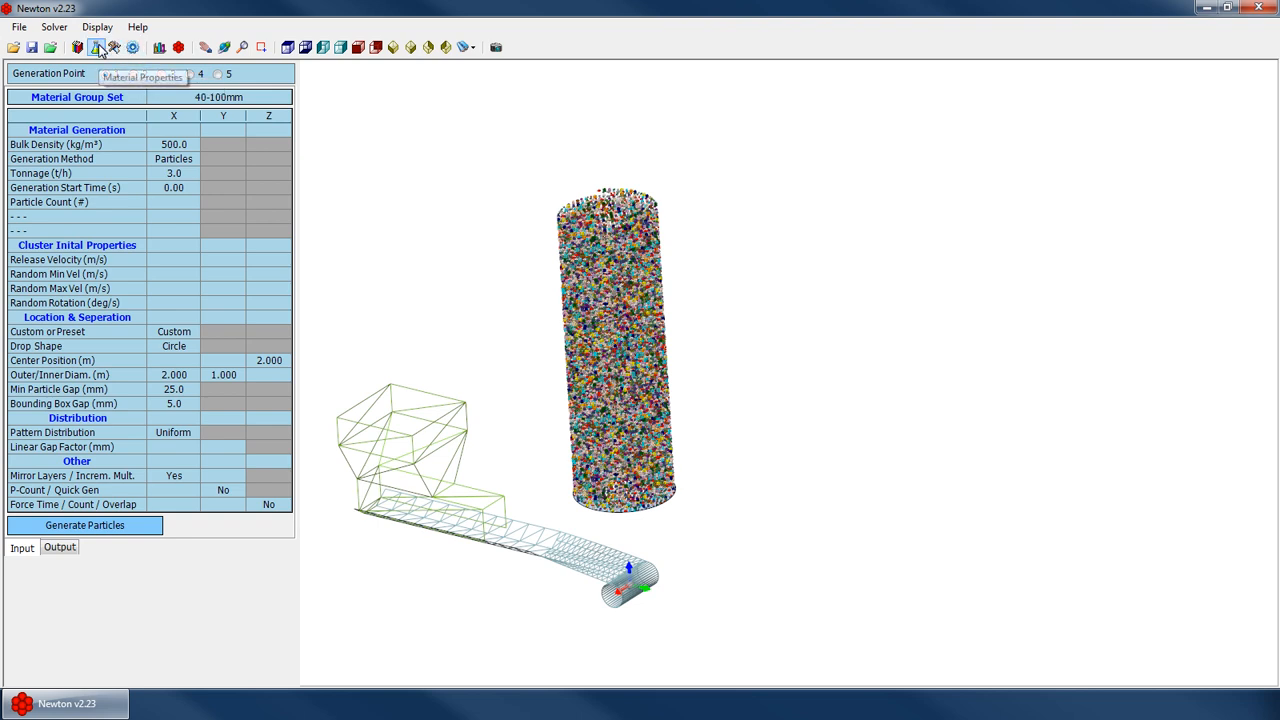
{"action": "left_click", "coordinate": [97, 48]}
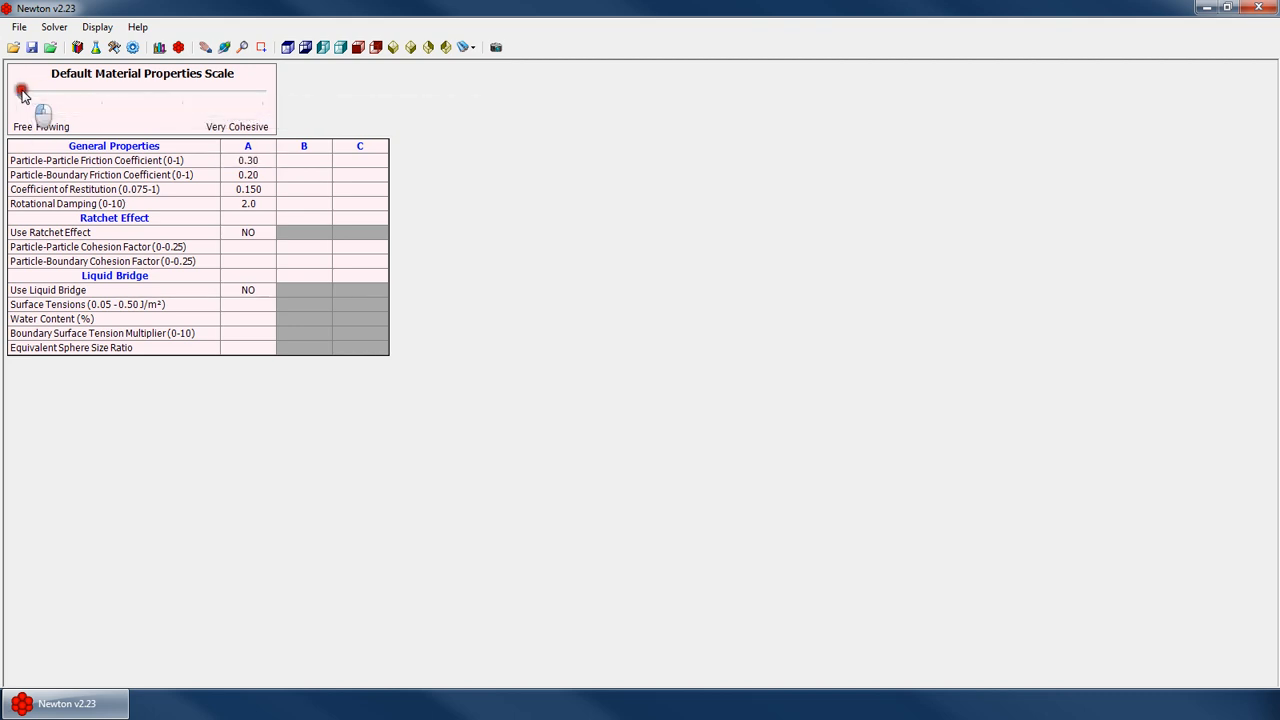
{"action": "left_click_drag", "start_coordinate": [17, 95], "coordinate": [185, 98]}
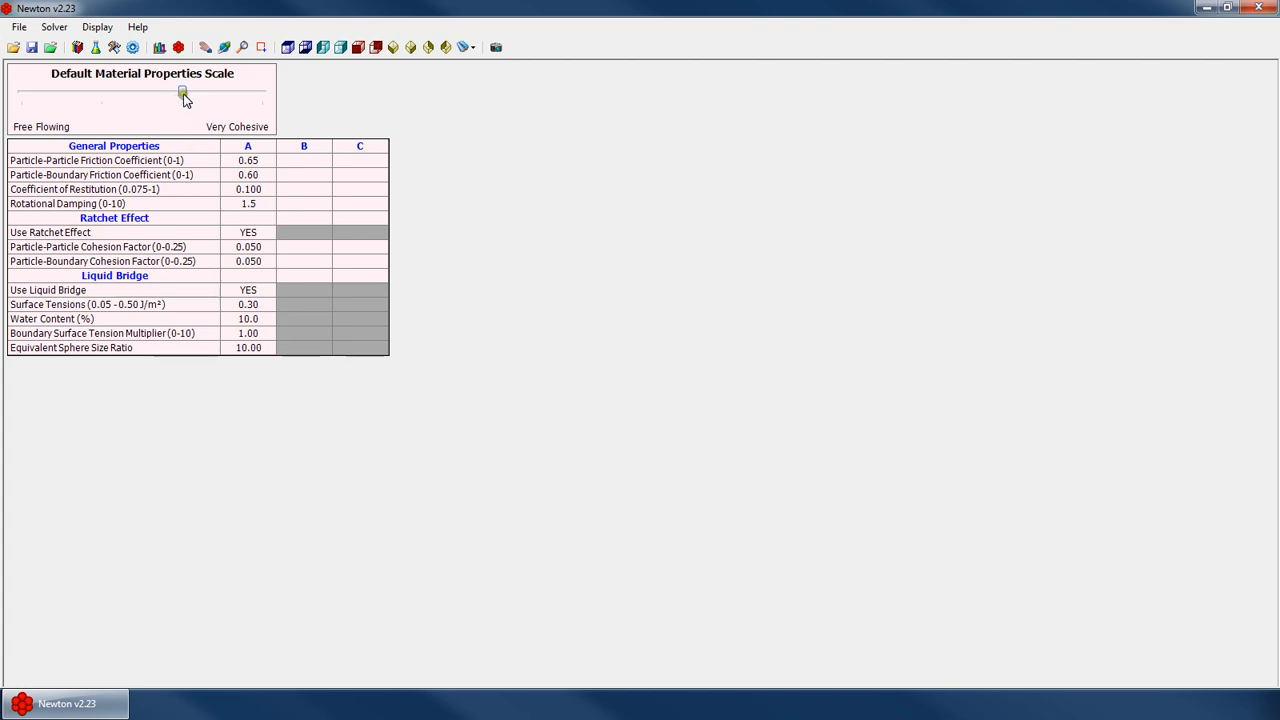
Examine the liquid bridge, surface tension and water content settings, plus the particle and boundary cohesion factors
{"action": "left_click", "coordinate": [268, 290]}
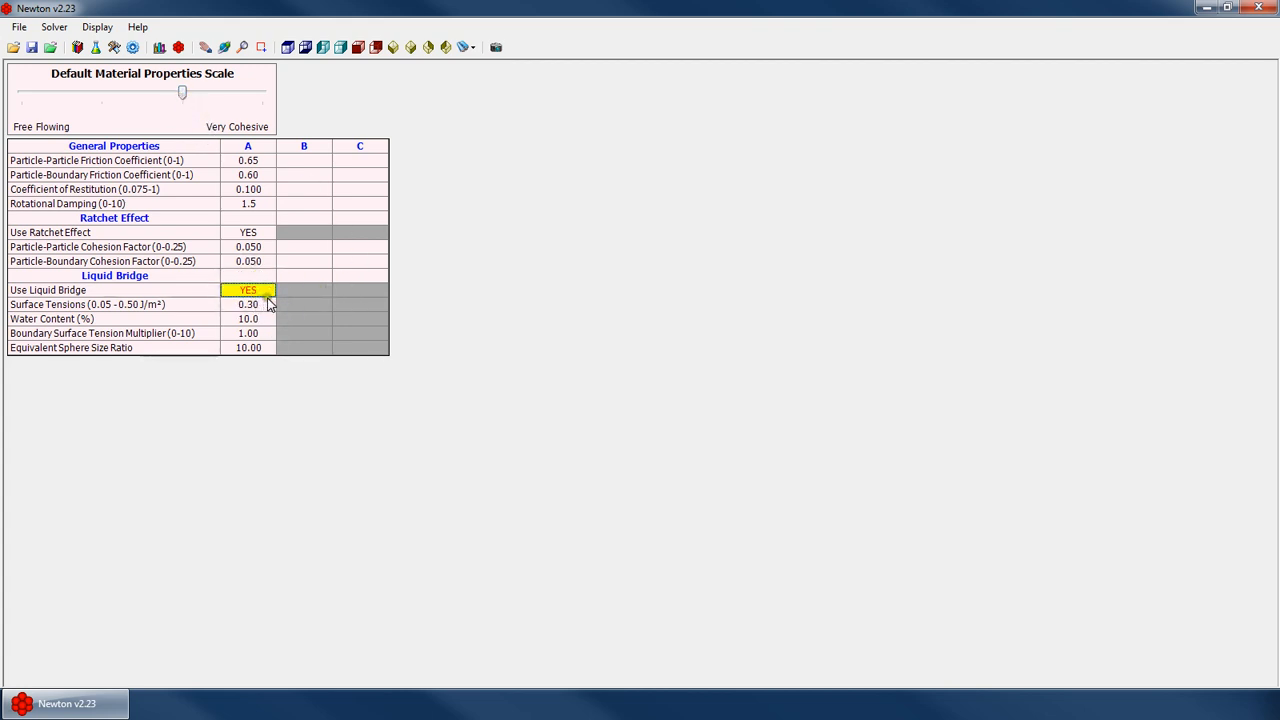
{"action": "left_click", "coordinate": [258, 304]}
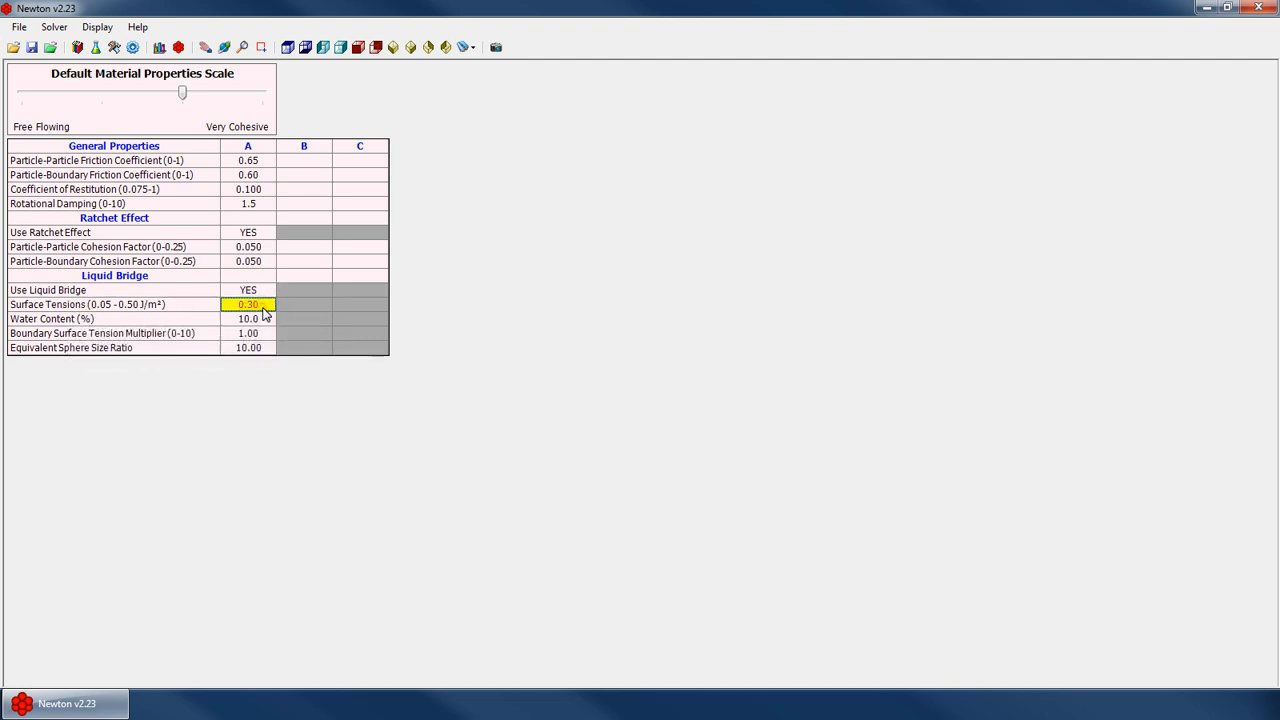
{"action": "left_click", "coordinate": [259, 320]}
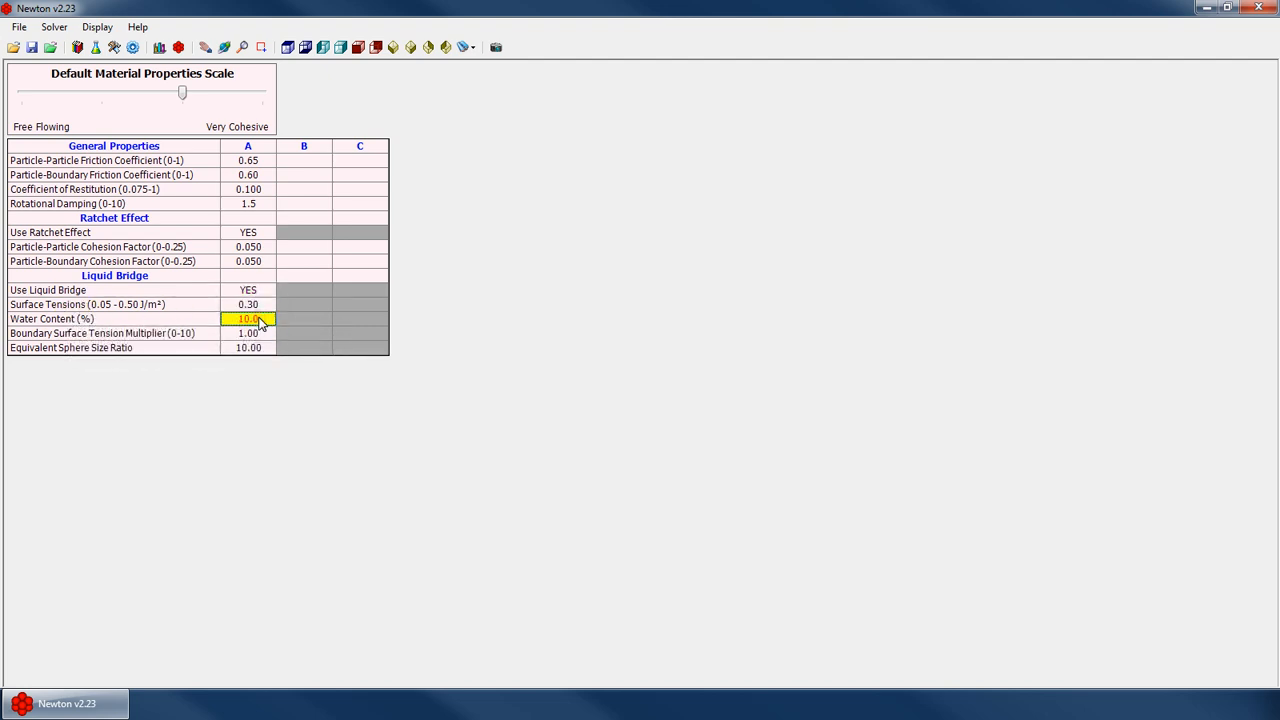
{"action": "left_click", "coordinate": [259, 248]}
{"action": "left_click", "coordinate": [260, 261]}
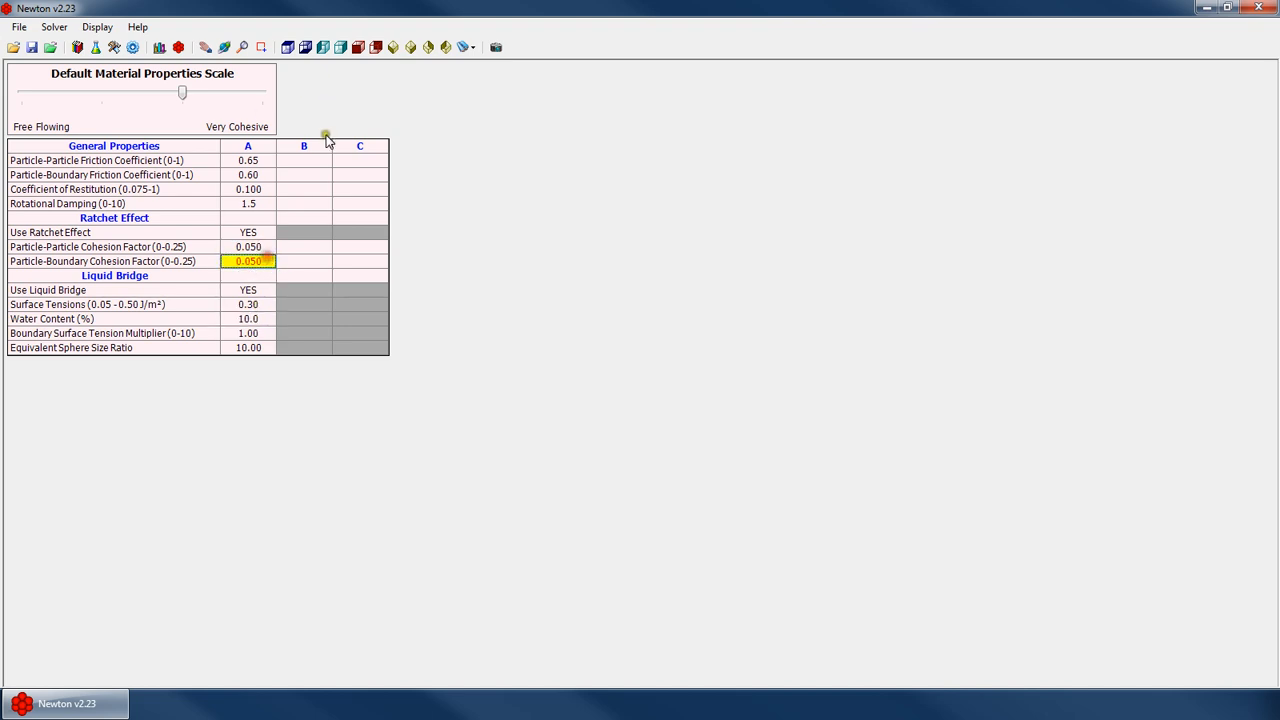
Set the particle-particle friction coefficient to 0.80 and the particle-boundary friction coefficient to 0.90 for material A
{"action": "left_click", "coordinate": [245, 161]}
{"action": "type", "text": "0.8"}
{"action": "key", "text": "Return"}
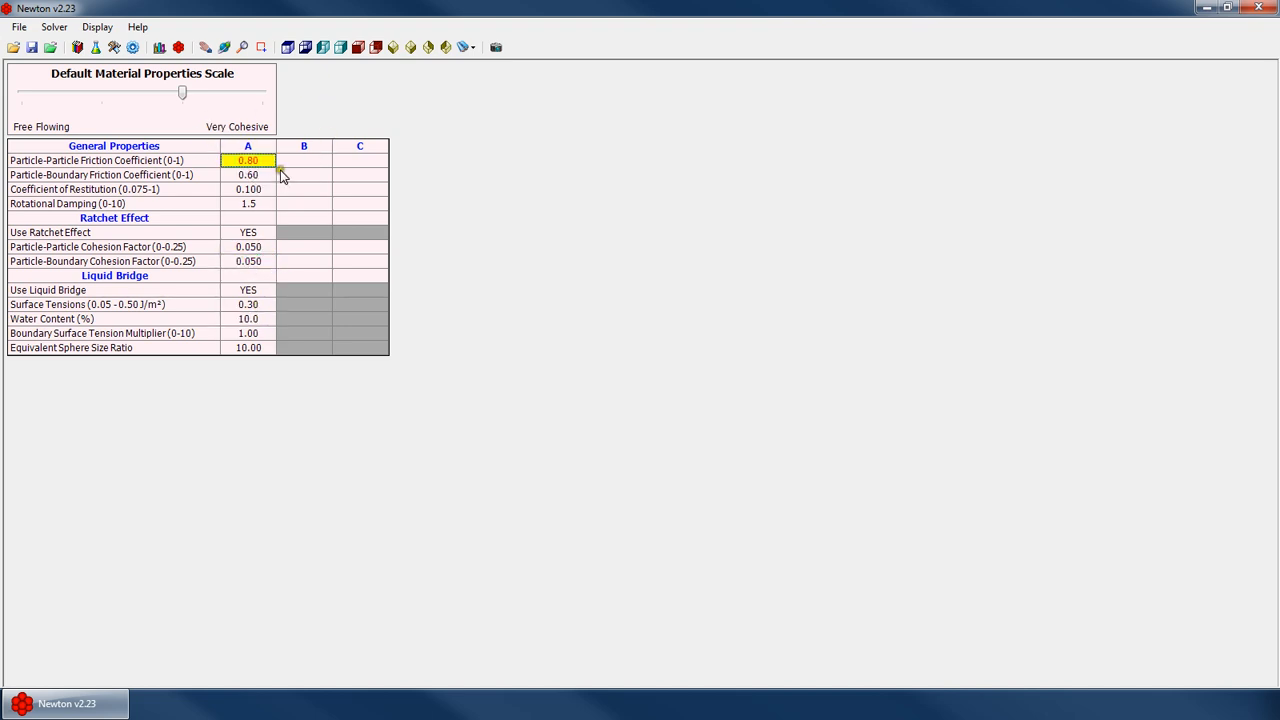
{"action": "left_click", "coordinate": [292, 175]}
{"action": "key", "text": "Return"}
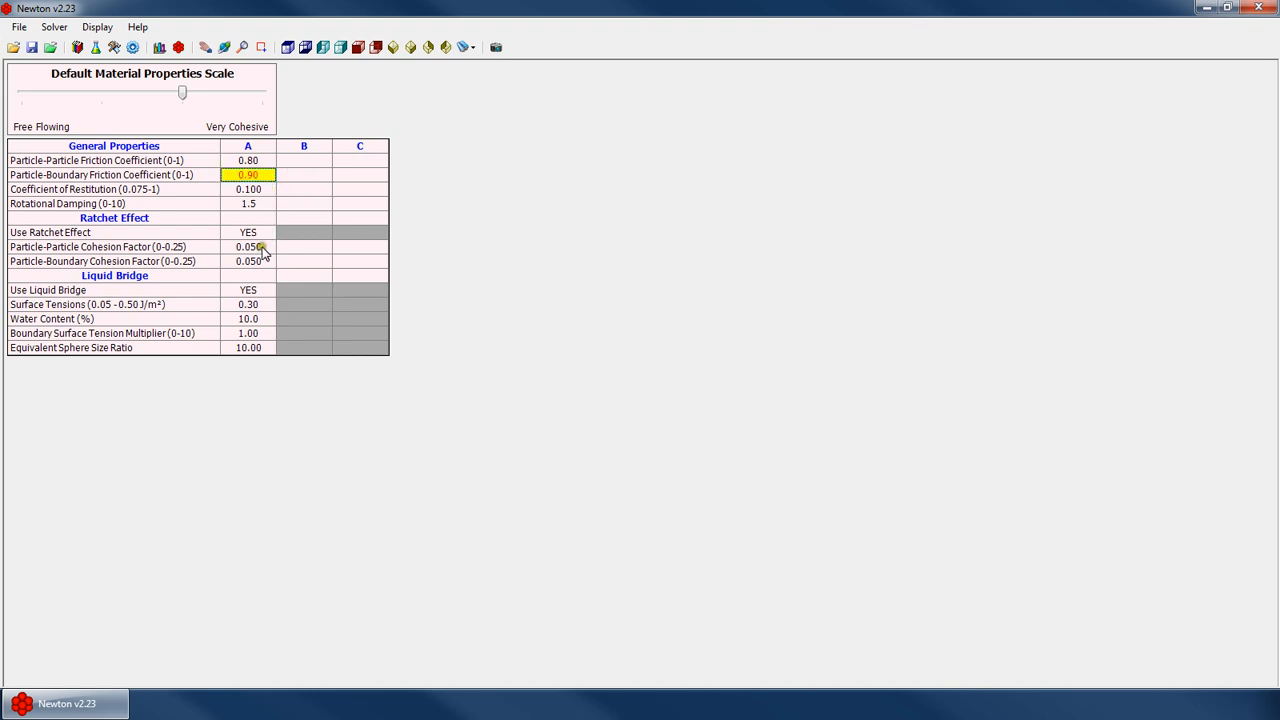
Set the coefficient of restitution of material A to 0.5
{"action": "left_click", "coordinate": [245, 207]}
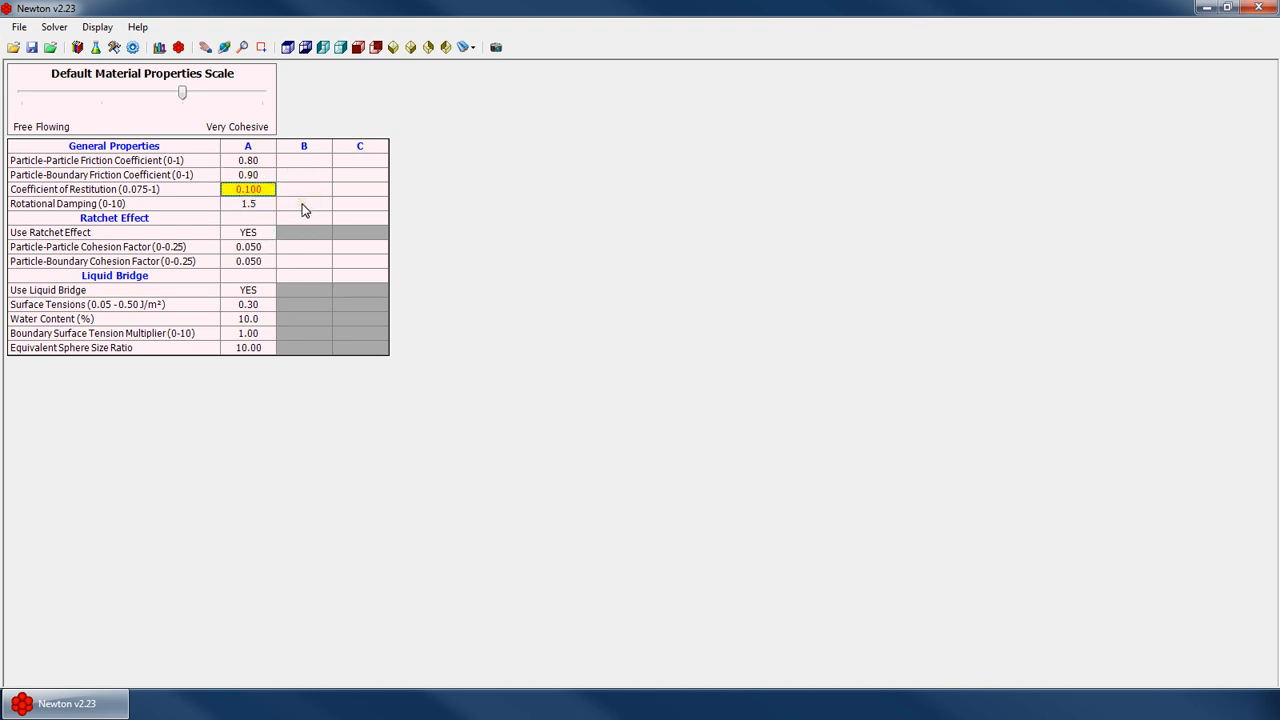
{"action": "type", "text": "0.5"}
{"action": "key", "text": "Return"}
Review material A's properties from rotational damping down through the ratchet effect and liquid bridge settings
{"action": "left_click", "coordinate": [250, 204]}
{"action": "key", "text": "Down"}
{"action": "key", "text": "Down"}
{"action": "key", "text": "Down"}
{"action": "key", "text": "Down"}
{"action": "key", "text": "Down"}
{"action": "key", "text": "Down"}
{"action": "key", "text": "Down"}
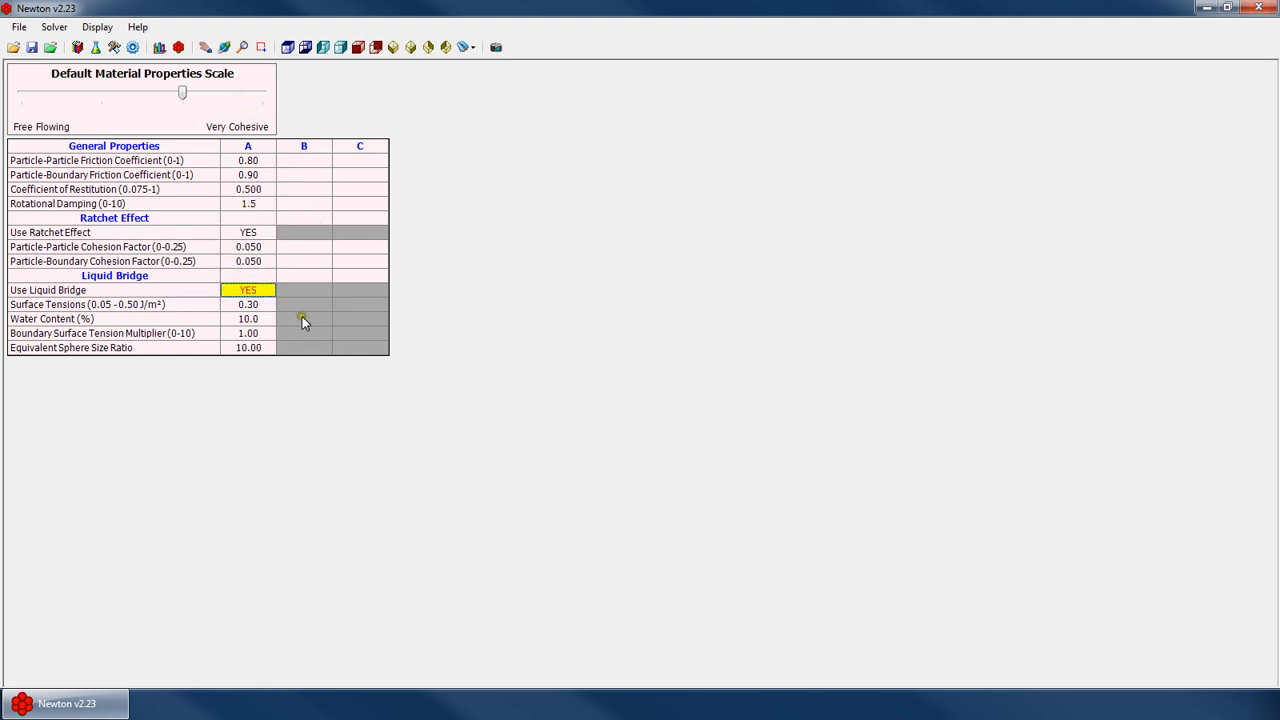
{"action": "key", "text": "Up"}
{"action": "key", "text": "Up"}
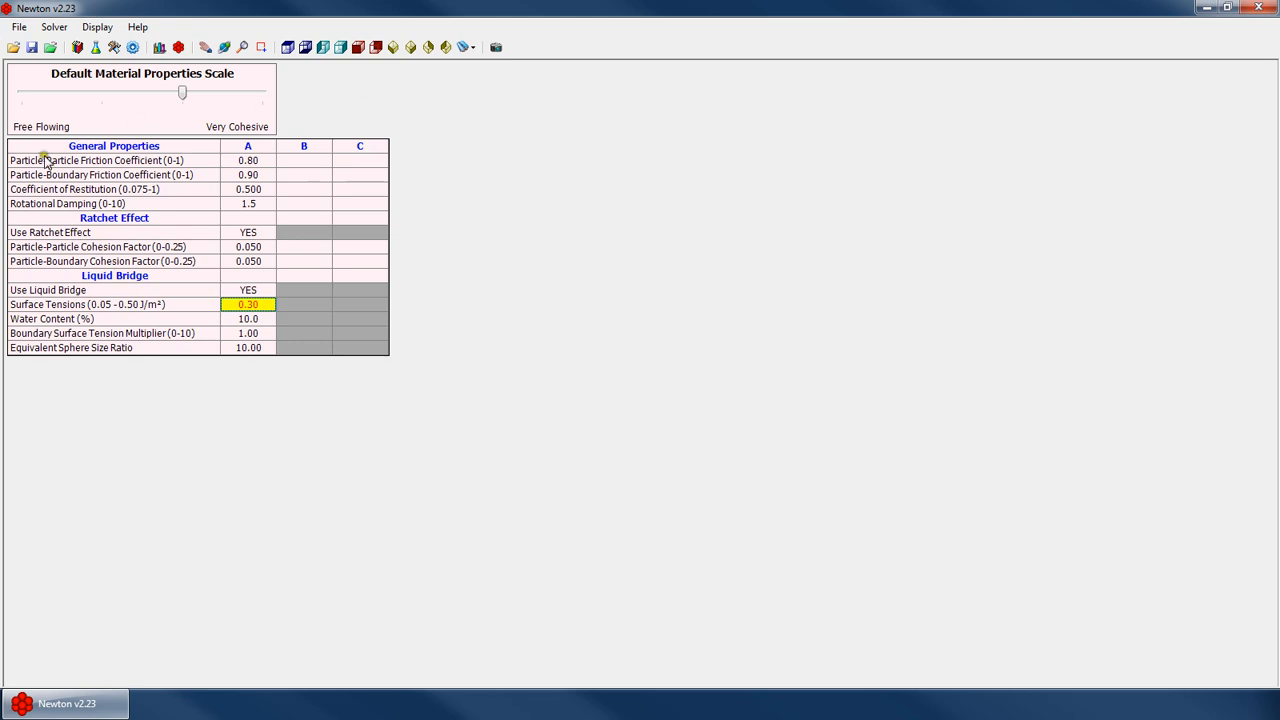
Leave the material properties for the run time settings page and select the simulation time value
{"action": "left_click", "coordinate": [94, 48]}
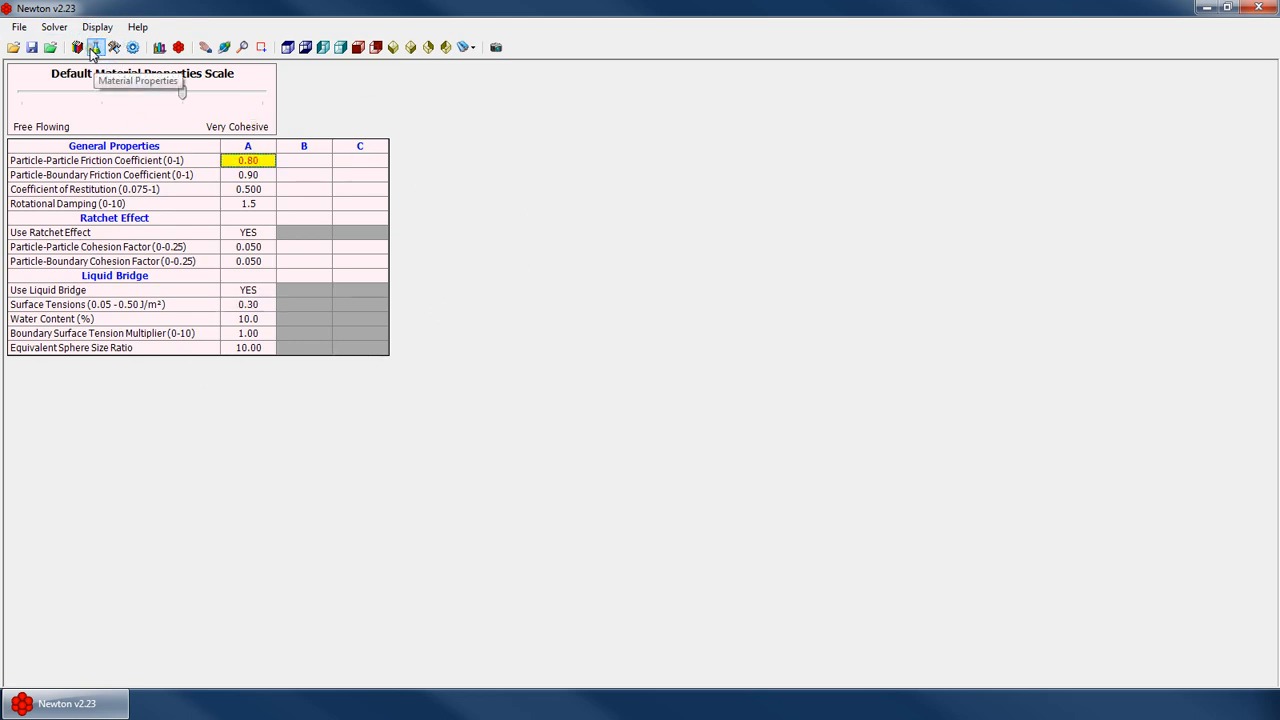
{"action": "left_click", "coordinate": [77, 48]}
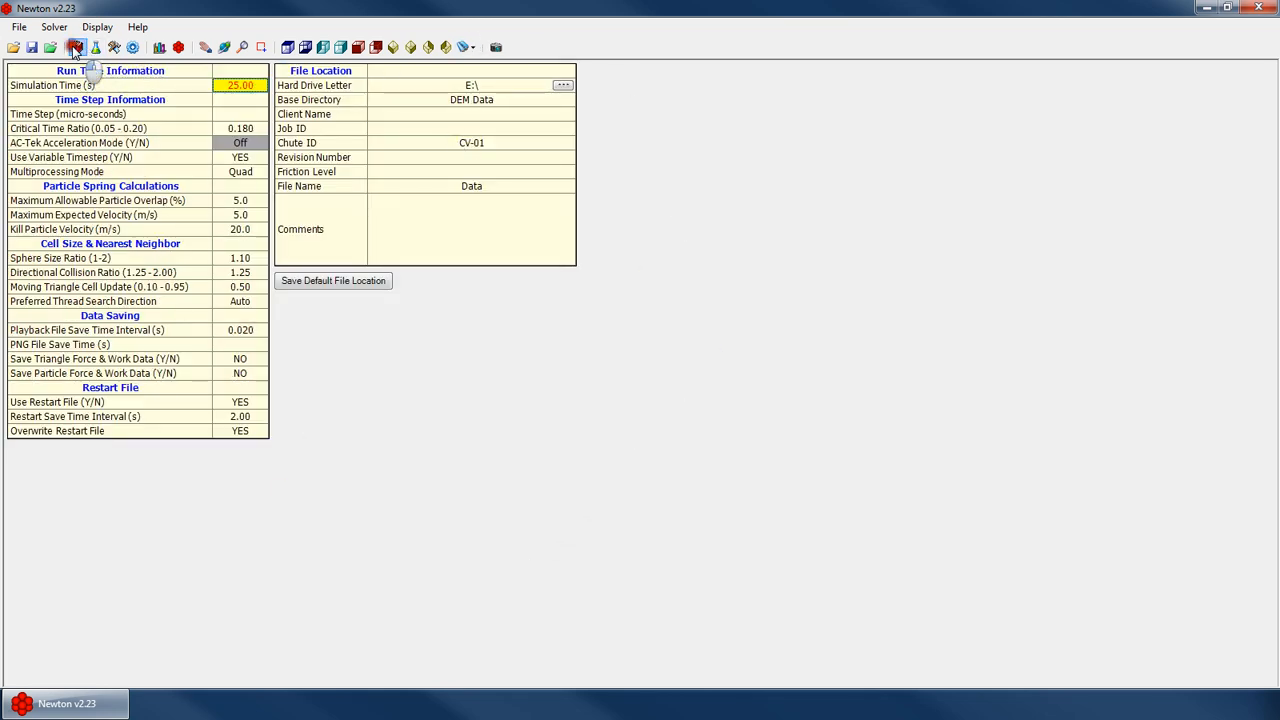
{"action": "left_click", "coordinate": [236, 87]}
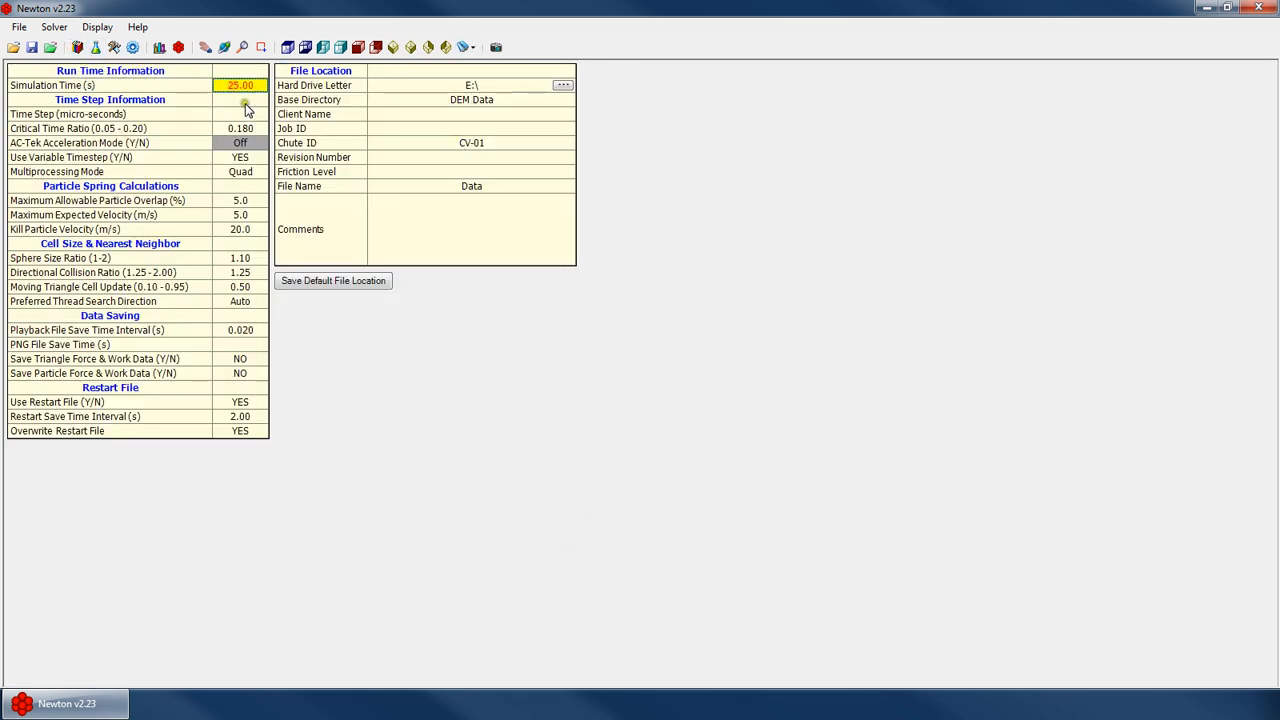
On the material generation page, set the generation method to Layer with a generation time of 20 s and generate the particles
{"action": "left_click", "coordinate": [132, 47]}
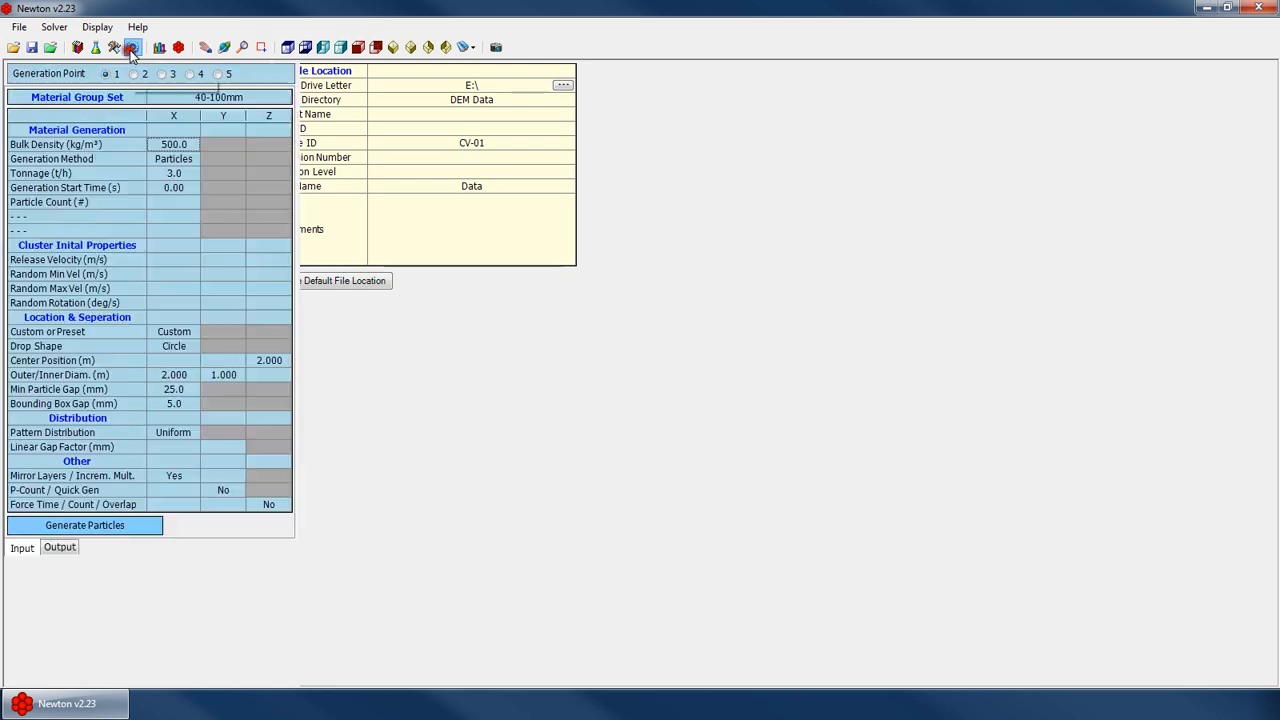
{"action": "left_click", "coordinate": [173, 159]}
{"action": "left_click", "coordinate": [183, 187]}
{"action": "left_click", "coordinate": [180, 202]}
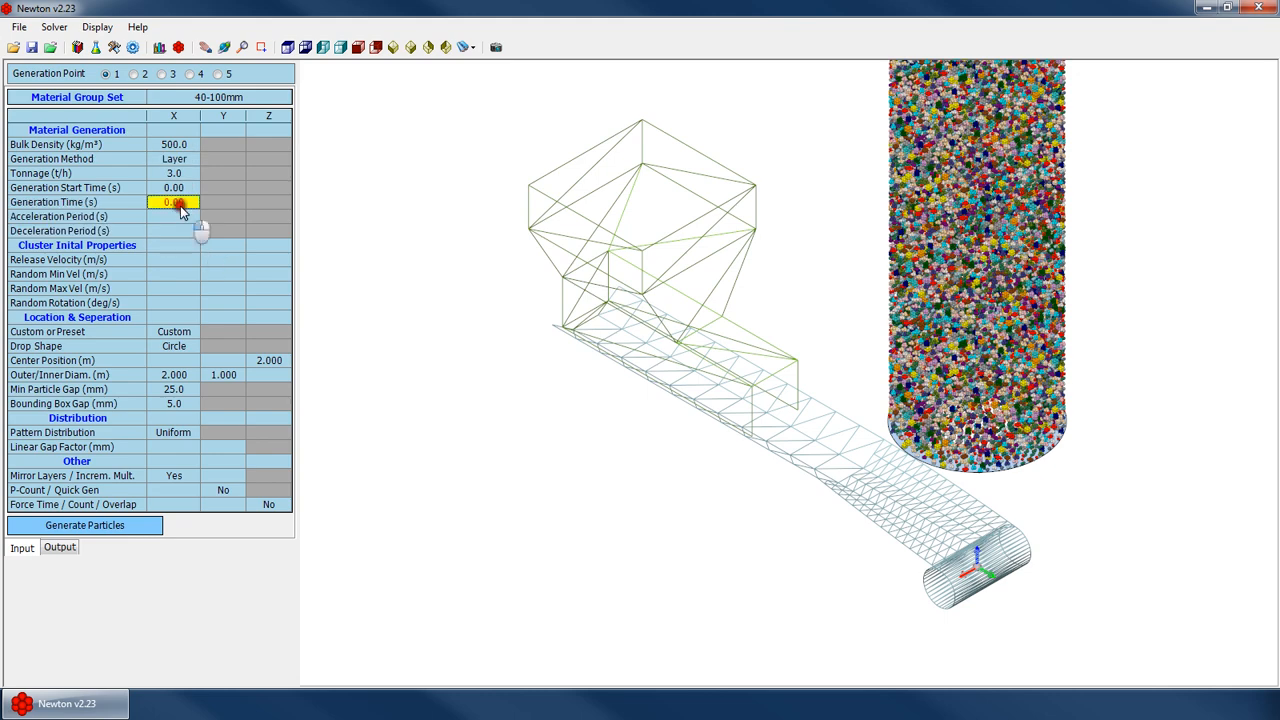
{"action": "type", "text": "20"}
{"action": "key", "text": "Return"}
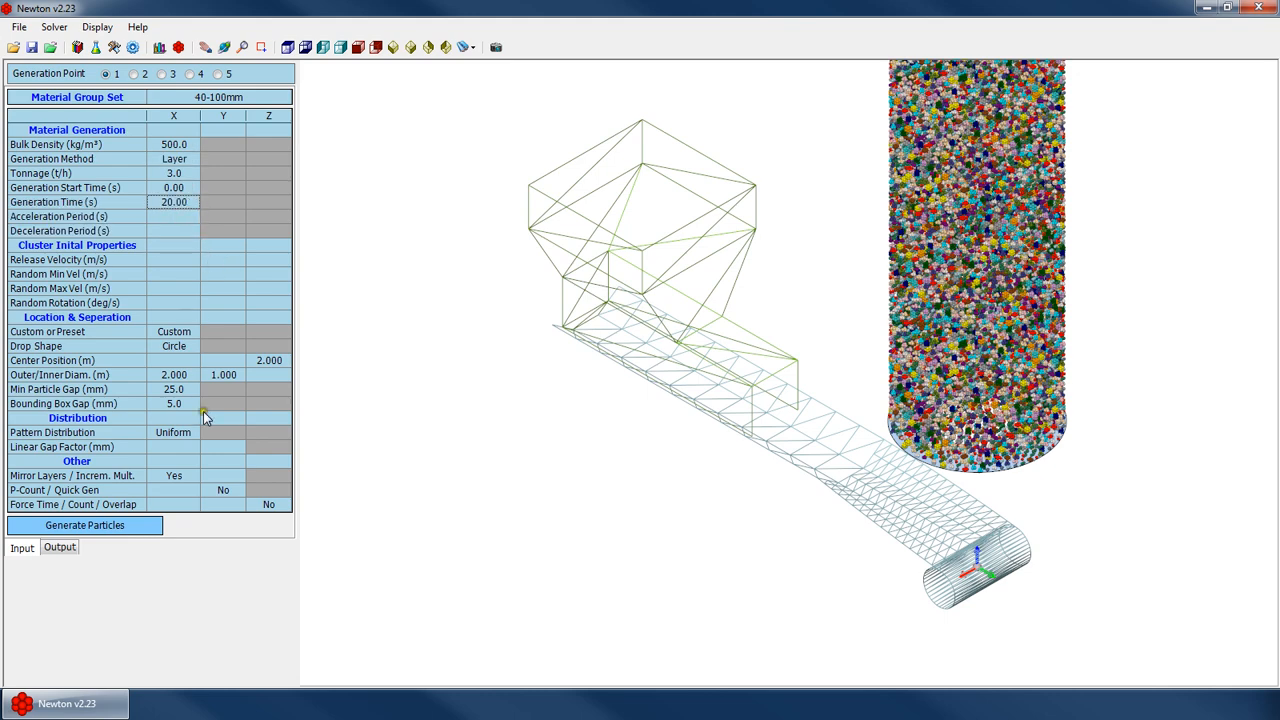
{"action": "left_click", "coordinate": [120, 525]}
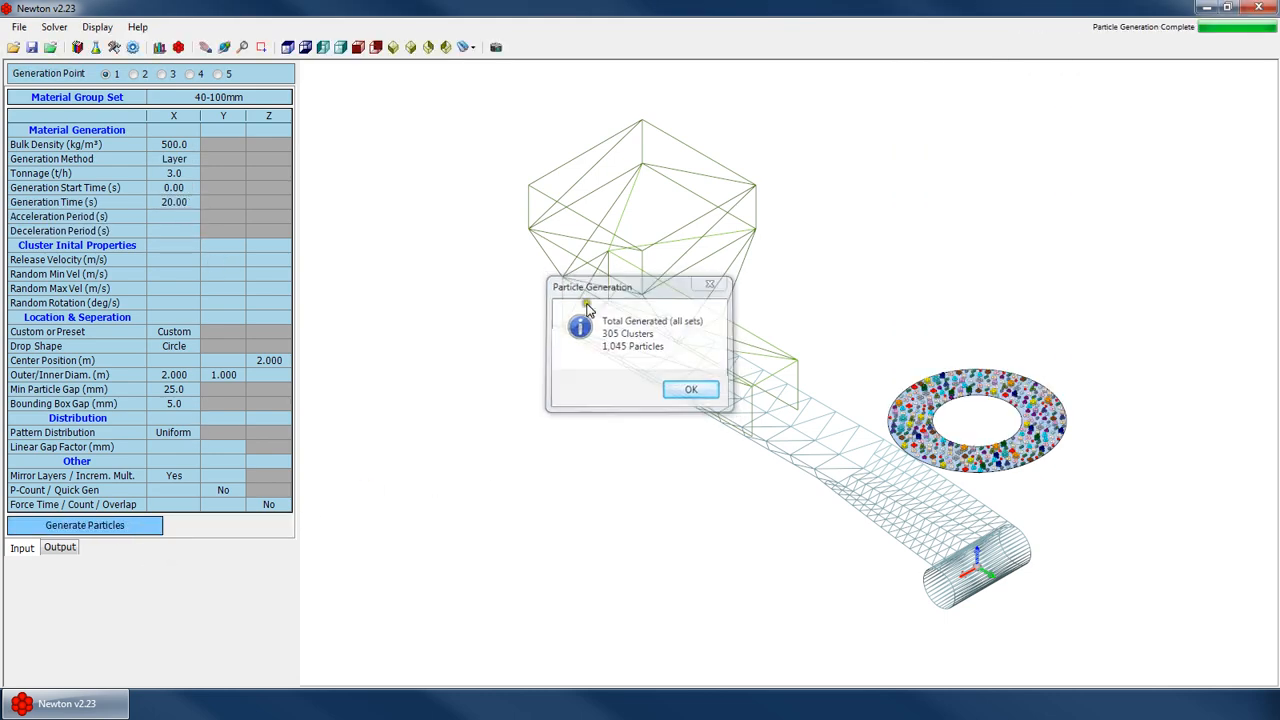
{"action": "key", "text": "Return"}
Set the generation location to the Belt 1 preset and regenerate the particles
{"action": "left_click", "coordinate": [195, 342]}
{"action": "left_click", "coordinate": [180, 360]}
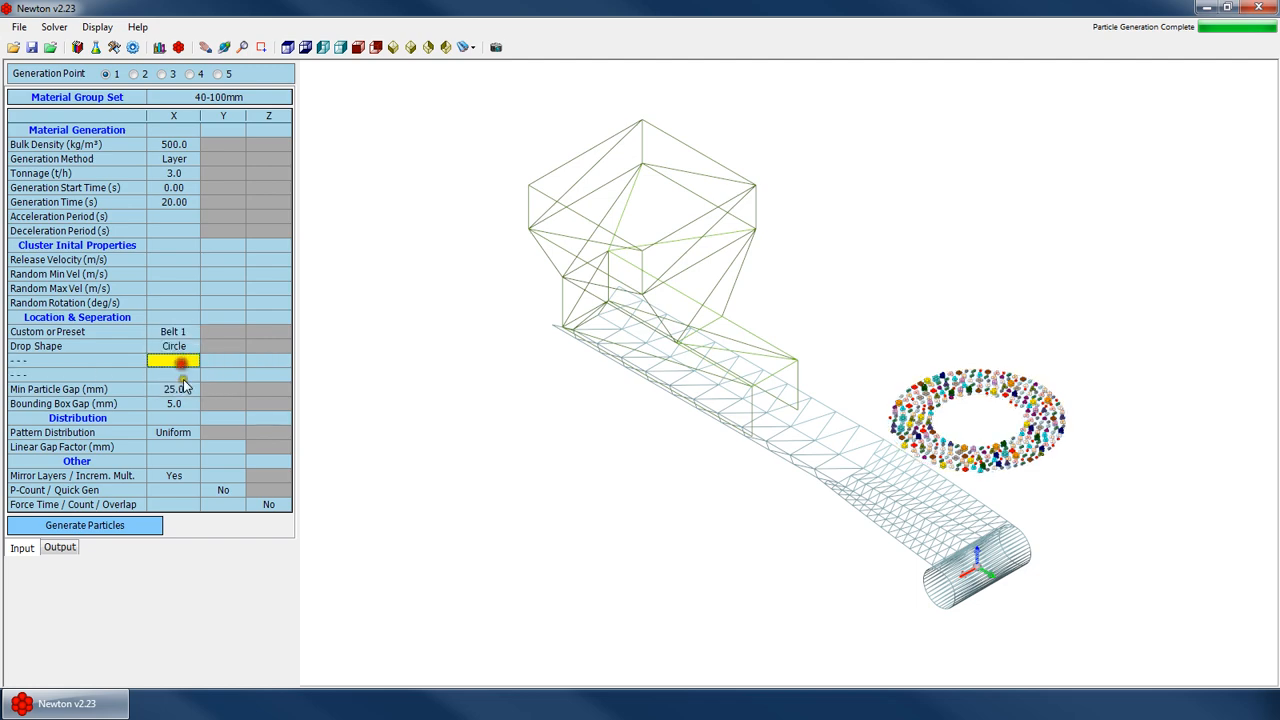
{"action": "left_click", "coordinate": [131, 525]}
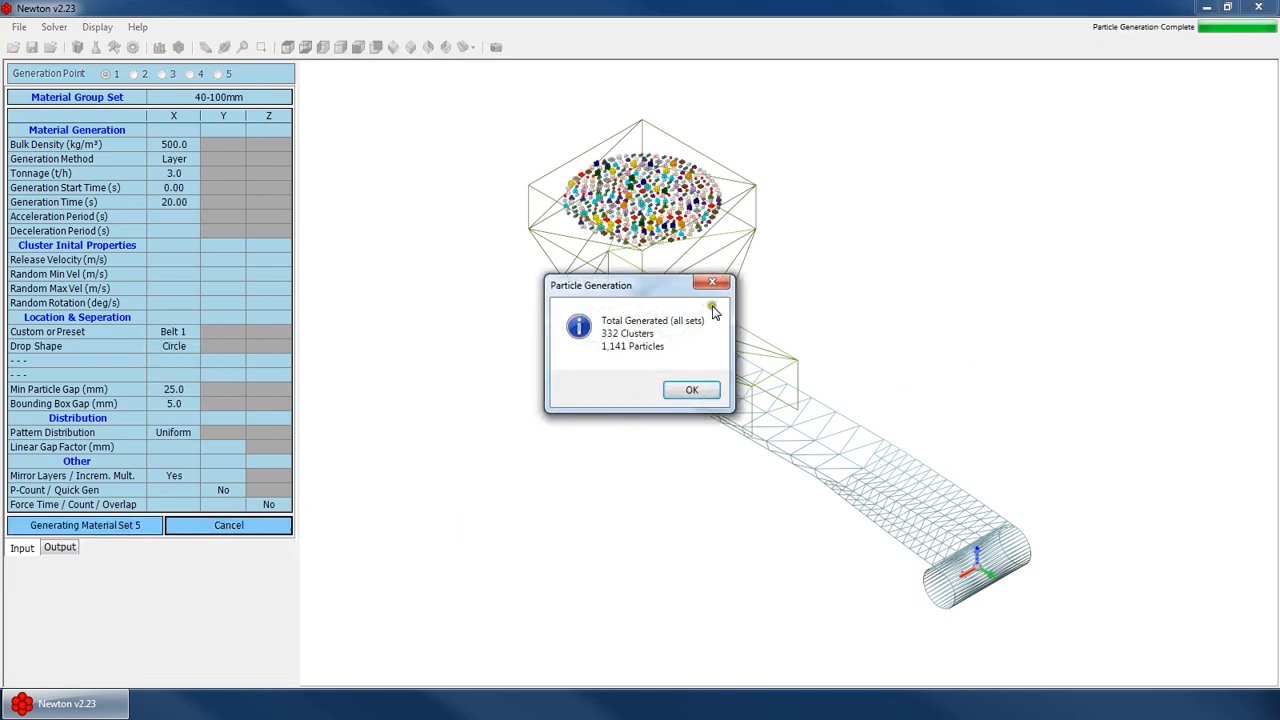
{"action": "key", "text": "Return"}
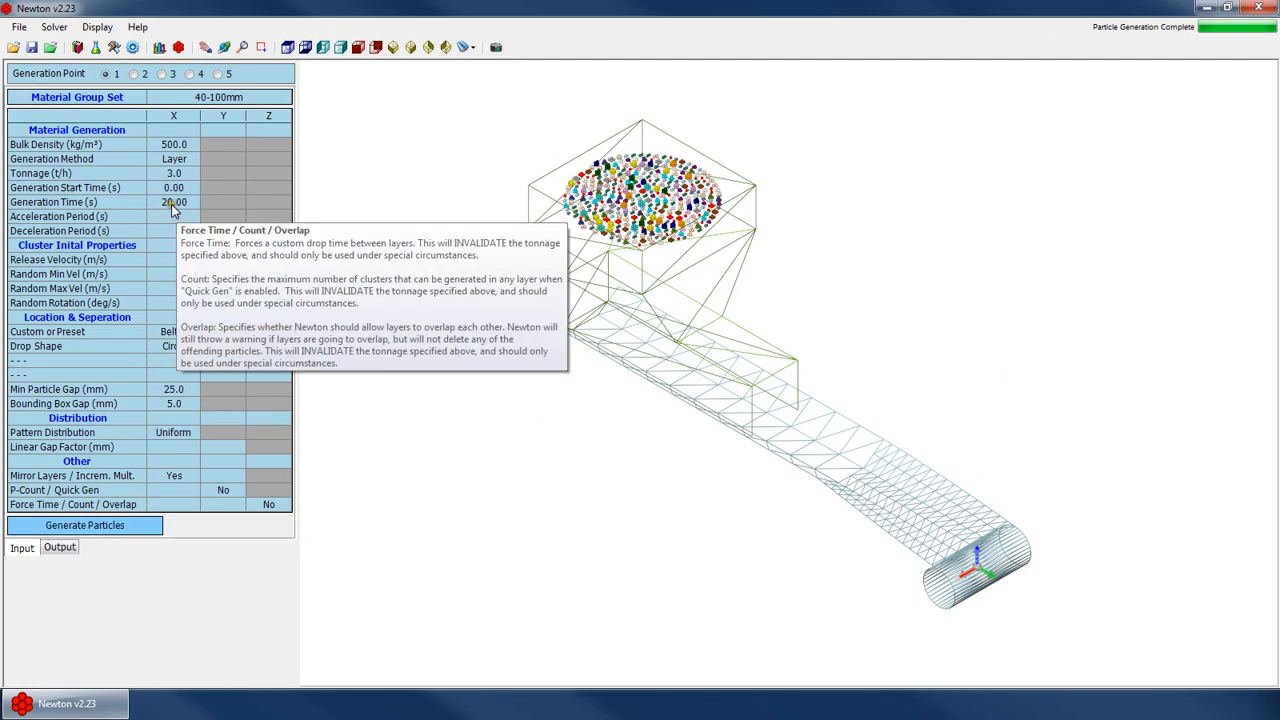
Check the generation time, then return to the run time settings and set the simulation time to 30 s
{"action": "left_click", "coordinate": [172, 203]}
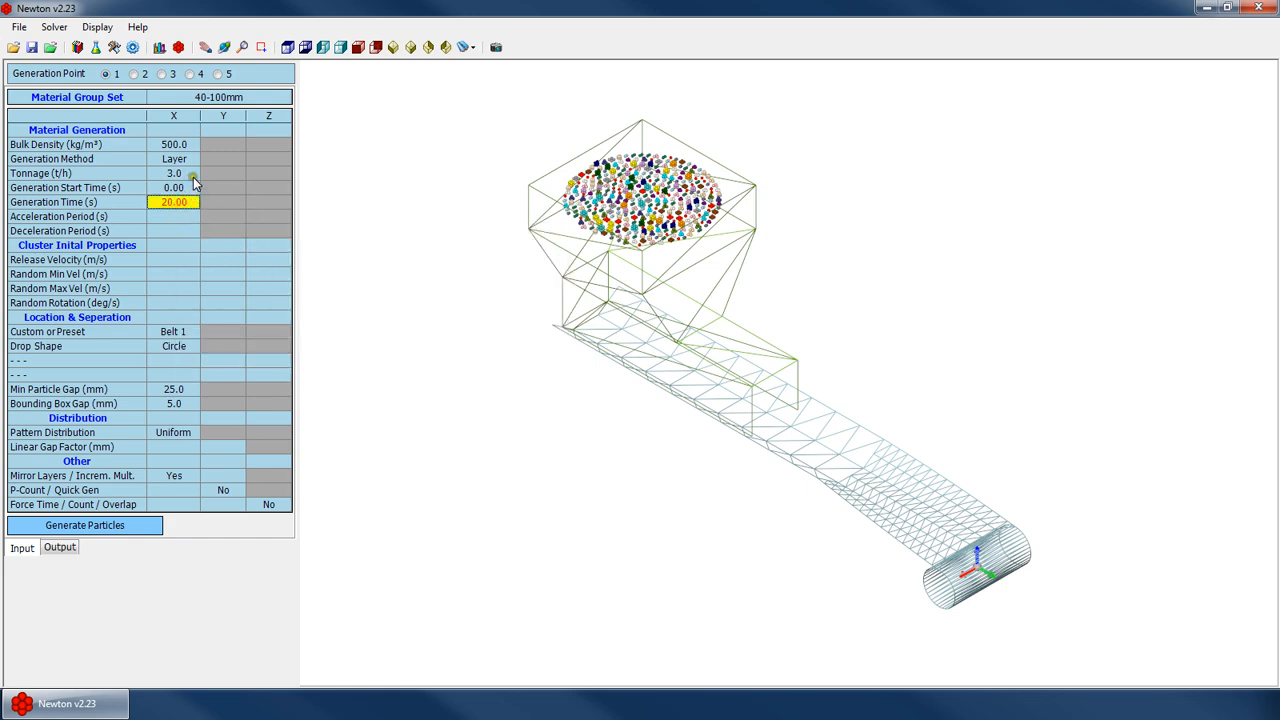
{"action": "left_click", "coordinate": [77, 47]}
{"action": "left_click", "coordinate": [242, 87]}
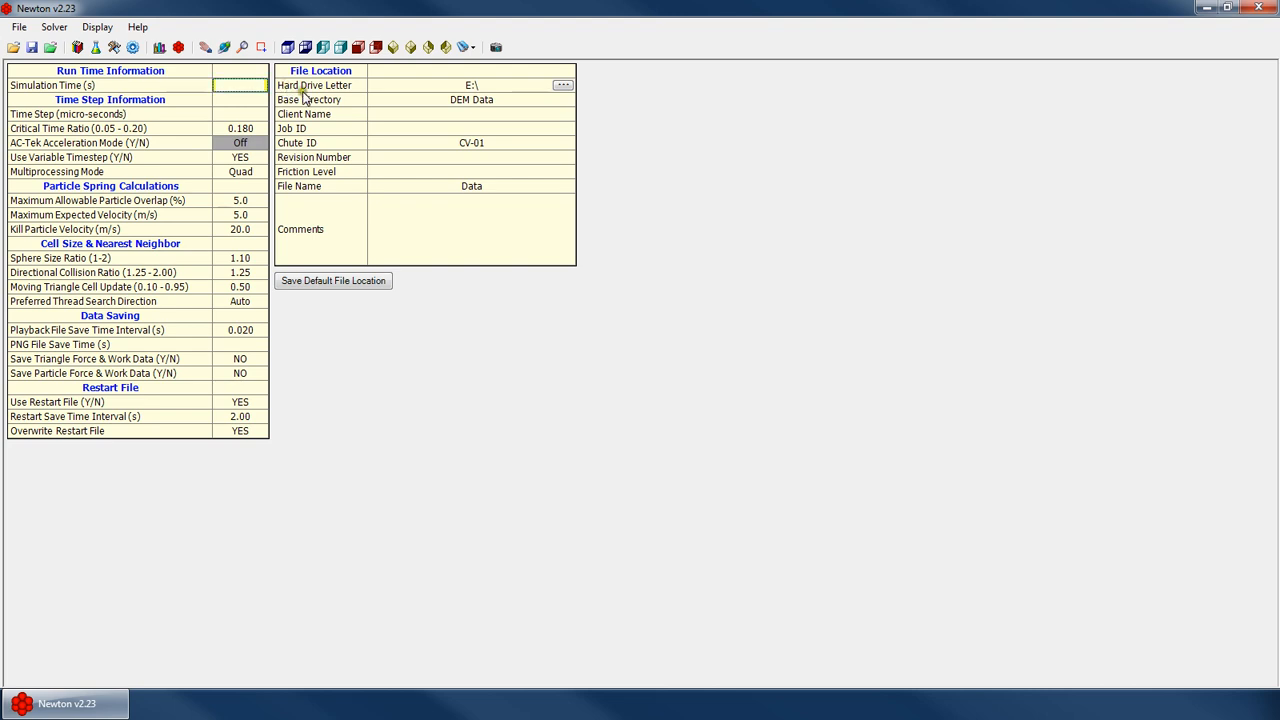
{"action": "type", "text": "25"}
{"action": "key", "text": "Return"}
{"action": "type", "text": "30"}
{"action": "key", "text": "Return"}
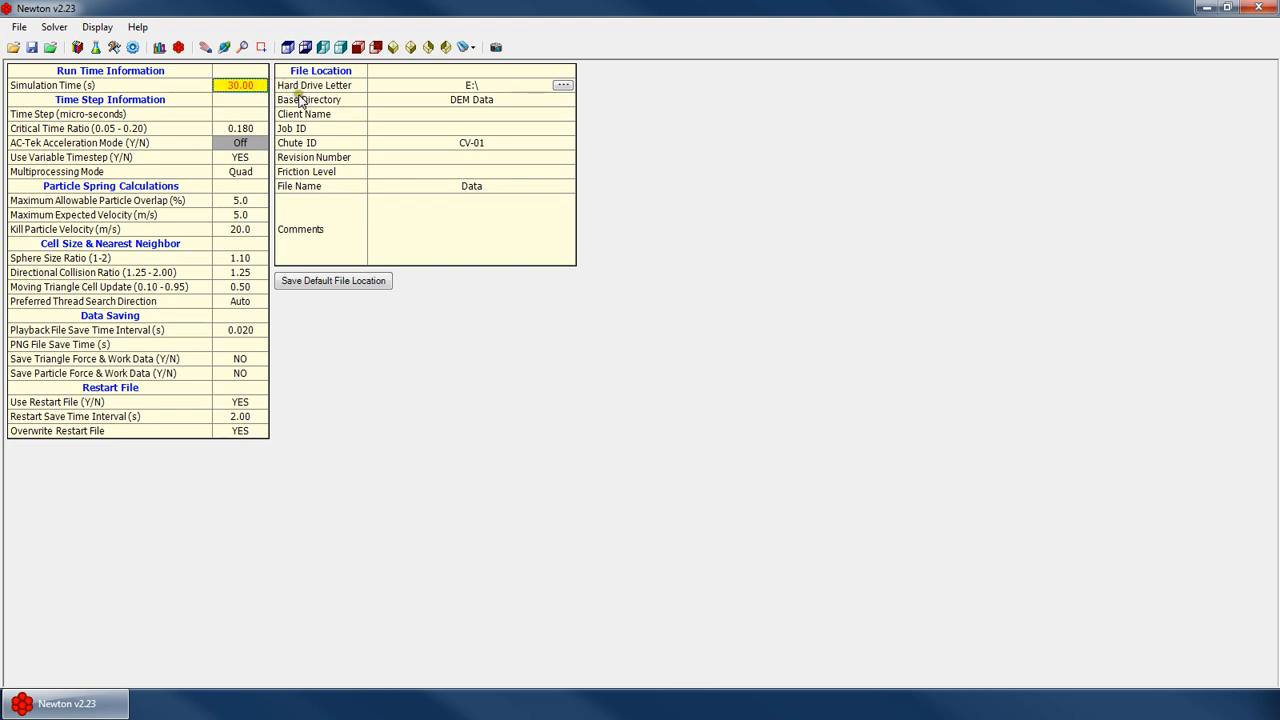
Examine the time step value and the particle spring settings for allowable overlap, expected velocity and kill particle velocity
{"action": "left_click", "coordinate": [240, 114]}
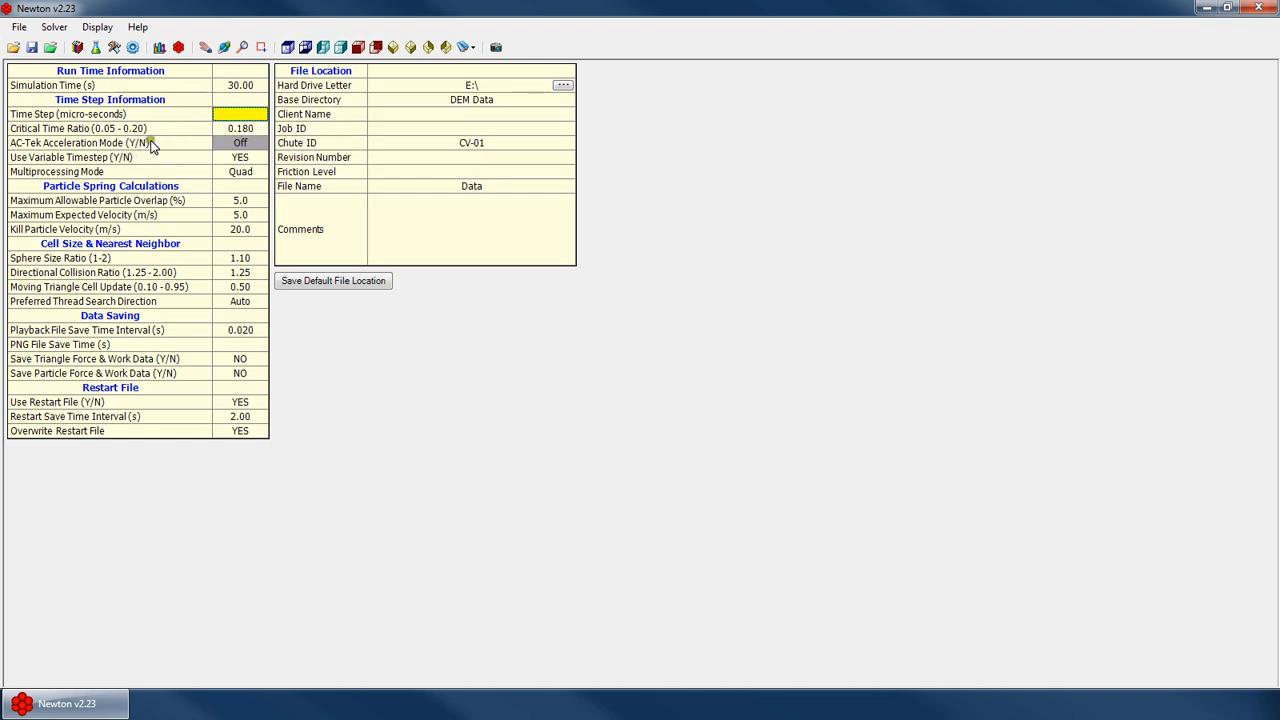
{"action": "left_click", "coordinate": [247, 205]}
{"action": "key", "text": "Down"}
{"action": "key", "text": "Down"}
{"action": "key", "text": "Up"}
{"action": "key", "text": "Up"}
{"action": "mouse_move", "coordinate": [207, 207]}
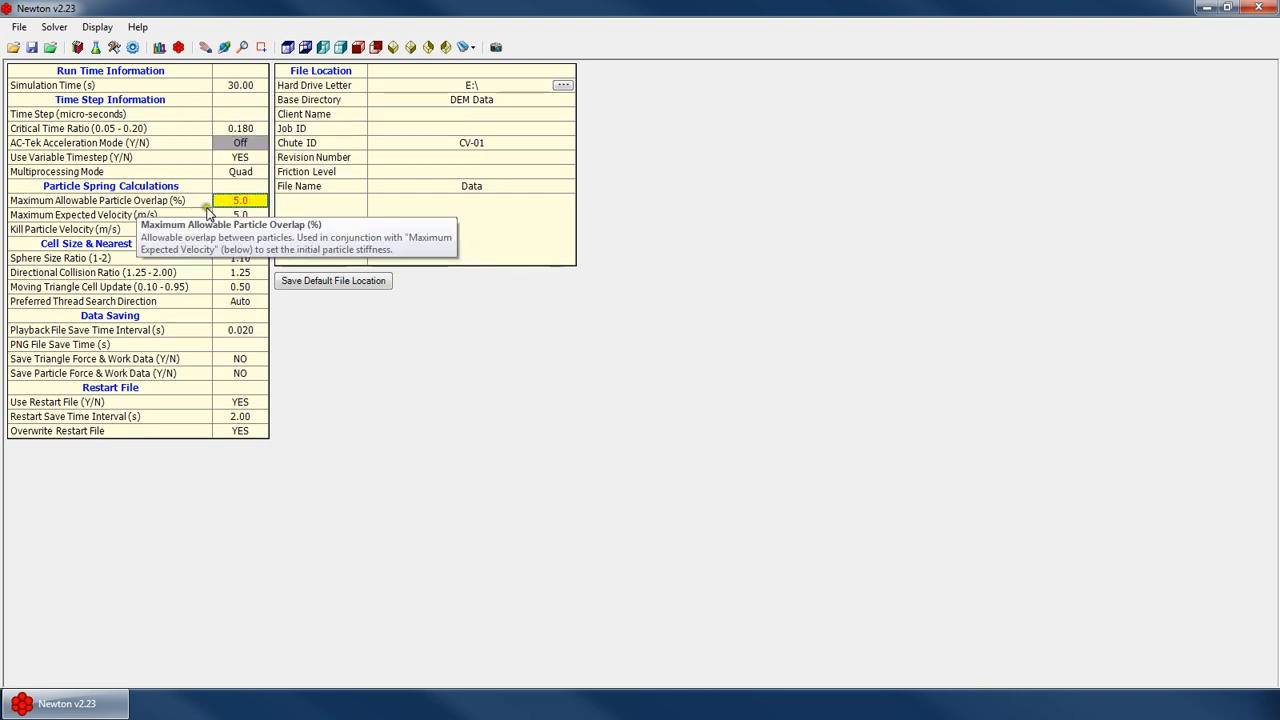
{"action": "left_click", "coordinate": [252, 216]}
{"action": "left_click", "coordinate": [249, 231]}
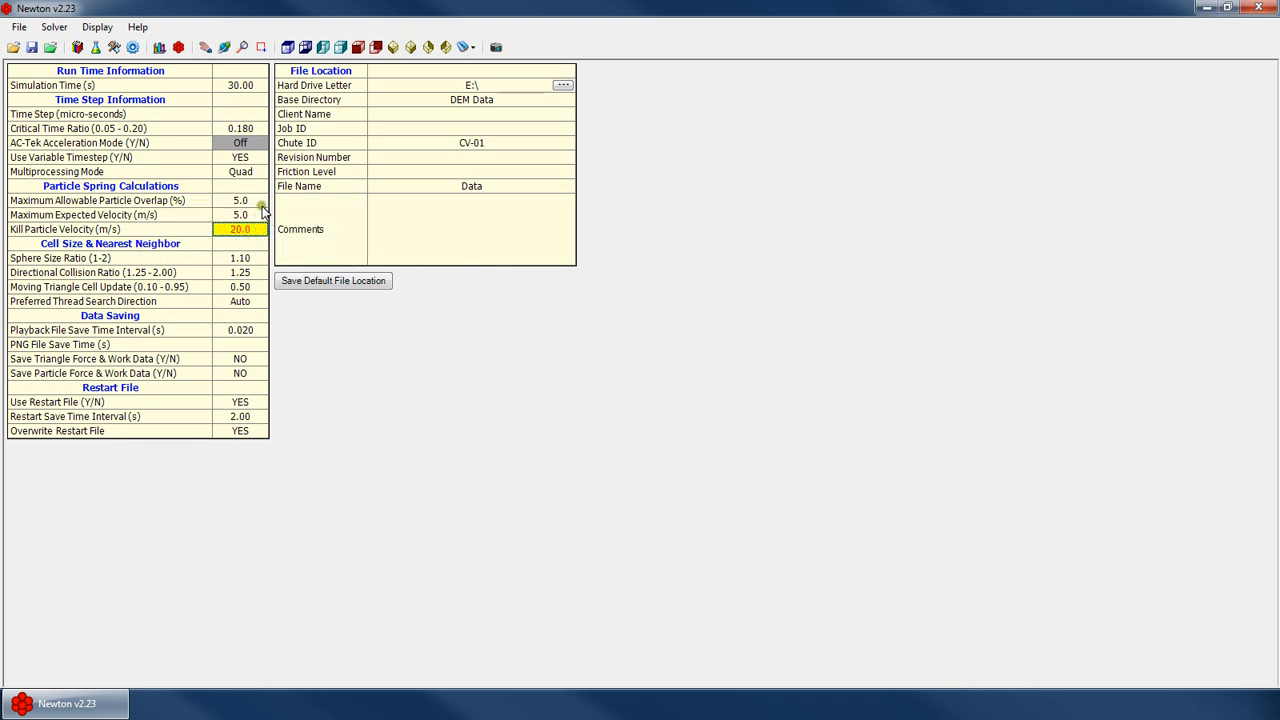
Review the Cell Size & Nearest Neighbor settings, continuing down to the playback file save time interval
{"action": "key", "text": "Down"}
{"action": "key", "text": "Down"}
{"action": "key", "text": "Down"}
{"action": "key", "text": "Down"}
{"action": "key", "text": "Down"}
{"action": "key", "text": "Down"}
{"action": "key", "text": "Down"}
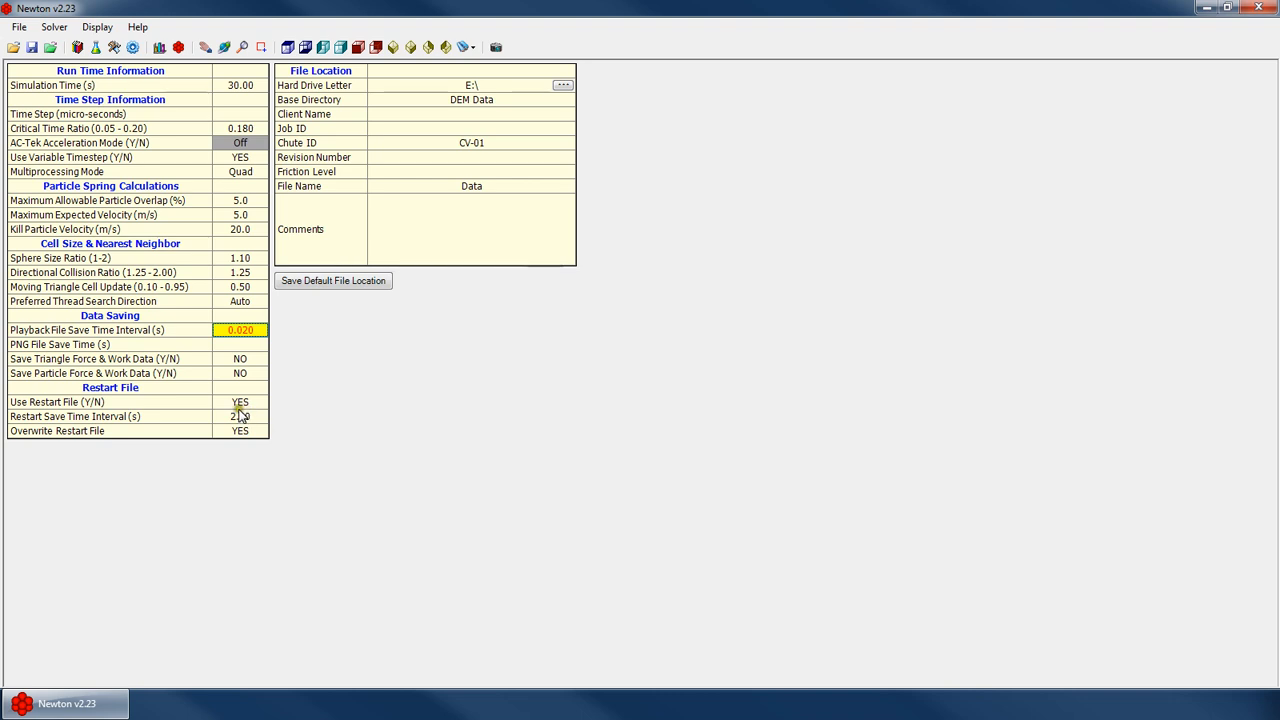
Look over the file location fields, including chute ID, revision number, file name, base directory, drive letter and comments
{"action": "left_click", "coordinate": [456, 145]}
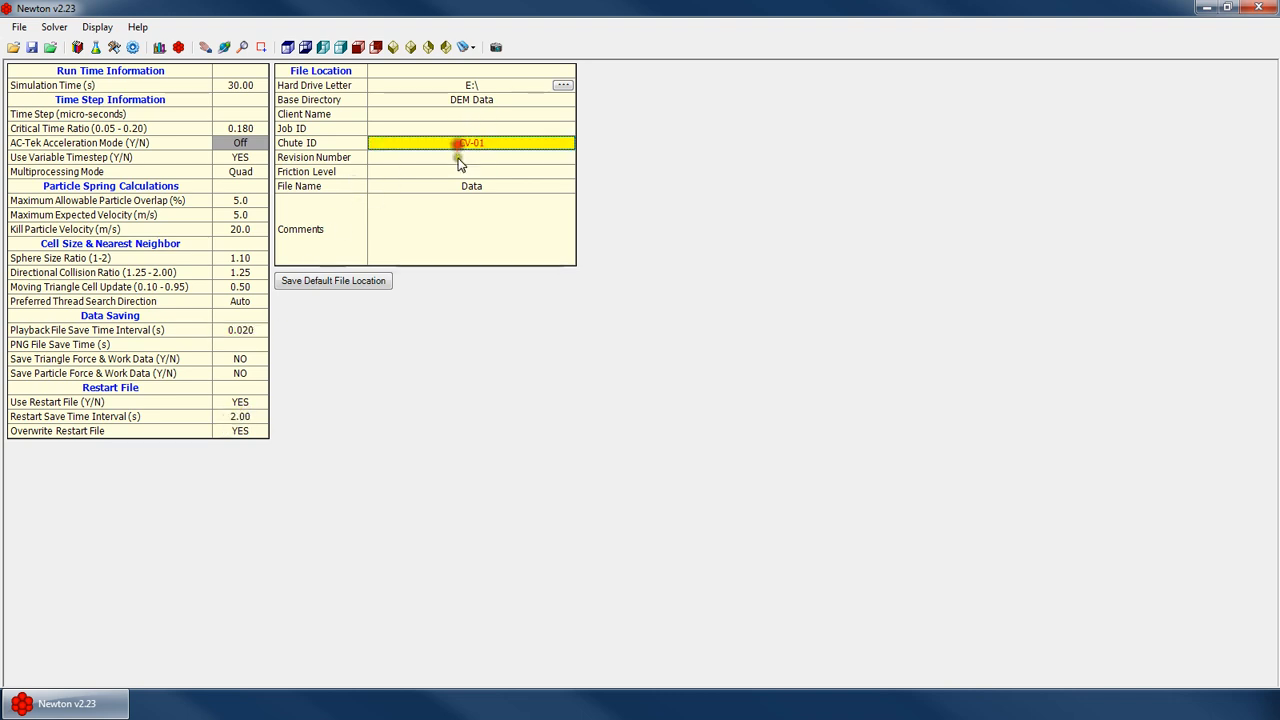
{"action": "left_click", "coordinate": [468, 186]}
{"action": "left_click", "coordinate": [482, 216]}
{"action": "left_click", "coordinate": [490, 157]}
{"action": "left_click", "coordinate": [499, 95]}
{"action": "left_click", "coordinate": [497, 85]}
{"action": "left_click", "coordinate": [125, 112]}
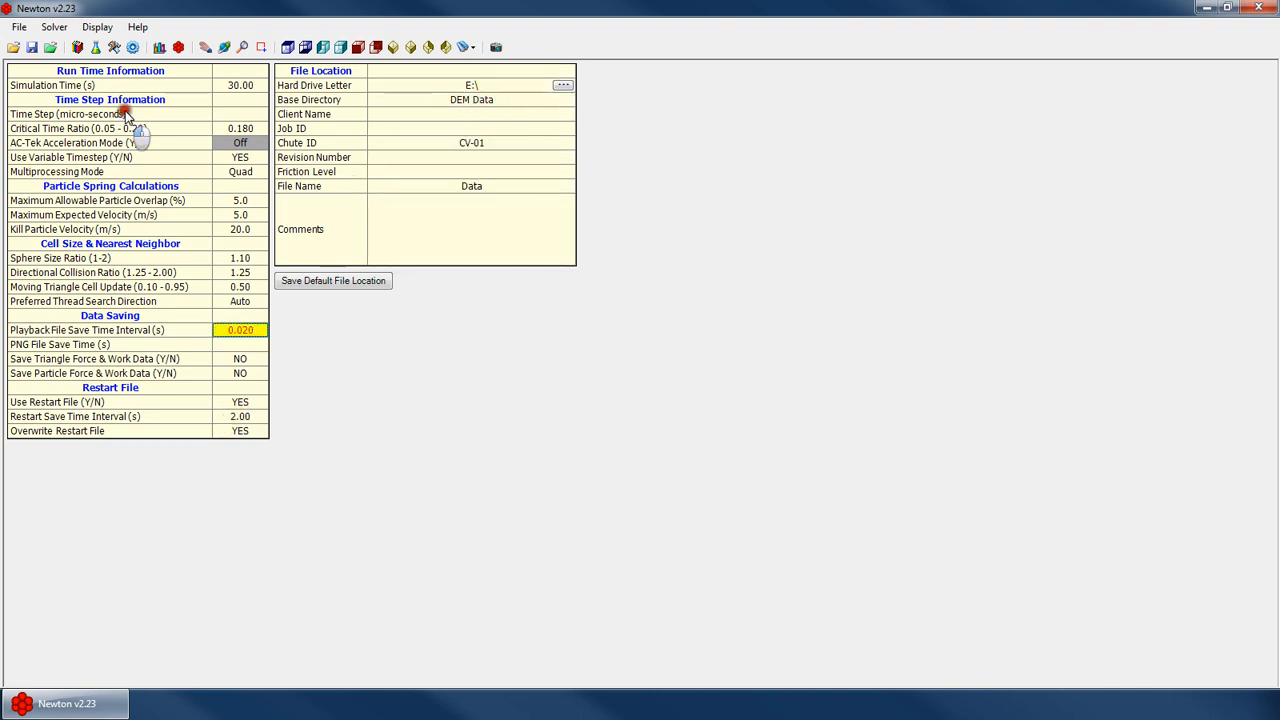
{"action": "left_click", "coordinate": [394, 205]}
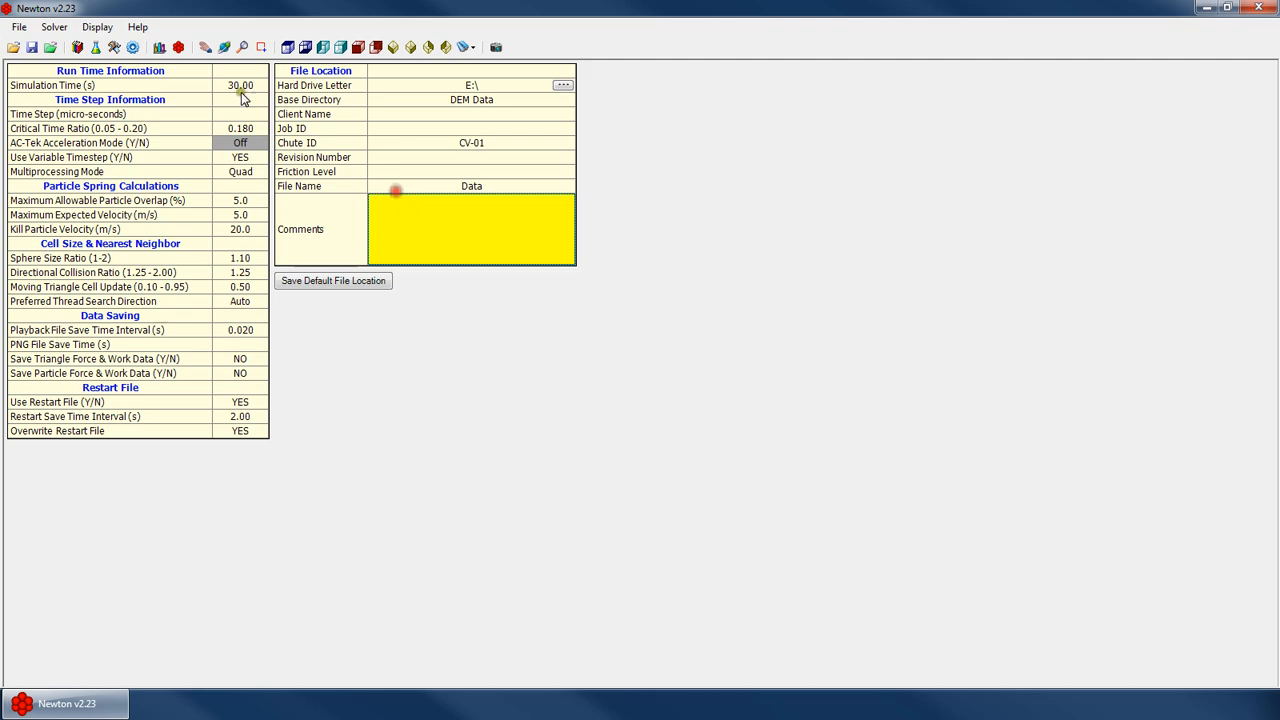
Revisit the main pages for material properties, belt geometry, material generation and the particle library
{"action": "left_click", "coordinate": [95, 47]}
{"action": "left_click", "coordinate": [113, 47]}
{"action": "left_click", "coordinate": [132, 47]}
{"action": "left_click", "coordinate": [177, 47]}
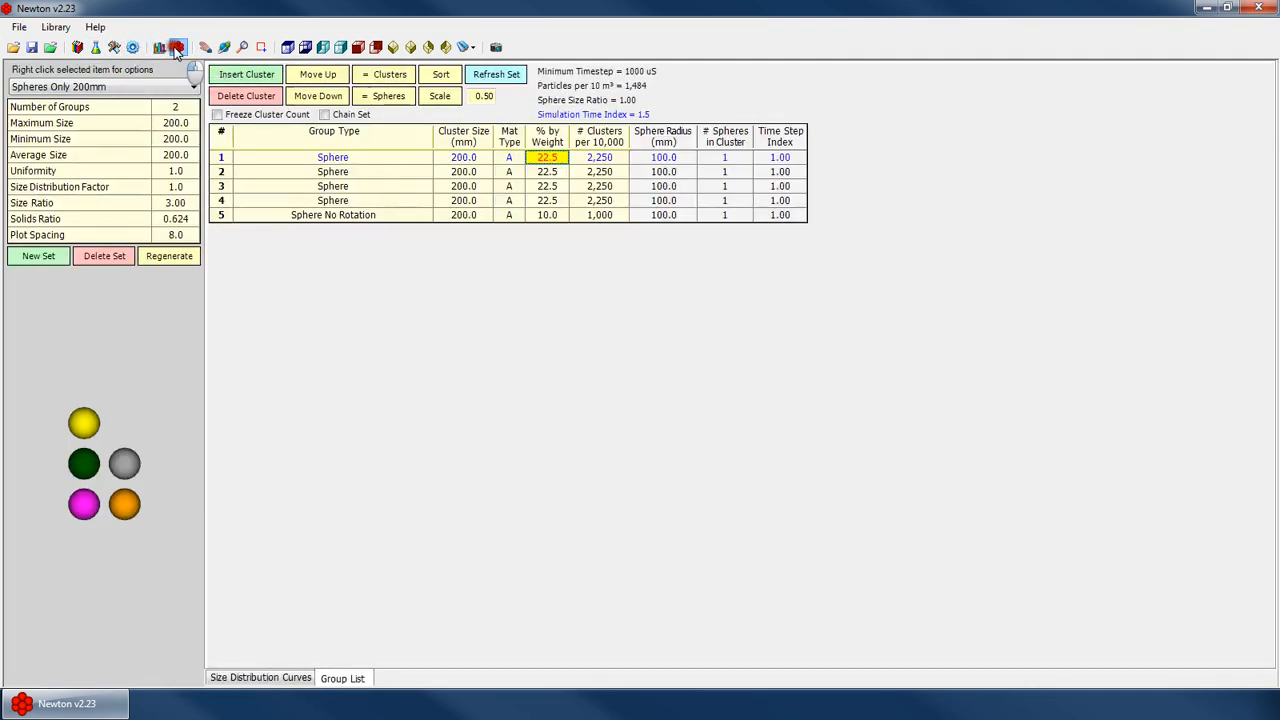
{"action": "left_click", "coordinate": [95, 47]}
{"action": "left_click", "coordinate": [132, 47]}
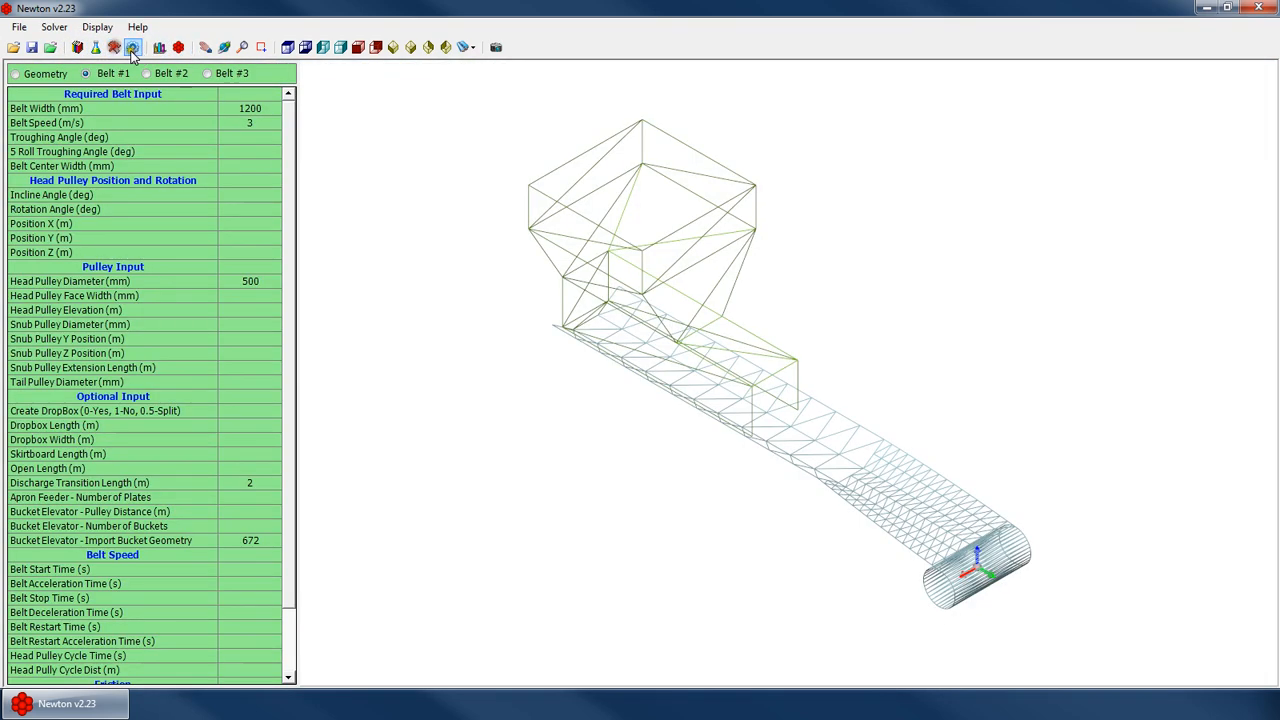
{"action": "left_click", "coordinate": [113, 47]}
{"action": "left_click", "coordinate": [159, 47]}
{"action": "left_click", "coordinate": [177, 47]}
{"action": "left_click", "coordinate": [95, 47]}
{"action": "left_click", "coordinate": [113, 47]}
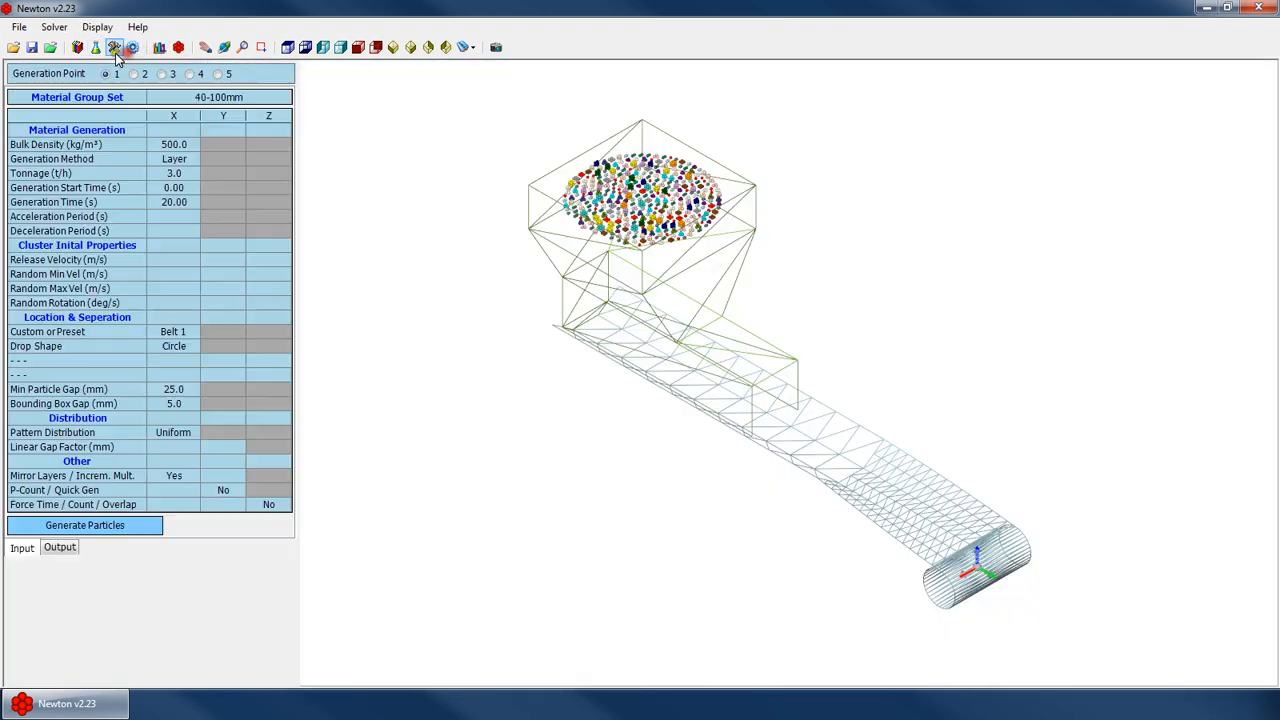
Open the playback file WearChute 30-60mm HF_merged.ucm from the AC-Tek folder
{"action": "left_click", "coordinate": [95, 47]}
{"action": "left_click", "coordinate": [77, 47]}
{"action": "left_click", "coordinate": [49, 49]}
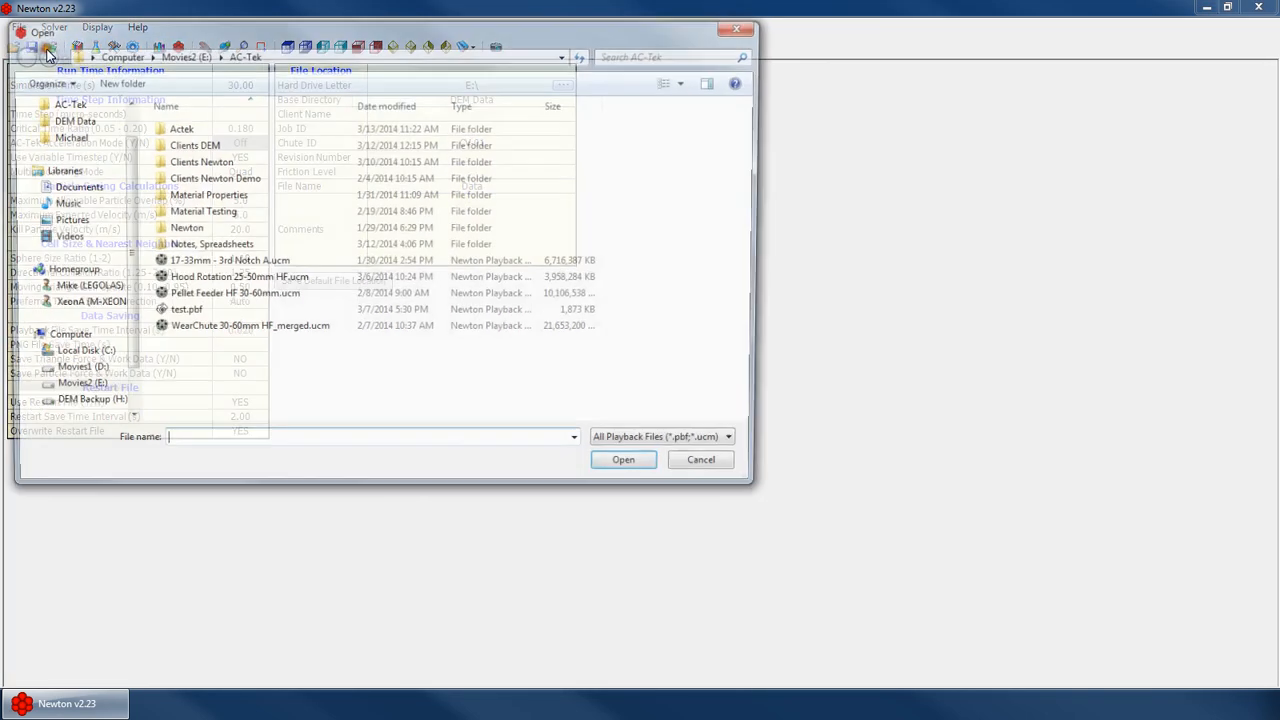
{"action": "double_click", "coordinate": [275, 328]}
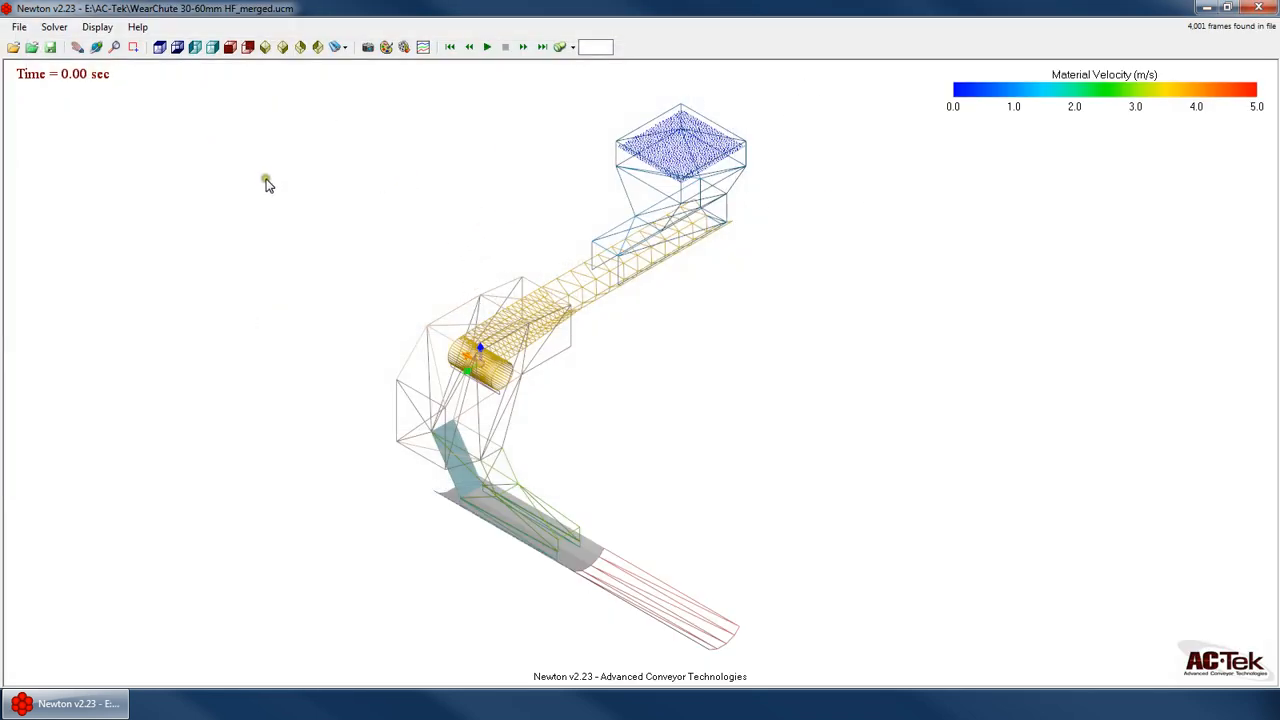
{"action": "left_click", "coordinate": [303, 166]}
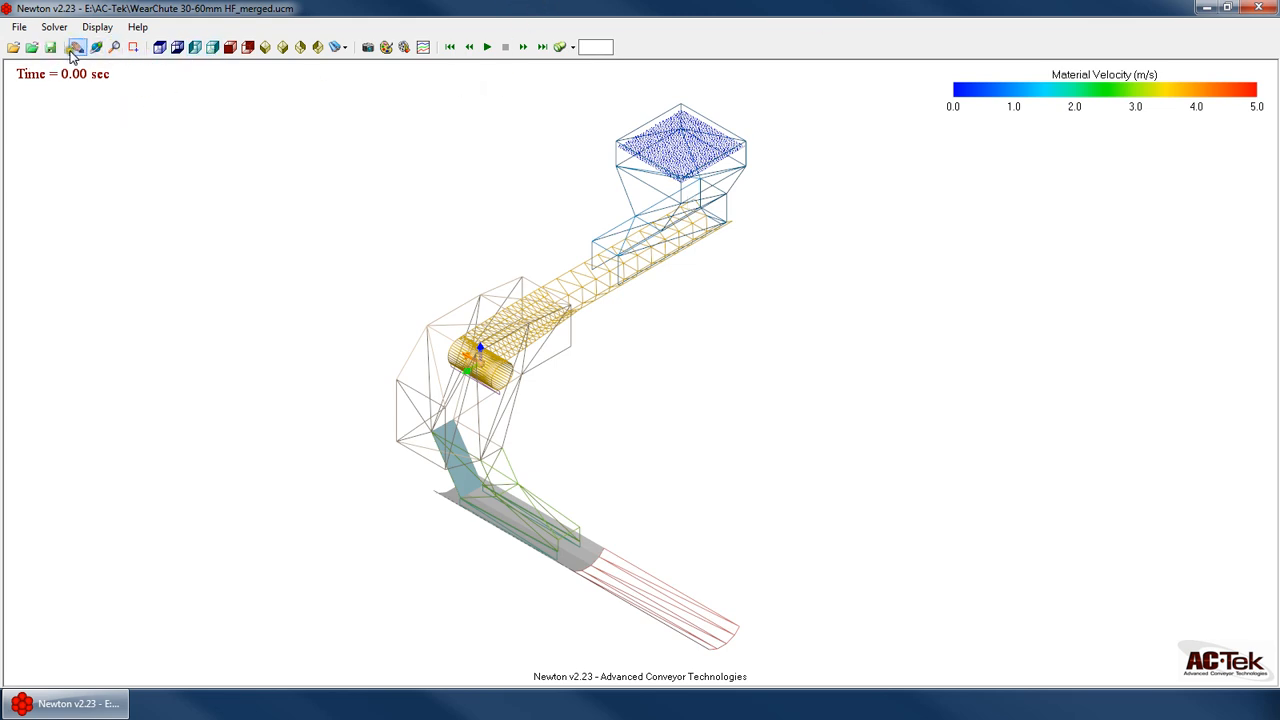
Bring up the Surface and Material Visualization settings, move them clear of the model, and advance the playback to its last frame
{"action": "left_click", "coordinate": [133, 47]}
{"action": "left_click", "coordinate": [119, 48]}
{"action": "left_click", "coordinate": [387, 47]}
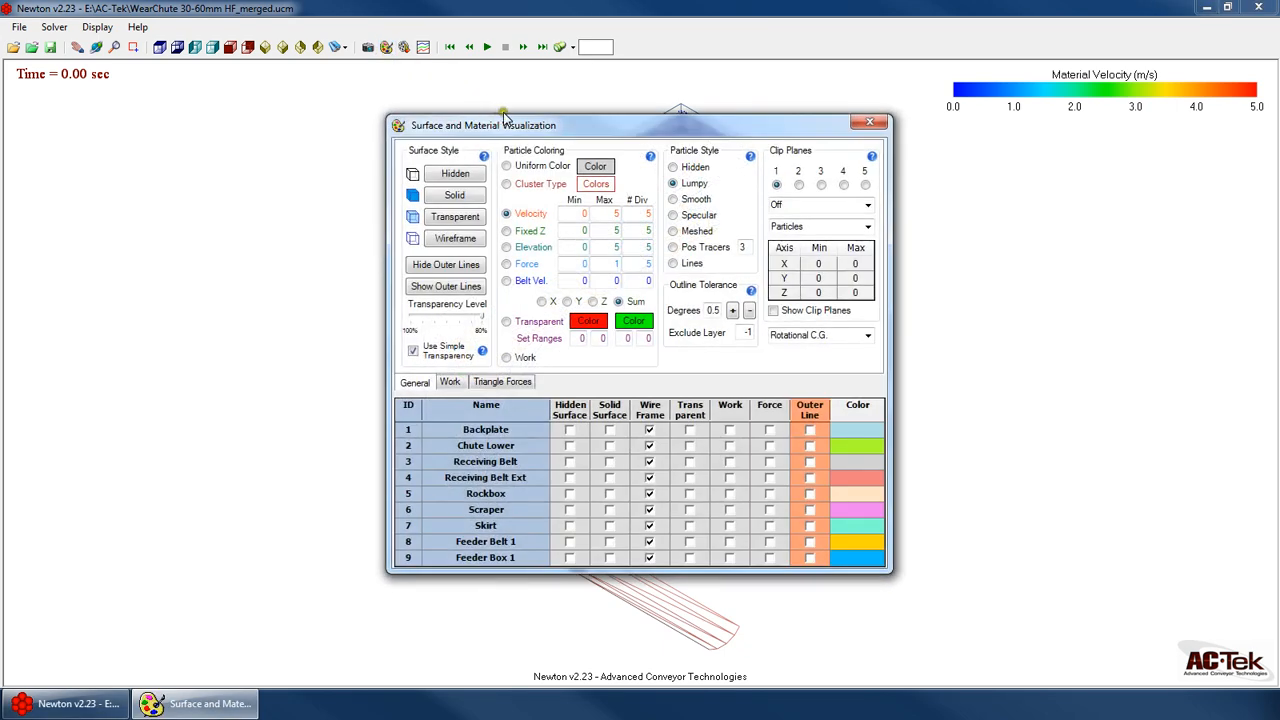
{"action": "left_click_drag", "start_coordinate": [621, 124], "coordinate": [296, 117]}
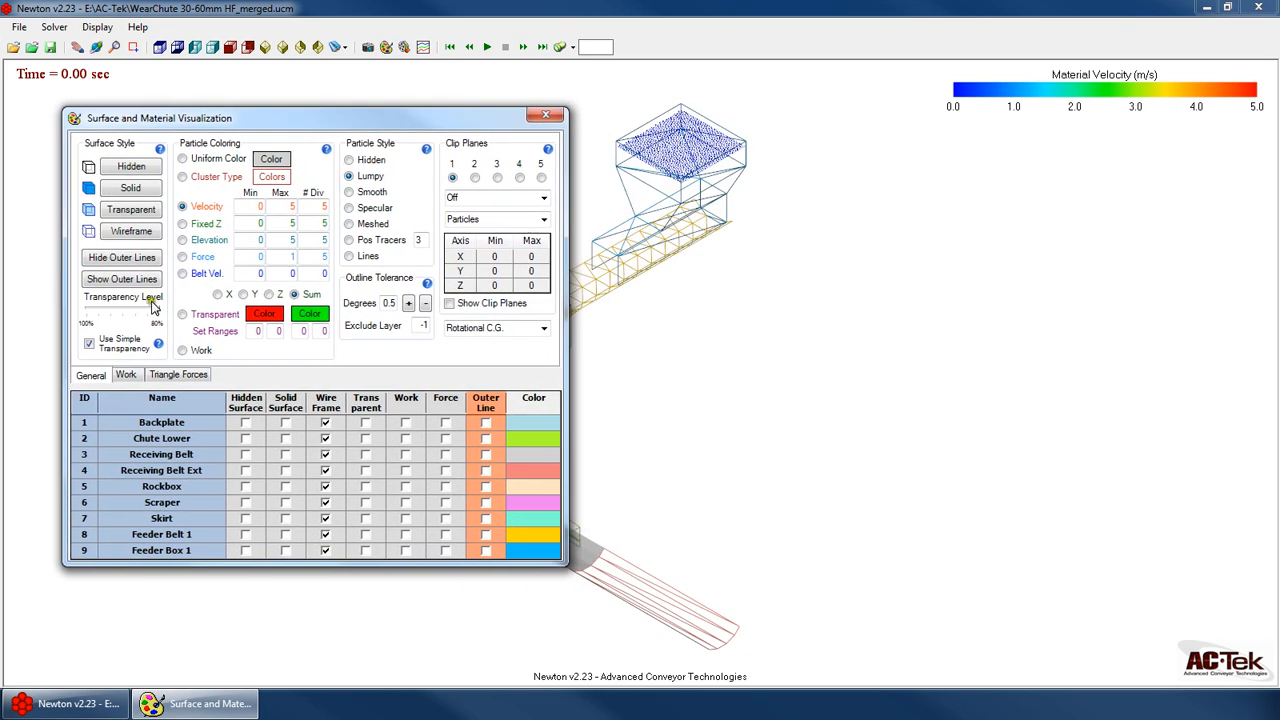
{"action": "left_click_drag", "start_coordinate": [433, 124], "coordinate": [418, 121]}
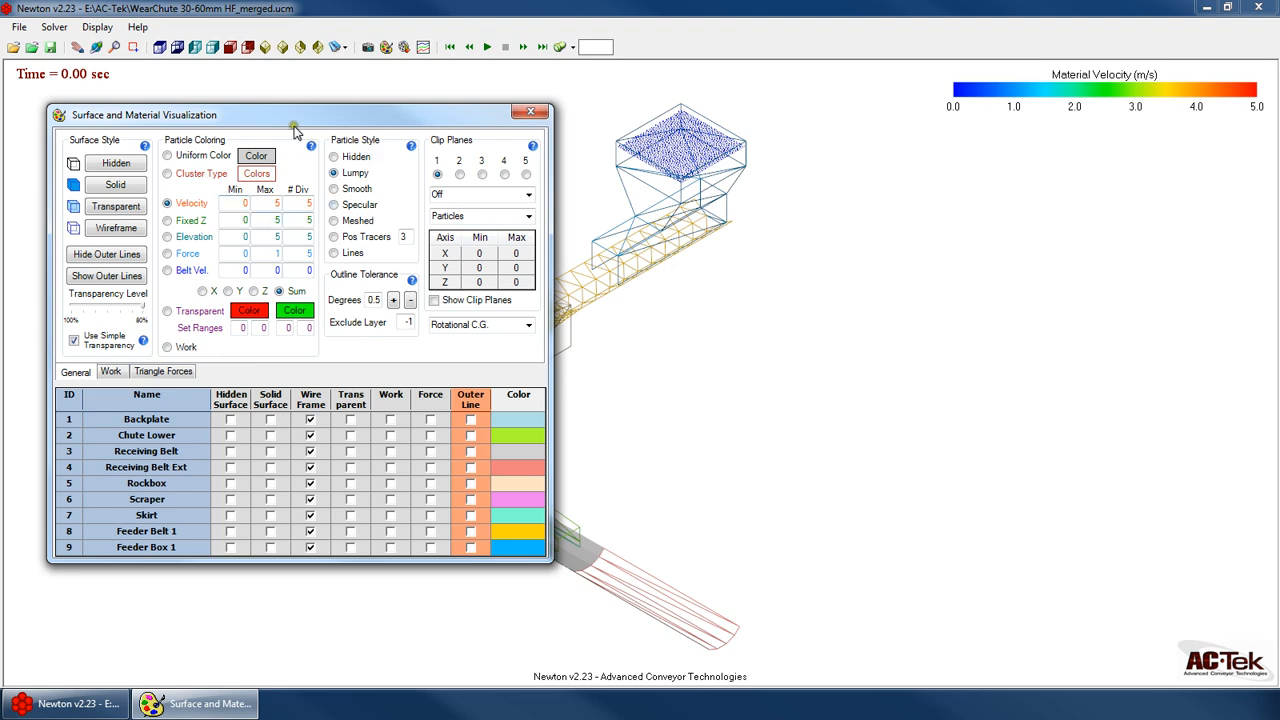
{"action": "left_click_drag", "start_coordinate": [300, 113], "coordinate": [917, 113]}
{"action": "left_click", "coordinate": [541, 46]}
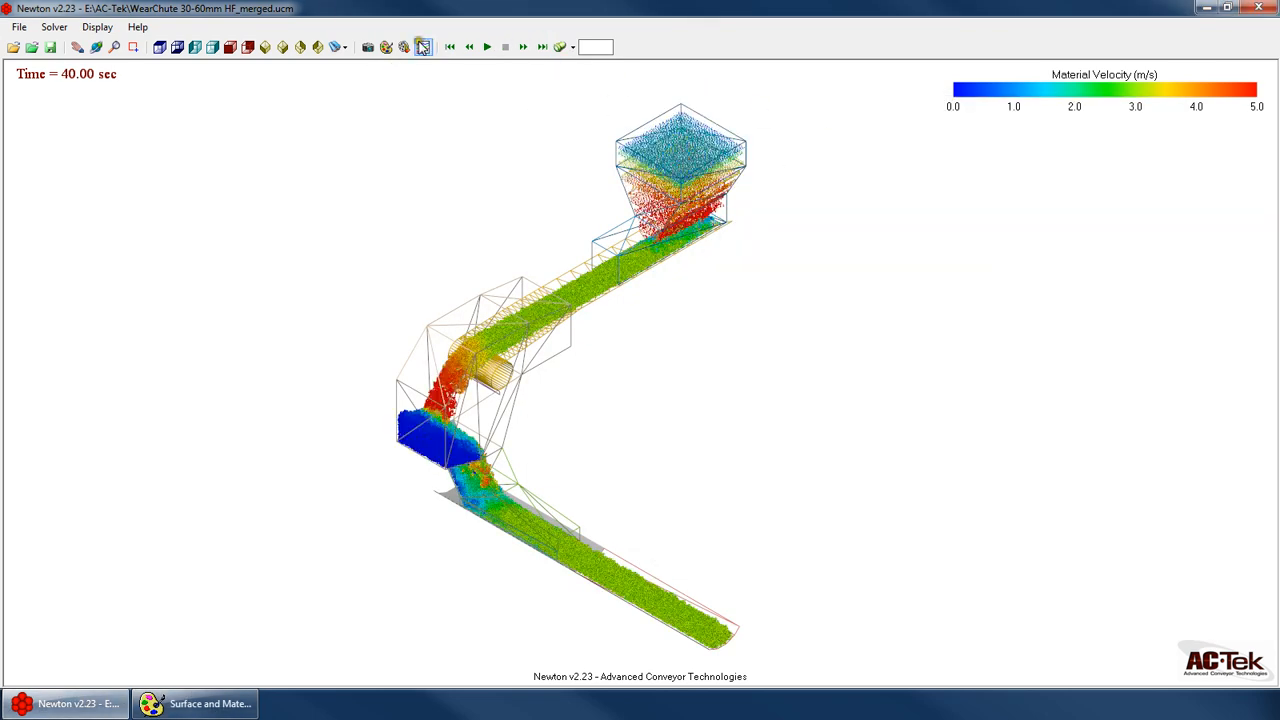
Display all geometry surfaces as solid, followed by switching all of them to transparent
{"action": "left_click", "coordinate": [196, 703]}
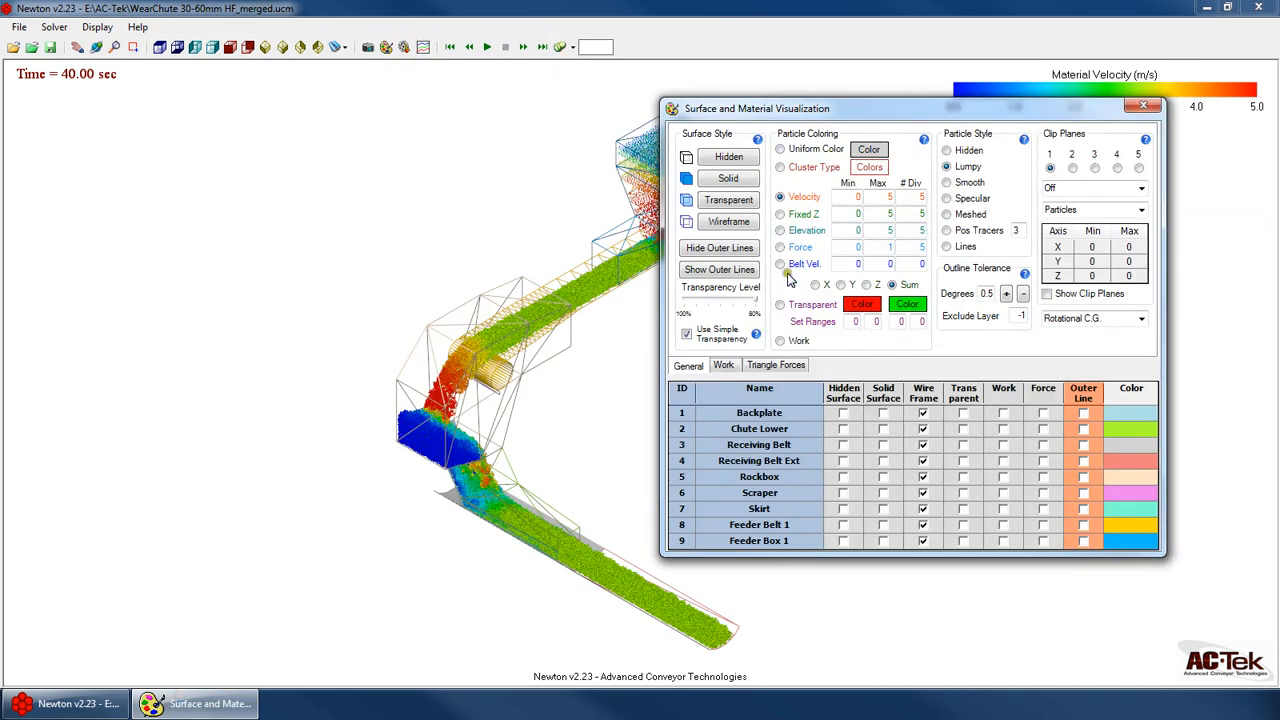
{"action": "left_click", "coordinate": [740, 179]}
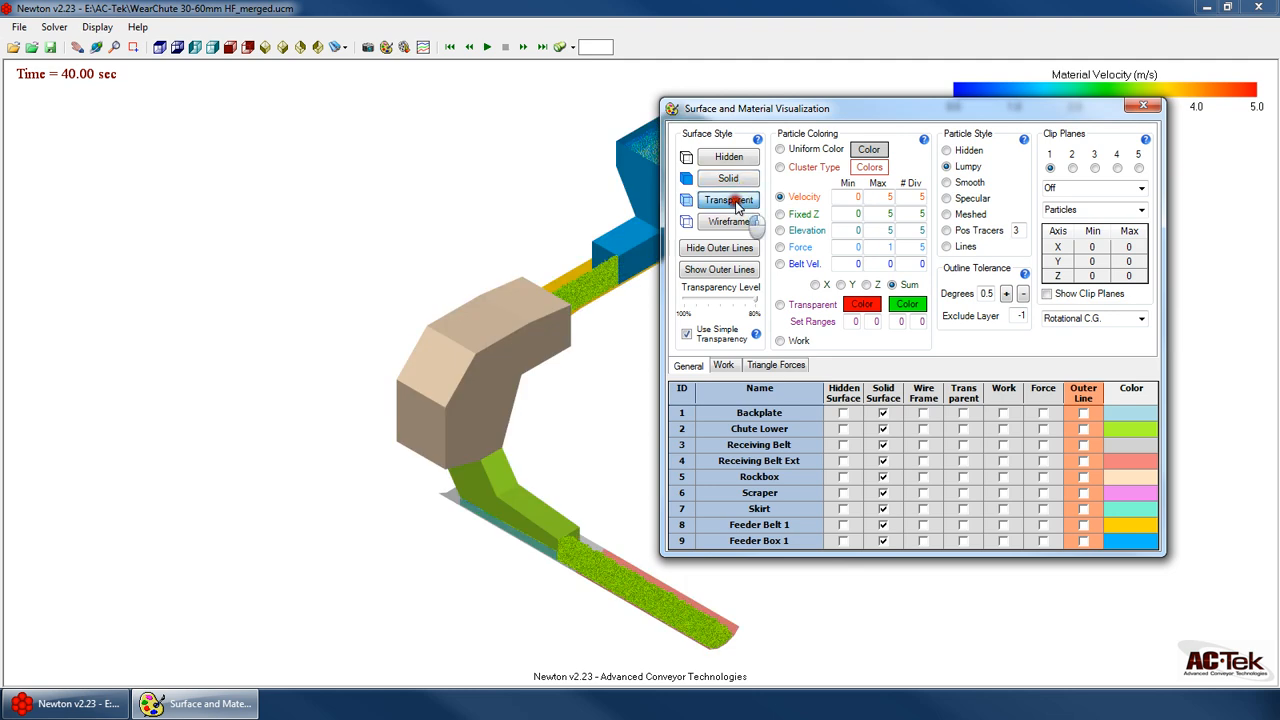
{"action": "left_click", "coordinate": [738, 201]}
Hide the Backplate, show Rockbox and Feeder Belt 1 as solid surfaces, and show Scraper as wireframe
{"action": "left_click", "coordinate": [843, 413]}
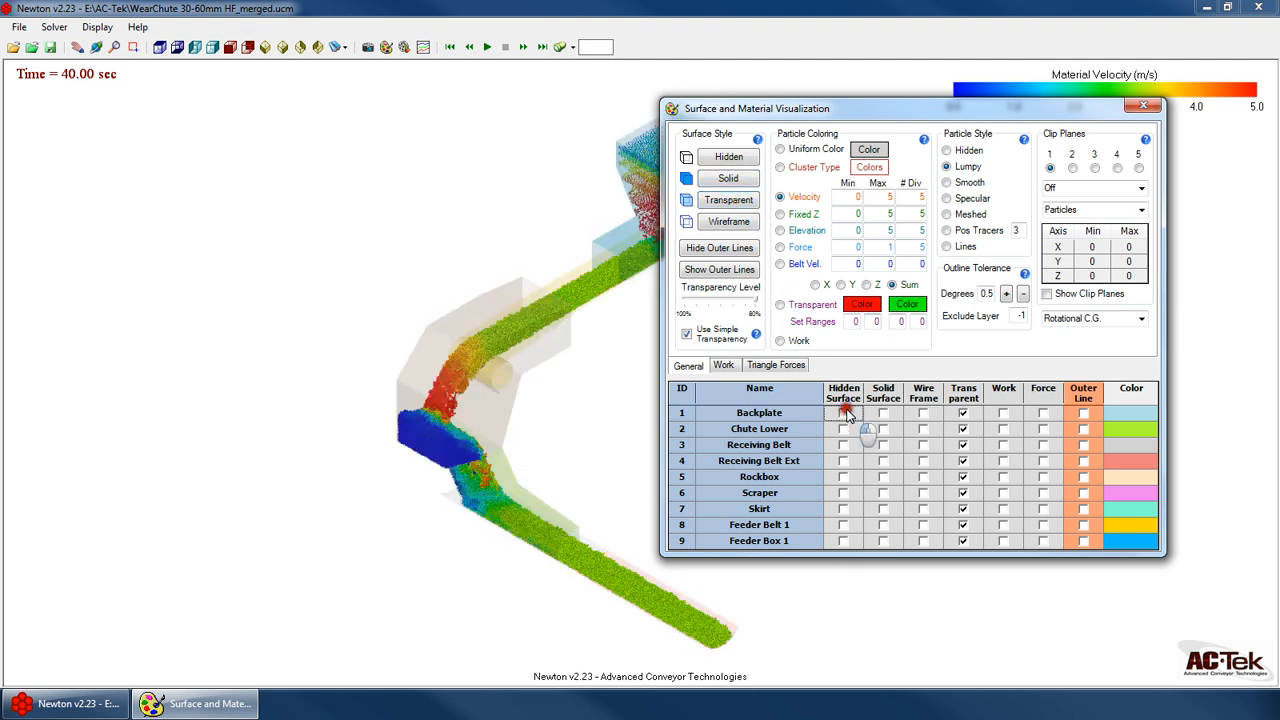
{"action": "left_click", "coordinate": [883, 477]}
{"action": "left_click", "coordinate": [883, 525]}
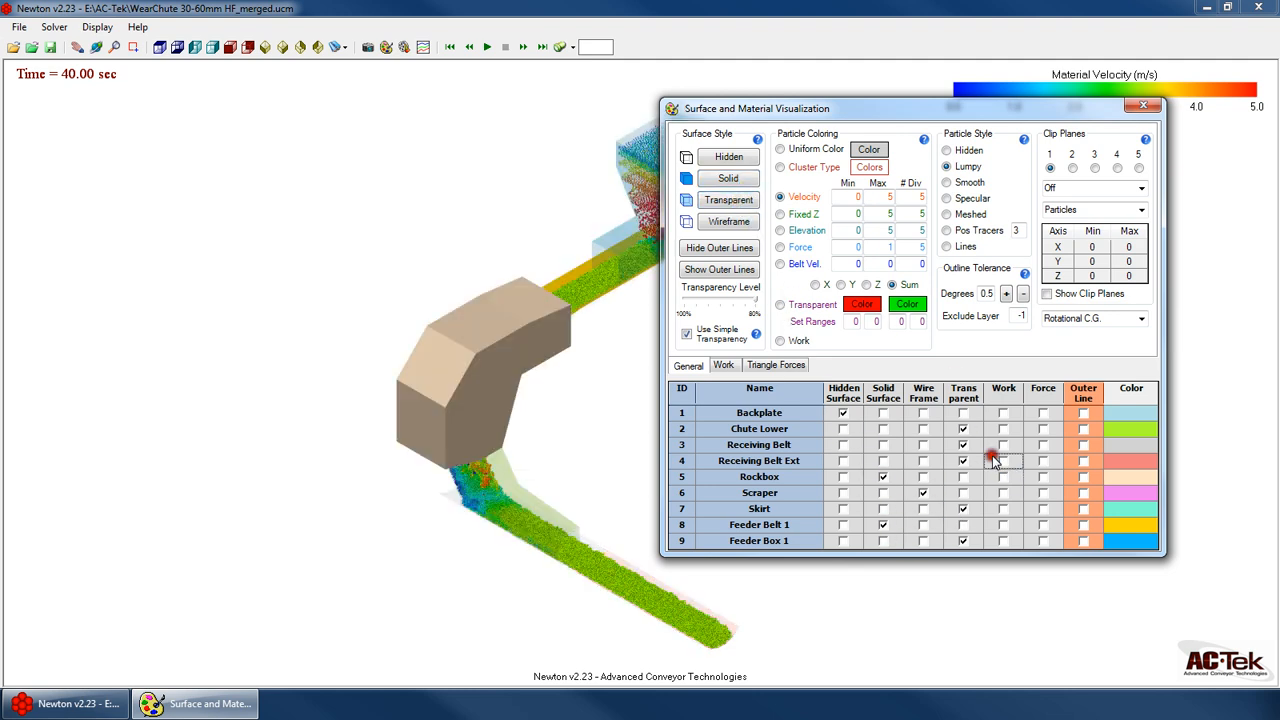
Try the work display on Receiving Belt Ext, restore it to transparent, and enable outer lines for it, Chute Lower and Feeder Belt 1
{"action": "left_click", "coordinate": [995, 460]}
{"action": "left_click", "coordinate": [1083, 429]}
{"action": "left_click", "coordinate": [1083, 461]}
{"action": "left_click", "coordinate": [1083, 525]}
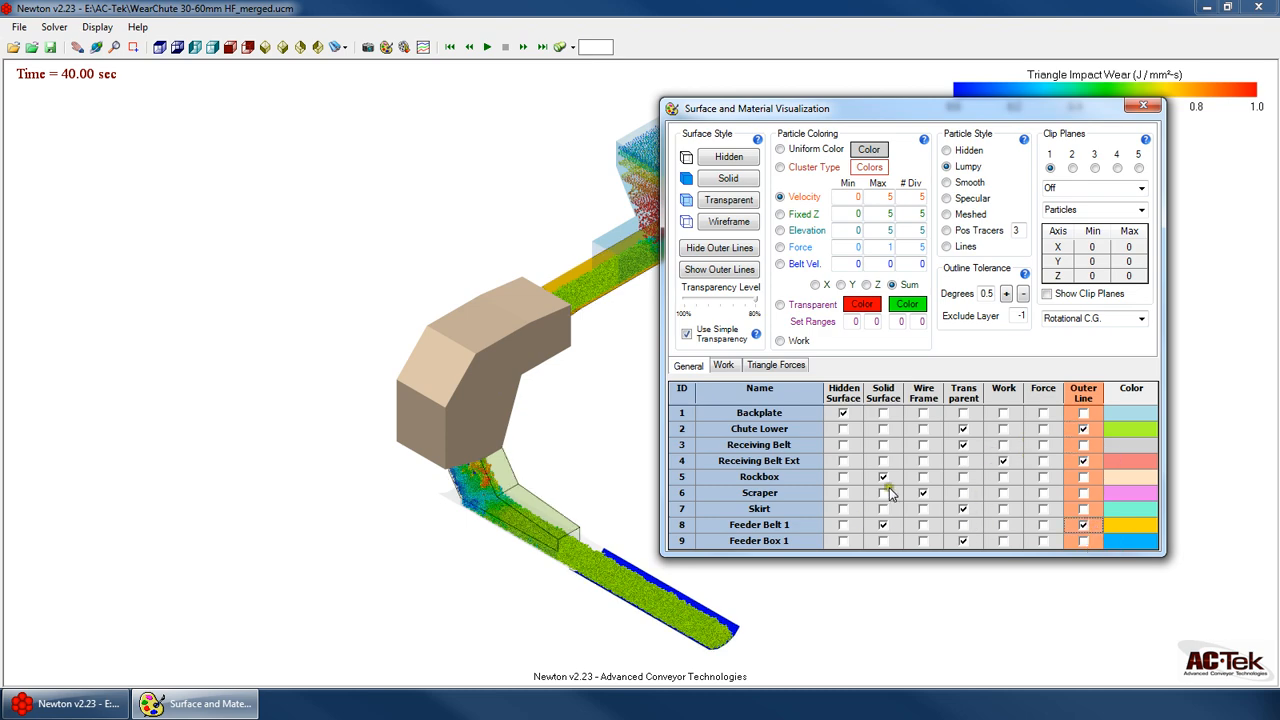
{"action": "left_click", "coordinate": [963, 461]}
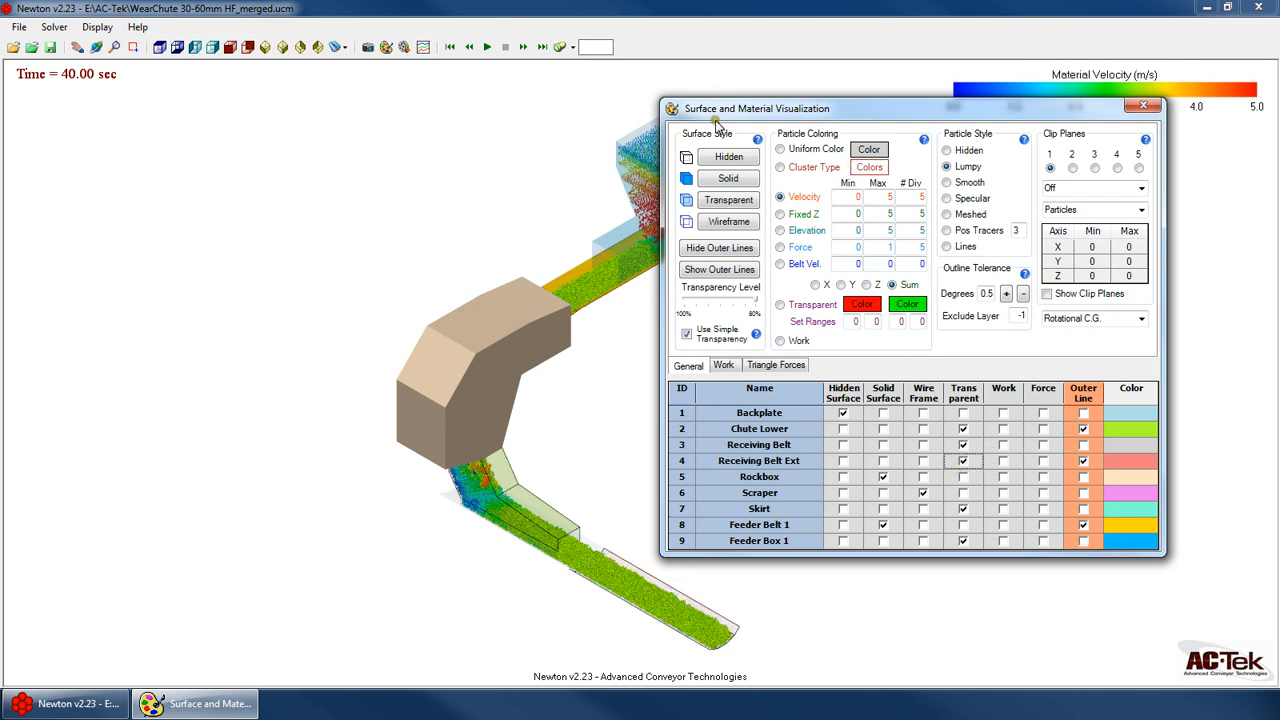
Set the particle style to Meshed and inspect the material falling onto the feeder belt up close
{"action": "left_click", "coordinate": [479, 236]}
{"action": "scroll", "coordinate": [662, 153], "scroll_direction": "up", "scroll_amount": 10}
{"action": "scroll", "coordinate": [617, 452], "scroll_direction": "up", "scroll_amount": 1}
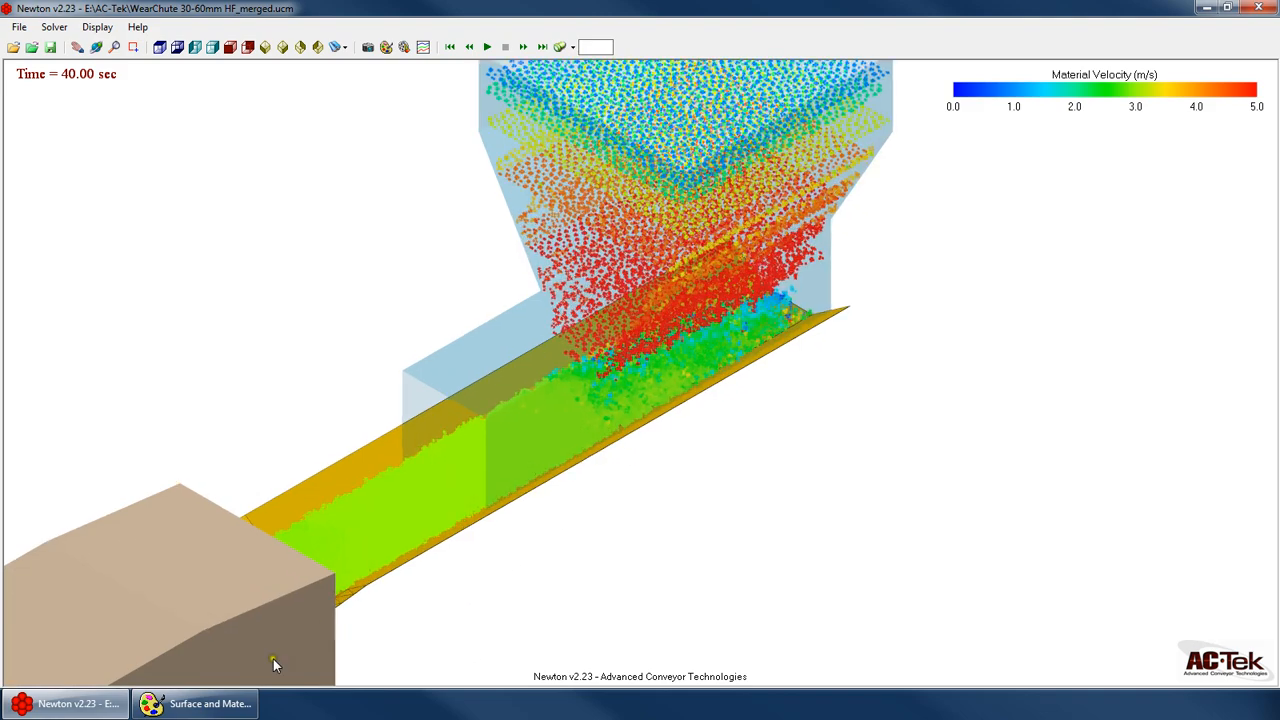
{"action": "left_click", "coordinate": [200, 703]}
{"action": "left_click_drag", "start_coordinate": [982, 100], "coordinate": [1094, 175]}
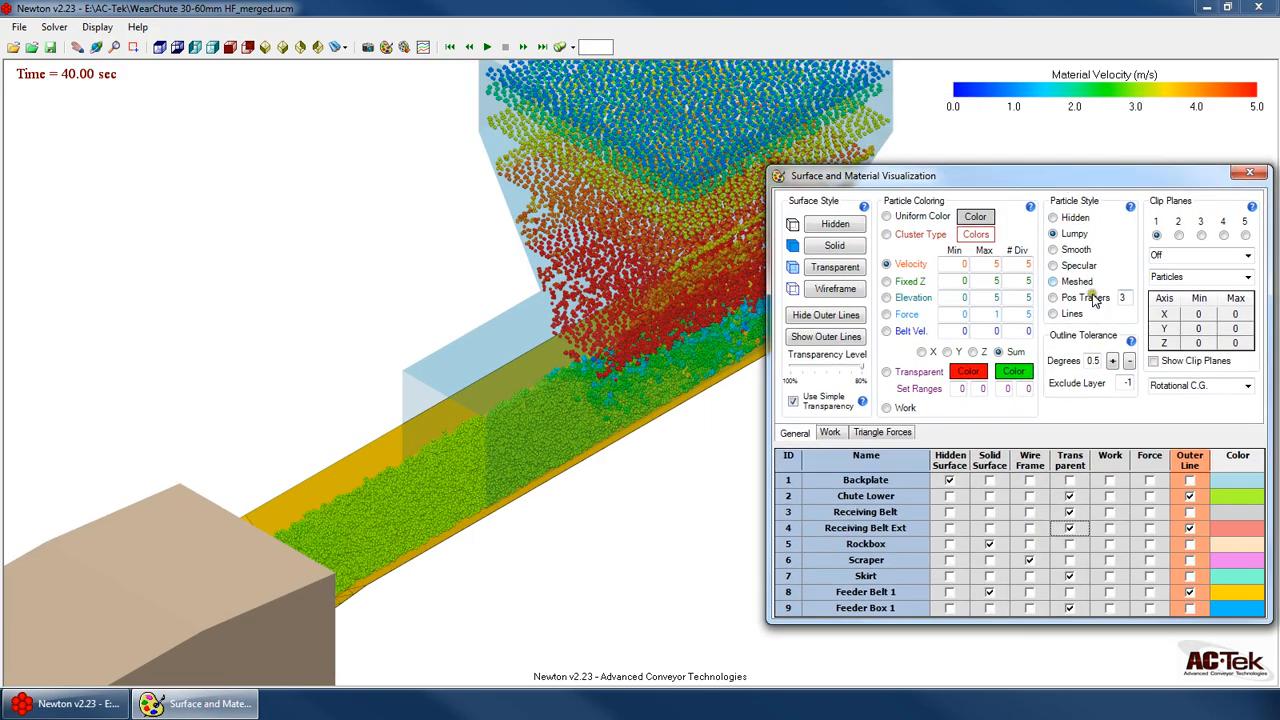
{"action": "left_click", "coordinate": [1053, 282]}
{"action": "left_click", "coordinate": [564, 305]}
{"action": "scroll", "coordinate": [549, 262], "scroll_direction": "up", "scroll_amount": 10}
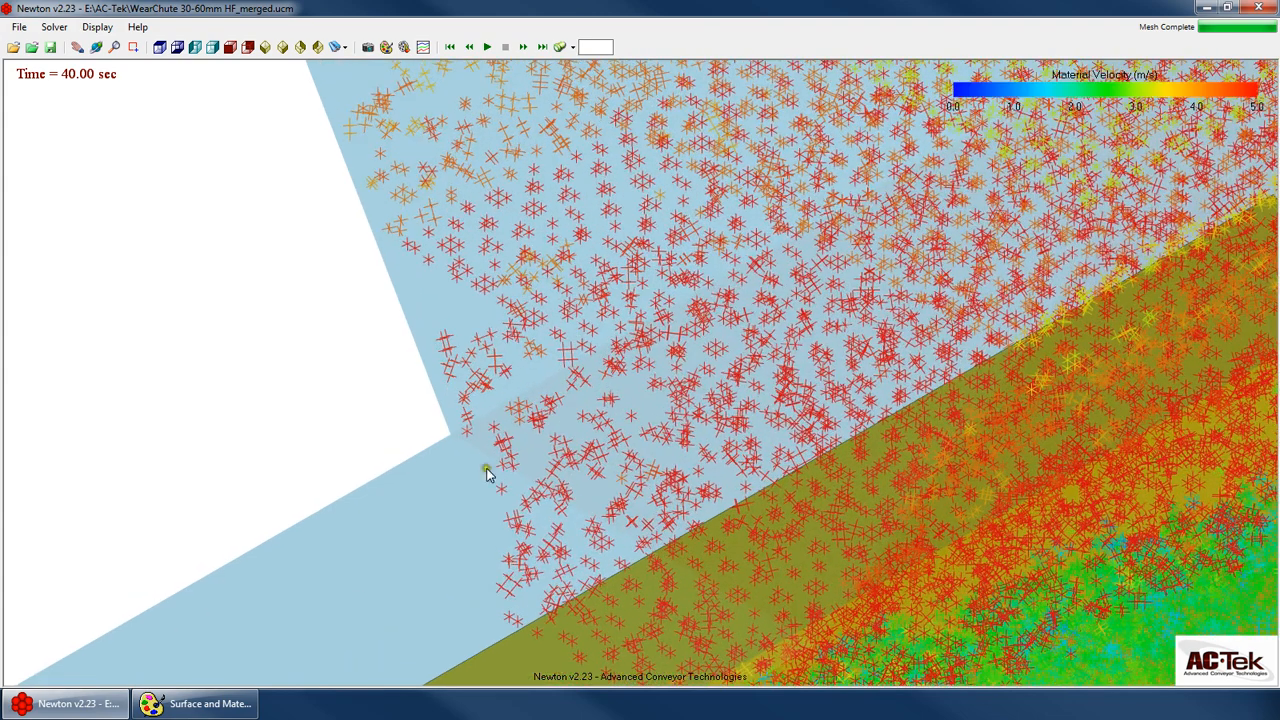
Try the Lumpy particle style, switch to Pos Tracers, and rewind the playback frame by frame to 39.95 s
{"action": "left_click", "coordinate": [200, 703]}
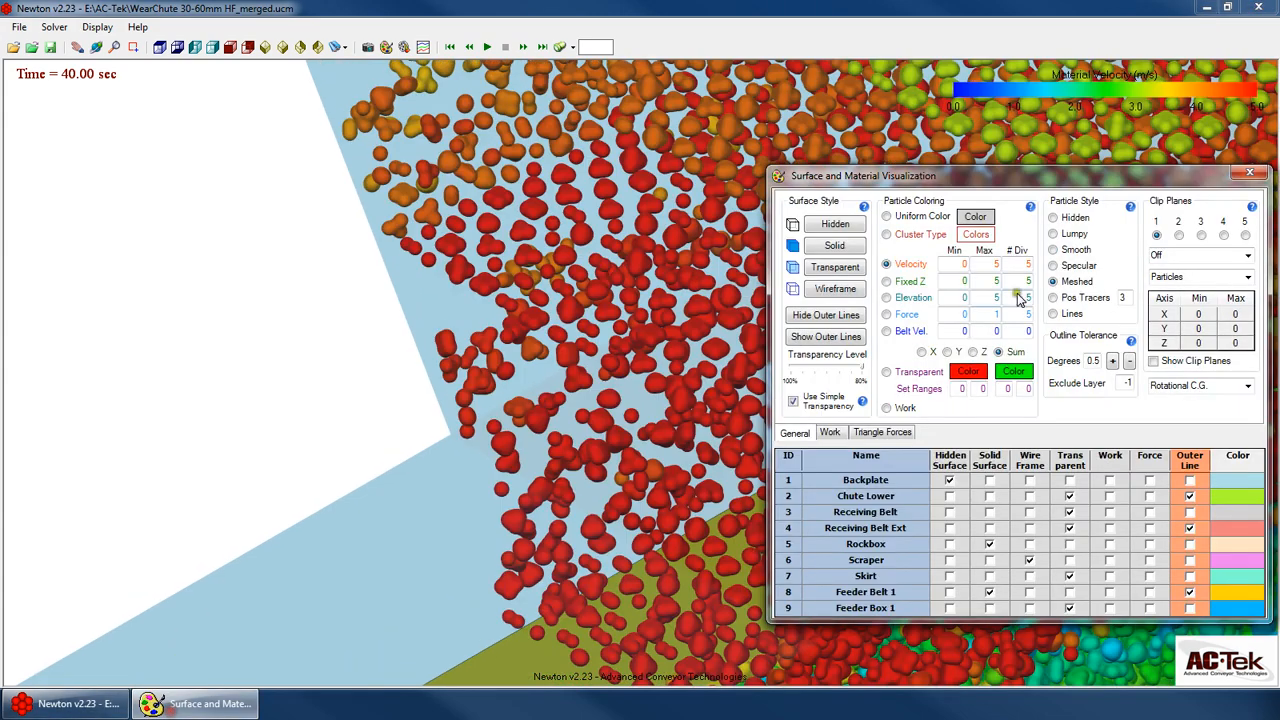
{"action": "left_click", "coordinate": [1066, 236]}
{"action": "left_click", "coordinate": [1085, 298]}
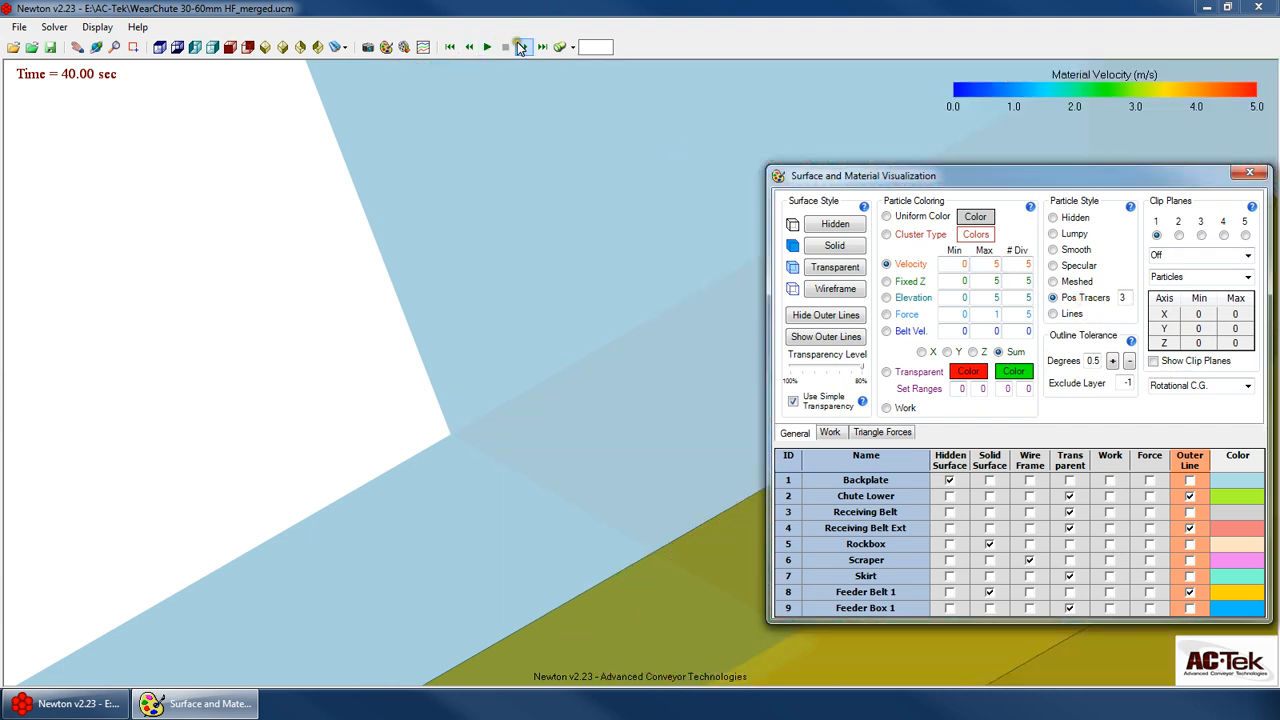
{"action": "left_click", "coordinate": [520, 49]}
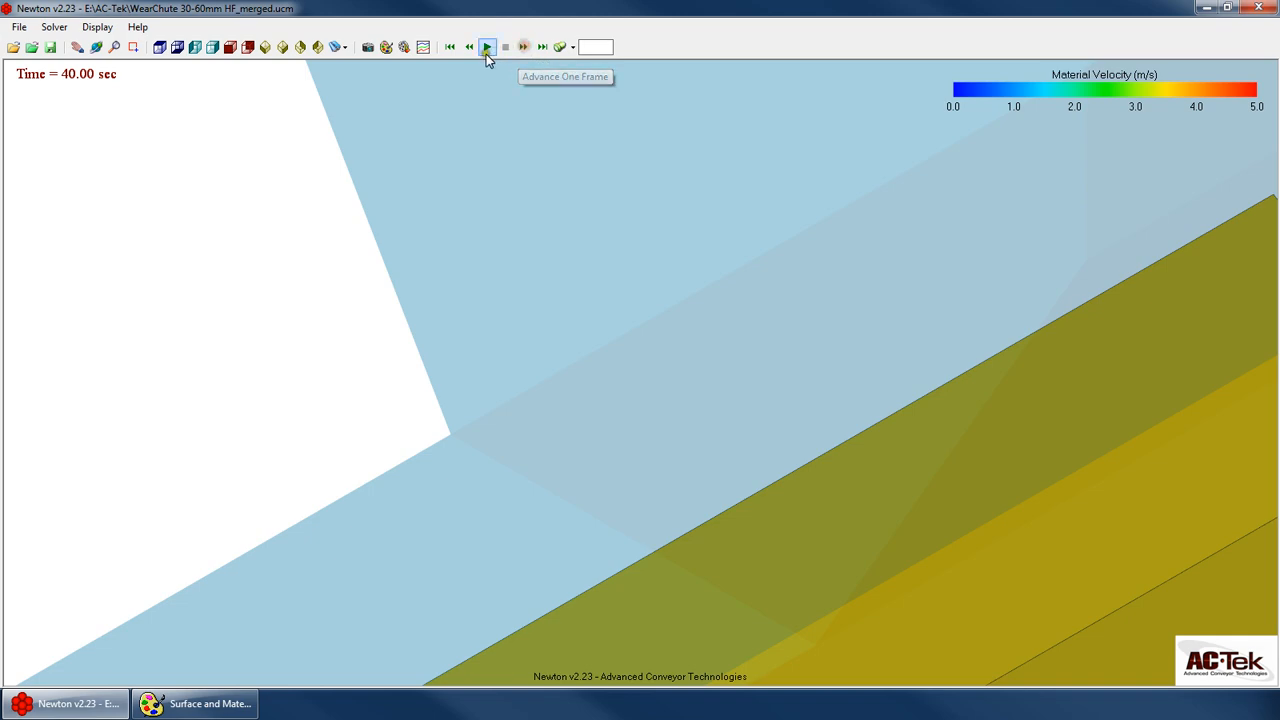
{"action": "left_click", "coordinate": [469, 48]}
{"action": "left_click", "coordinate": [469, 48]}
{"action": "left_click", "coordinate": [469, 48]}
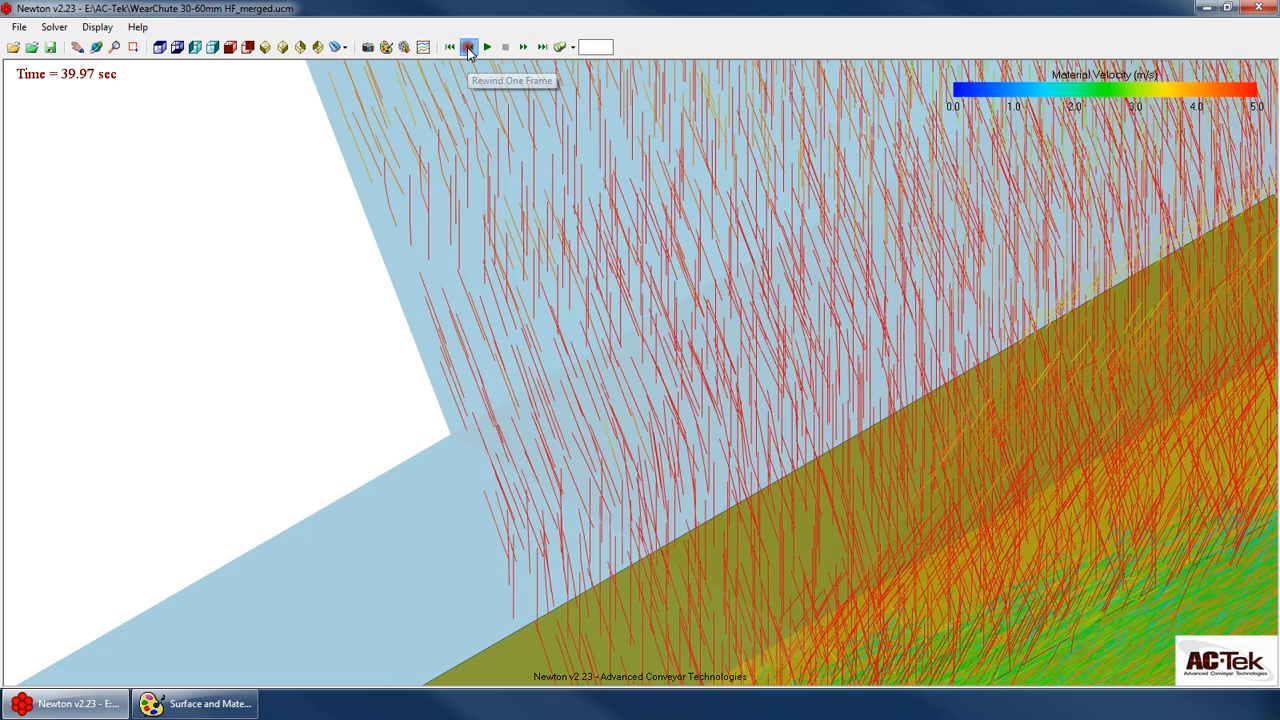
{"action": "left_click", "coordinate": [469, 48]}
{"action": "left_click", "coordinate": [469, 48]}
Examine the particle tracers along the feeder, rockbox and lower chute, viewing the model from several orbit angles
{"action": "scroll", "coordinate": [663, 94], "scroll_direction": "down", "scroll_amount": 6}
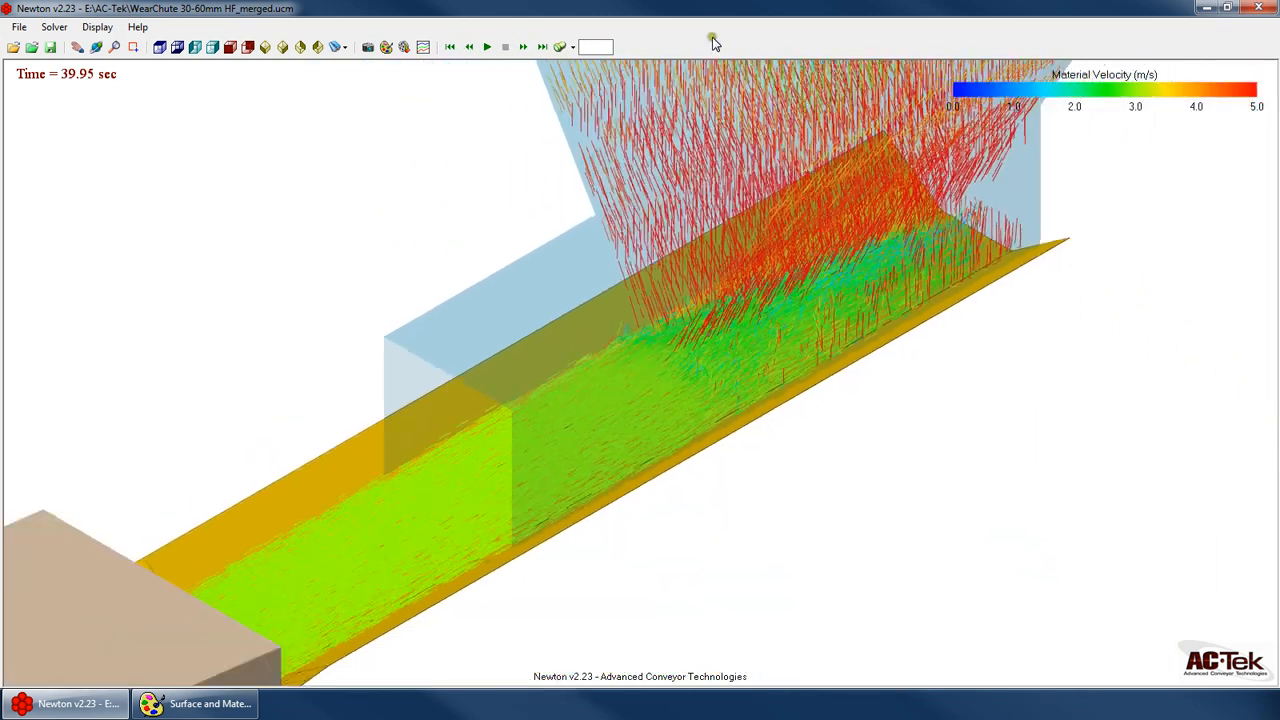
{"action": "scroll", "coordinate": [712, 37], "scroll_direction": "down", "scroll_amount": 8}
{"action": "scroll", "coordinate": [525, 410], "scroll_direction": "up", "scroll_amount": 3}
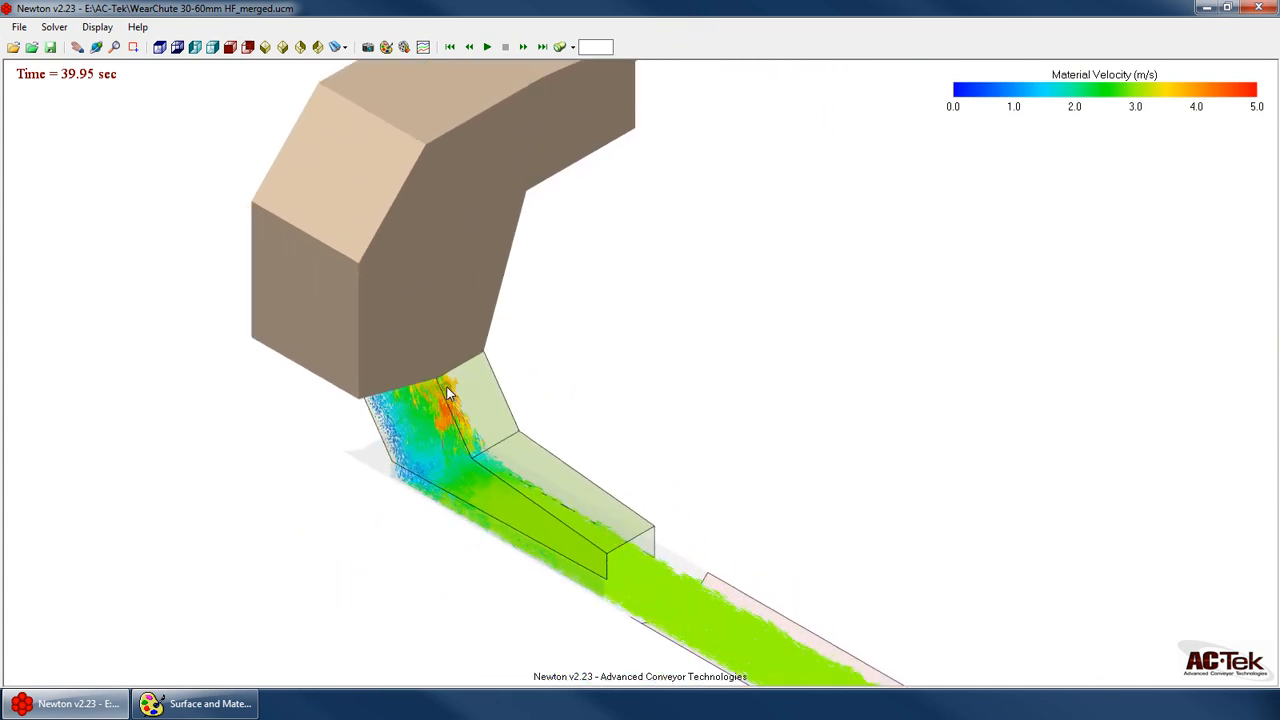
{"action": "scroll", "coordinate": [354, 474], "scroll_direction": "down", "scroll_amount": 6}
{"action": "scroll", "coordinate": [712, 127], "scroll_direction": "up", "scroll_amount": 4}
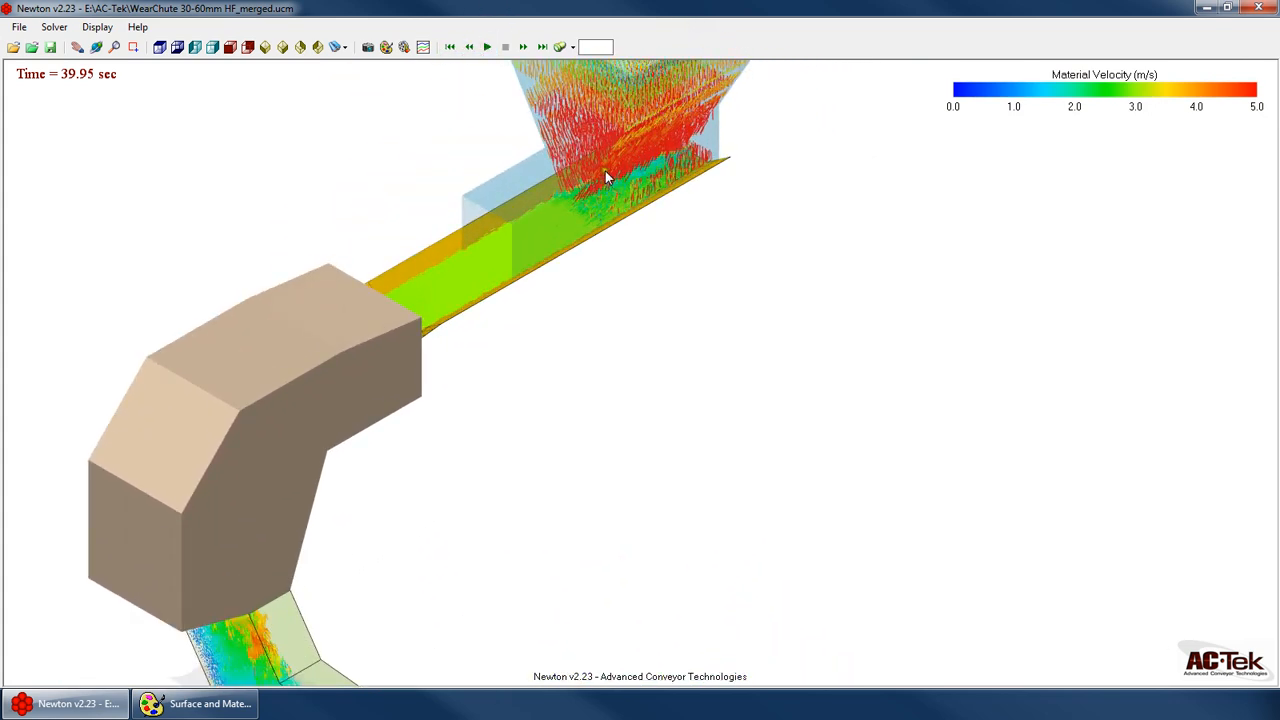
{"action": "left_click", "coordinate": [386, 47]}
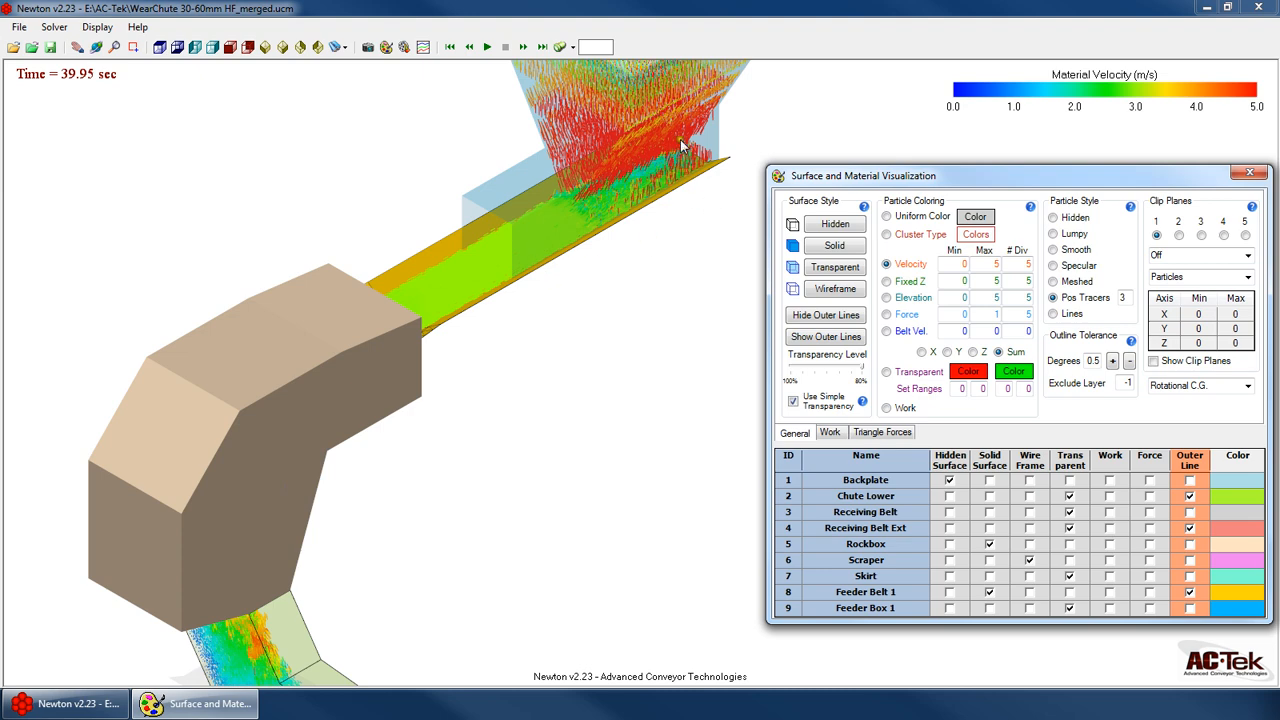
{"action": "left_click_drag", "start_coordinate": [705, 175], "coordinate": [560, 314]}
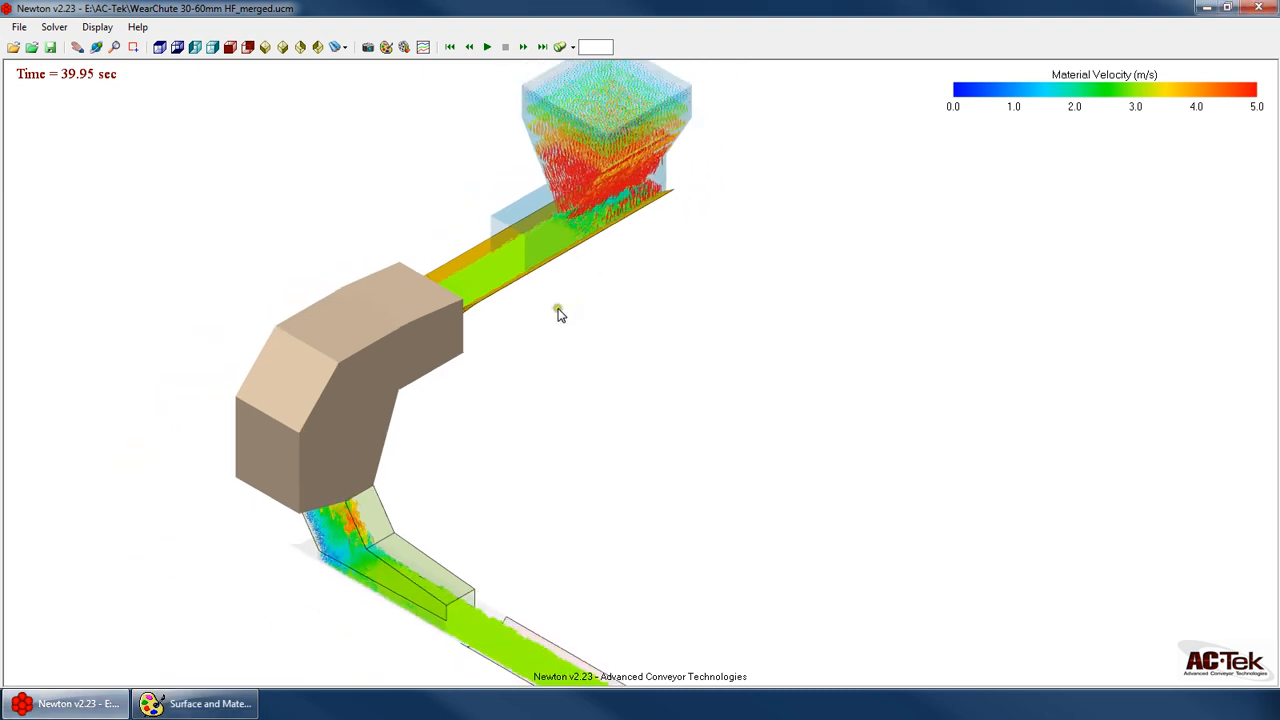
{"action": "right_click", "coordinate": [603, 249]}
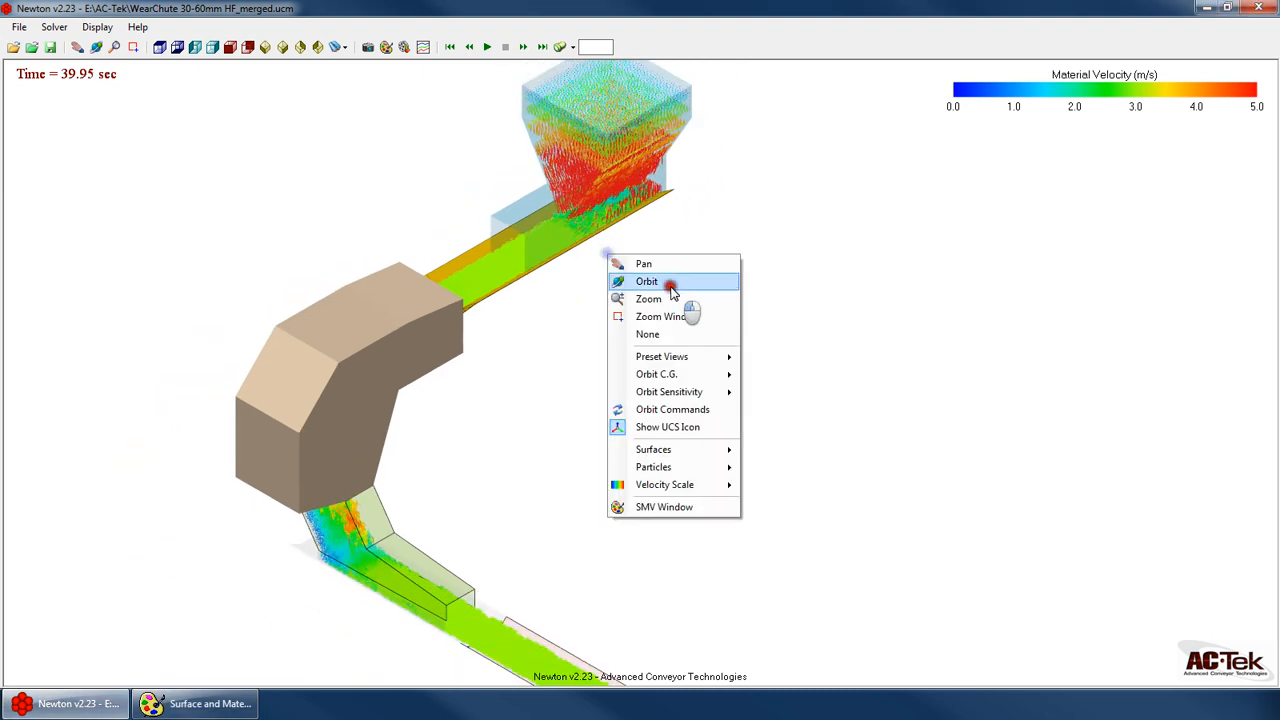
{"action": "left_click", "coordinate": [669, 285]}
{"action": "left_click_drag", "start_coordinate": [660, 285], "coordinate": [420, 321]}
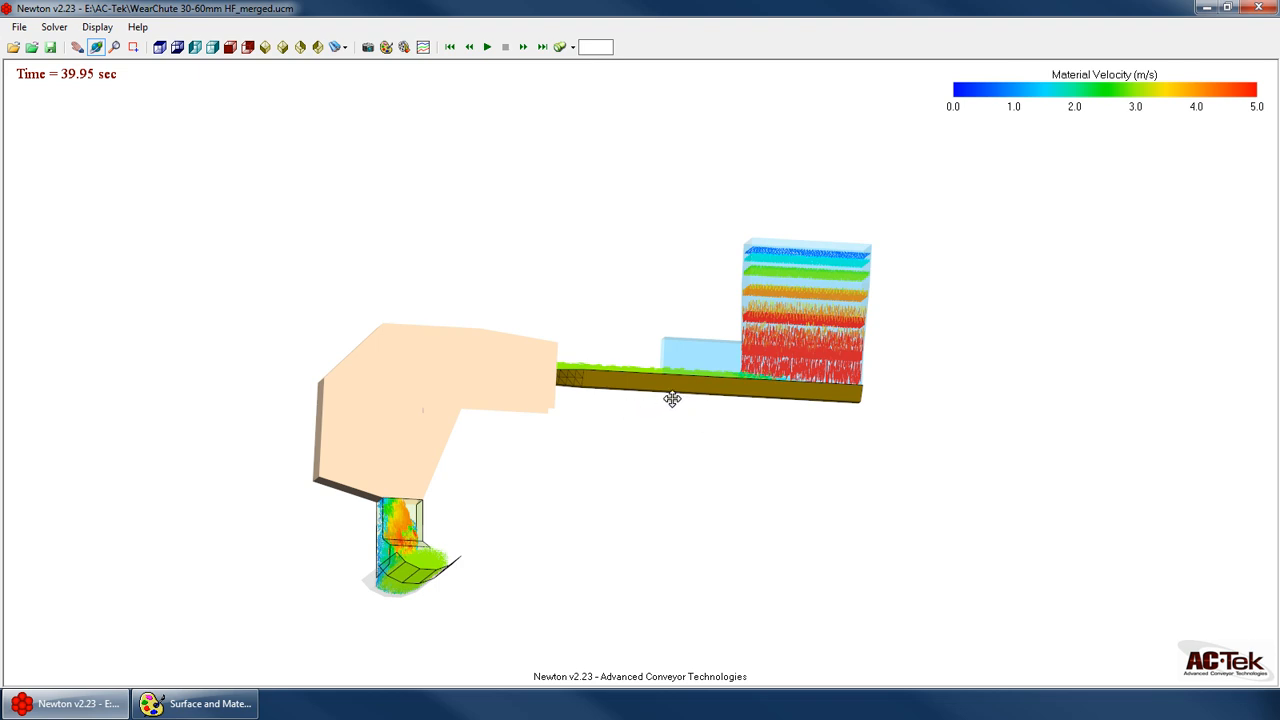
{"action": "left_click_drag", "start_coordinate": [672, 399], "coordinate": [561, 355]}
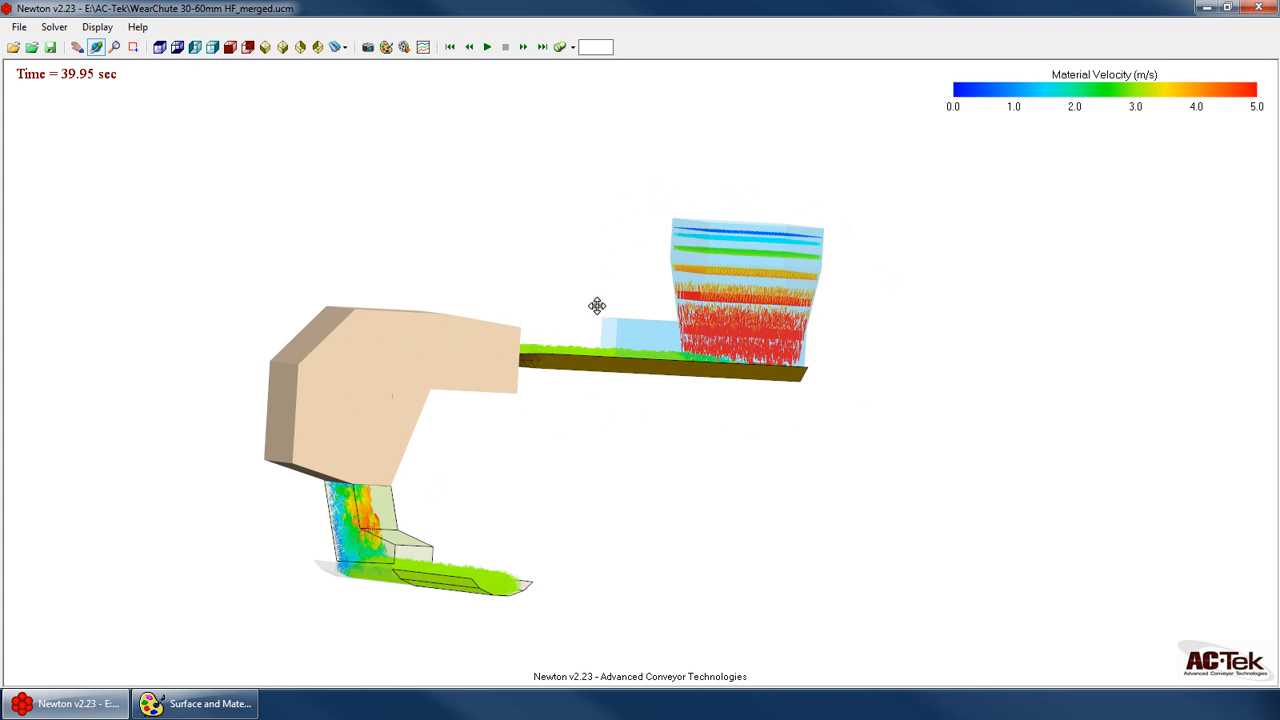
{"action": "left_click_drag", "start_coordinate": [373, 418], "coordinate": [345, 332]}
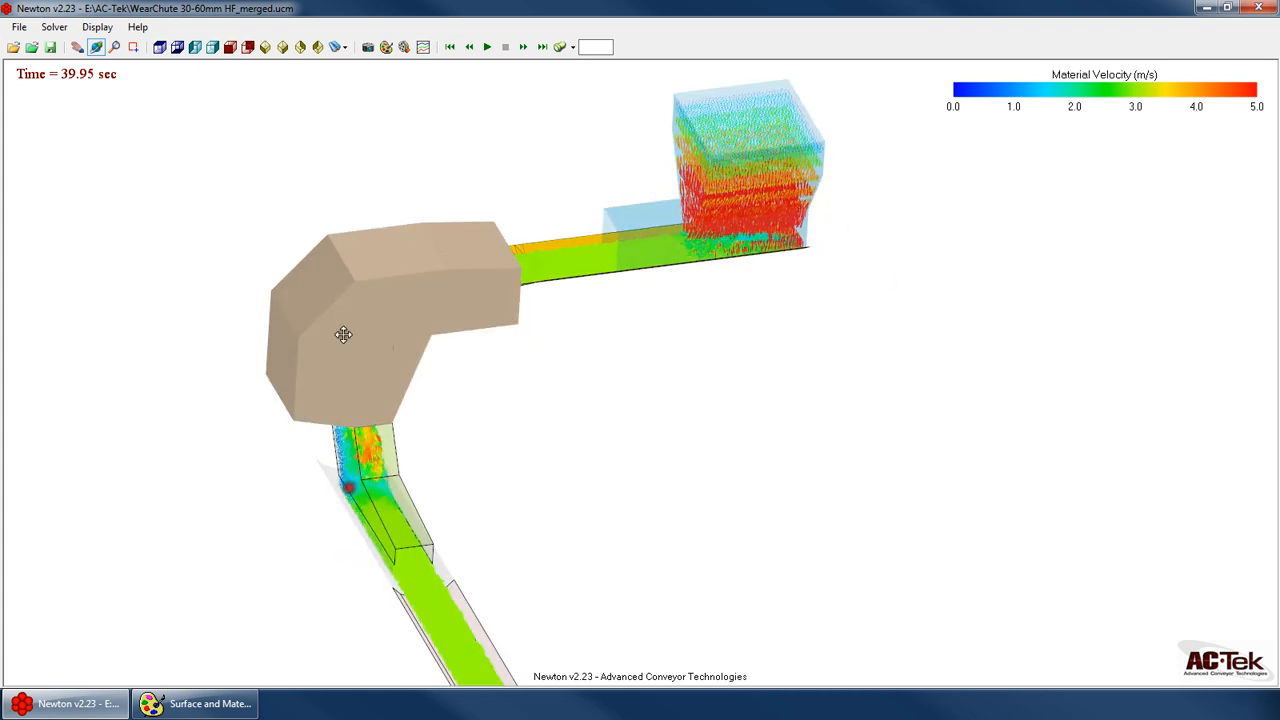
Start the AVI Creator and add key frames at frame 3995 and frame 2533
{"action": "left_click", "coordinate": [388, 47]}
{"action": "left_click", "coordinate": [404, 47]}
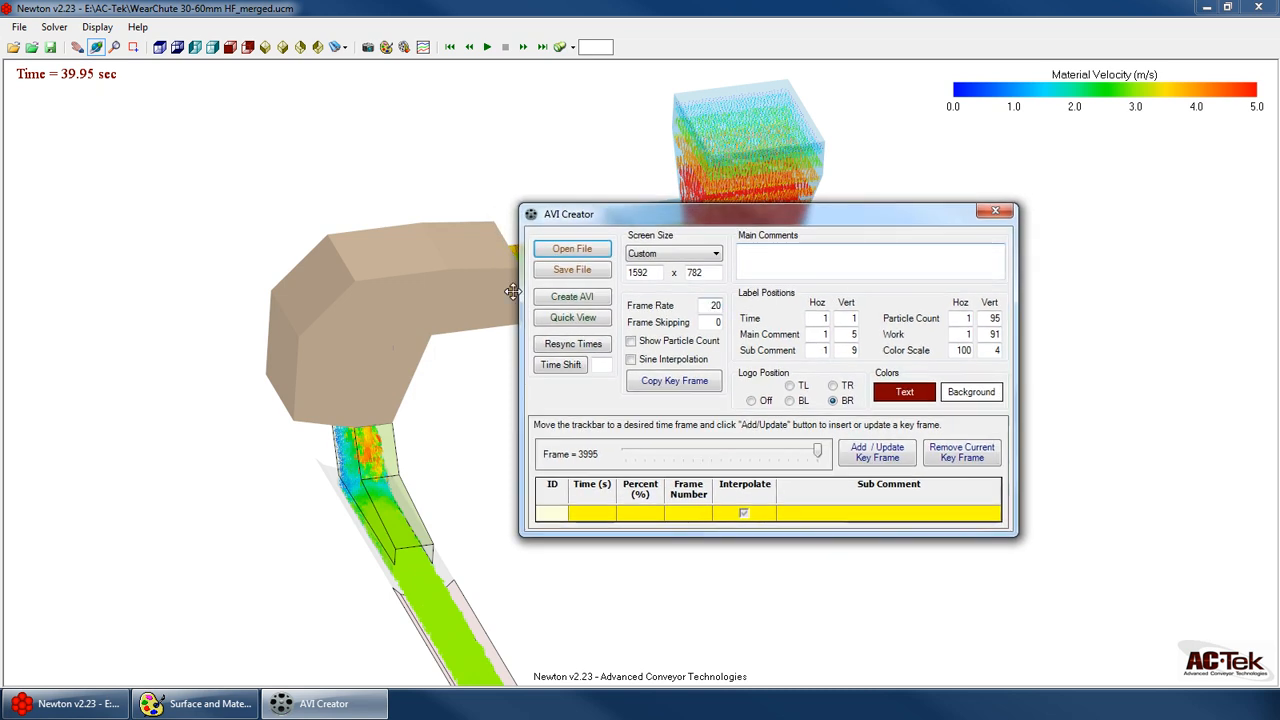
{"action": "left_click", "coordinate": [868, 451]}
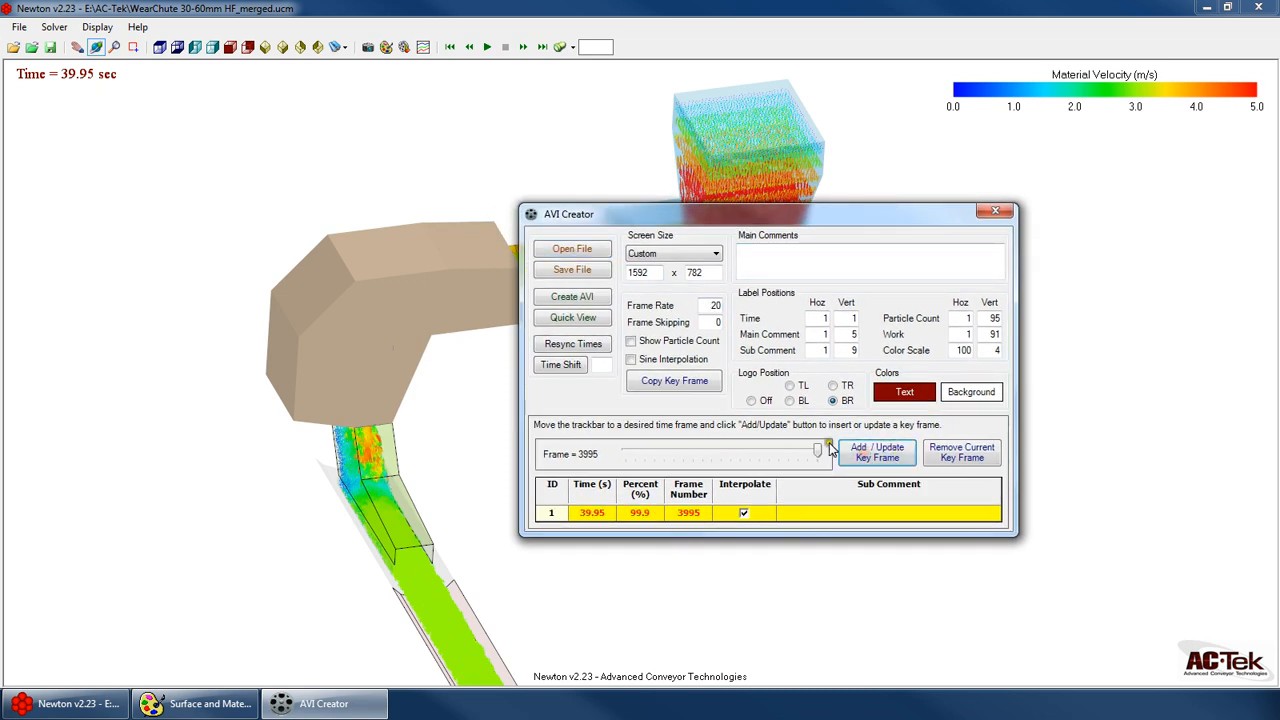
{"action": "left_click", "coordinate": [757, 451]}
{"action": "left_click_drag", "start_coordinate": [762, 453], "coordinate": [666, 449]}
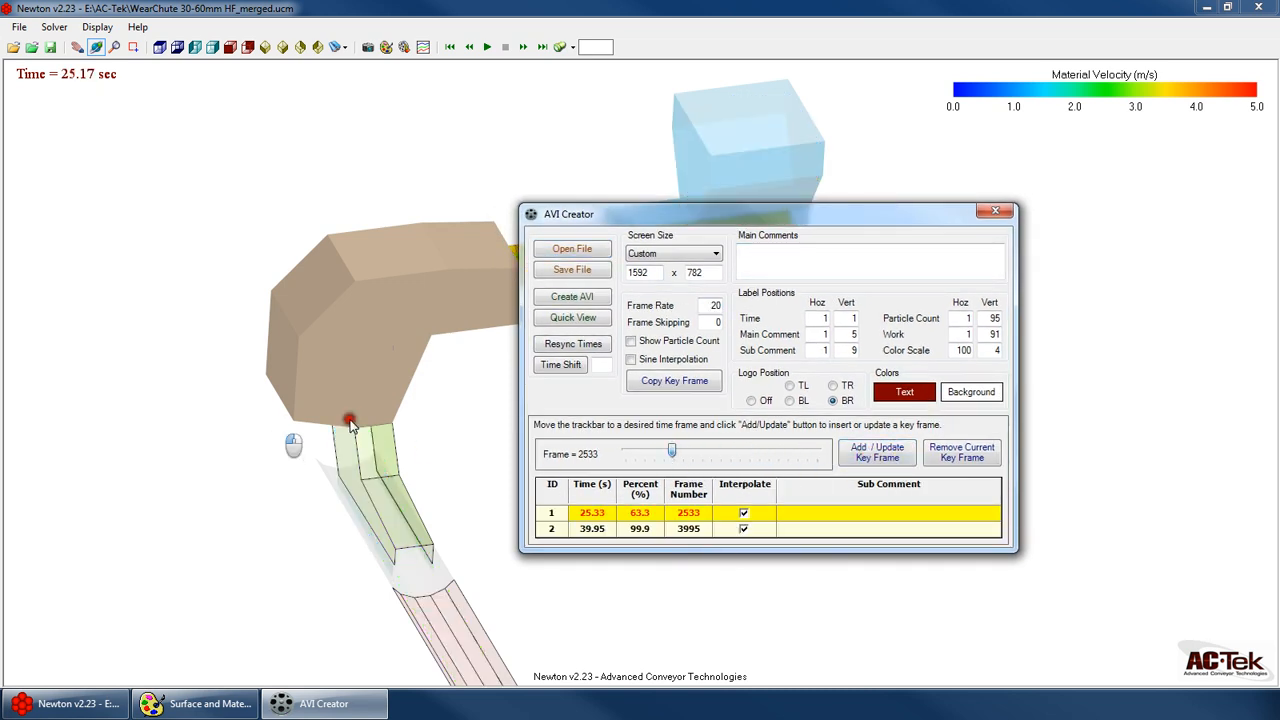
{"action": "left_click", "coordinate": [880, 452]}
Orbit the model to show the feeder end in front and add a key frame at frame 967
{"action": "right_click", "coordinate": [272, 357]}
{"action": "left_click", "coordinate": [354, 379]}
{"action": "left_click_drag", "start_coordinate": [354, 379], "coordinate": [826, 522]}
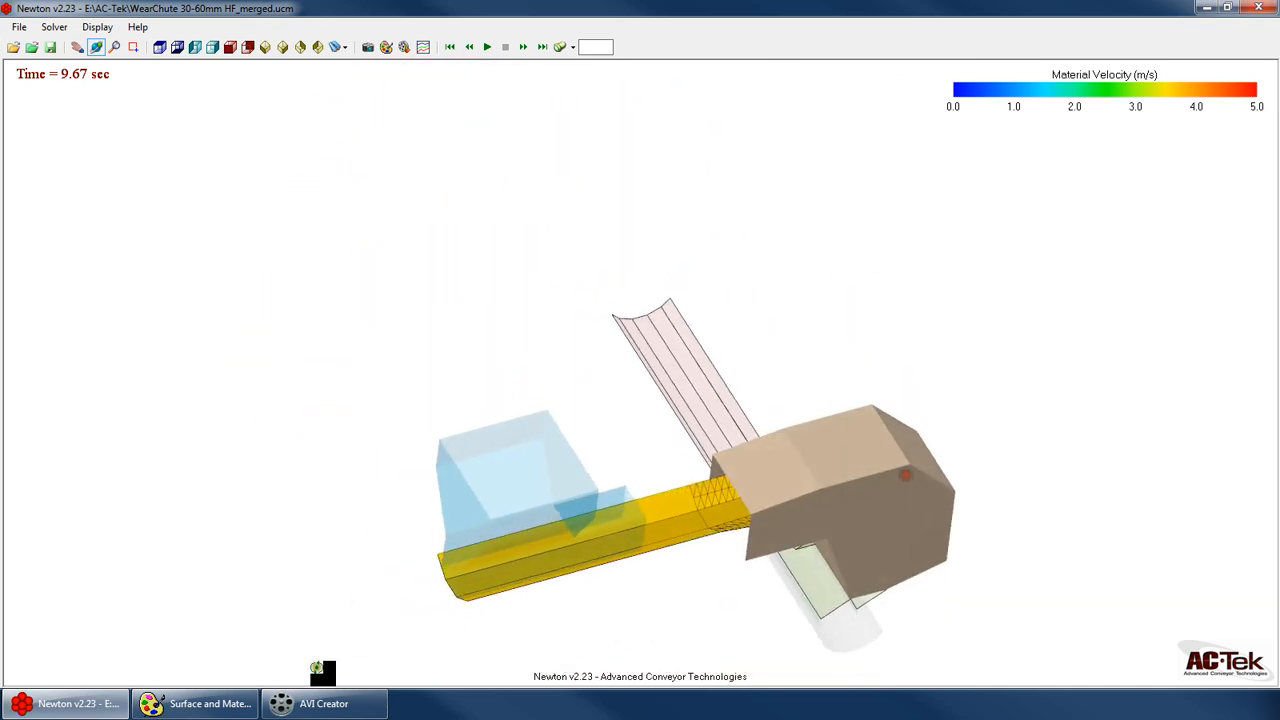
{"action": "left_click", "coordinate": [320, 703]}
{"action": "left_click", "coordinate": [885, 453]}
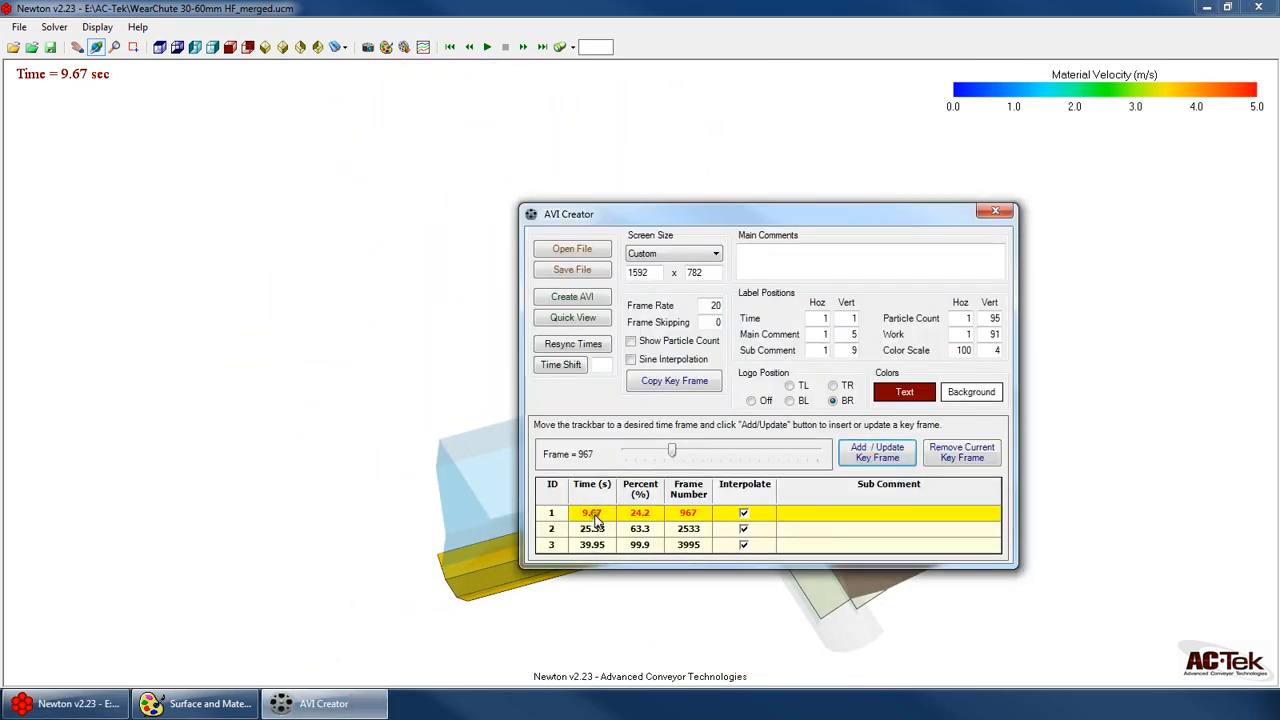
{"action": "left_click", "coordinate": [402, 297]}
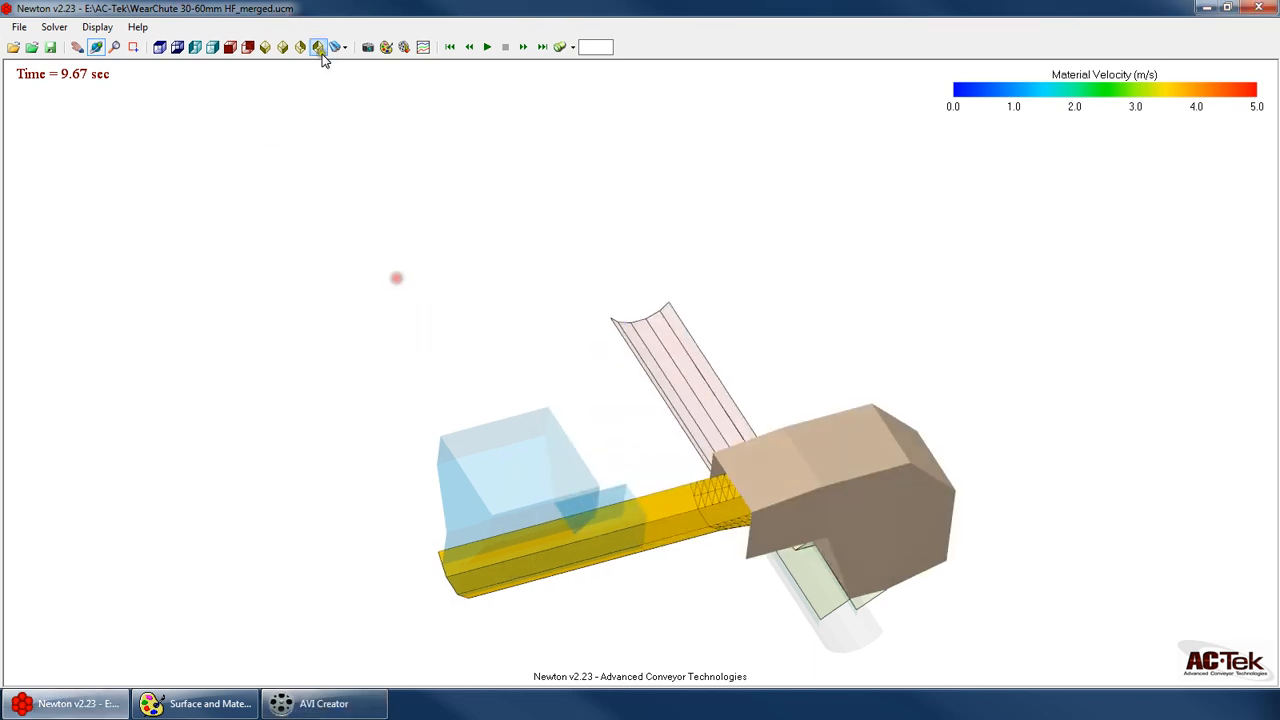
Examine the model from the preset isometric views and several orbit angles, including close up on the lower chute
{"action": "left_click", "coordinate": [268, 48]}
{"action": "left_click", "coordinate": [266, 47]}
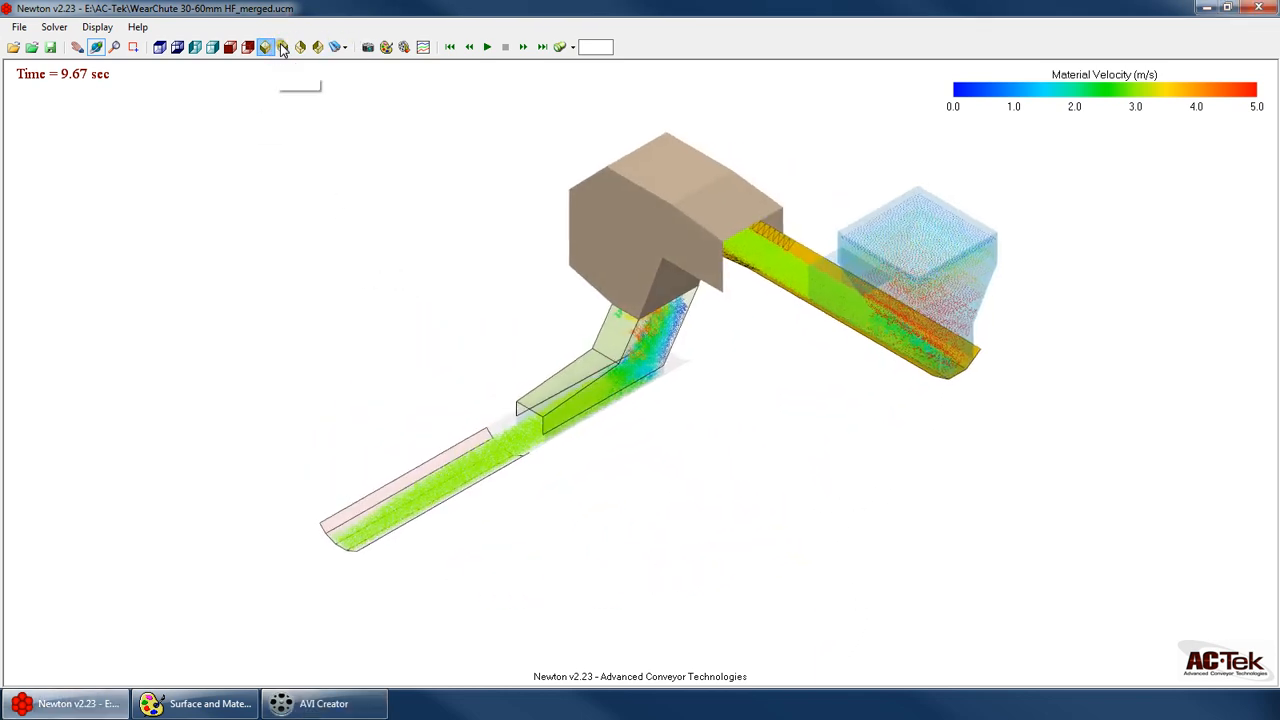
{"action": "left_click", "coordinate": [283, 47]}
{"action": "left_click", "coordinate": [300, 47]}
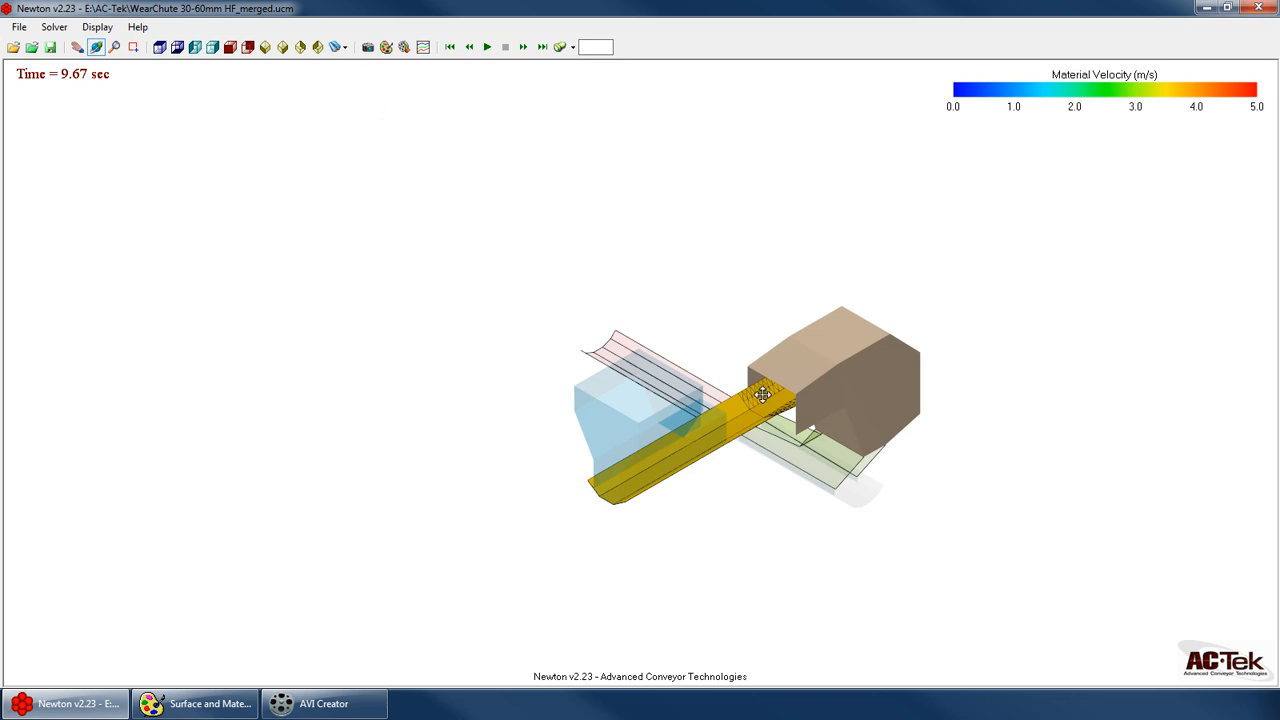
{"action": "left_click_drag", "start_coordinate": [858, 537], "coordinate": [684, 386]}
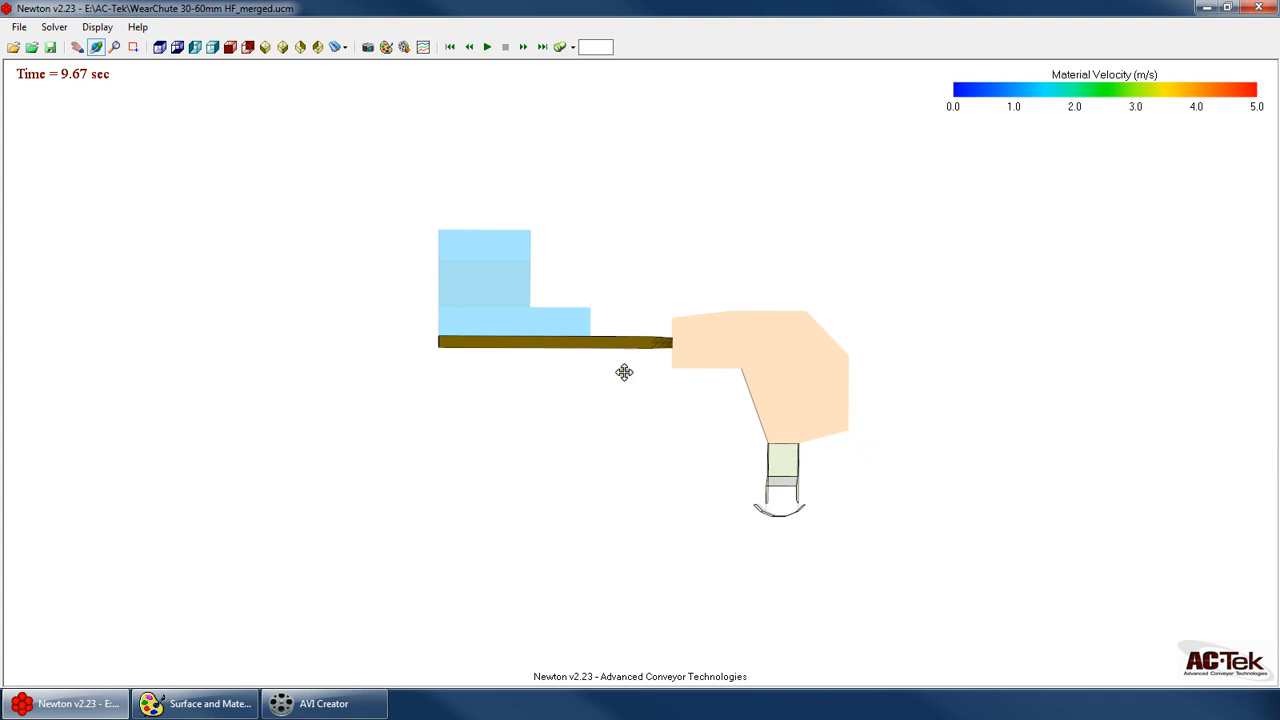
{"action": "left_click_drag", "start_coordinate": [1118, 410], "coordinate": [574, 480]}
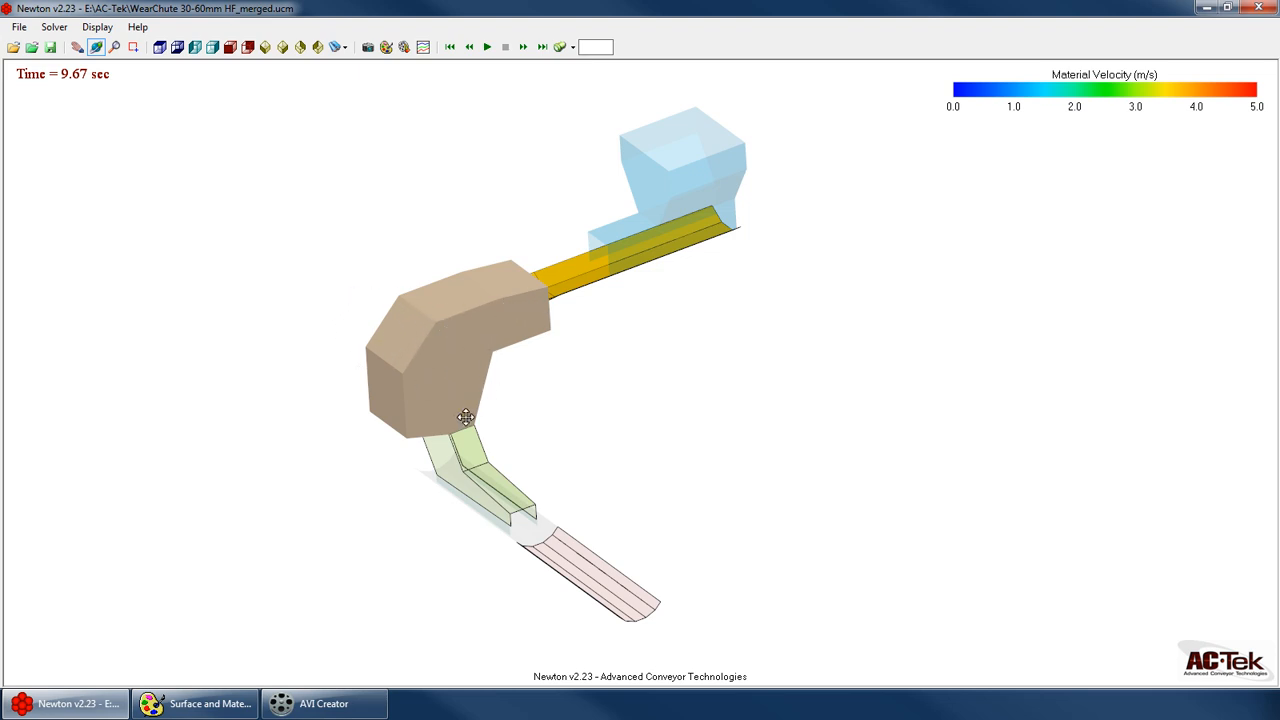
{"action": "left_click_drag", "start_coordinate": [466, 417], "coordinate": [429, 306]}
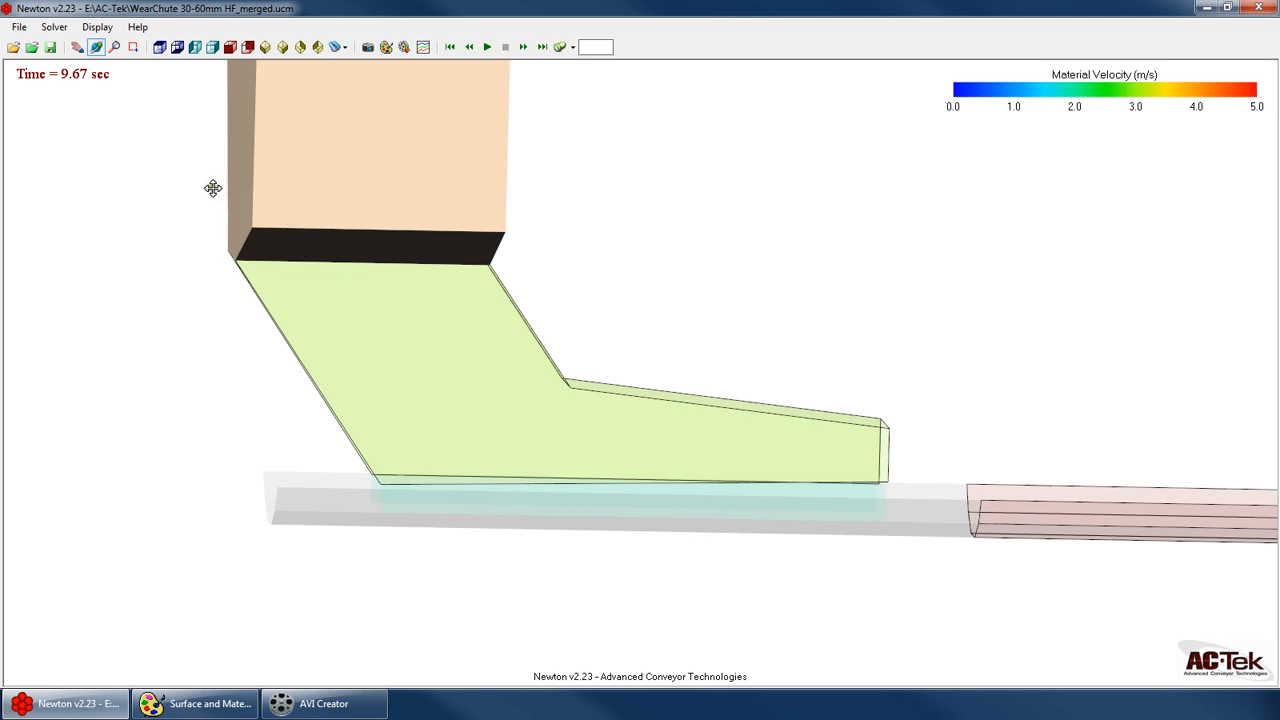
{"action": "left_click_drag", "start_coordinate": [483, 471], "coordinate": [520, 380]}
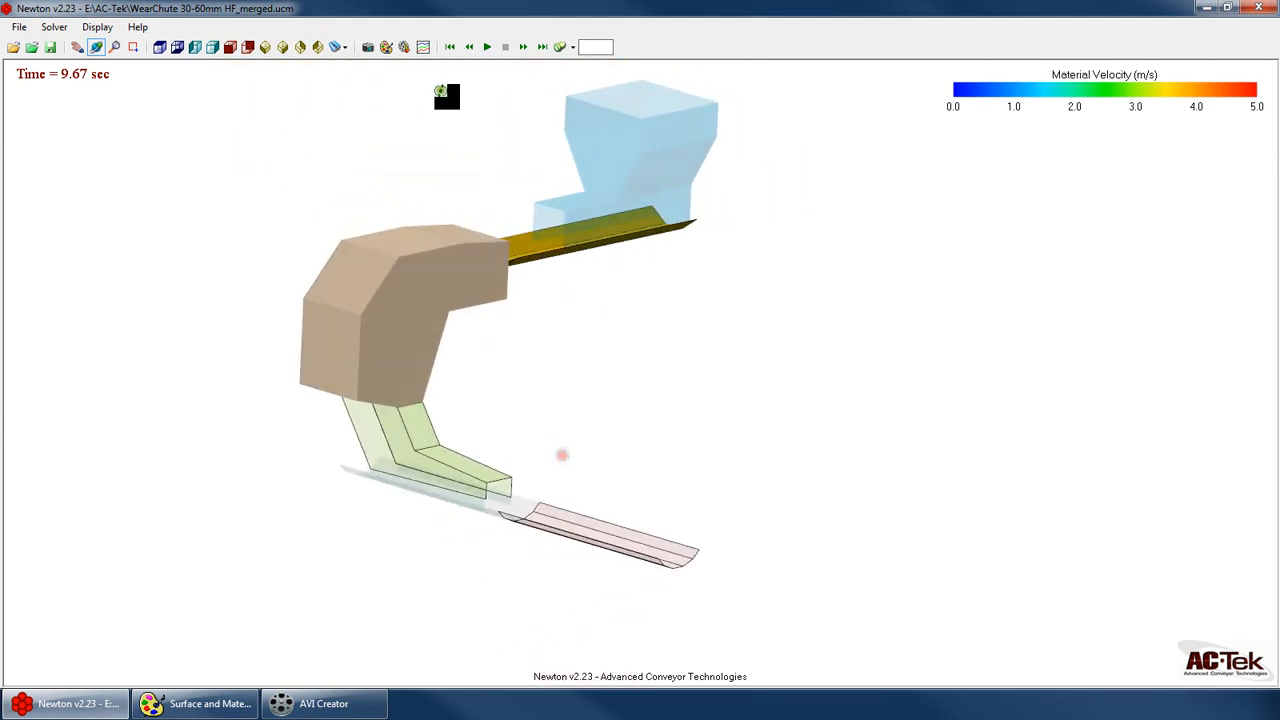
Close the AVI Creator and open the Plotting window, placing it clear of the chute model
{"action": "left_click", "coordinate": [404, 47]}
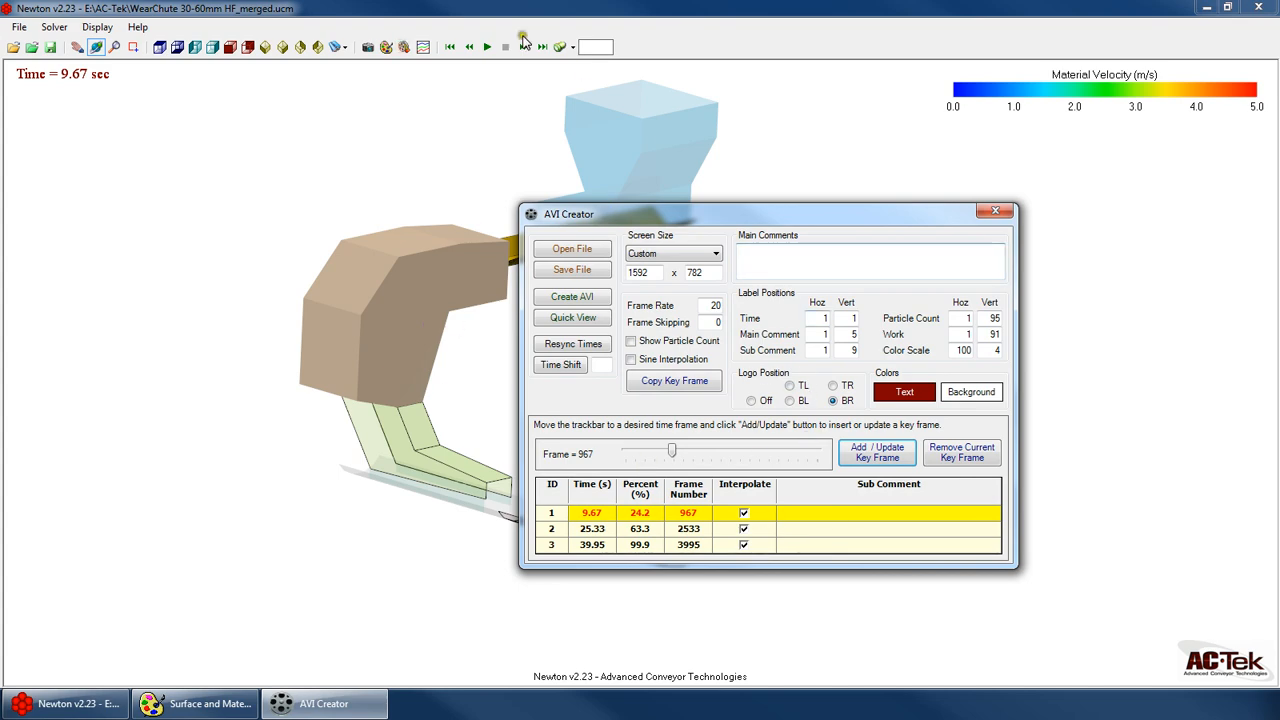
{"action": "left_click", "coordinate": [1004, 213]}
{"action": "left_click", "coordinate": [422, 50]}
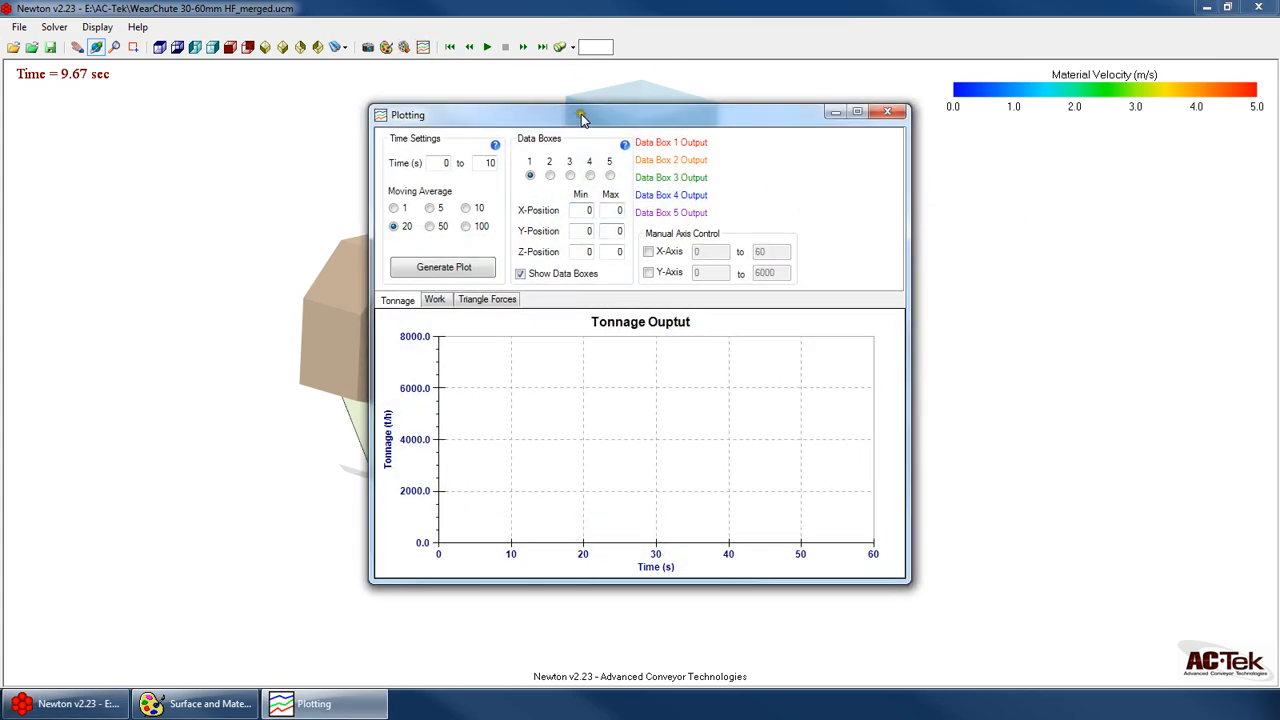
{"action": "left_click_drag", "start_coordinate": [580, 114], "coordinate": [876, 116]}
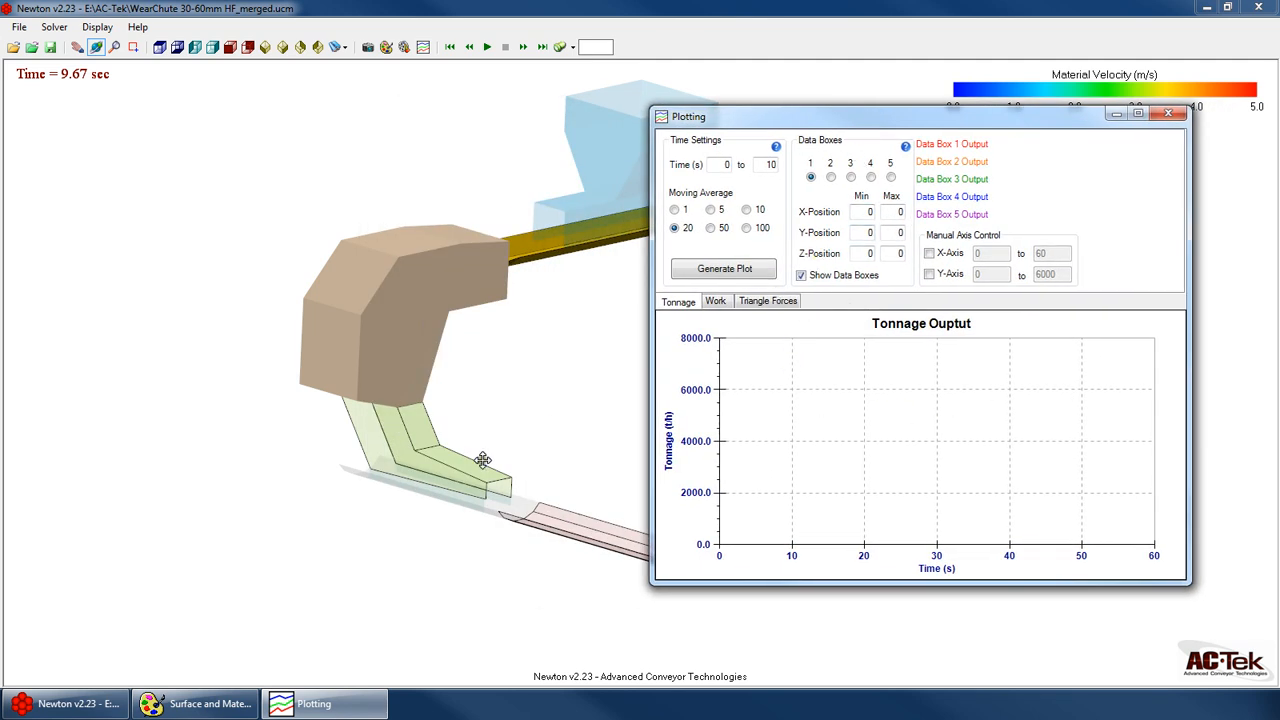
Make all model surfaces transparent with their outer lines shown, and bring the Plotting window back up
{"action": "left_click", "coordinate": [545, 456]}
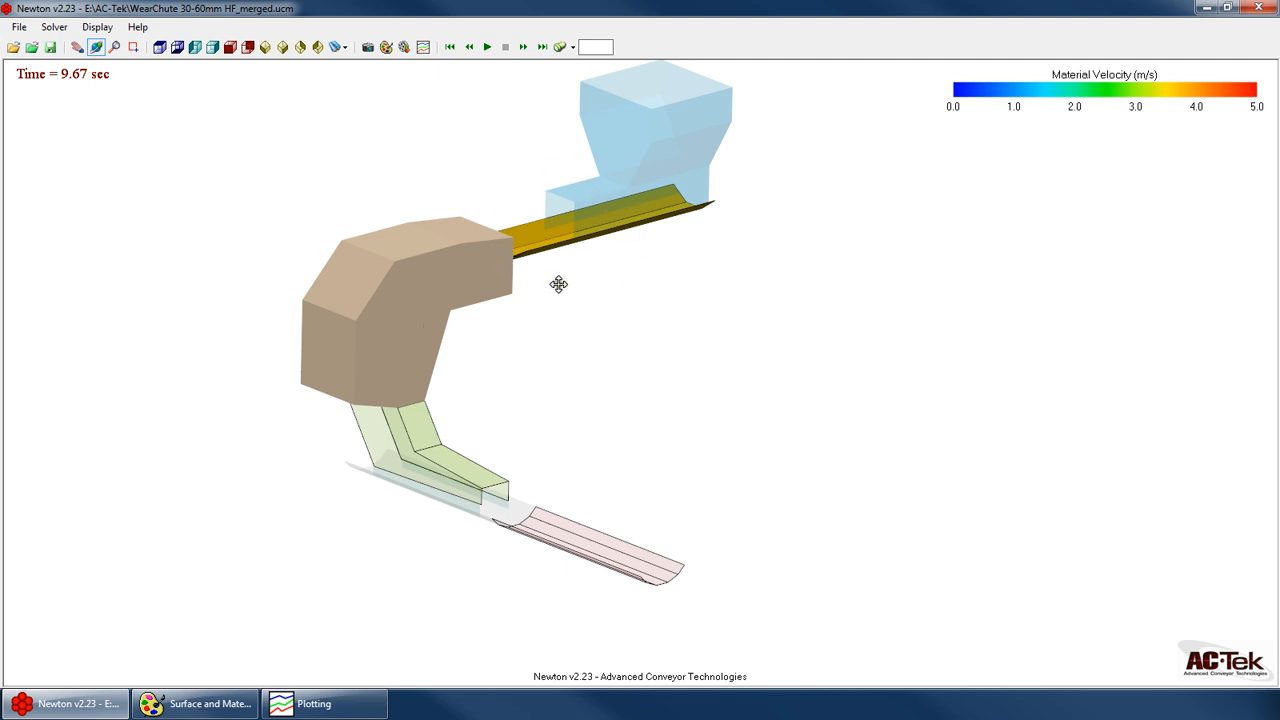
{"action": "left_click_drag", "start_coordinate": [550, 393], "coordinate": [606, 400]}
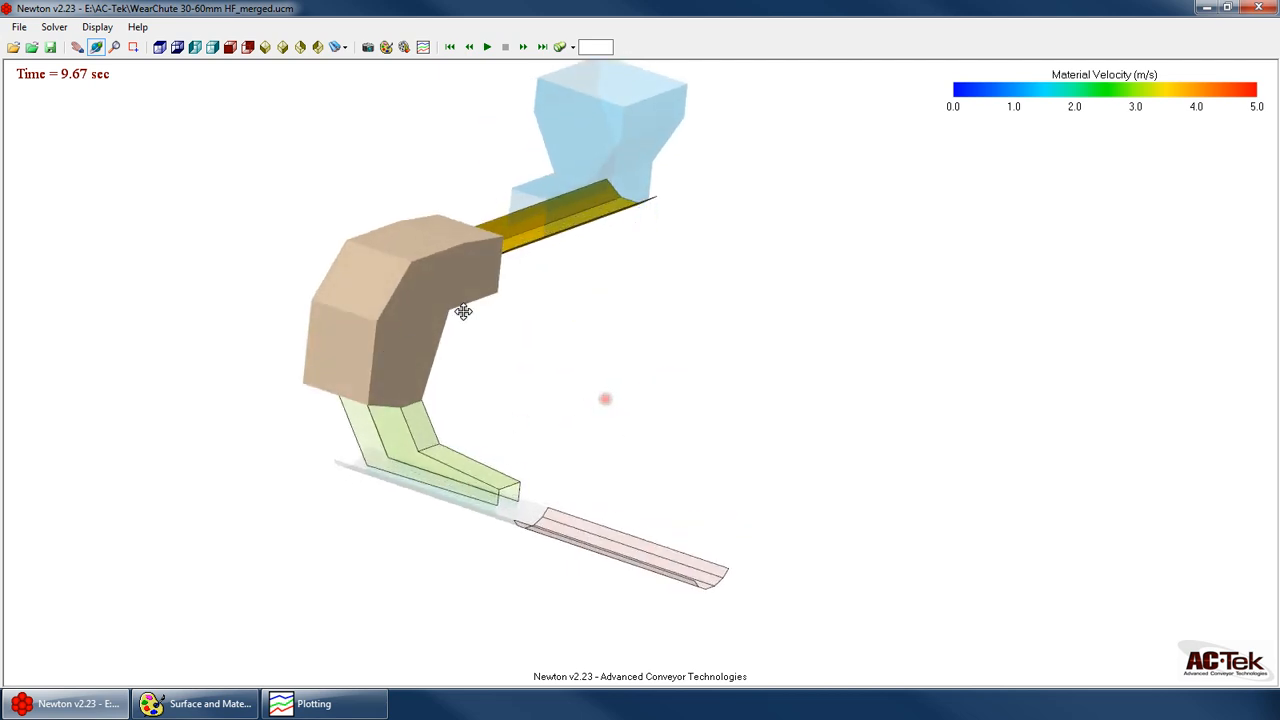
{"action": "left_click_drag", "start_coordinate": [422, 336], "coordinate": [375, 353]}
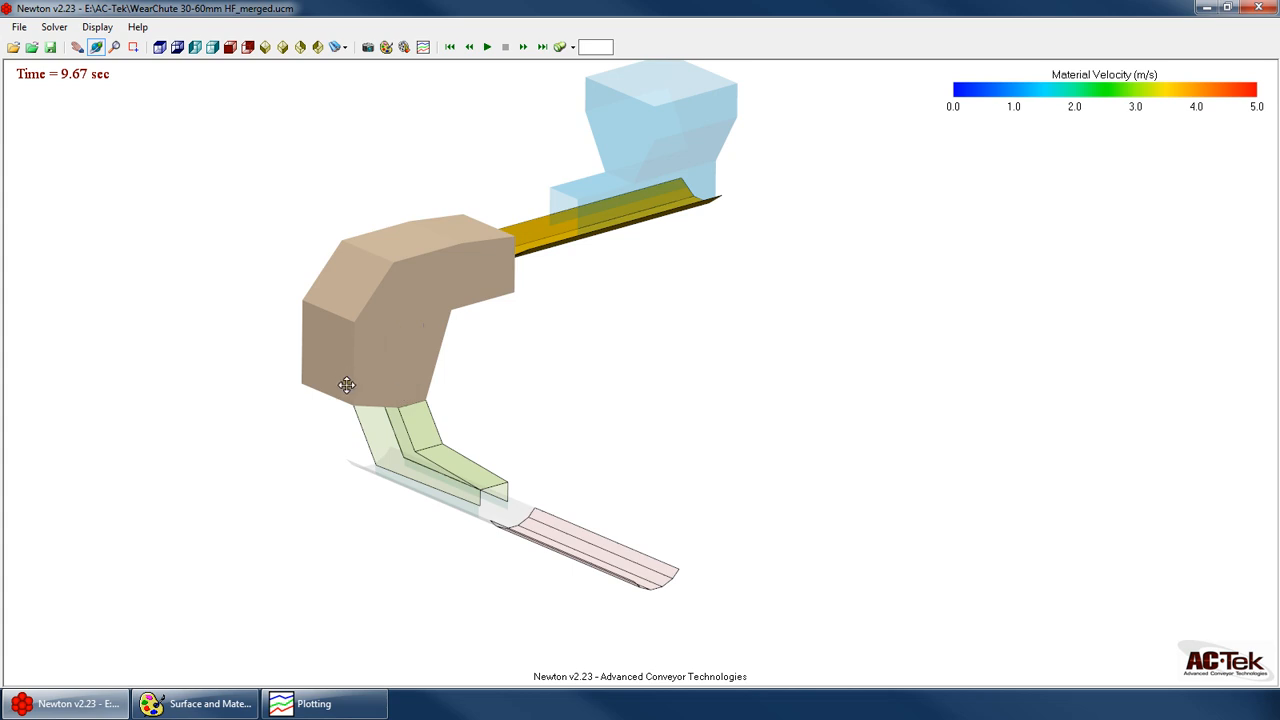
{"action": "right_click", "coordinate": [571, 296]}
{"action": "mouse_move", "coordinate": [660, 491]}
{"action": "left_click", "coordinate": [728, 510]}
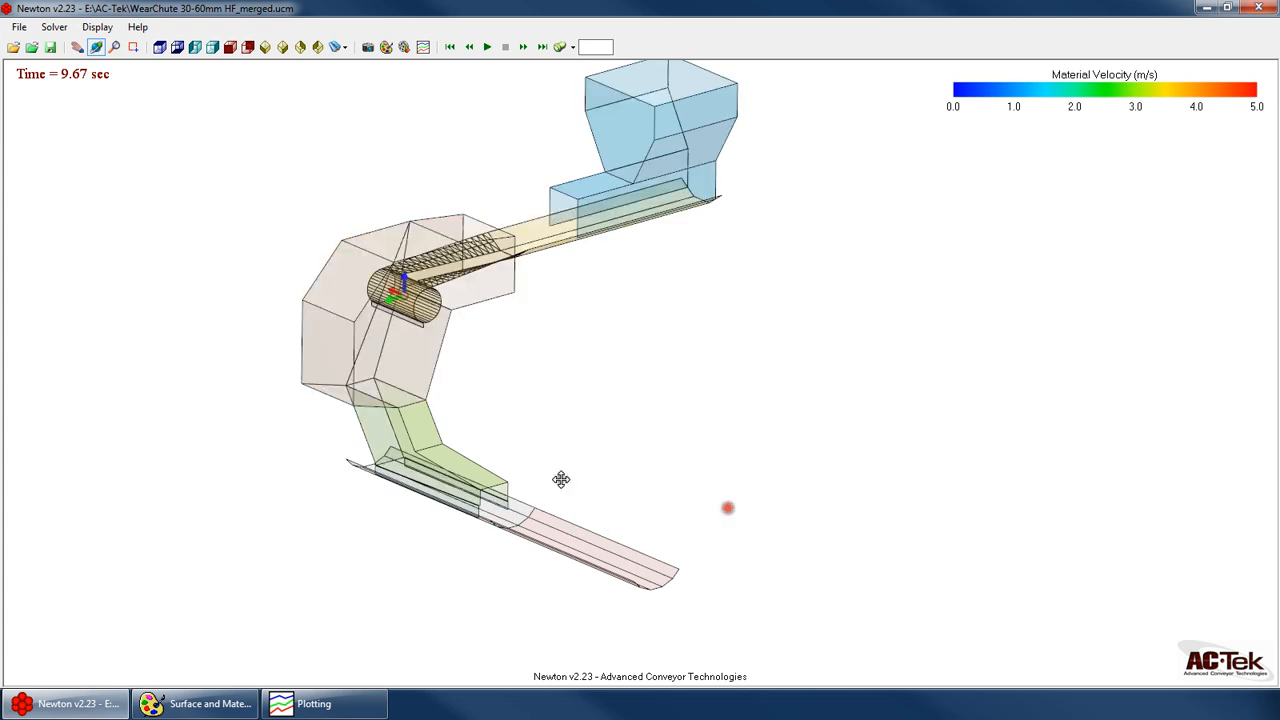
{"action": "left_click_drag", "start_coordinate": [500, 406], "coordinate": [414, 346]}
{"action": "scroll", "coordinate": [403, 384], "scroll_direction": "up", "scroll_amount": 2}
{"action": "left_click_drag", "start_coordinate": [626, 429], "coordinate": [570, 460]}
{"action": "left_click", "coordinate": [366, 695]}
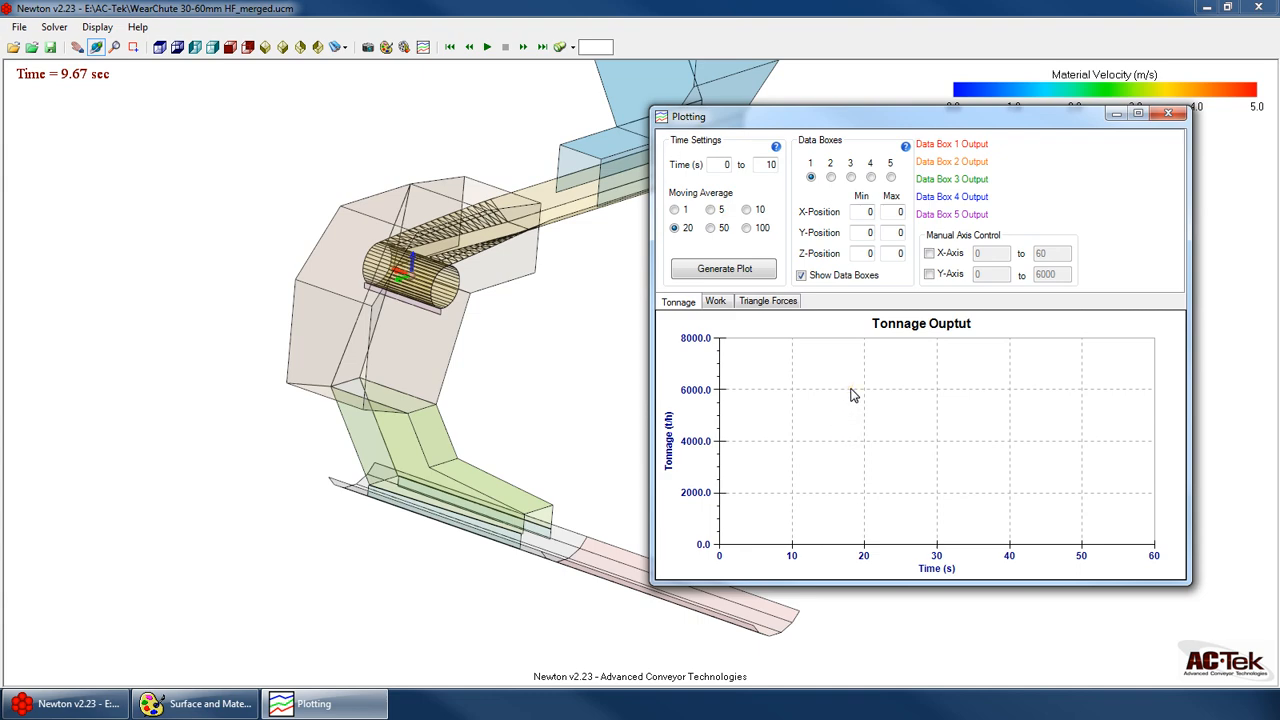
Examine the chute model, the tonnage data box options, and the Work and Triangle Forces plot settings
{"action": "left_click_drag", "start_coordinate": [485, 460], "coordinate": [469, 434]}
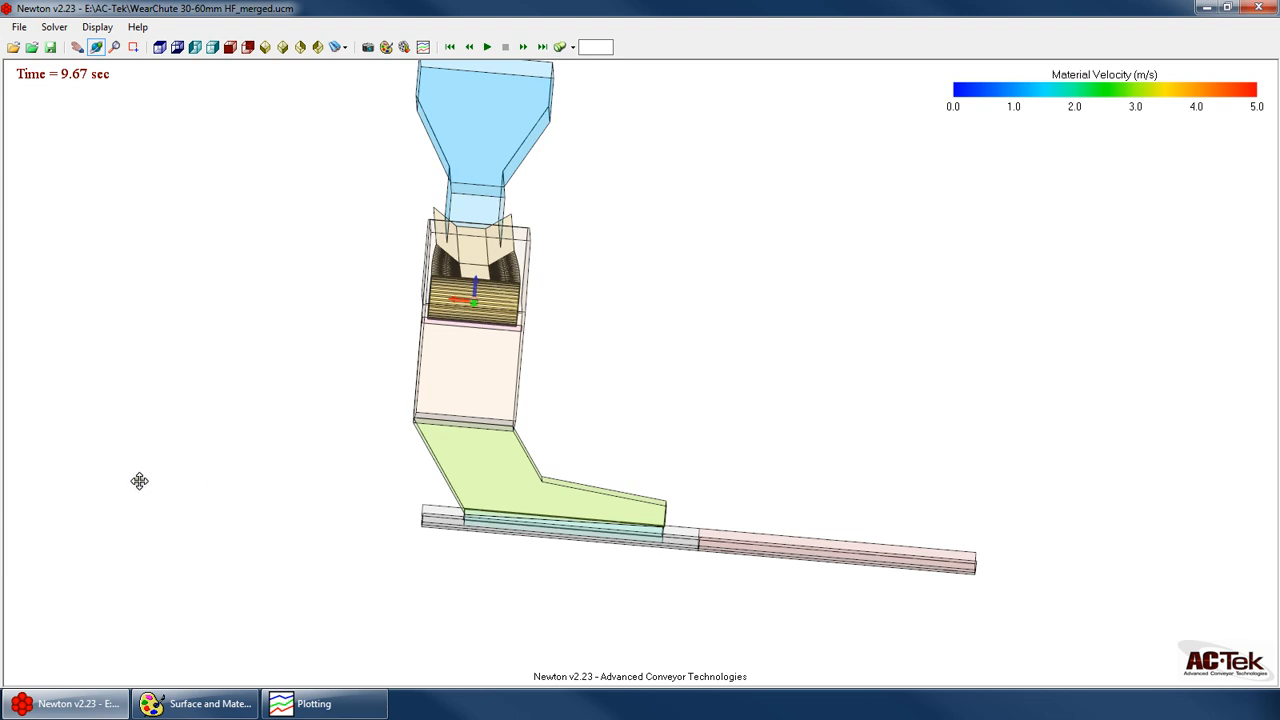
{"action": "left_click_drag", "start_coordinate": [632, 454], "coordinate": [749, 486]}
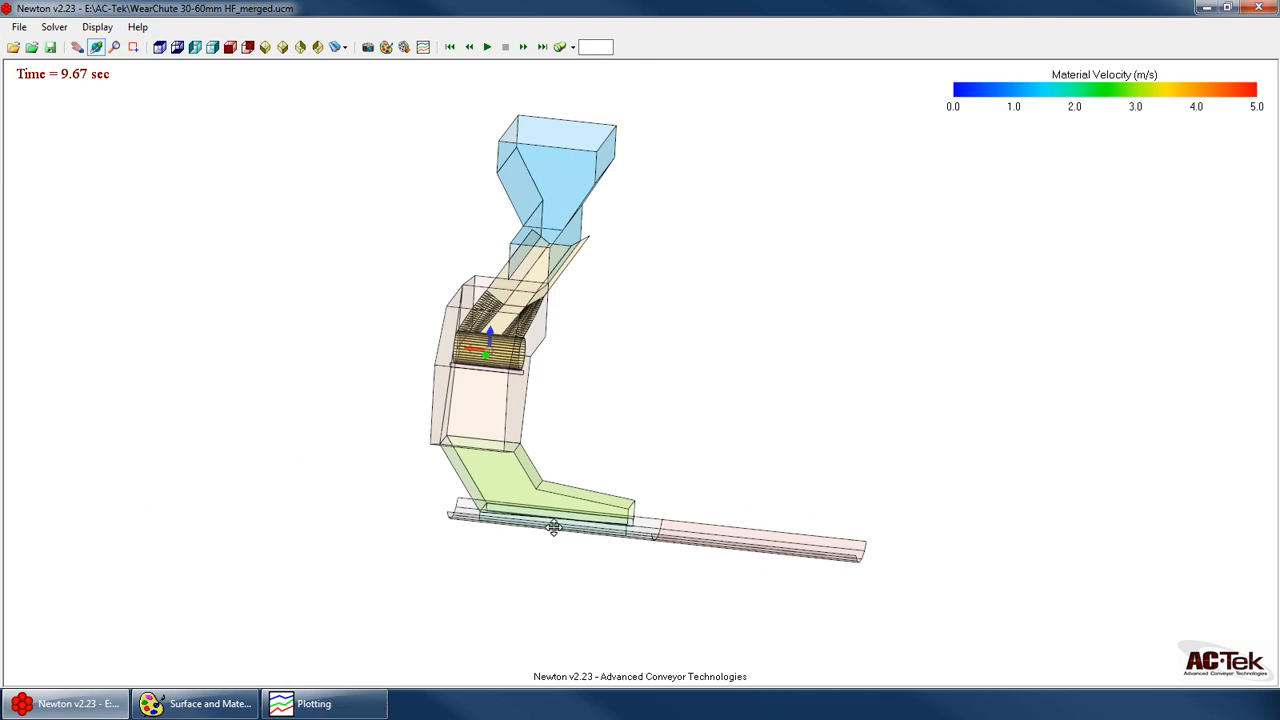
{"action": "left_click", "coordinate": [315, 704]}
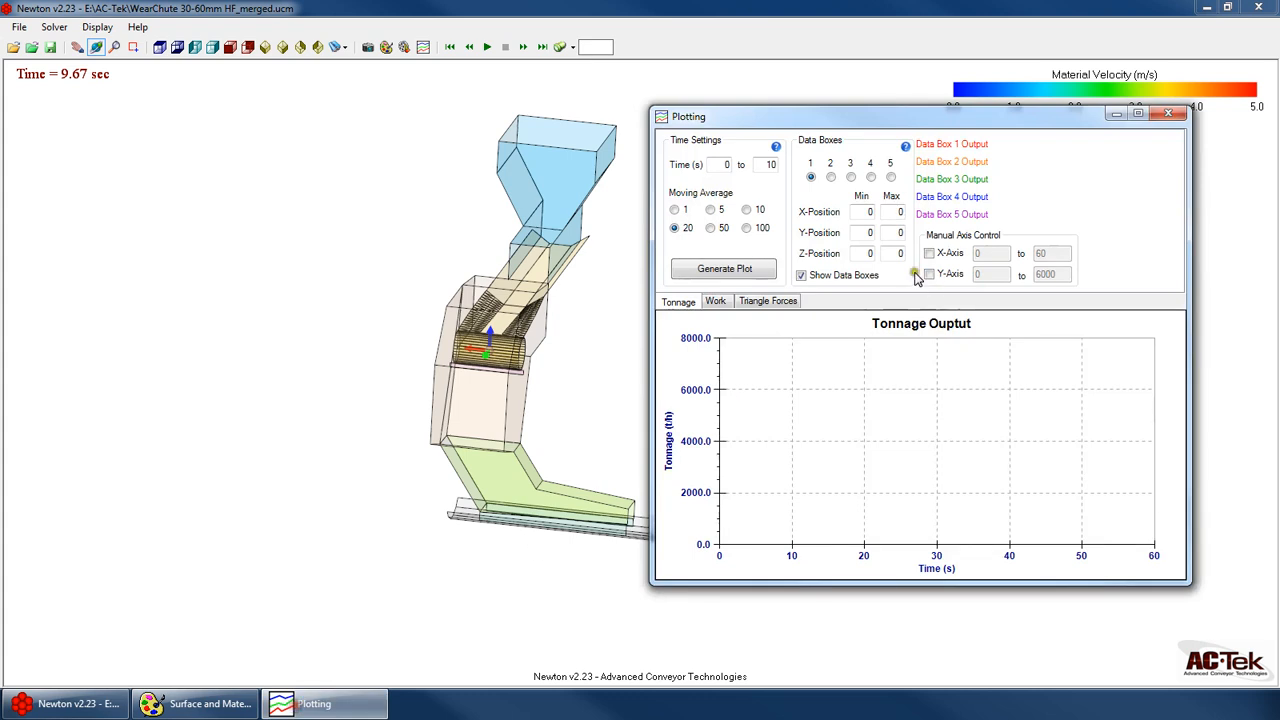
{"action": "left_click", "coordinate": [879, 178]}
{"action": "left_click", "coordinate": [717, 301]}
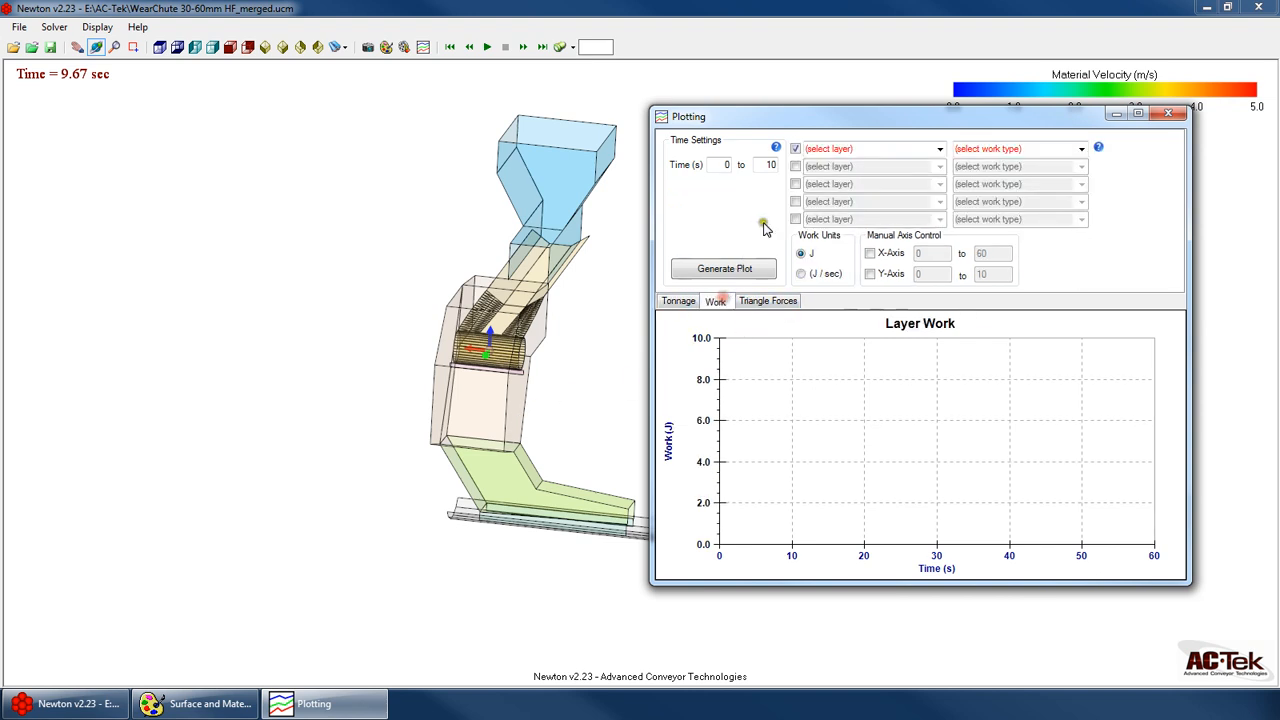
{"action": "left_click", "coordinate": [834, 170]}
{"action": "left_click", "coordinate": [758, 301]}
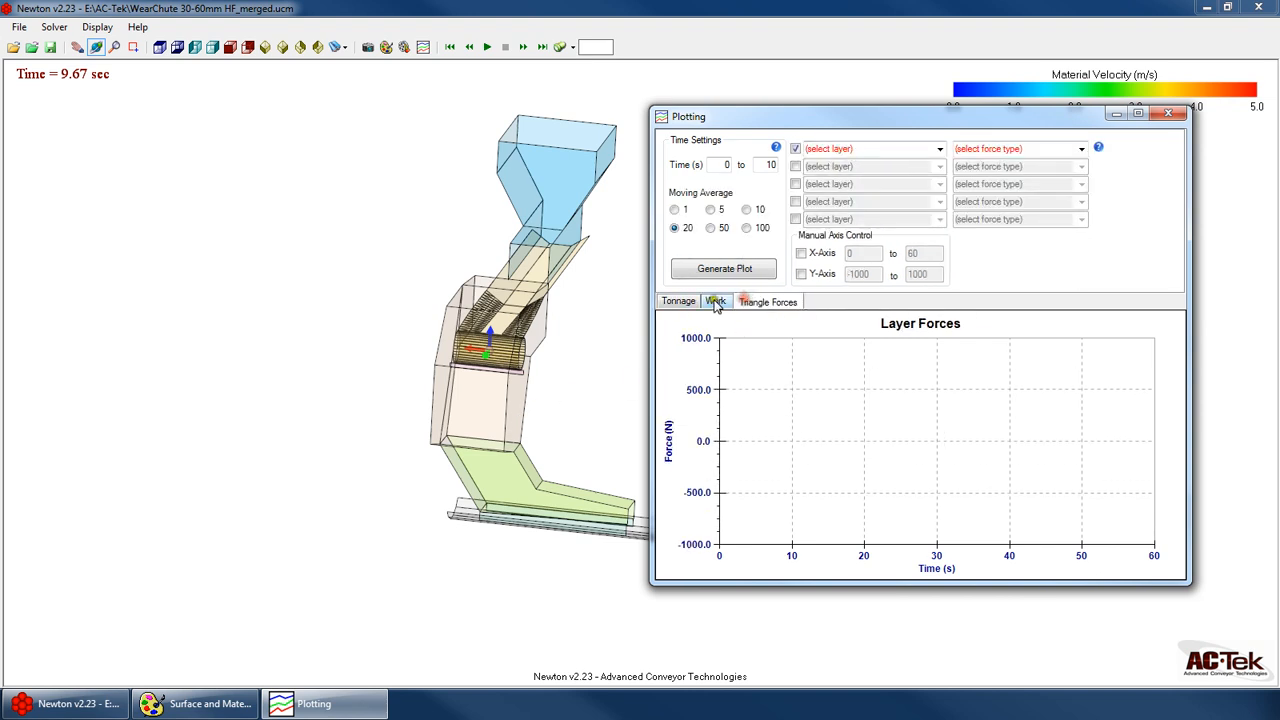
{"action": "left_click", "coordinate": [716, 301]}
{"action": "left_click", "coordinate": [763, 301]}
{"action": "left_click", "coordinate": [726, 301]}
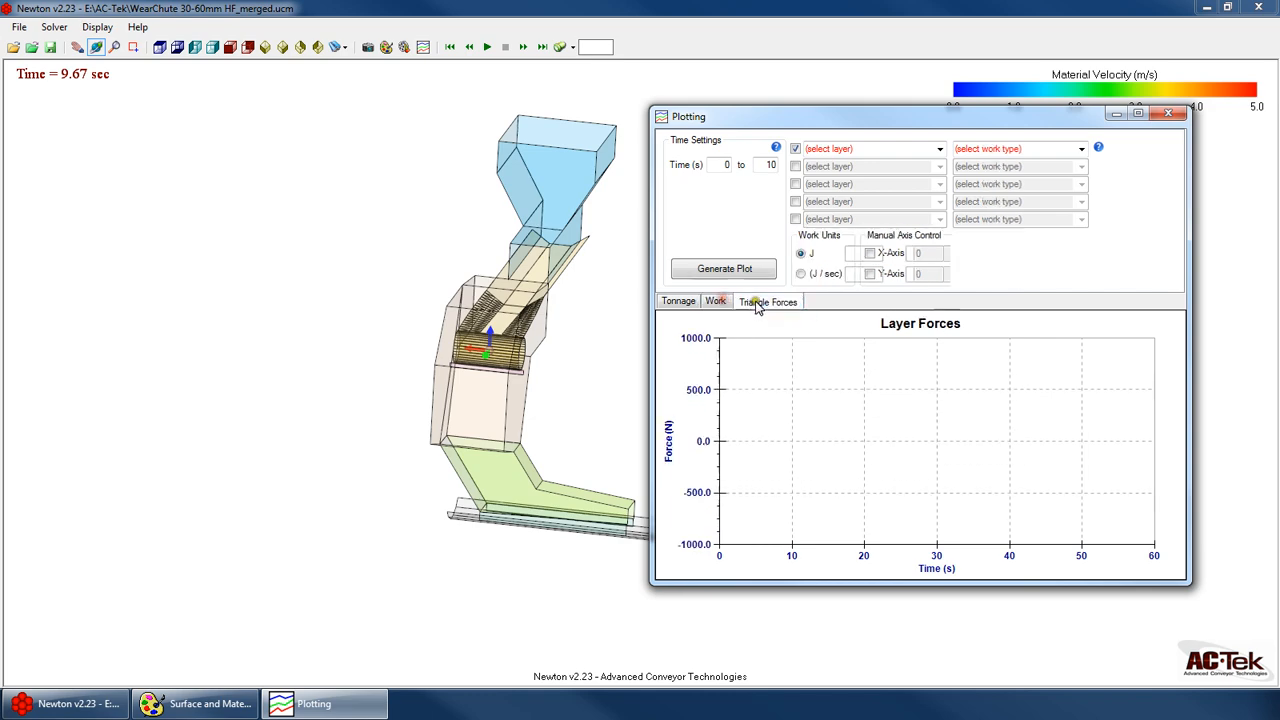
{"action": "left_click", "coordinate": [758, 301]}
{"action": "left_click", "coordinate": [726, 301]}
Display work on the Backplate, and hide the surfaces of all layers while keeping their outer lines
{"action": "left_click_drag", "start_coordinate": [600, 330], "coordinate": [509, 511]}
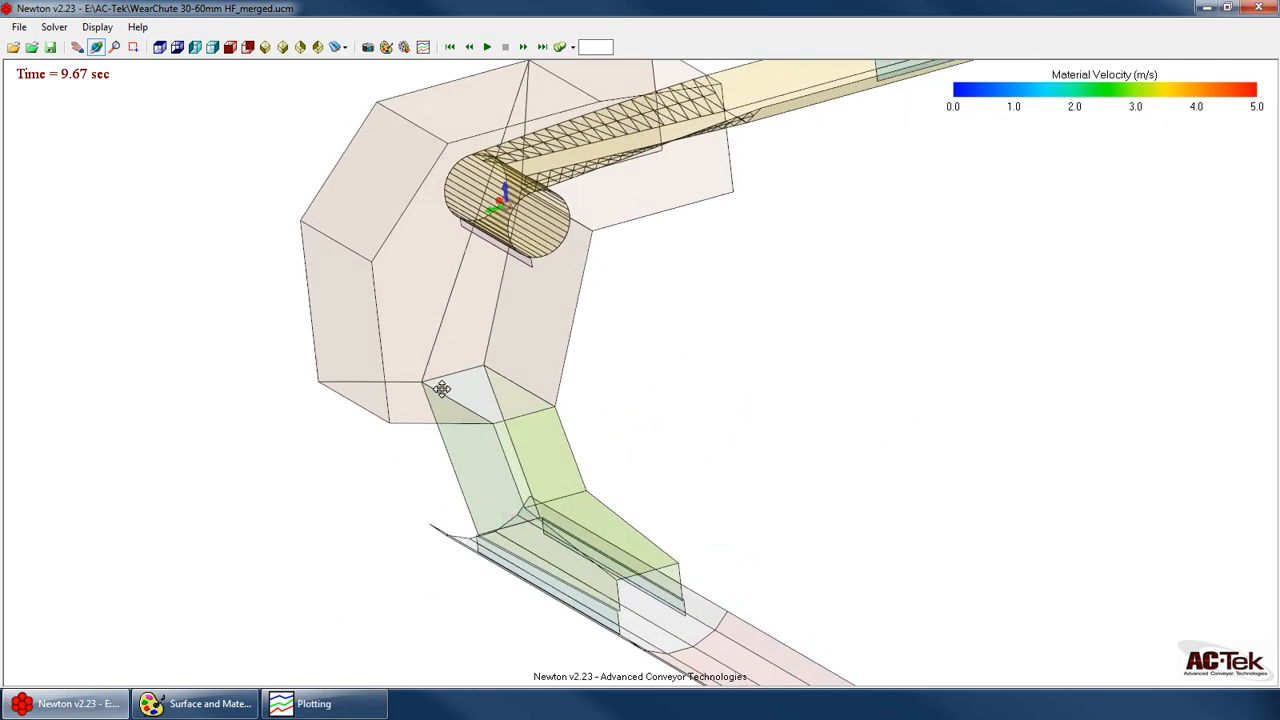
{"action": "left_click", "coordinate": [387, 49]}
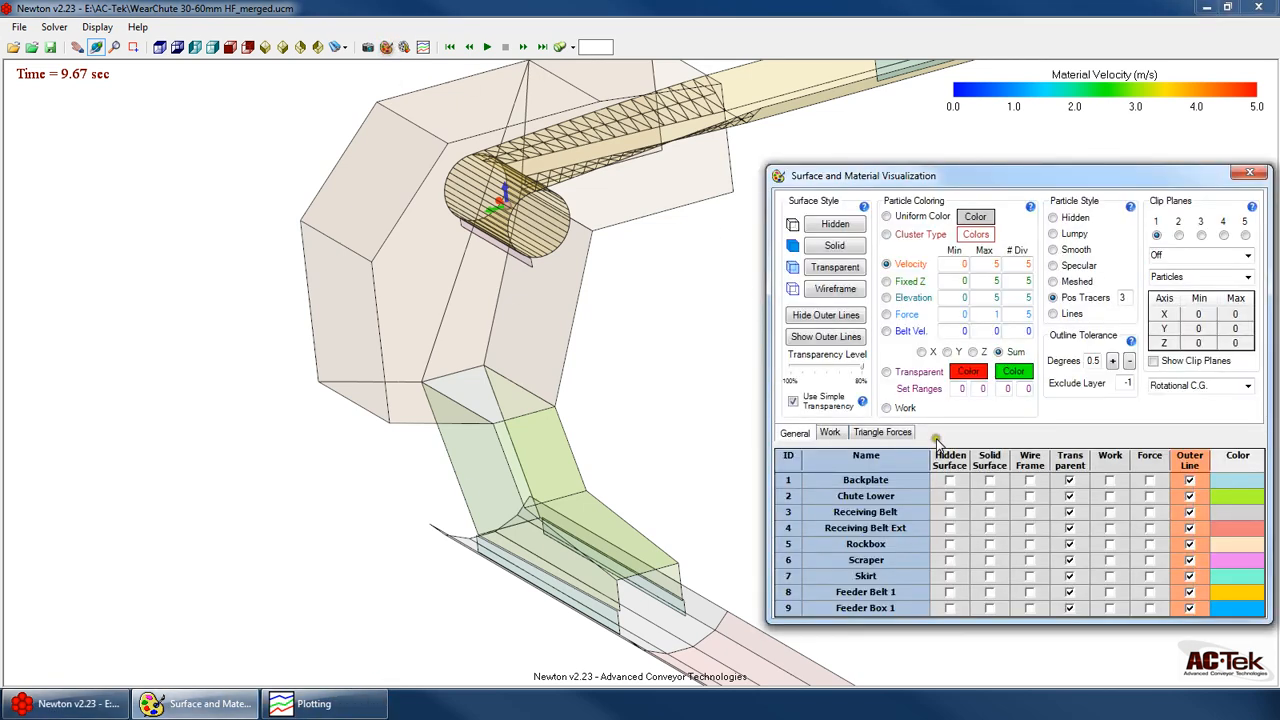
{"action": "left_click", "coordinate": [1112, 480]}
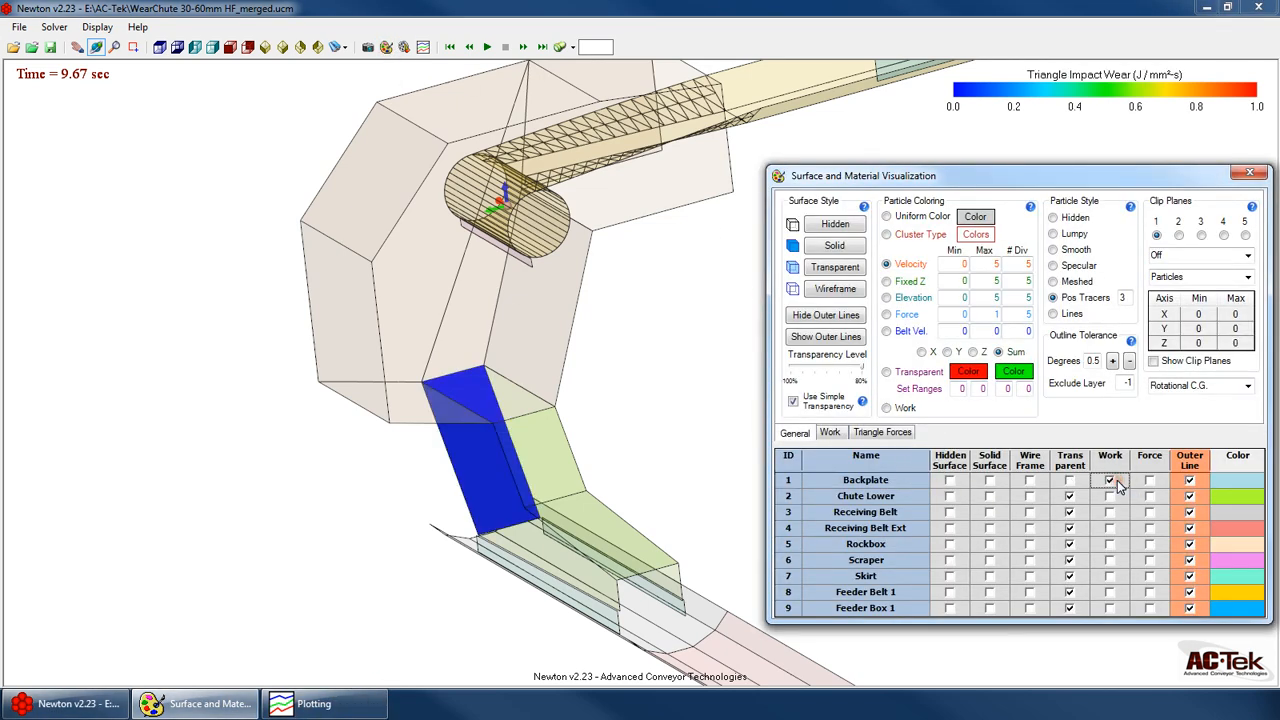
{"action": "right_click", "coordinate": [363, 277]}
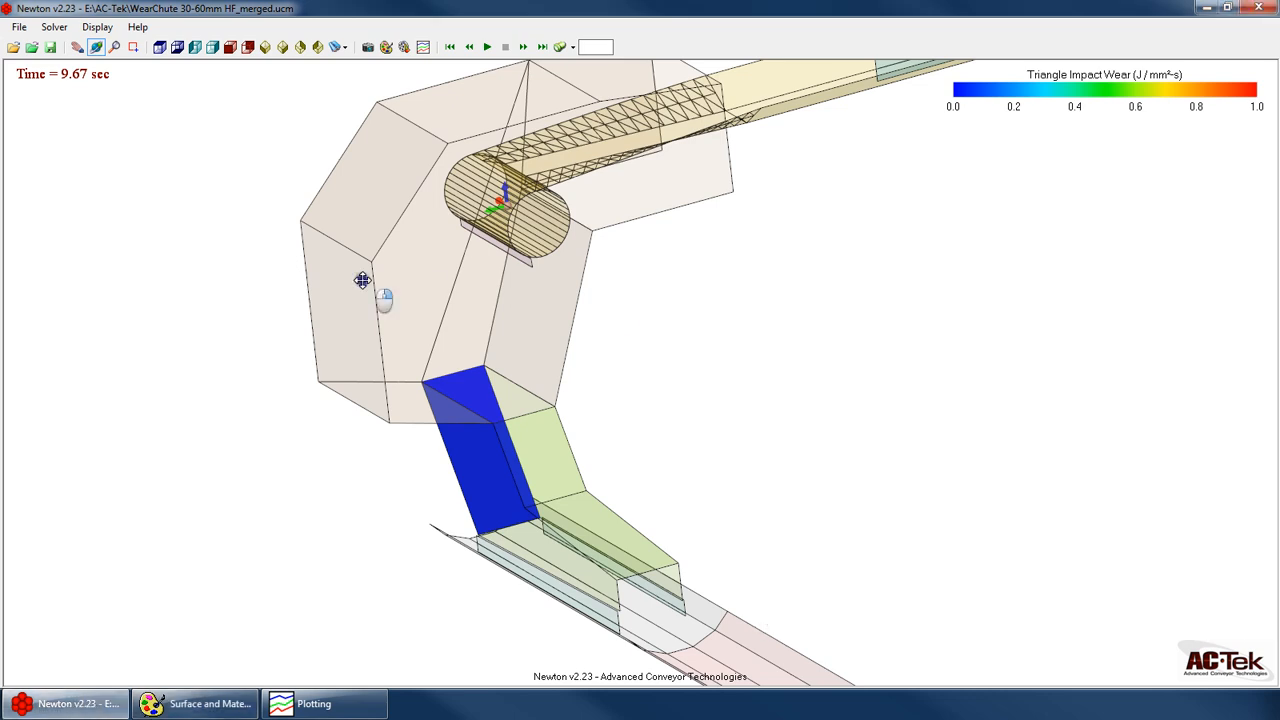
{"action": "mouse_move", "coordinate": [445, 480]}
{"action": "left_click", "coordinate": [598, 530]}
Set the outline tolerance to 1 degree and display work on the Backplate layer
{"action": "left_click", "coordinate": [313, 703]}
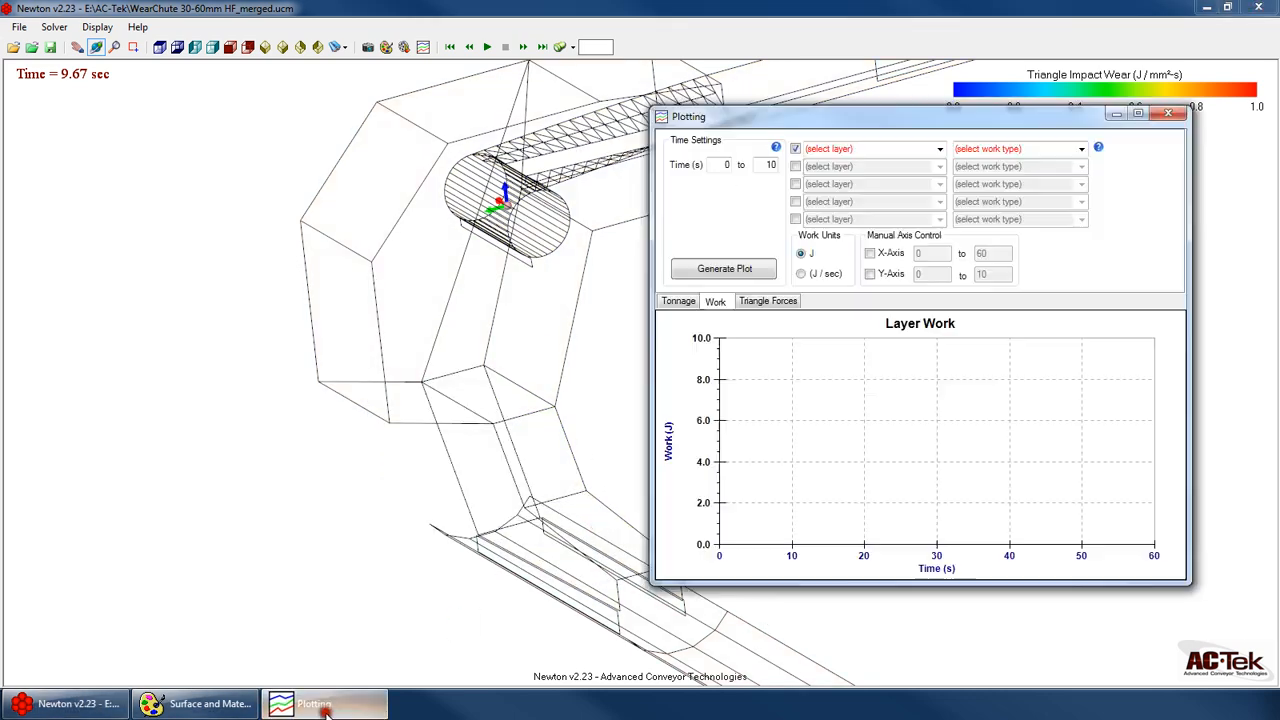
{"action": "left_click", "coordinate": [207, 703]}
{"action": "left_click", "coordinate": [1114, 362]}
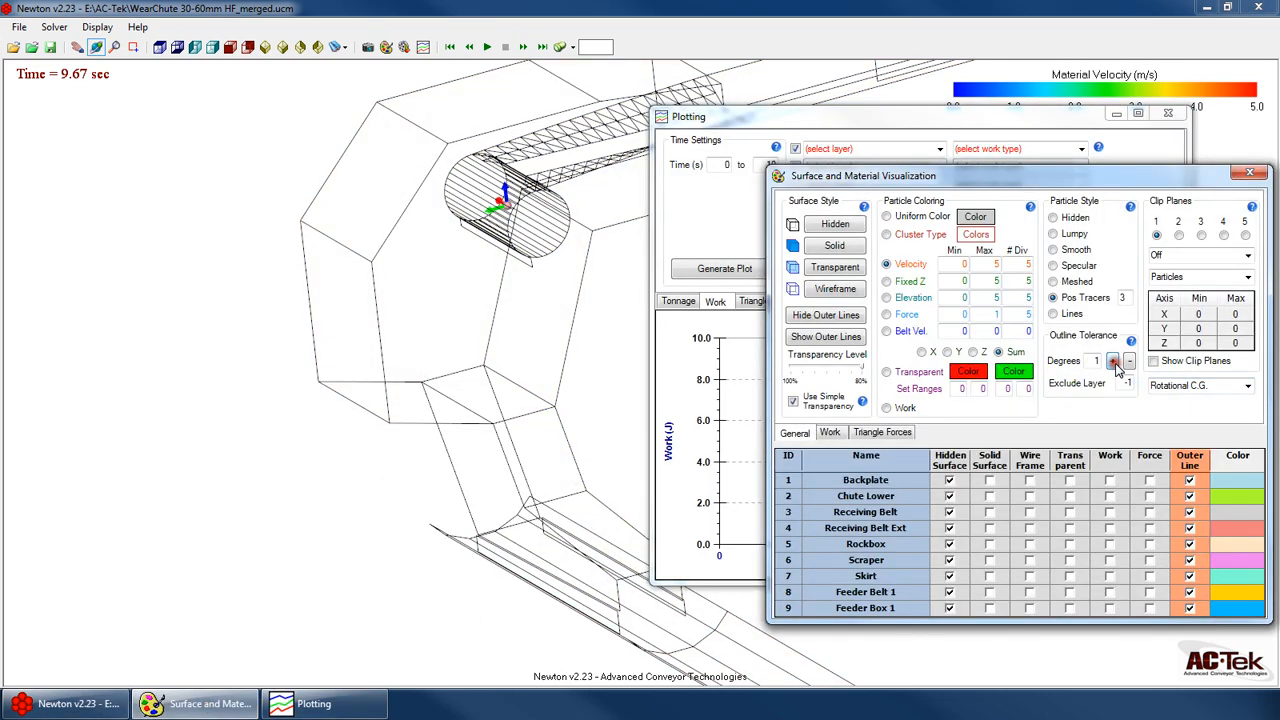
{"action": "left_click", "coordinate": [1108, 481]}
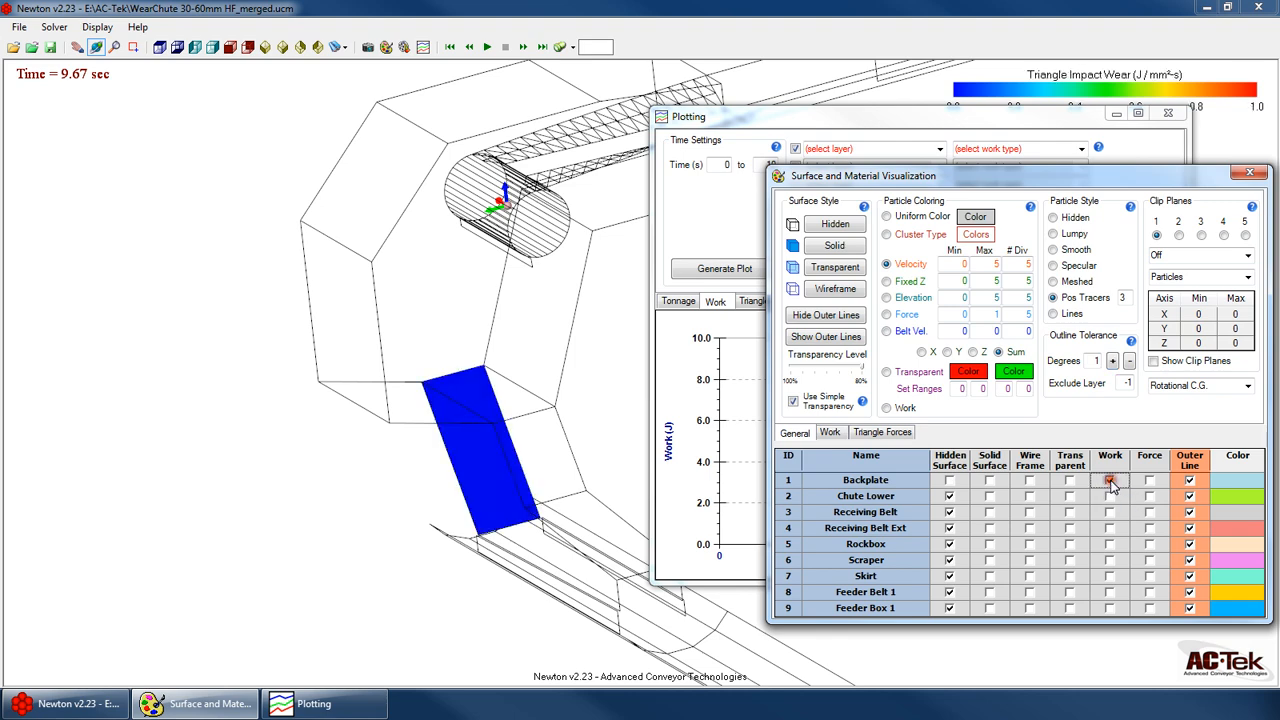
Show the work visualization settings and arrange that window and the Plotting window on either side of the Backplate
{"action": "left_click", "coordinate": [830, 433]}
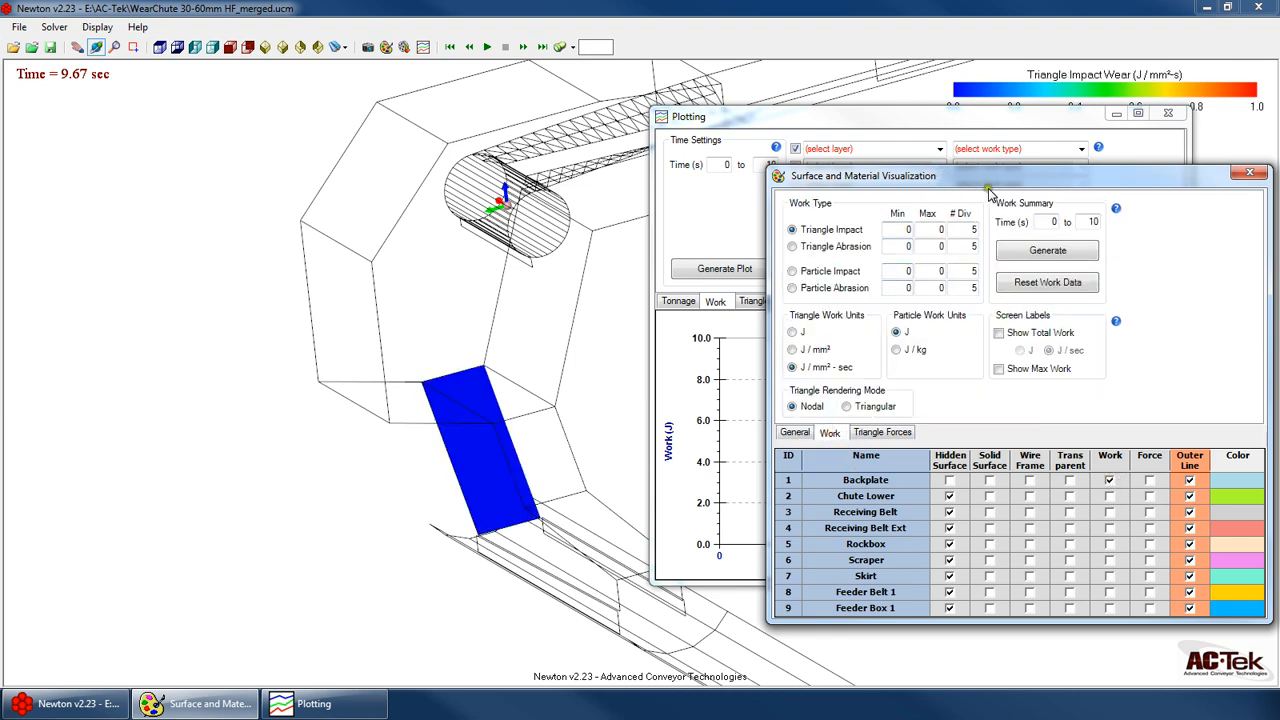
{"action": "left_click_drag", "start_coordinate": [984, 183], "coordinate": [41, 227]}
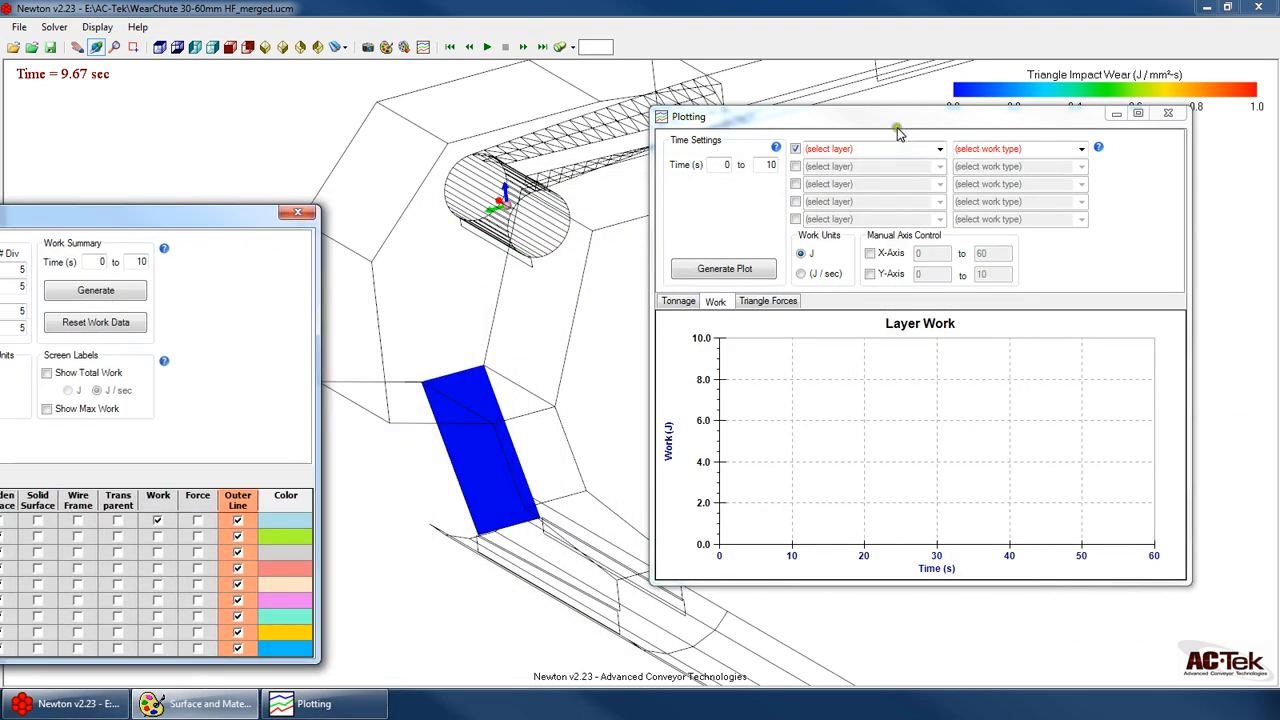
{"action": "left_click_drag", "start_coordinate": [894, 126], "coordinate": [975, 124]}
Generate a work plot of Abrasive Wear - Total for the Backplate from 5 to 10 s
{"action": "left_click", "coordinate": [1022, 149]}
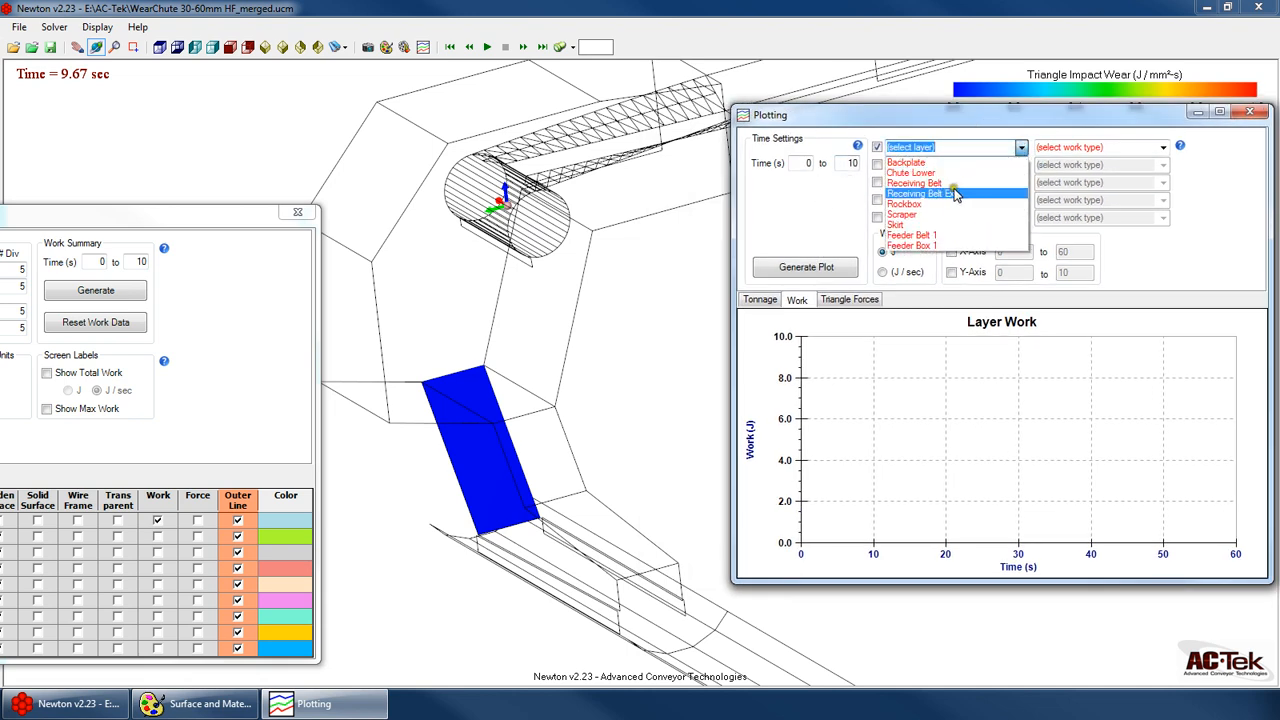
{"action": "left_click", "coordinate": [906, 162]}
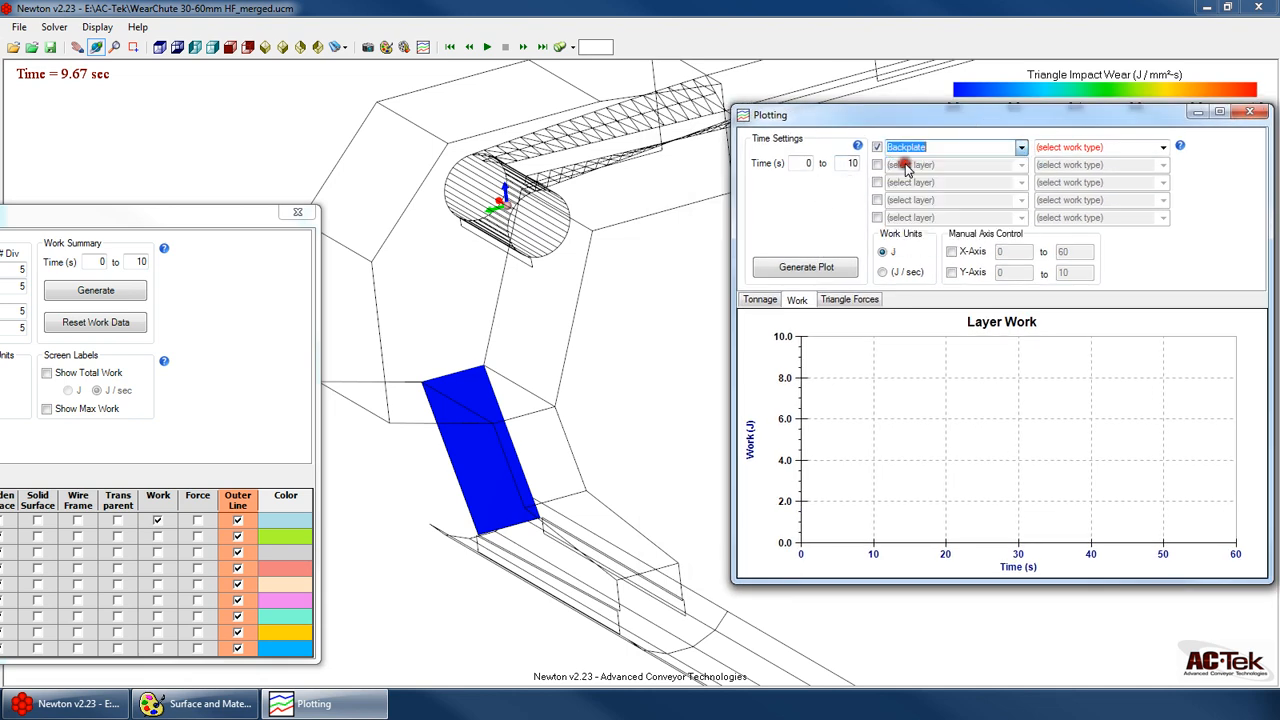
{"action": "left_click", "coordinate": [1158, 148]}
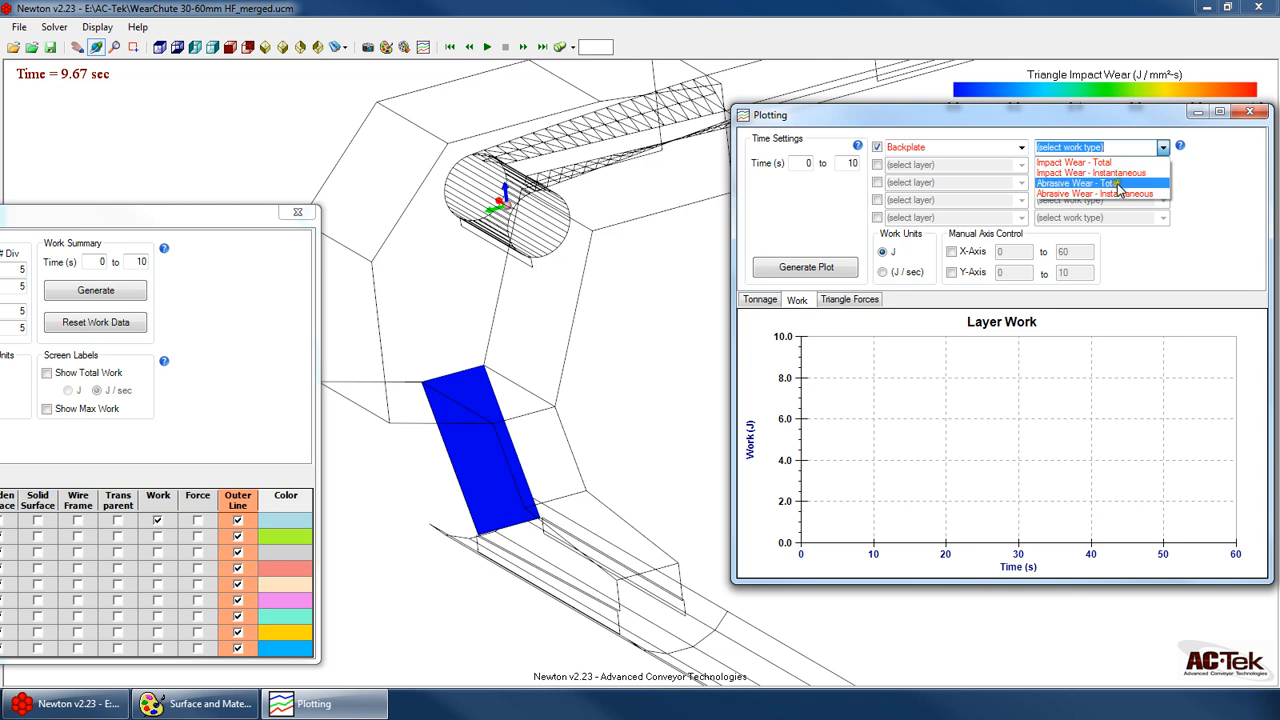
{"action": "left_click", "coordinate": [1098, 184]}
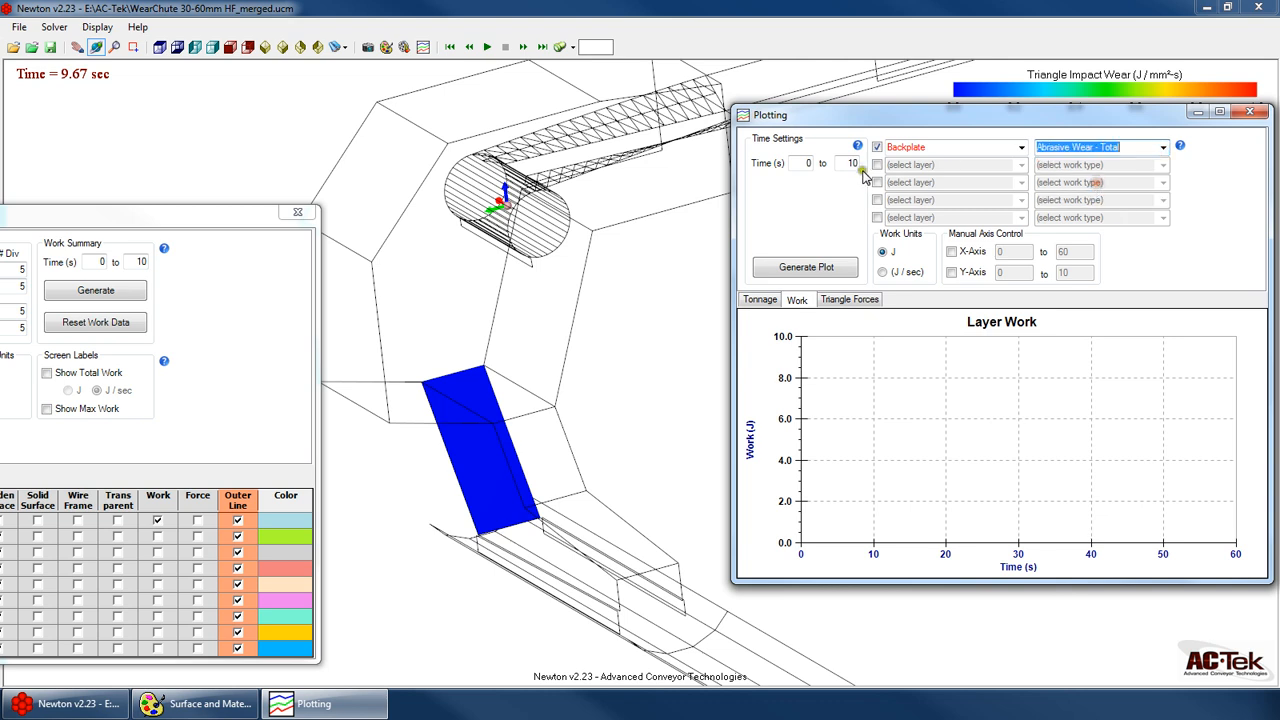
{"action": "double_click", "coordinate": [801, 163]}
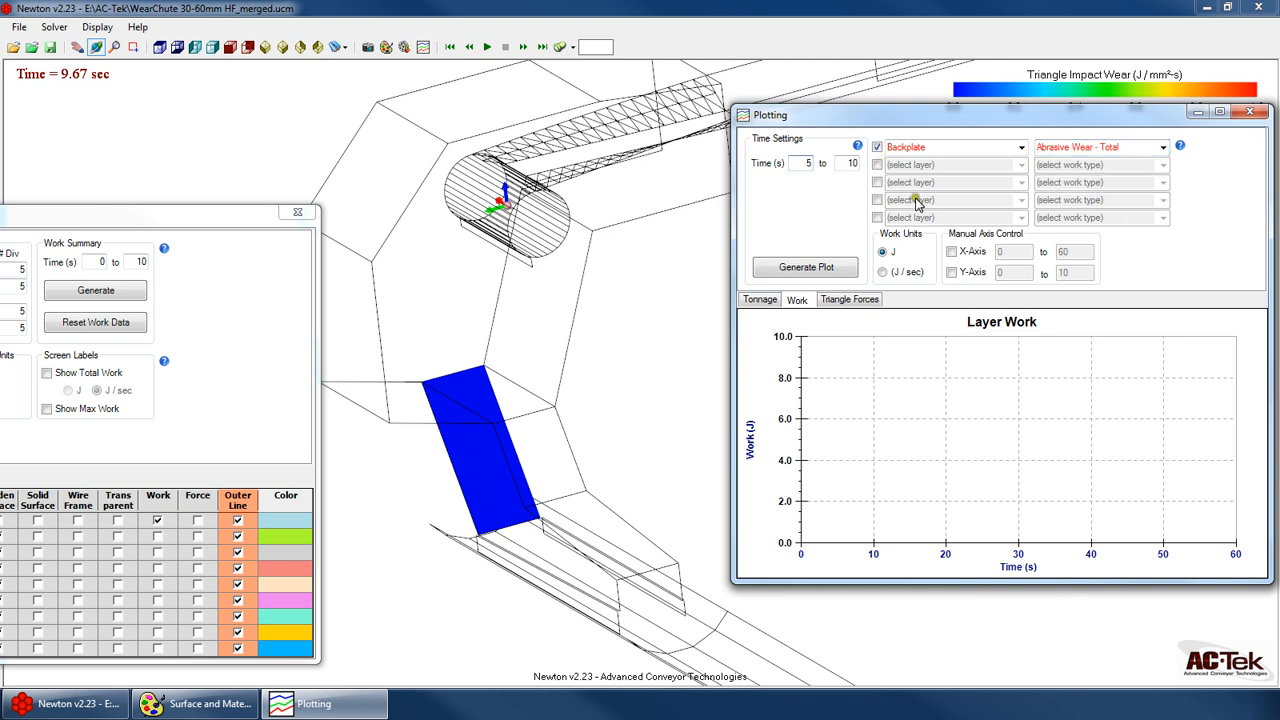
{"action": "left_click", "coordinate": [836, 266]}
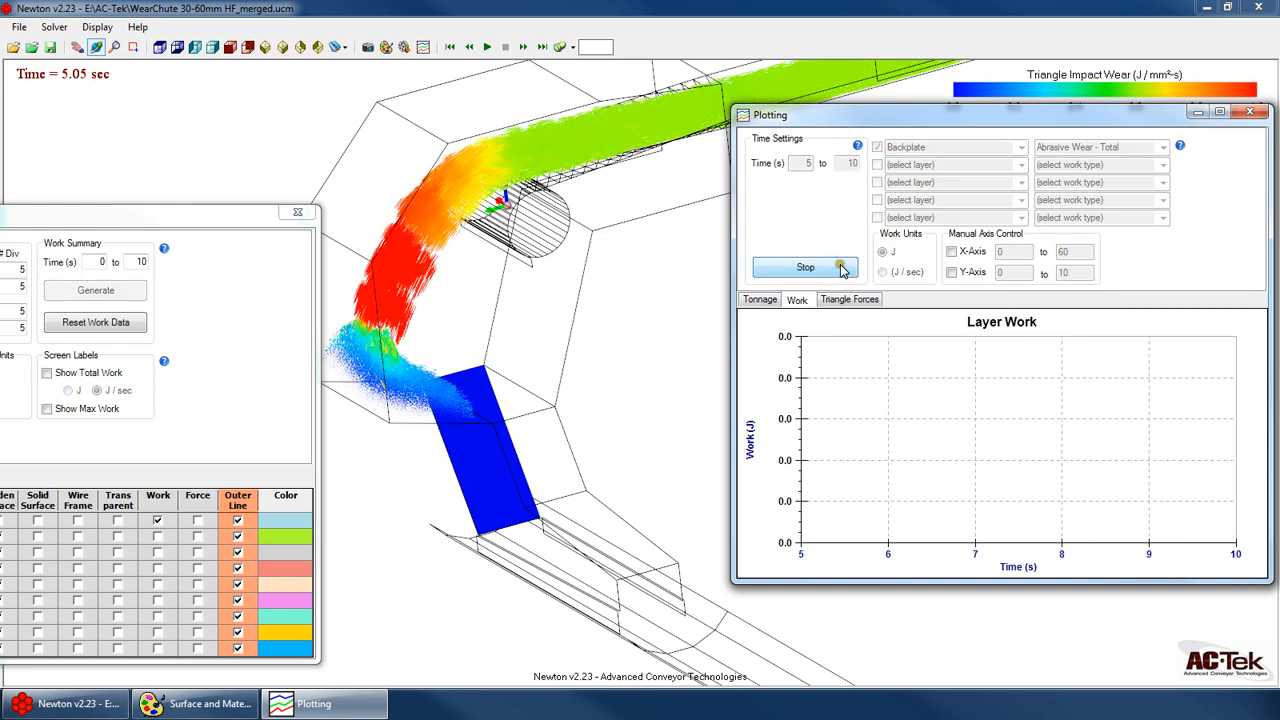
Set the particle style to Hidden and view the Backplate's impact wear contours up close
{"action": "left_click_drag", "start_coordinate": [124, 214], "coordinate": [210, 254]}
{"action": "left_click", "coordinate": [225, 500]}
{"action": "left_click", "coordinate": [501, 282]}
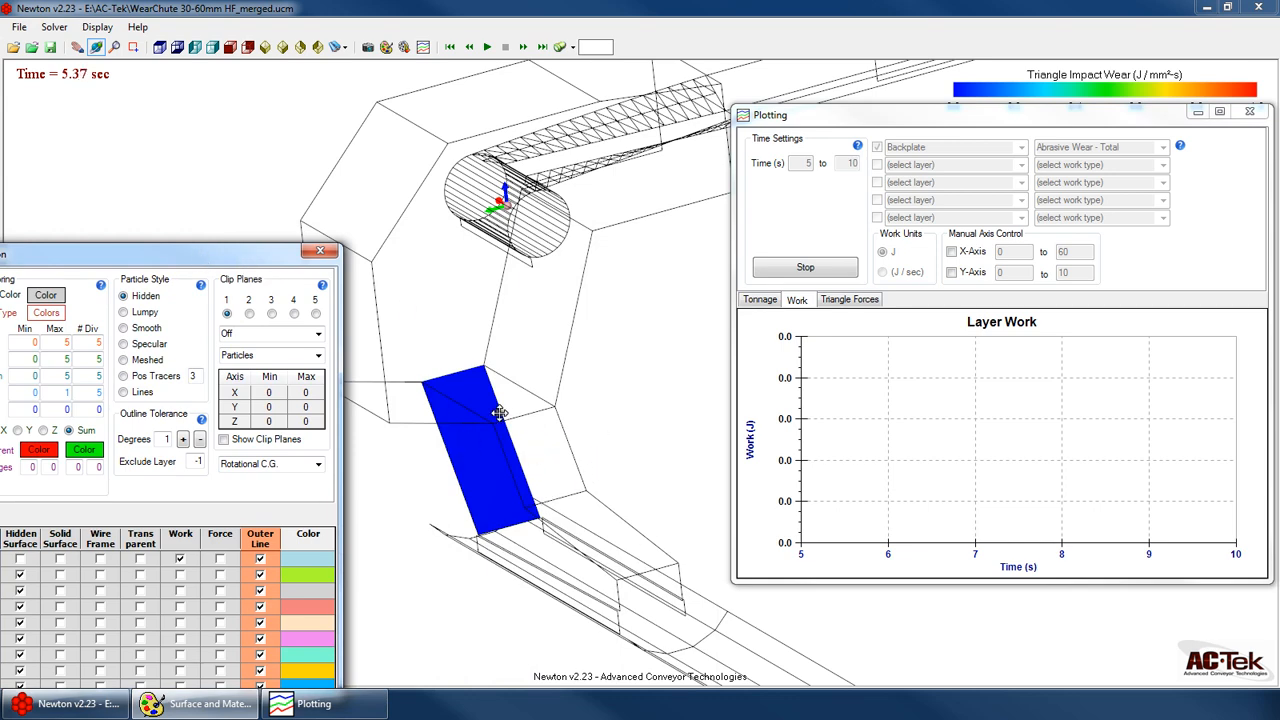
{"action": "left_click", "coordinate": [540, 357]}
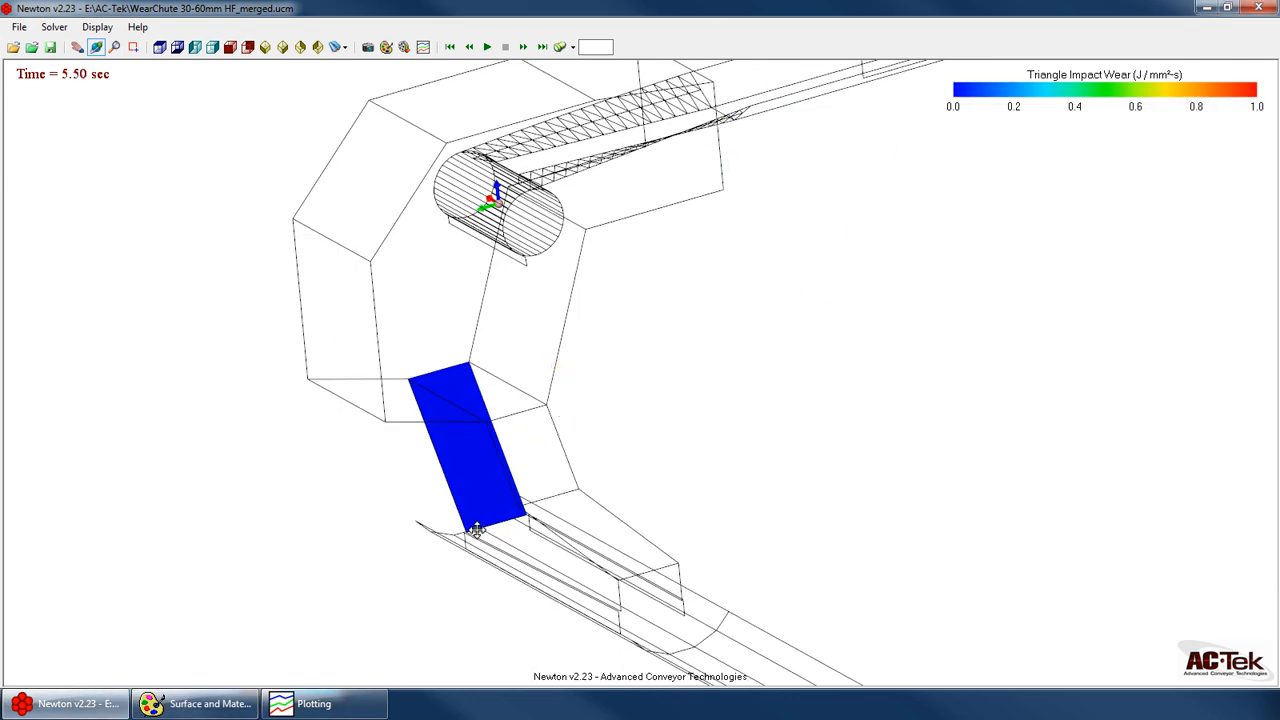
{"action": "scroll", "coordinate": [500, 480], "scroll_direction": "up", "scroll_amount": 3}
{"action": "scroll", "coordinate": [488, 475], "scroll_direction": "up", "scroll_amount": 2}
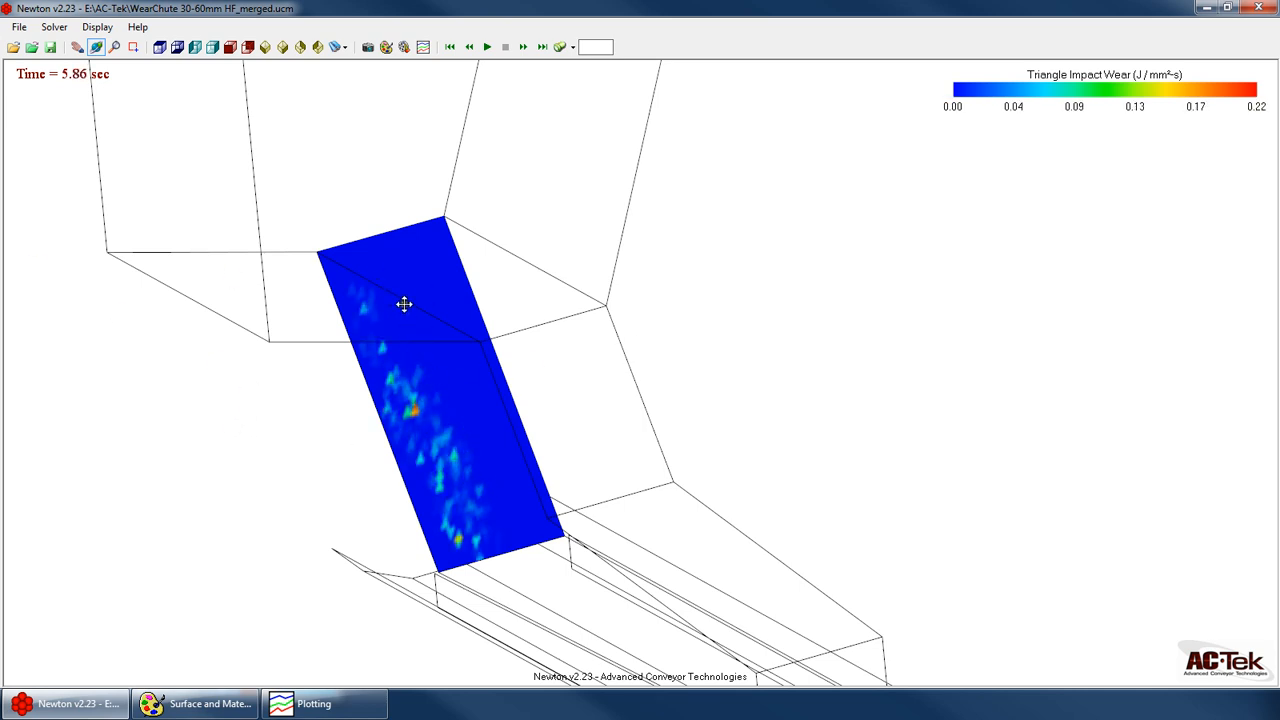
Compare the progress of the Backplate work plot with the wear contours on the model while the plot is generated
{"action": "left_click", "coordinate": [195, 703]}
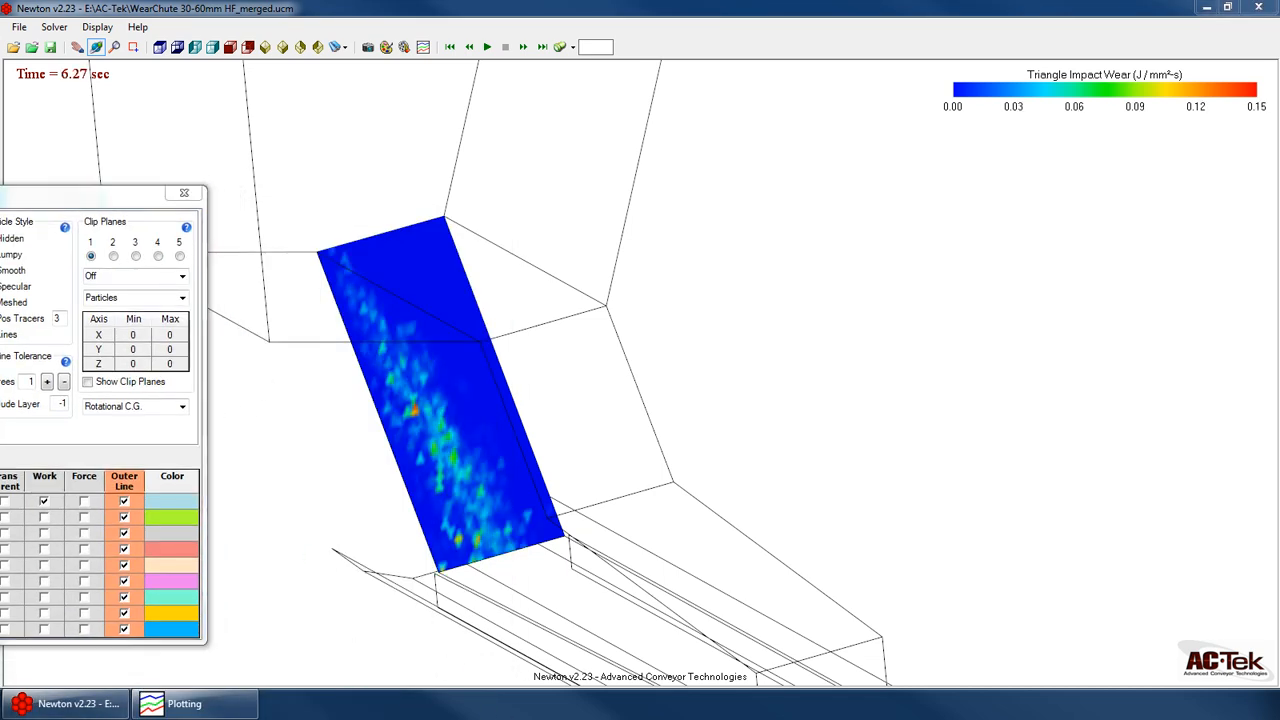
{"action": "left_click", "coordinate": [183, 703]}
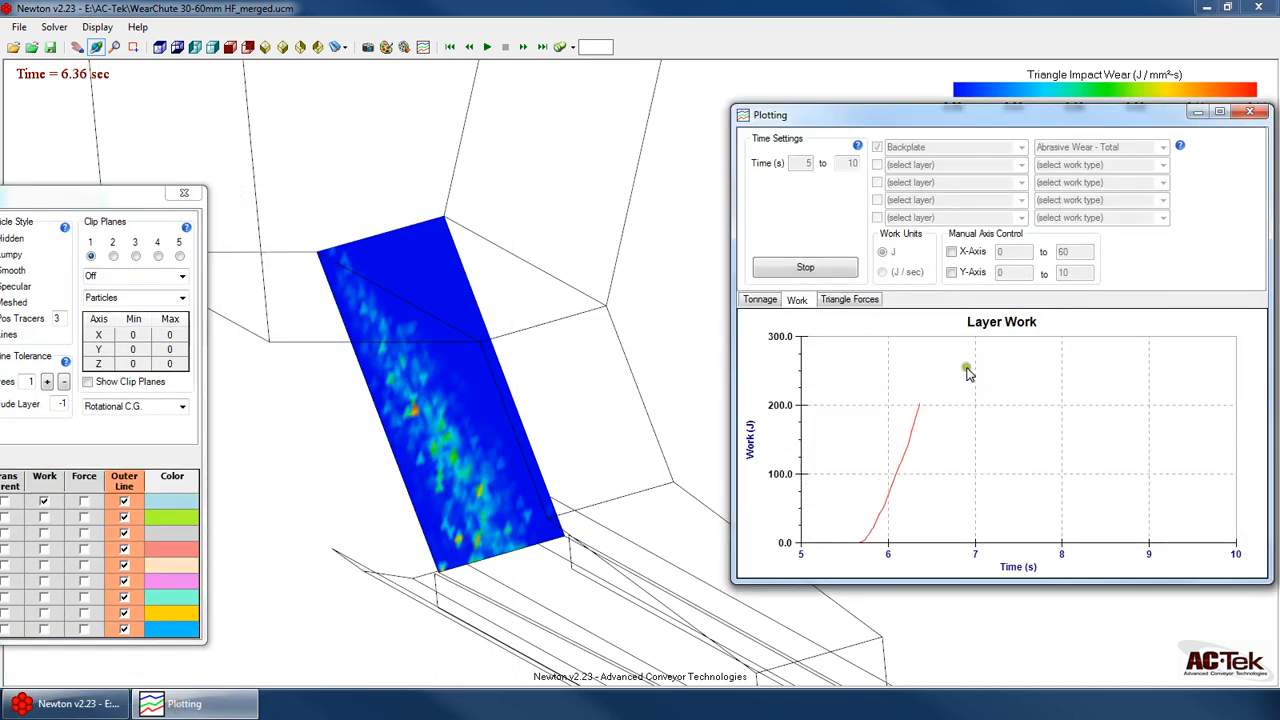
{"action": "left_click", "coordinate": [471, 403]}
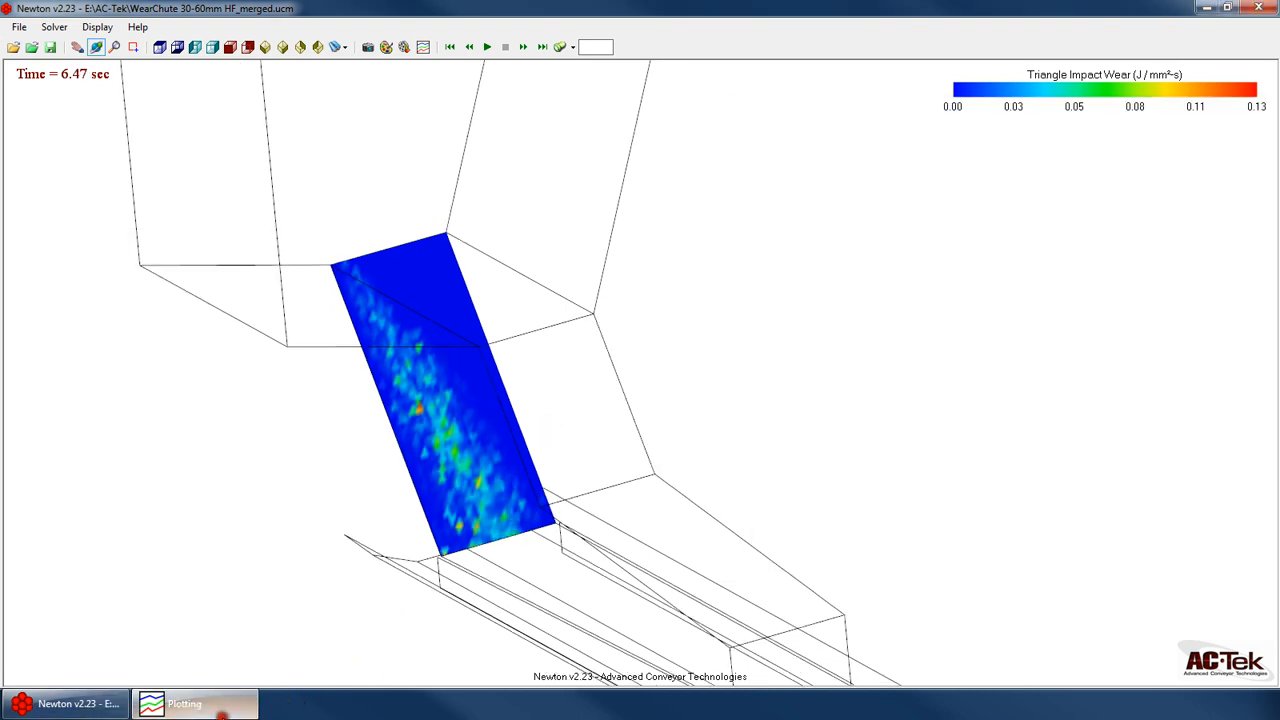
{"action": "left_click", "coordinate": [183, 703]}
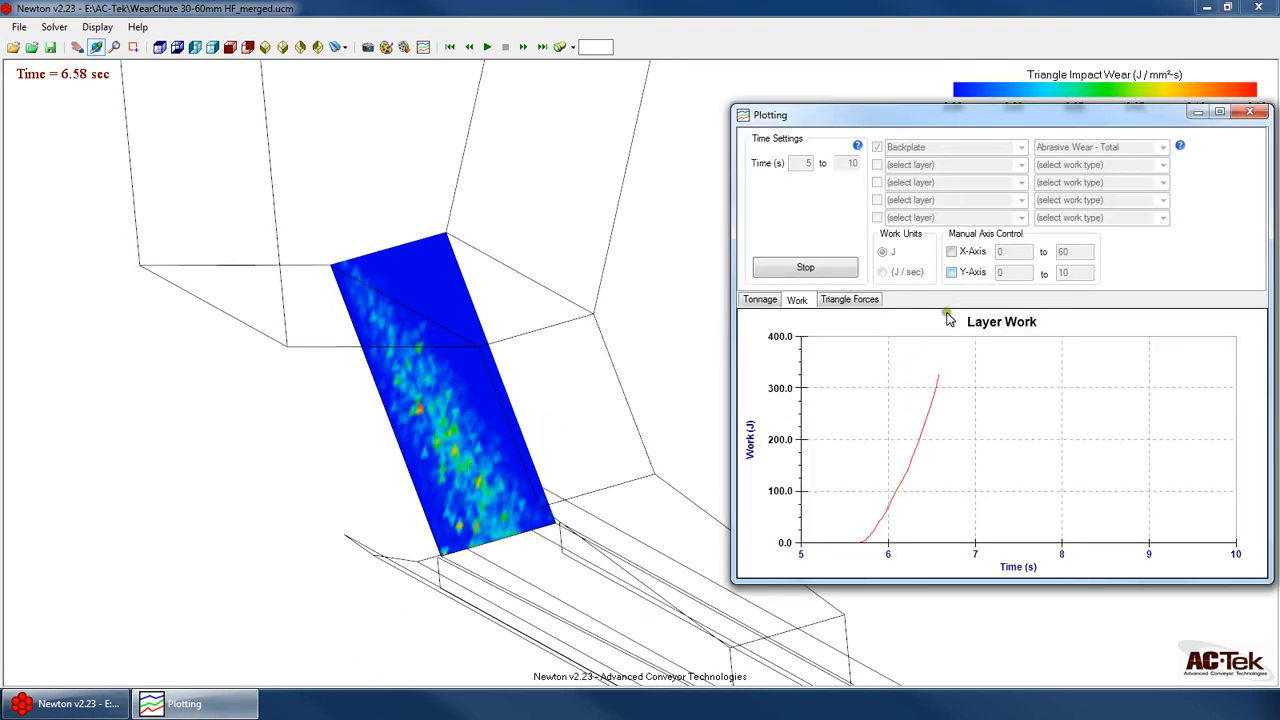
{"action": "left_click", "coordinate": [108, 703]}
{"action": "left_click", "coordinate": [183, 703]}
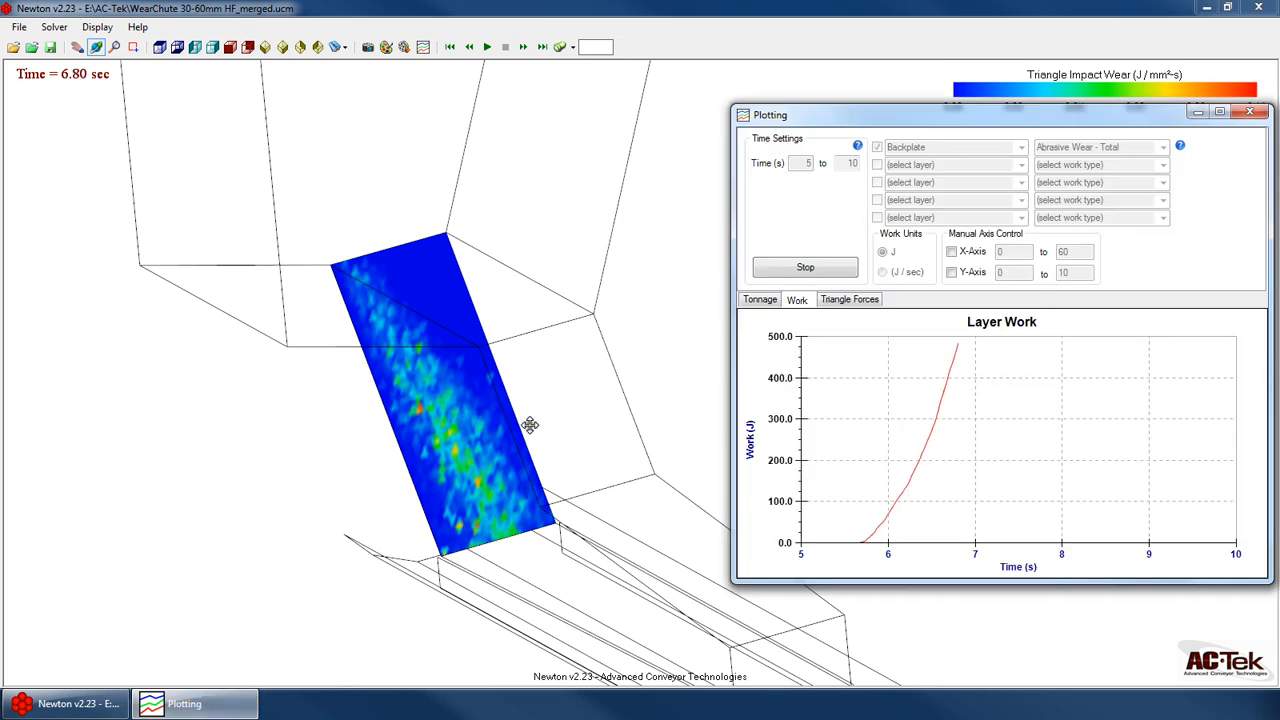
{"action": "left_click_drag", "start_coordinate": [530, 425], "coordinate": [441, 325]}
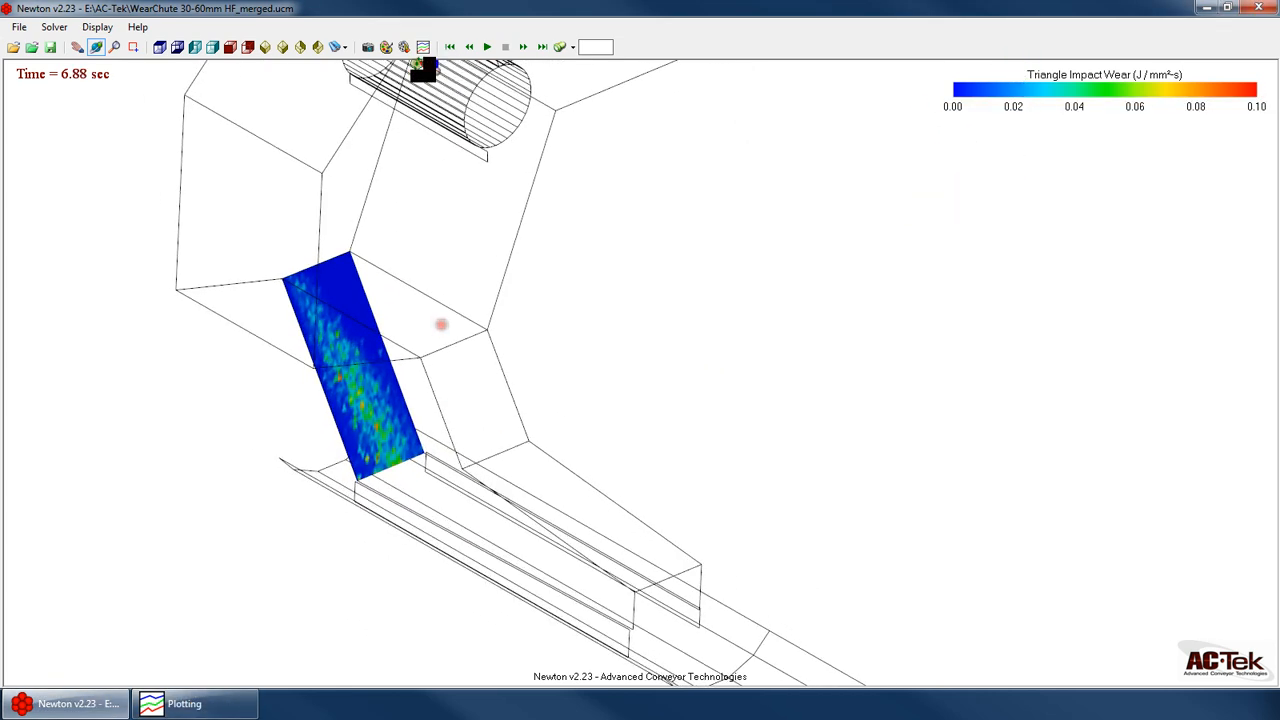
Reopen the Plotting window and stop generating the Backplate work plot
{"action": "left_click", "coordinate": [423, 47]}
{"action": "left_click_drag", "start_coordinate": [873, 104], "coordinate": [672, 128]}
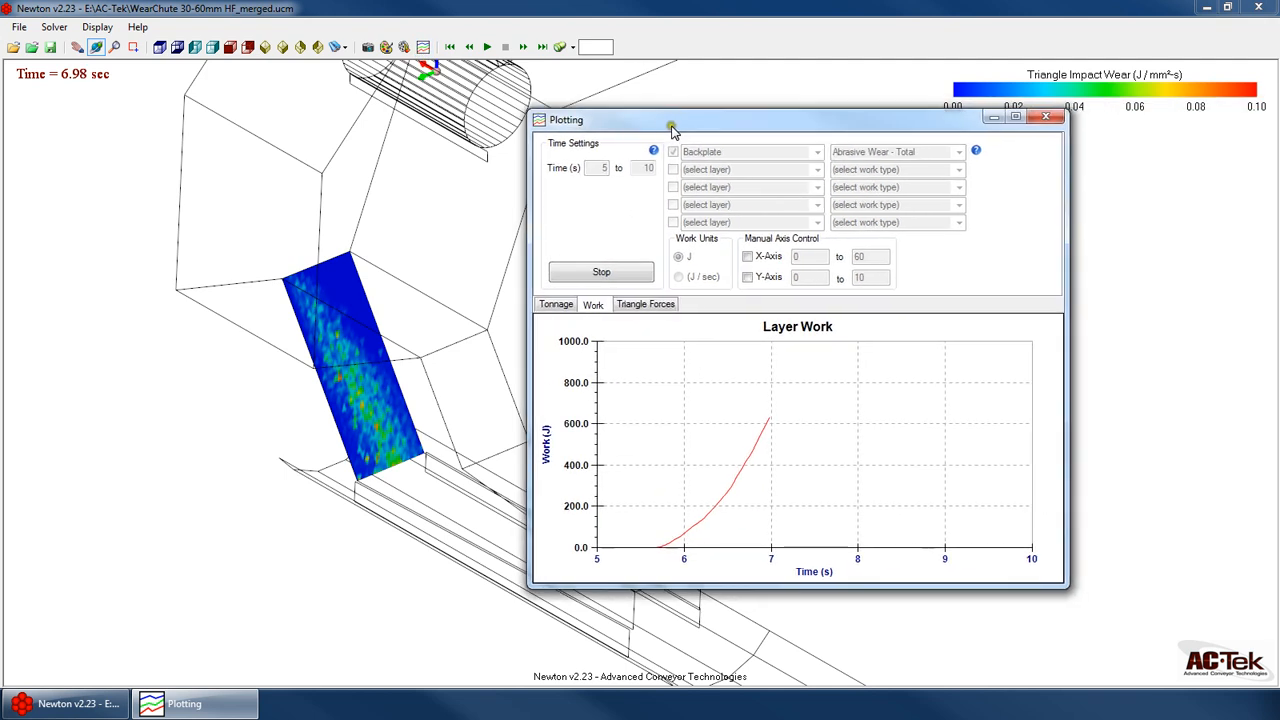
{"action": "left_click", "coordinate": [1045, 117]}
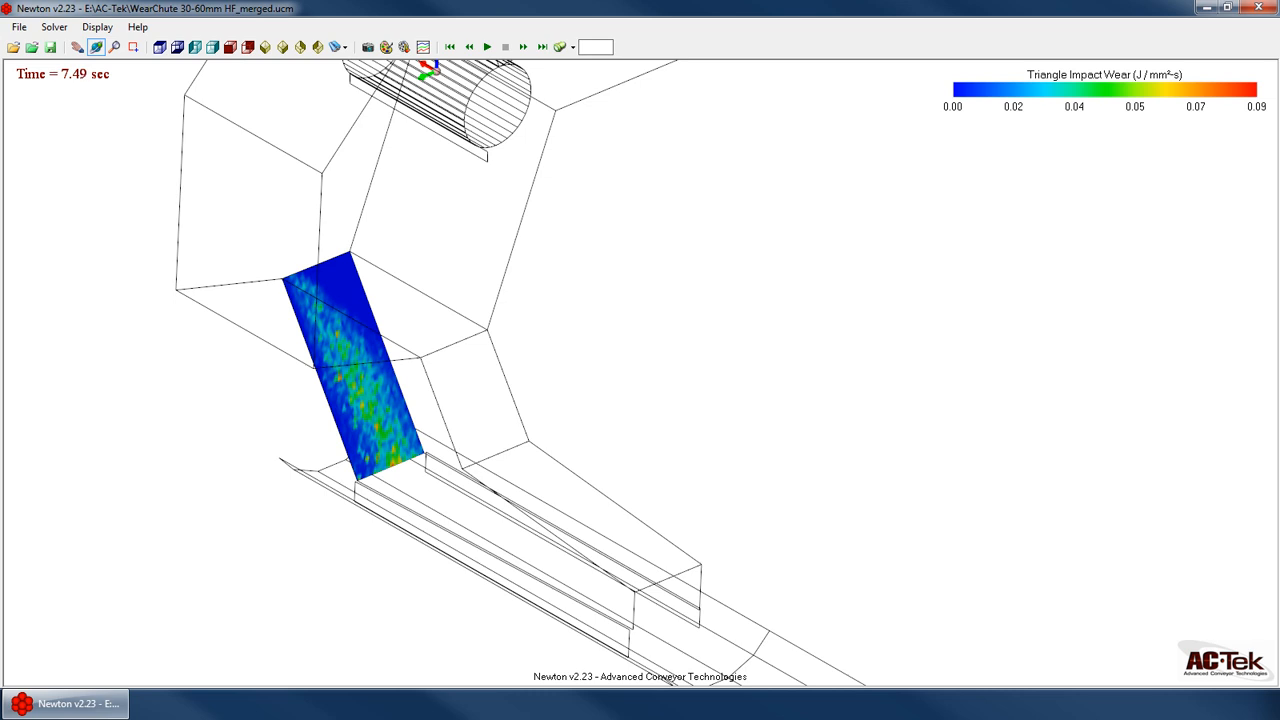
{"action": "left_click", "coordinate": [423, 47]}
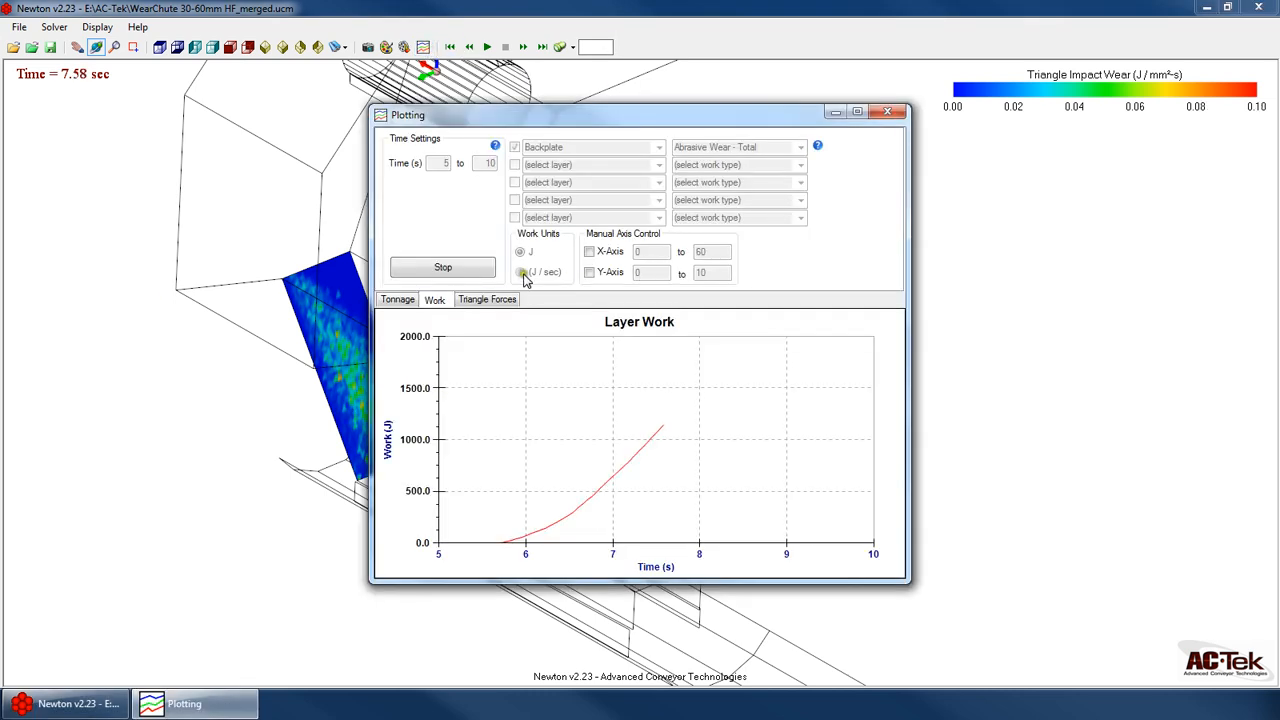
{"action": "left_click", "coordinate": [456, 268]}
{"action": "left_click", "coordinate": [456, 266]}
Save the current frame as the playback file WearChute 30-60mm HF_merged_Time7p62.pbf in the AC-Tek folder
{"action": "left_click", "coordinate": [266, 48]}
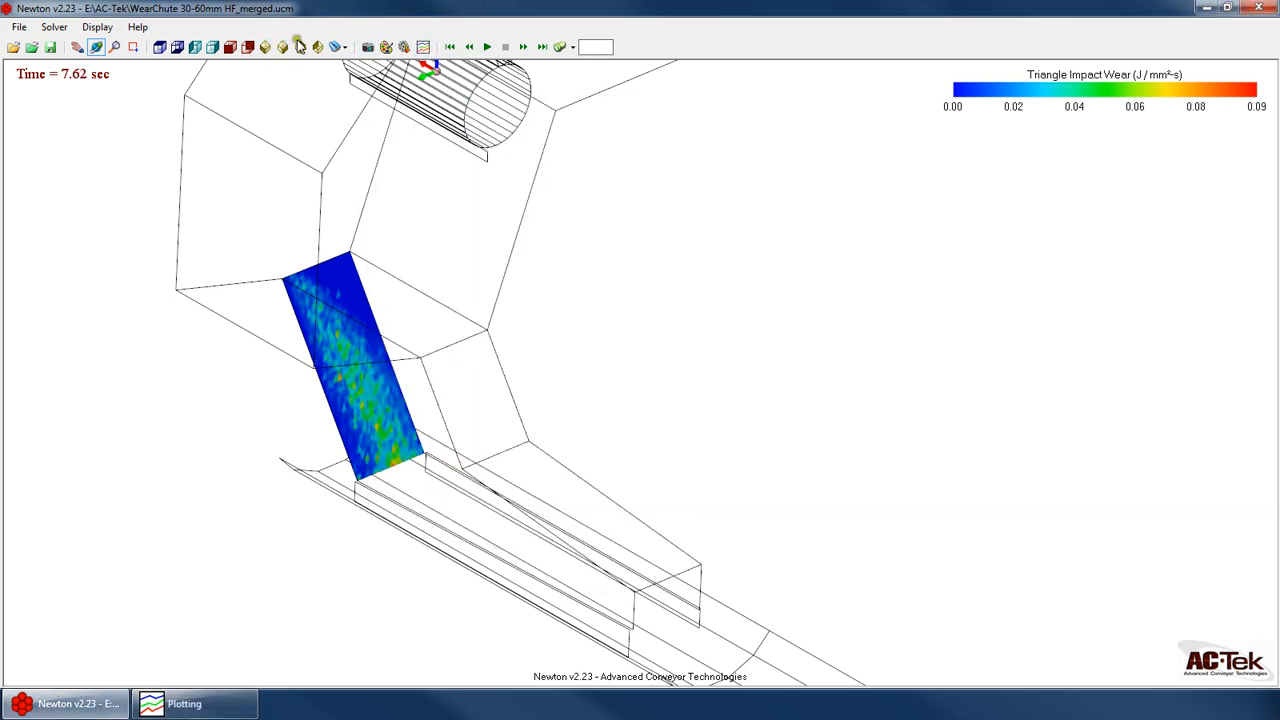
{"action": "left_click", "coordinate": [50, 47]}
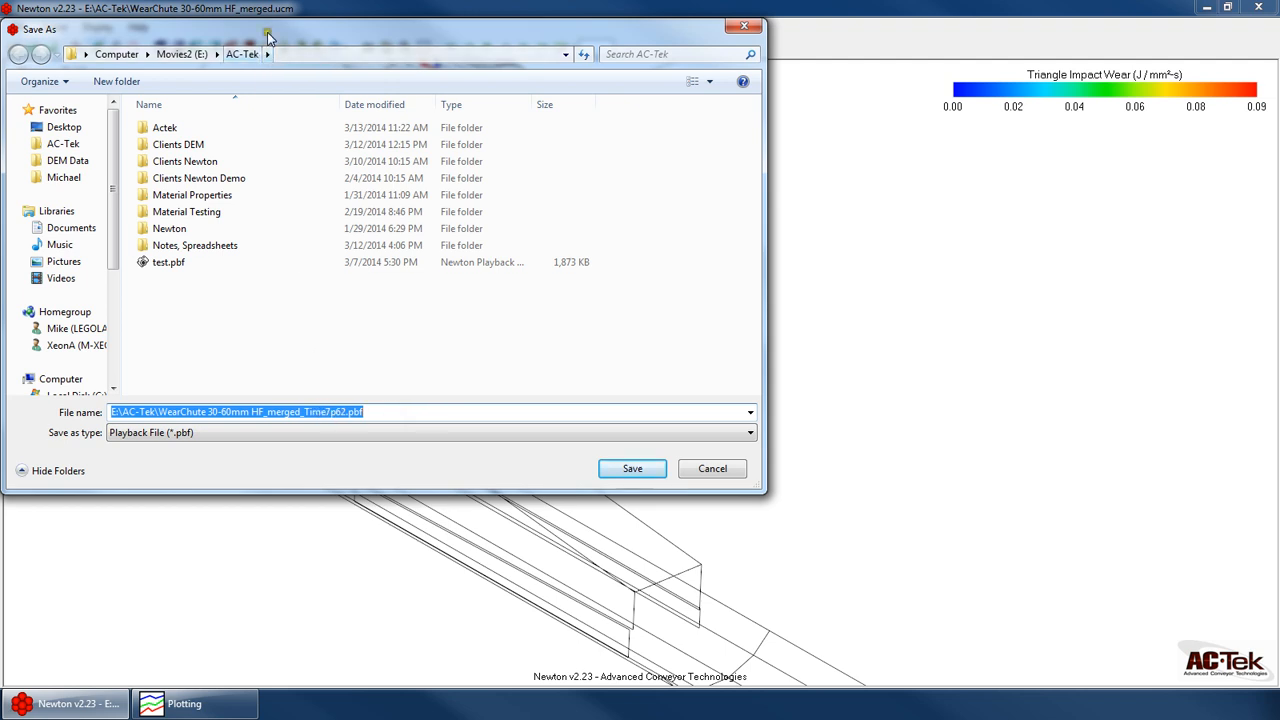
{"action": "left_click", "coordinate": [651, 450]}
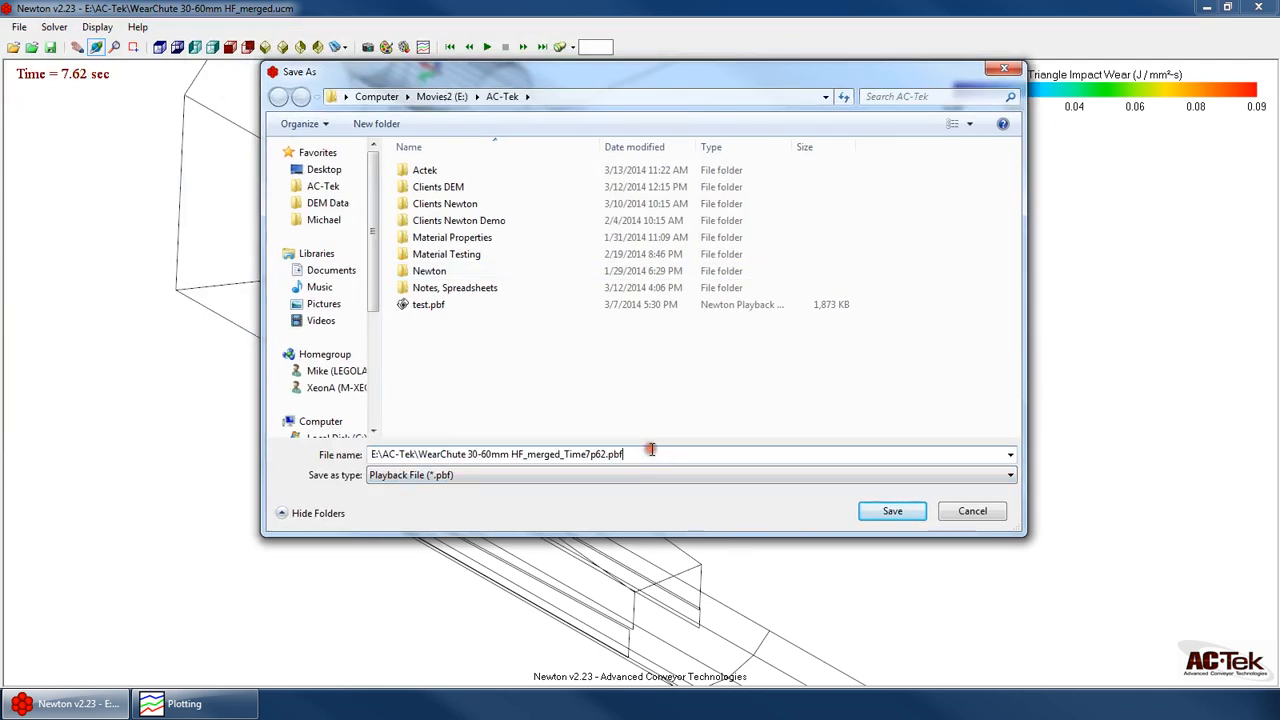
{"action": "left_click", "coordinate": [892, 511]}
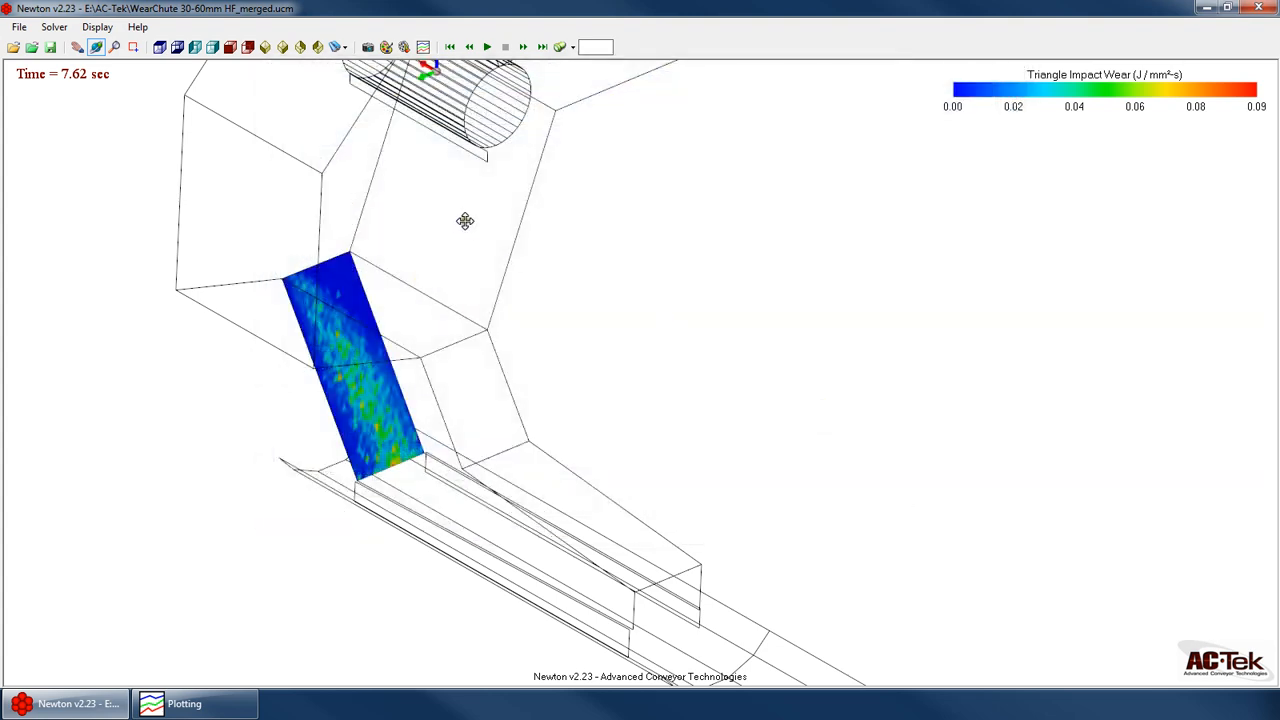
Switch to Windows Explorer, sort the AC-Tek folder by date modified, and locate the newly saved playback frame file
{"action": "left_click_drag", "start_coordinate": [545, 336], "coordinate": [717, 173]}
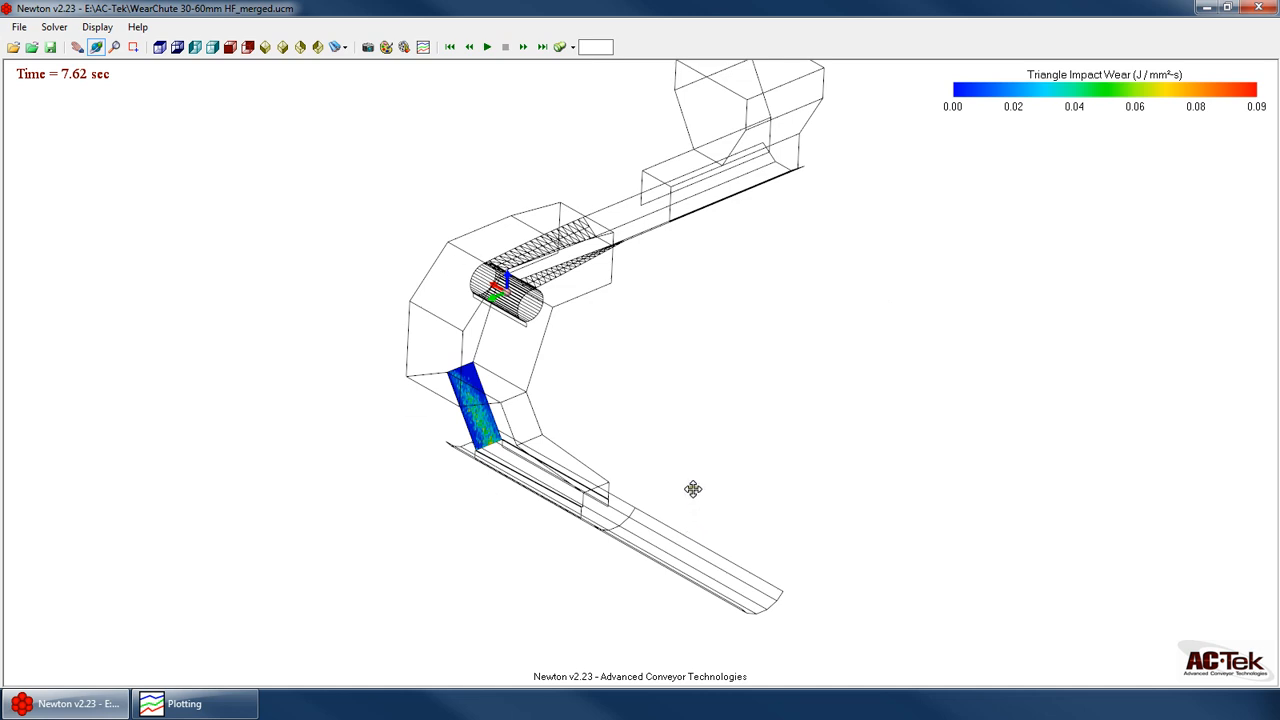
{"action": "left_click_drag", "start_coordinate": [693, 488], "coordinate": [694, 470]}
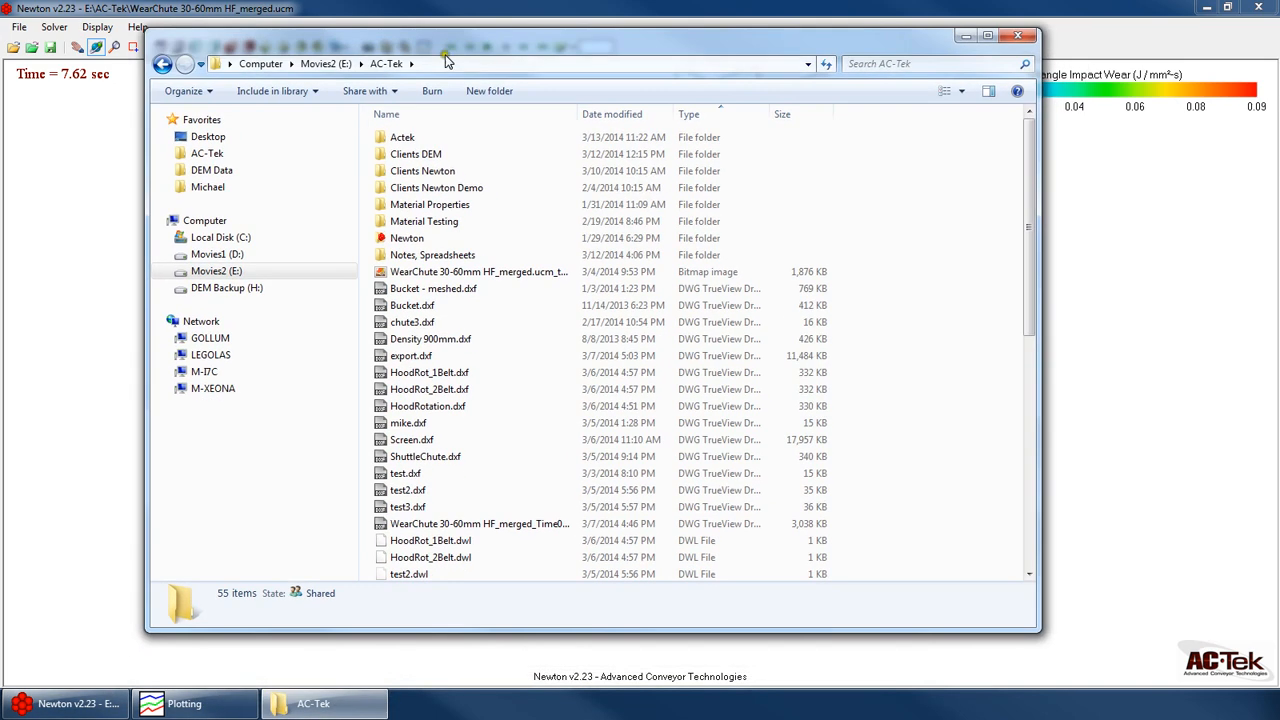
{"action": "scroll", "coordinate": [600, 300], "scroll_direction": "down", "scroll_amount": 4}
{"action": "left_click", "coordinate": [634, 114]}
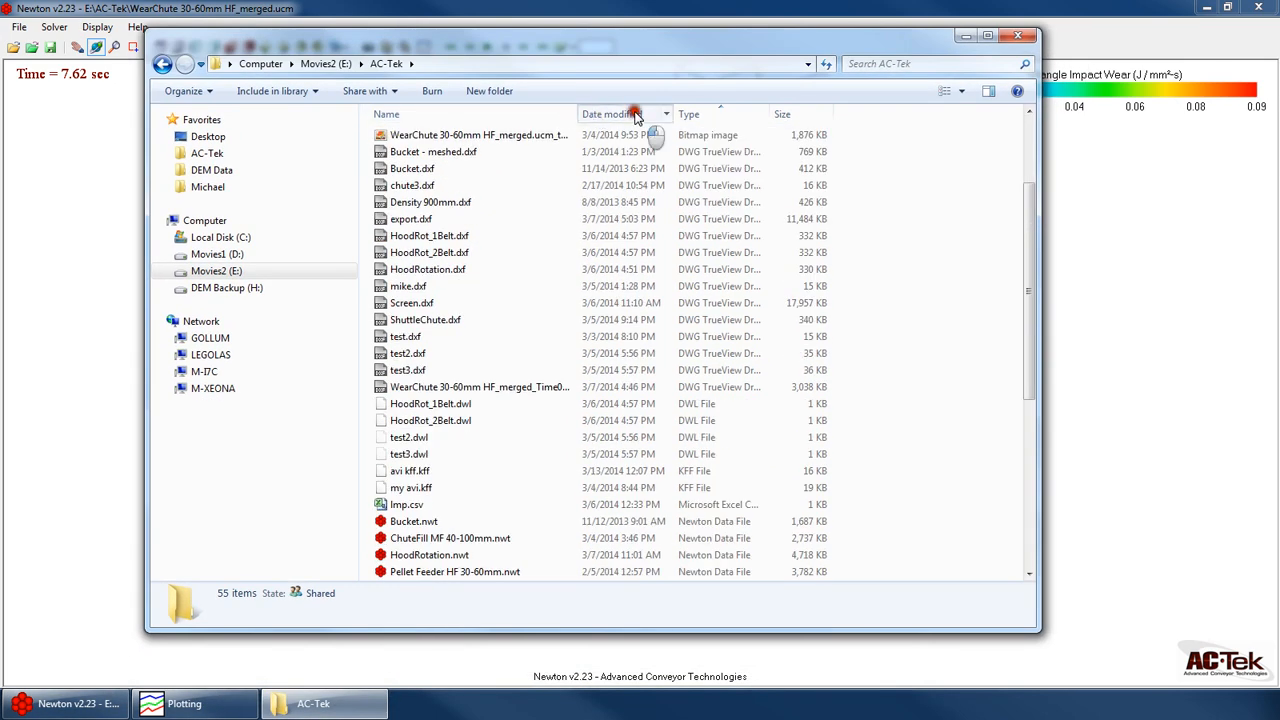
{"action": "left_click", "coordinate": [466, 137]}
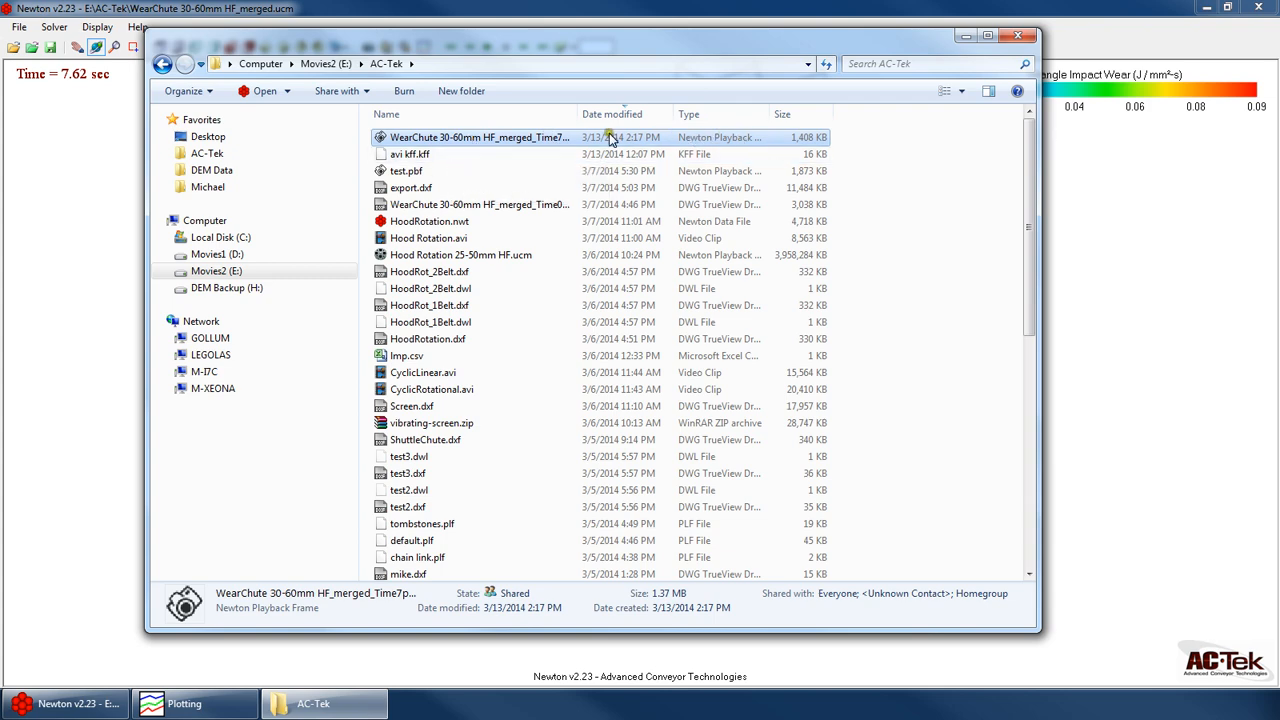
{"action": "left_click", "coordinate": [612, 7]}
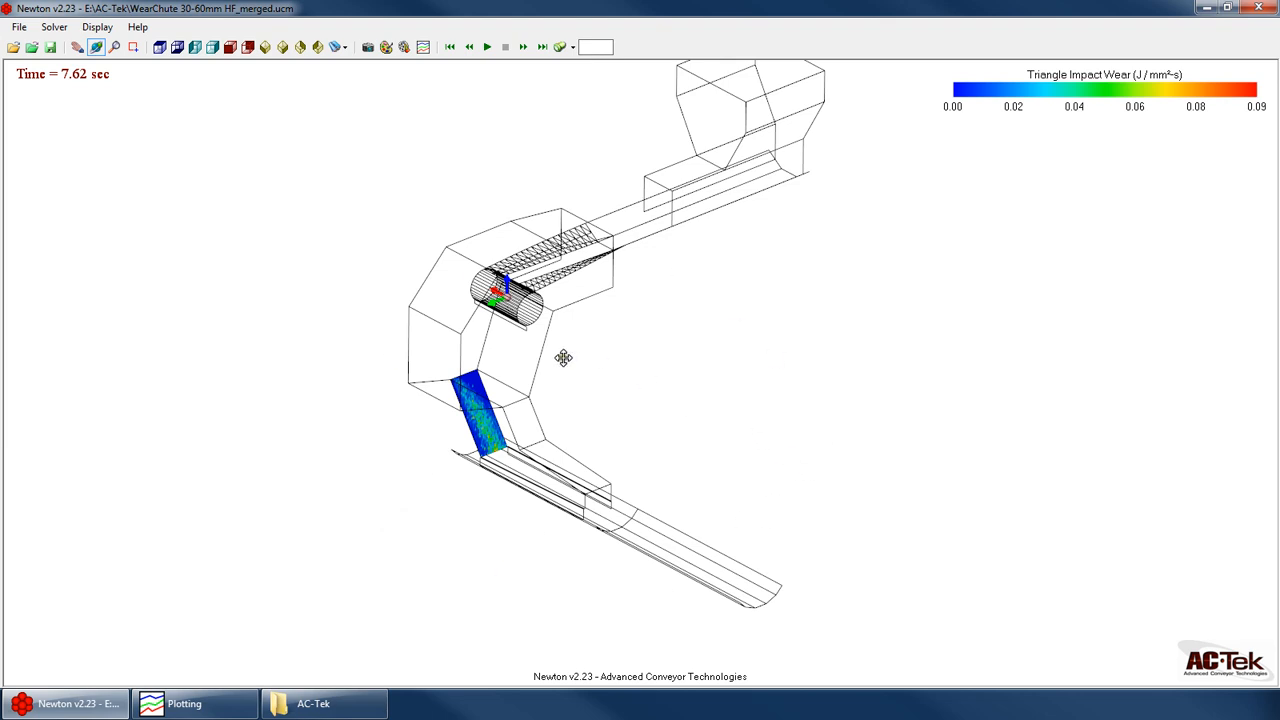
Make all surfaces transparent and display the particles in the model
{"action": "mouse_move", "coordinate": [564, 357]}
{"action": "left_mouse_down"}
{"action": "mouse_move", "coordinate": [603, 340]}
{"action": "mouse_move", "coordinate": [580, 350]}
{"action": "mouse_move", "coordinate": [640, 395]}
{"action": "mouse_move", "coordinate": [505, 447]}
{"action": "mouse_move", "coordinate": [563, 354]}
{"action": "mouse_move", "coordinate": [560, 333]}
{"action": "left_mouse_up"}
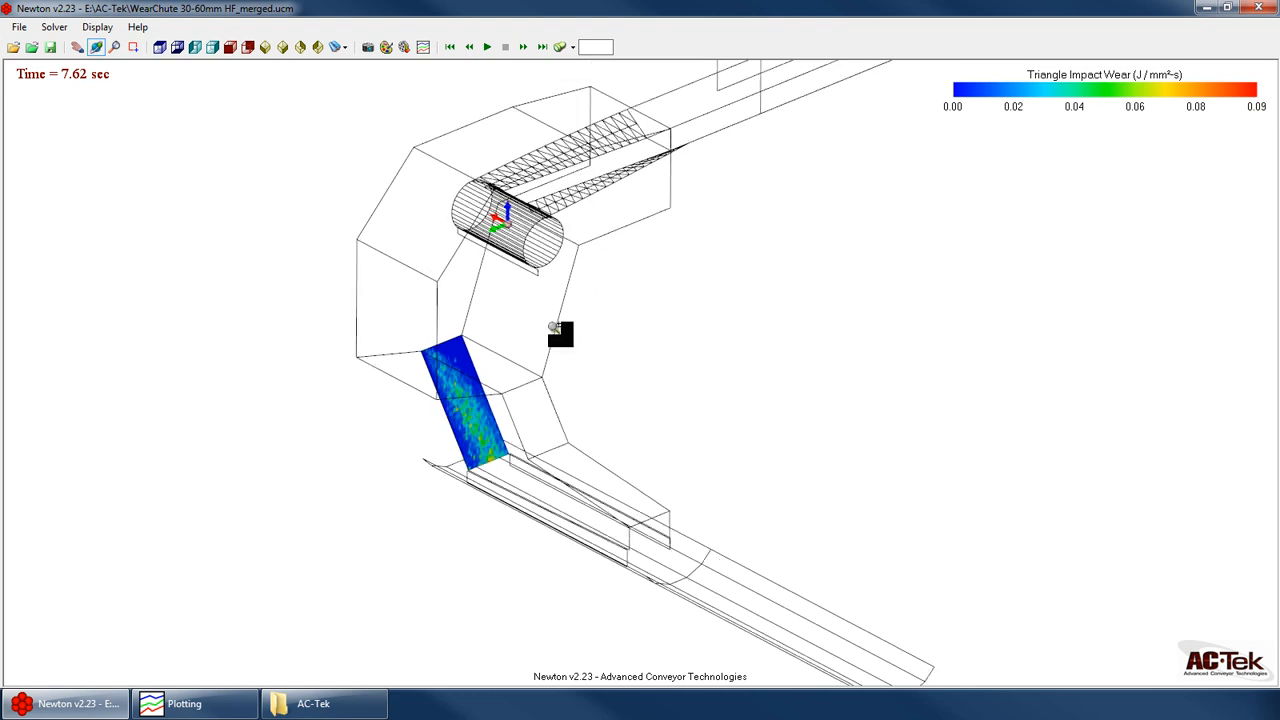
{"action": "right_click", "coordinate": [553, 328]}
{"action": "left_click", "coordinate": [631, 400]}
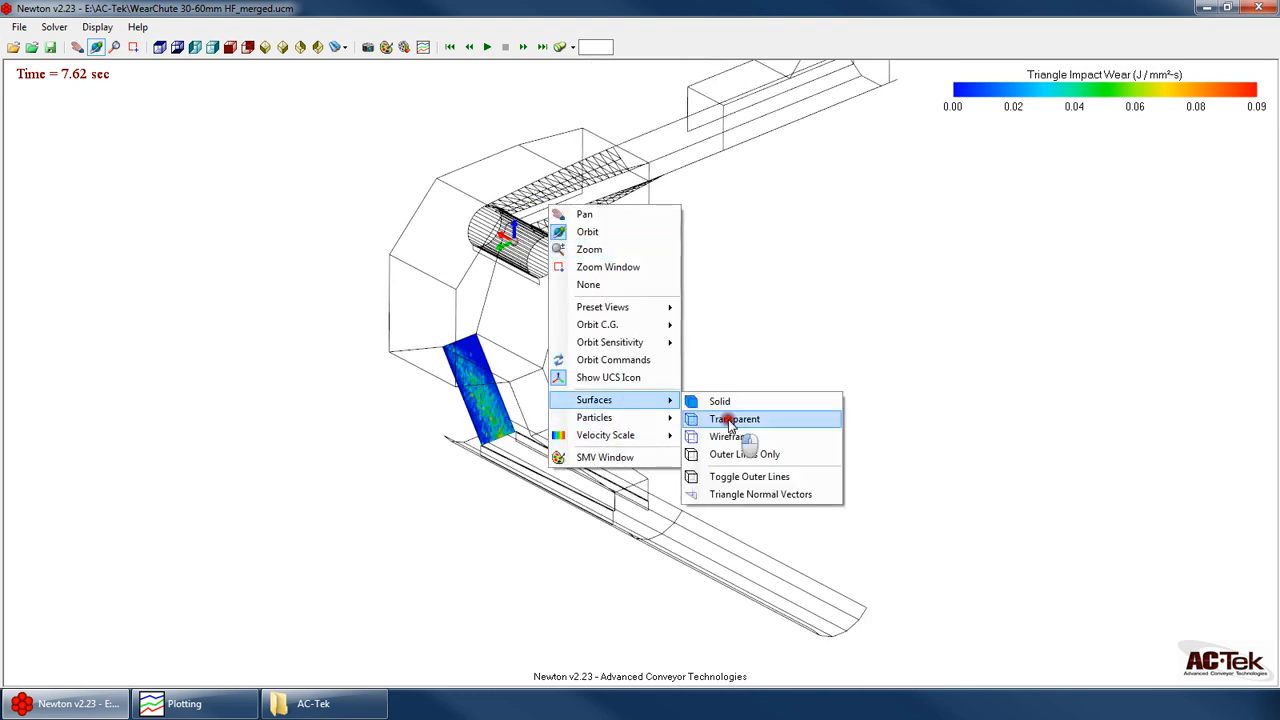
{"action": "left_click", "coordinate": [728, 420]}
{"action": "right_click", "coordinate": [363, 254]}
{"action": "mouse_move", "coordinate": [432, 469]}
{"action": "left_click", "coordinate": [590, 488]}
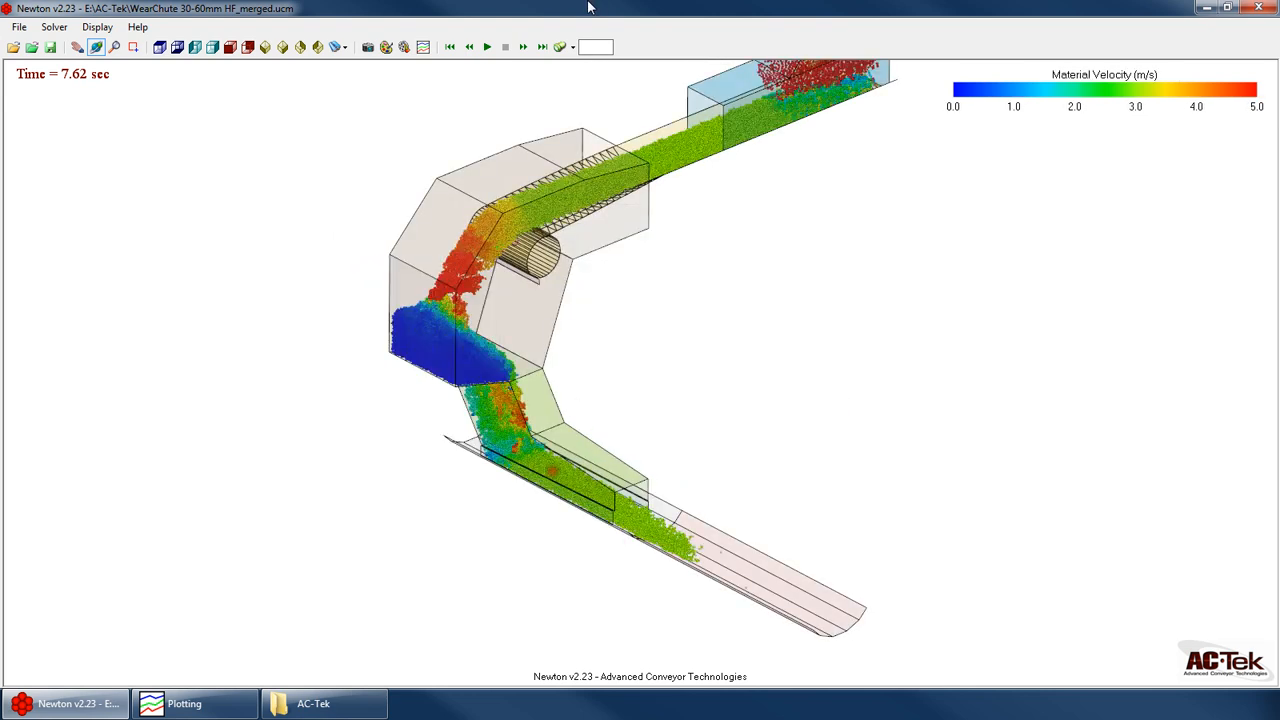
Go to the last frame of the playback and store the current angled view as View 1
{"action": "left_click", "coordinate": [540, 47]}
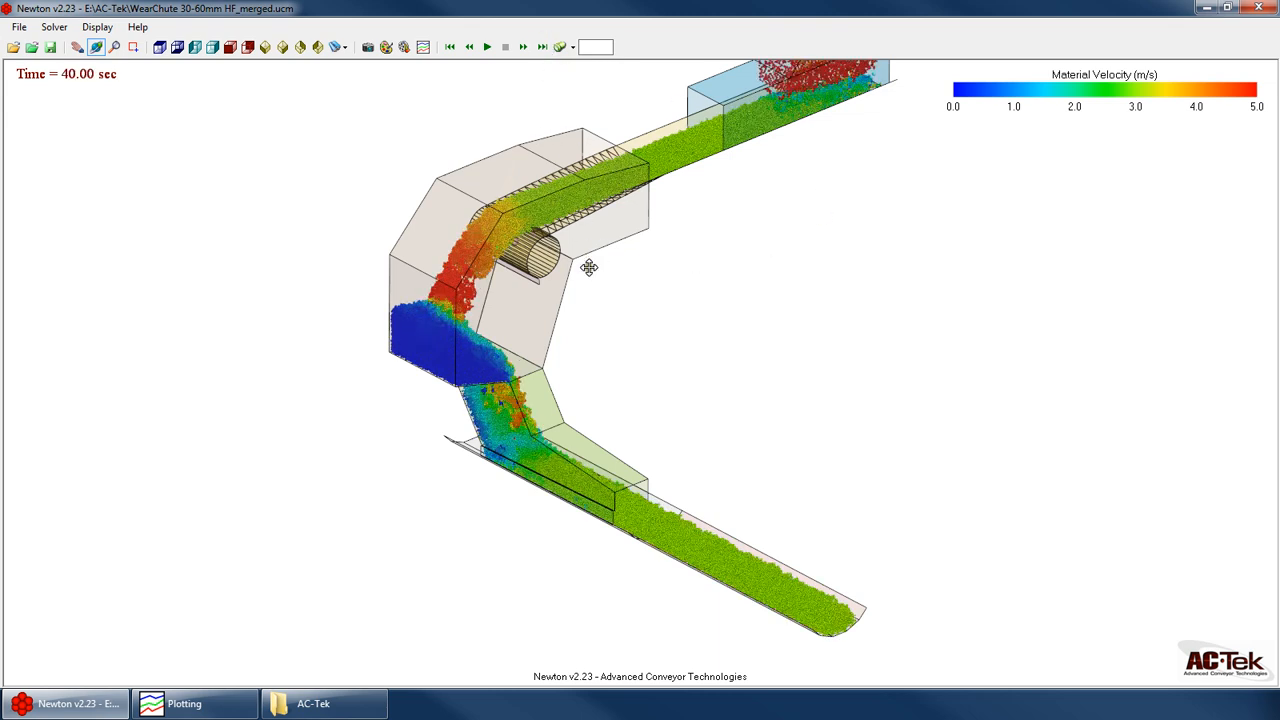
{"action": "left_click", "coordinate": [340, 47]}
{"action": "left_click", "coordinate": [405, 160]}
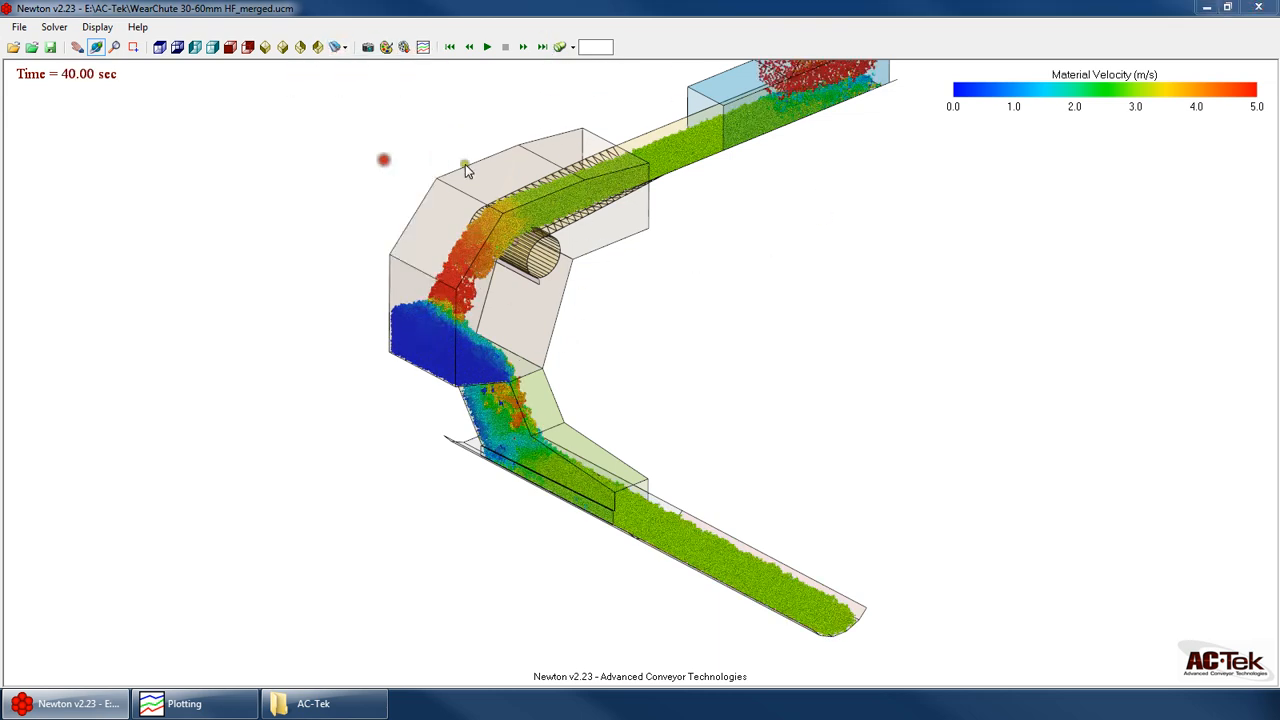
{"action": "left_click", "coordinate": [731, 324]}
Look at the model from the back and store that orientation as View 2
{"action": "left_click", "coordinate": [230, 47]}
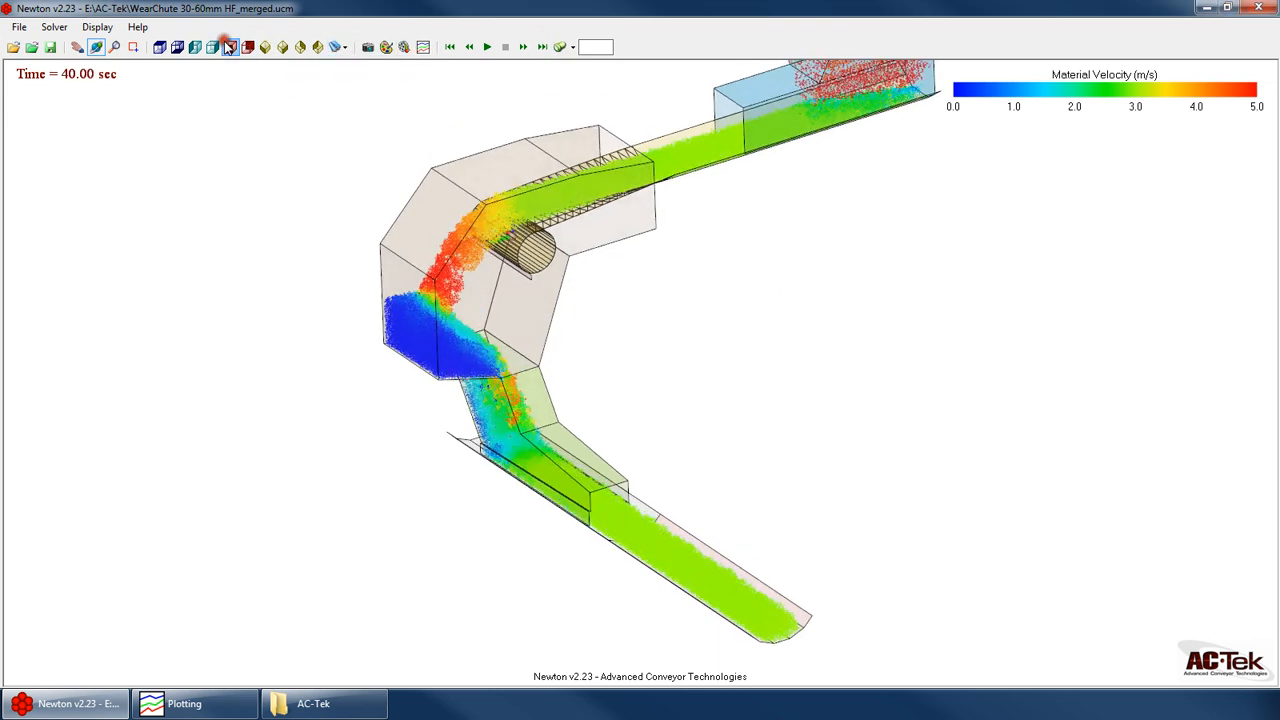
{"action": "left_click", "coordinate": [248, 47]}
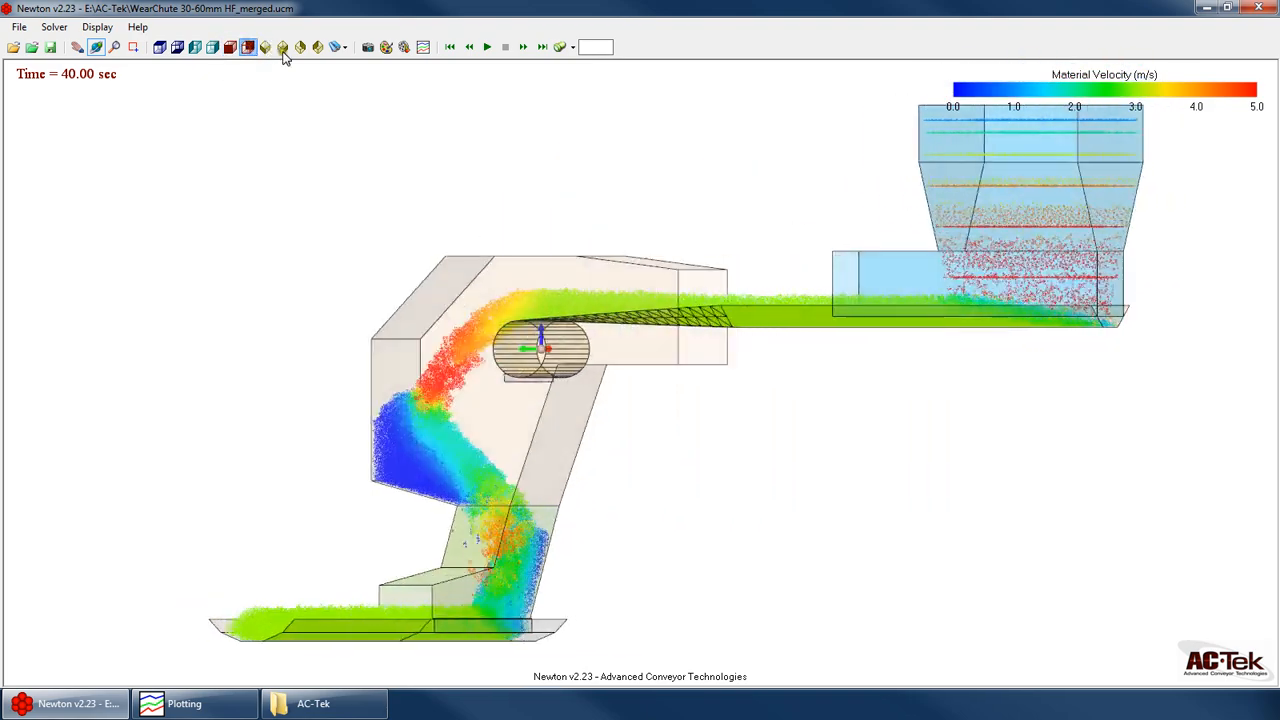
{"action": "left_click", "coordinate": [341, 48]}
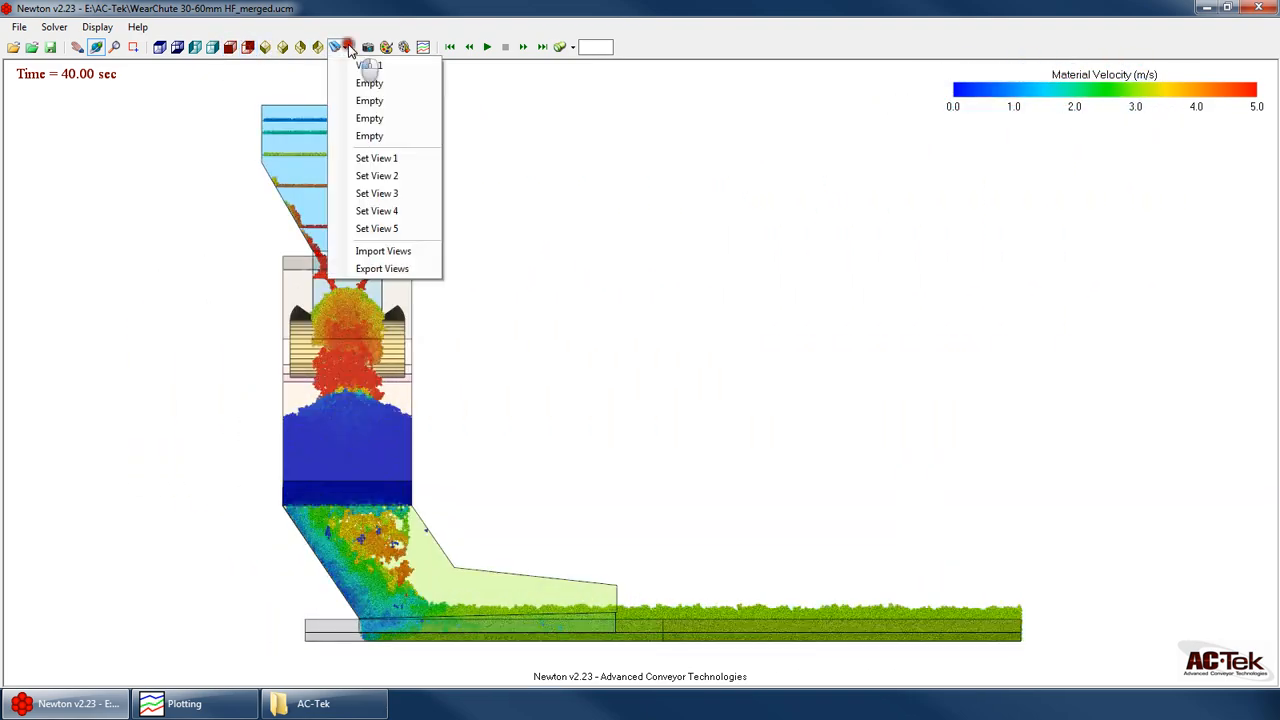
{"action": "left_click", "coordinate": [391, 171]}
{"action": "left_click", "coordinate": [733, 322]}
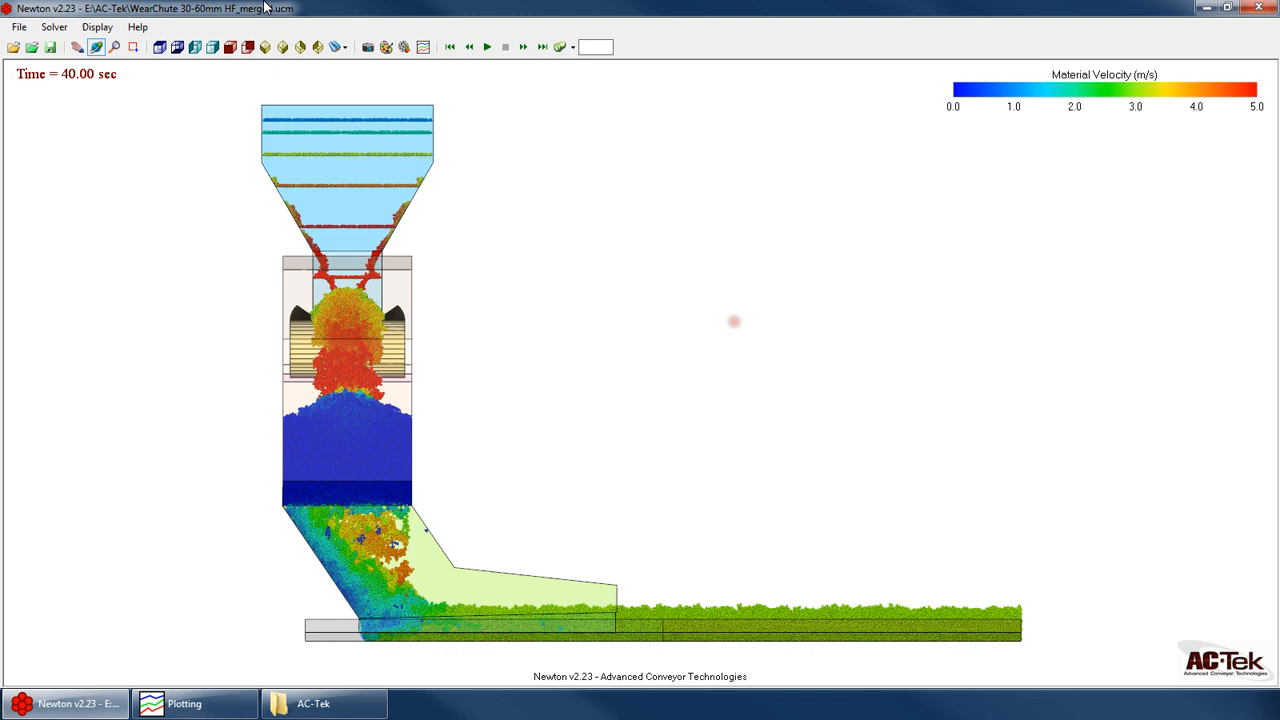
Change to the right side view of the model and store it as View 2
{"action": "left_click", "coordinate": [212, 47]}
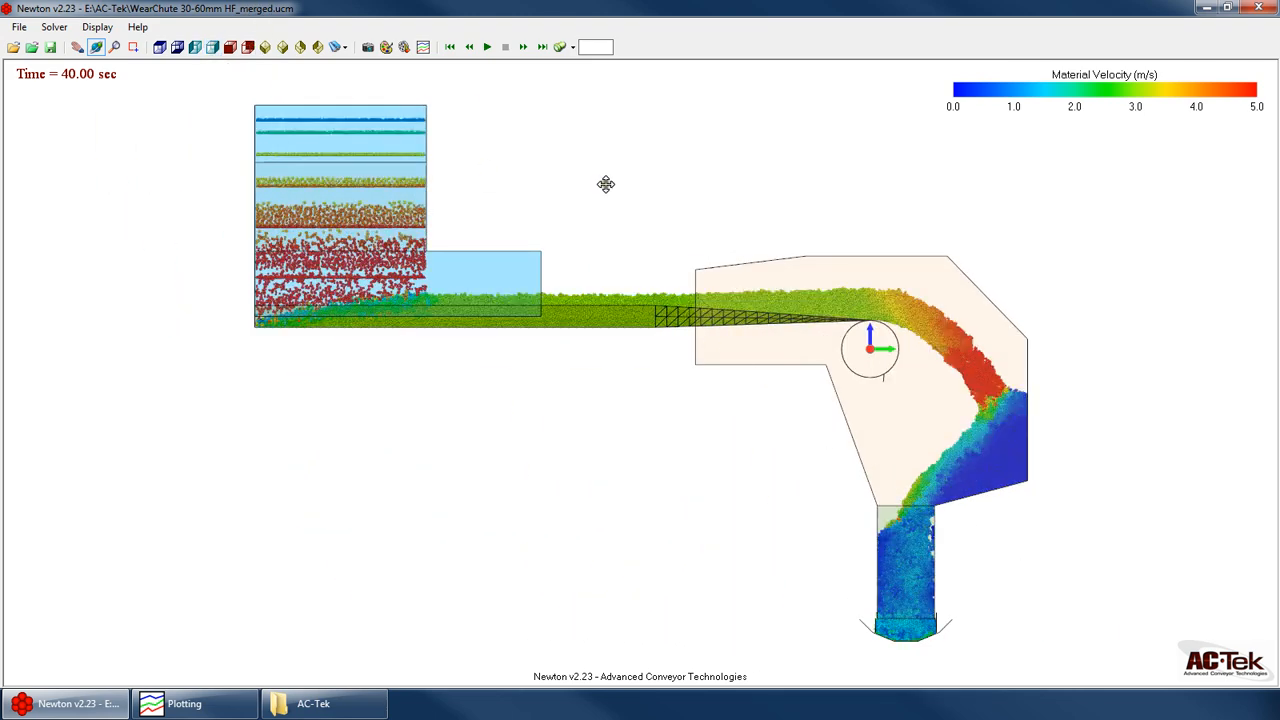
{"action": "left_click", "coordinate": [342, 47]}
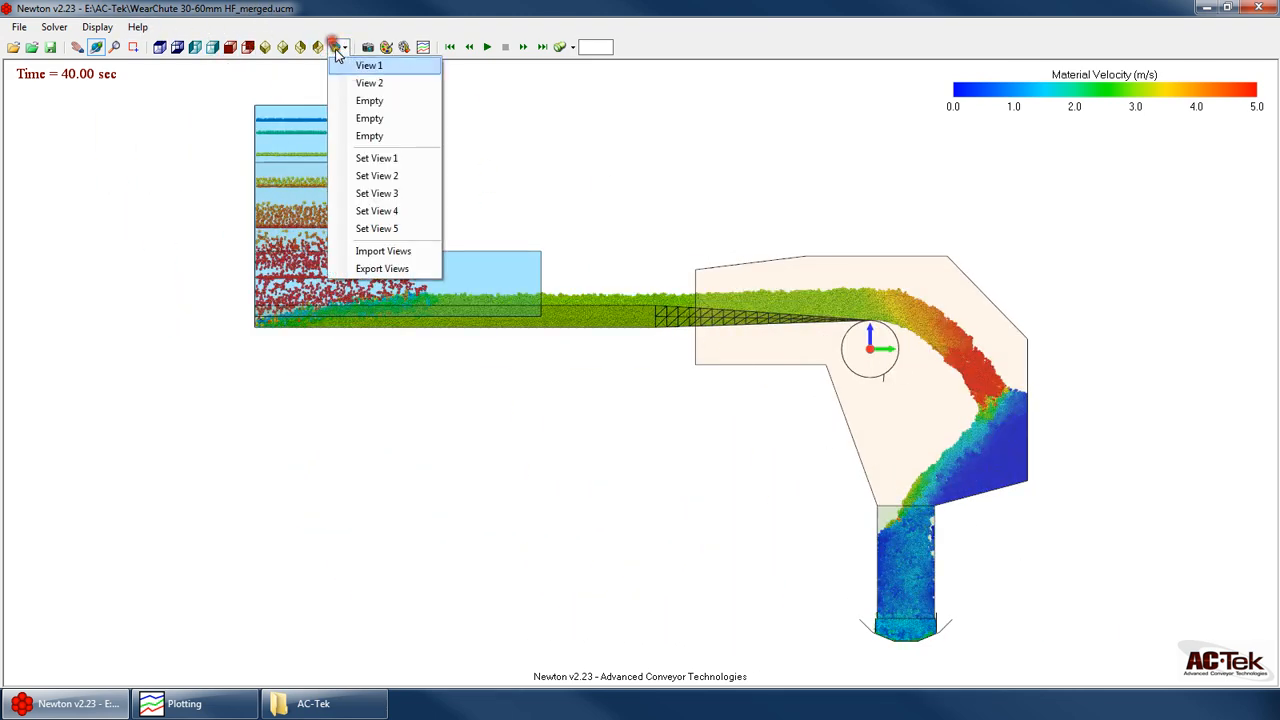
{"action": "left_click", "coordinate": [396, 180]}
{"action": "left_click", "coordinate": [735, 327]}
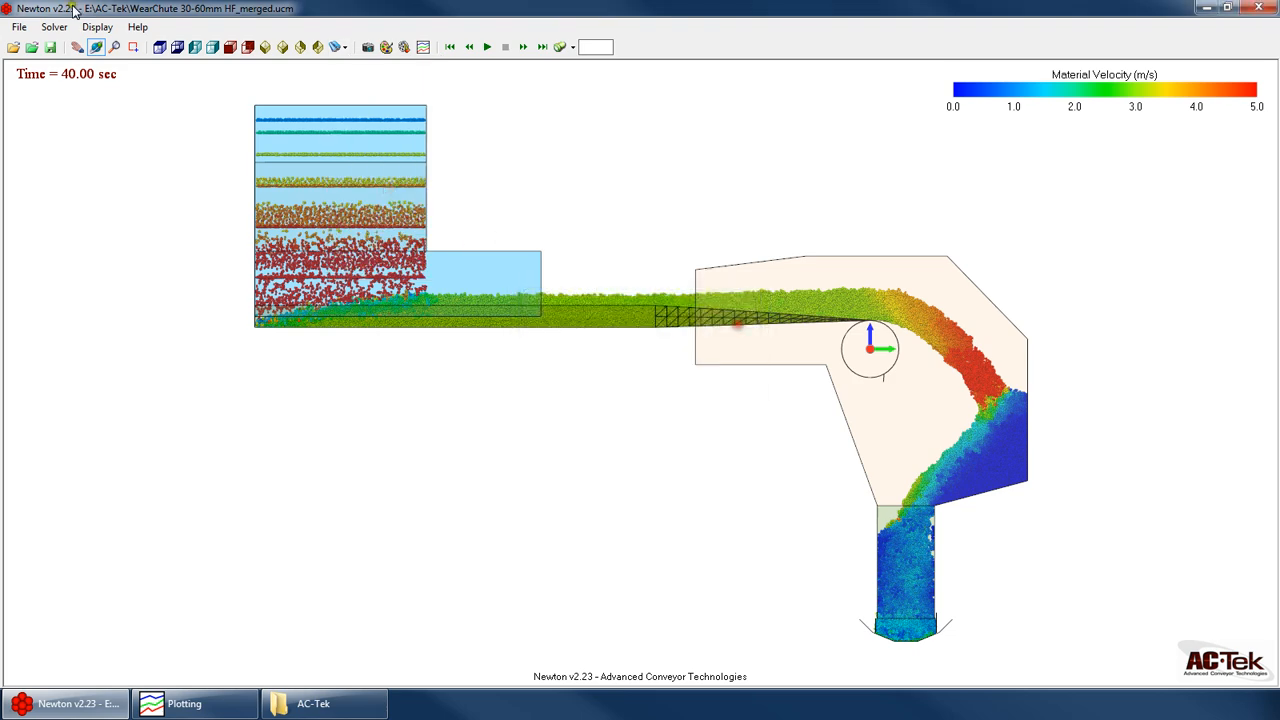
Save the current frame over the existing playback file WearChute 30-60mm HF_merged_Time7p62.pbf
{"action": "left_click", "coordinate": [47, 48]}
{"action": "double_click", "coordinate": [440, 321]}
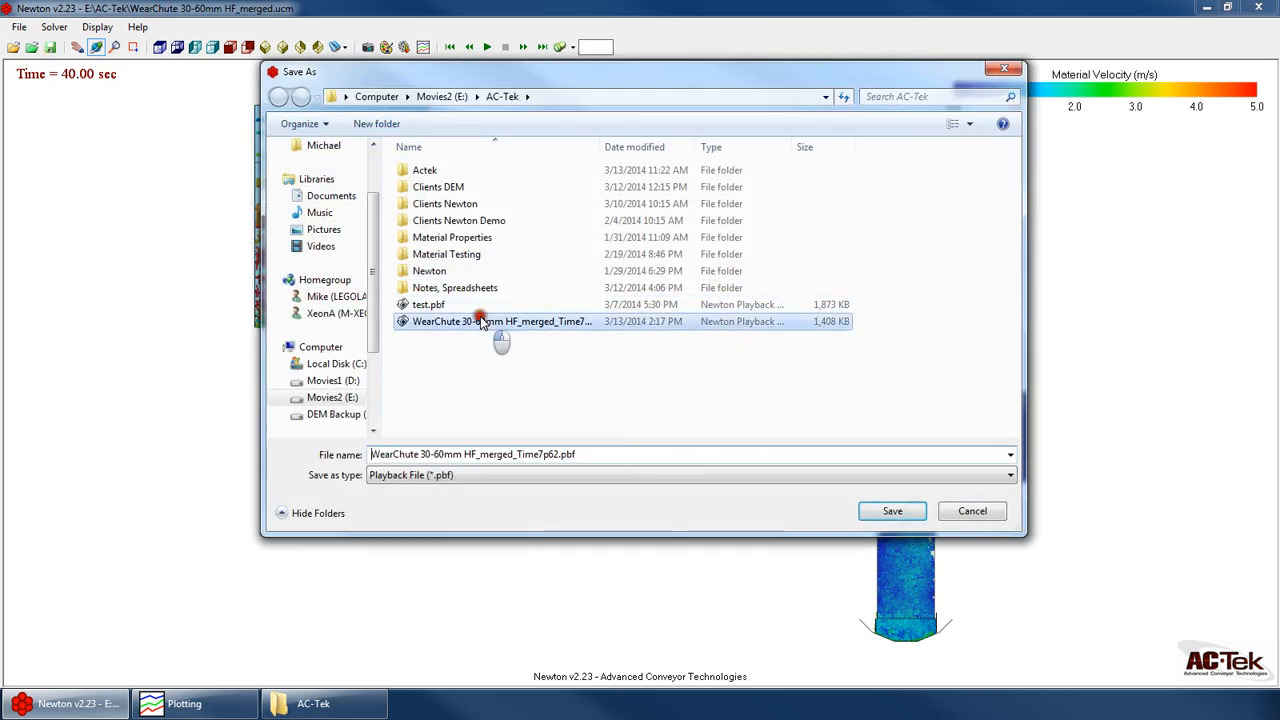
{"action": "left_click", "coordinate": [690, 362]}
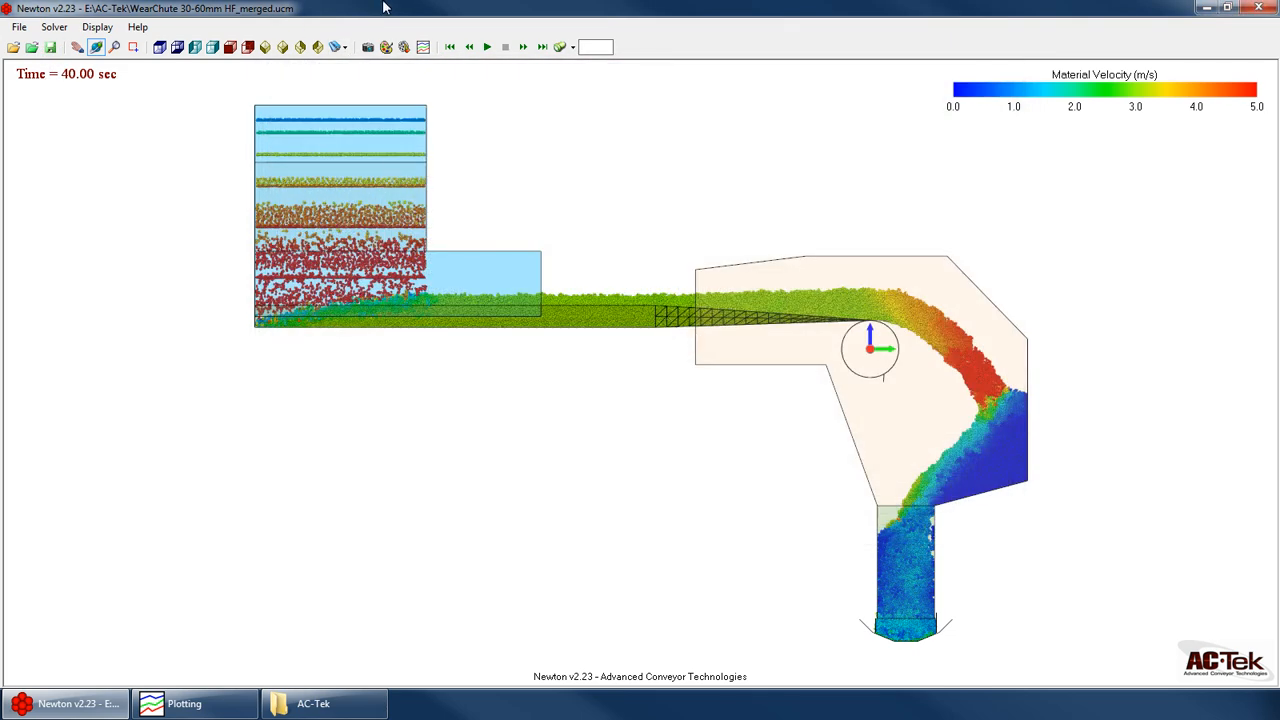
Open the saved playback frame WearChute 30-60mm HF_merged_Time7p62.pbf from the AC-Tek folder and maximize its window
{"action": "double_click", "coordinate": [383, 8]}
{"action": "left_click", "coordinate": [313, 703]}
{"action": "left_click", "coordinate": [447, 138]}
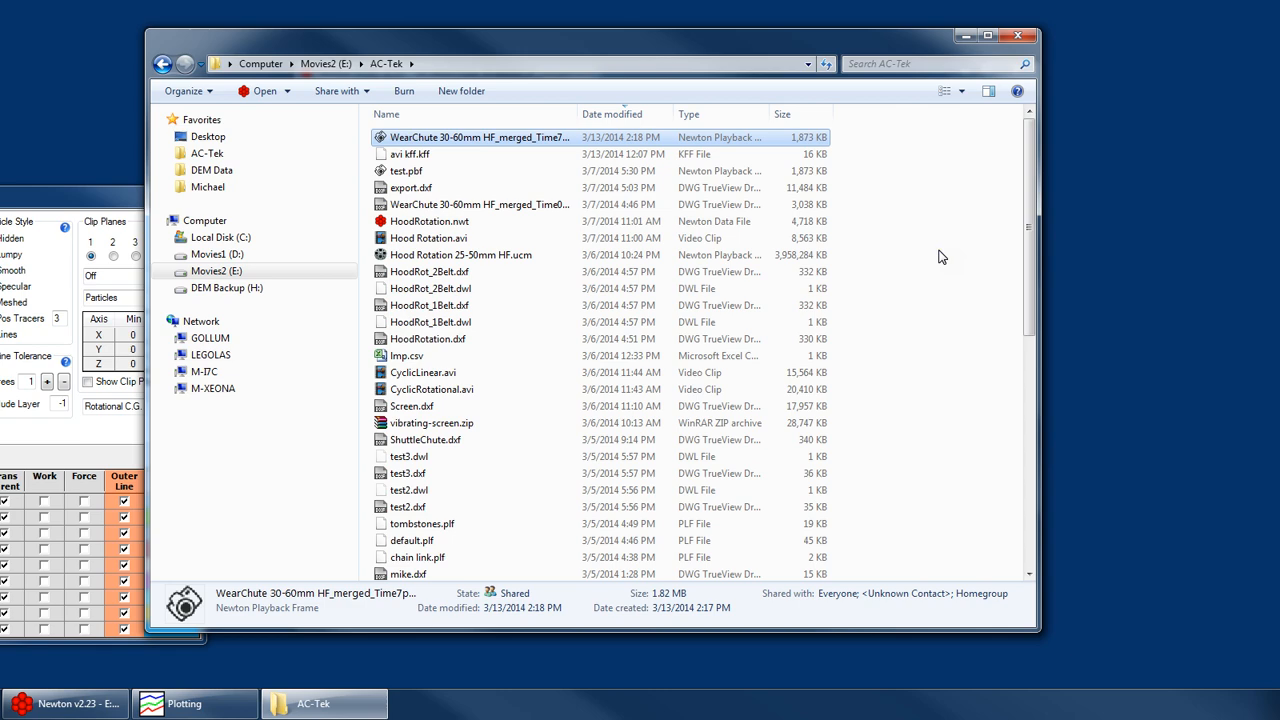
{"action": "key", "text": "Return"}
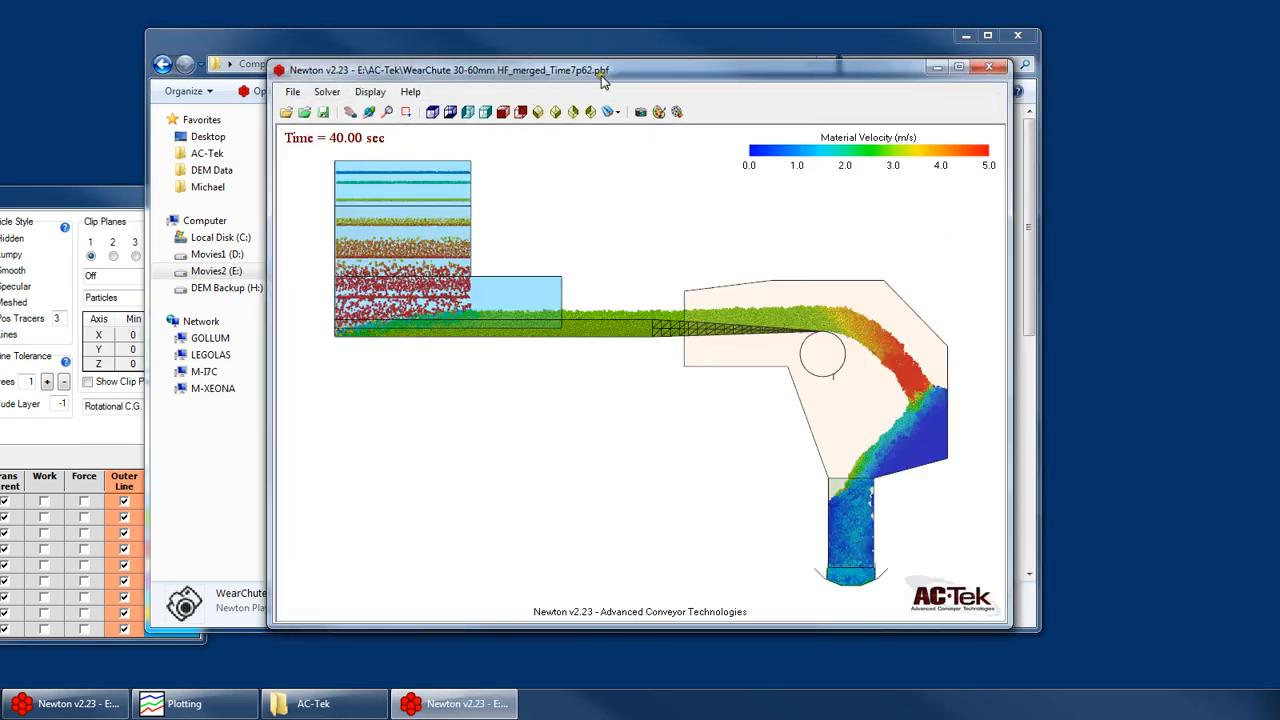
{"action": "double_click", "coordinate": [606, 77]}
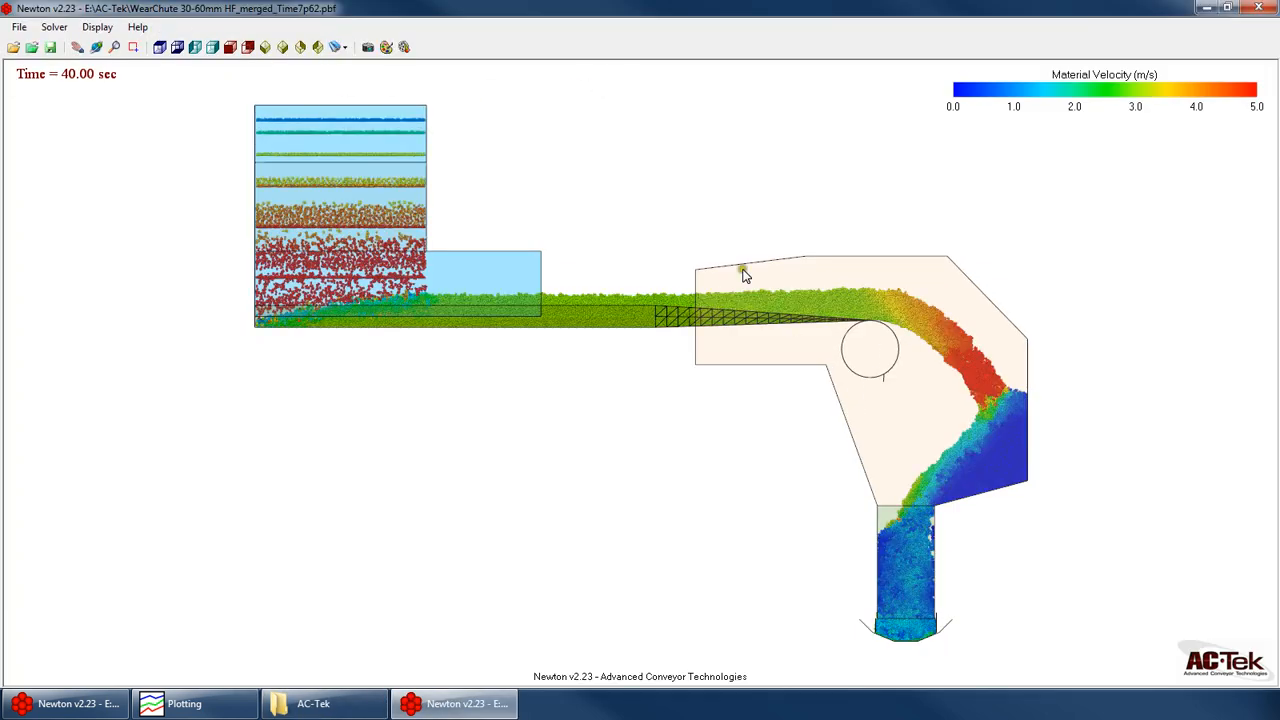
Cycle the opened frame through stored views 1, 2 and 3, returning to View 1
{"action": "left_click", "coordinate": [342, 47]}
{"action": "left_click", "coordinate": [354, 64]}
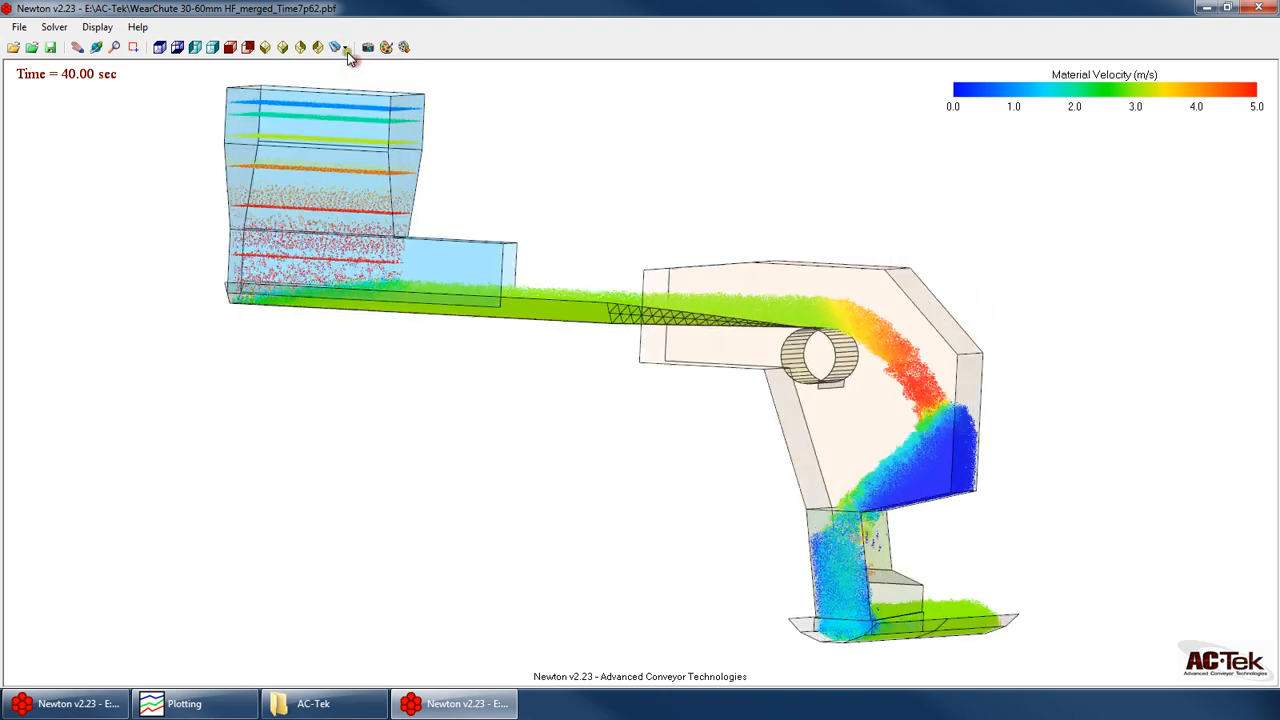
{"action": "left_click", "coordinate": [342, 47]}
{"action": "left_click", "coordinate": [364, 80]}
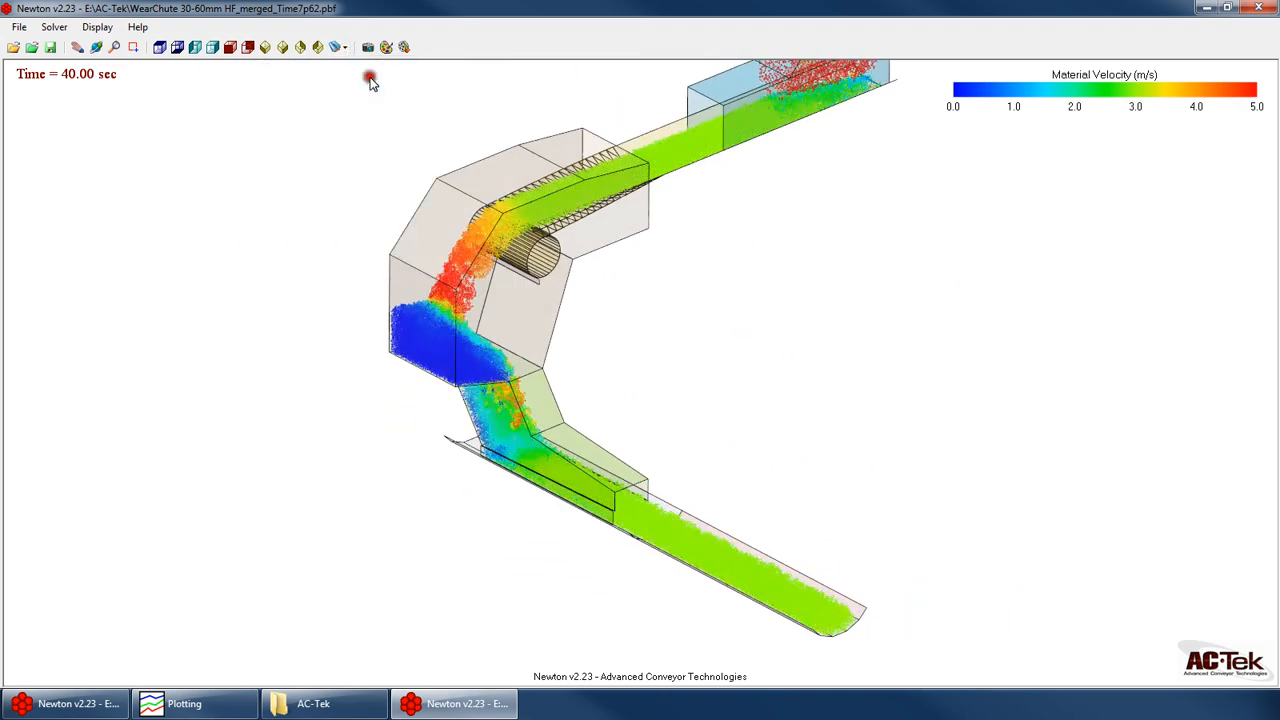
{"action": "left_click", "coordinate": [342, 47]}
{"action": "left_click", "coordinate": [364, 98]}
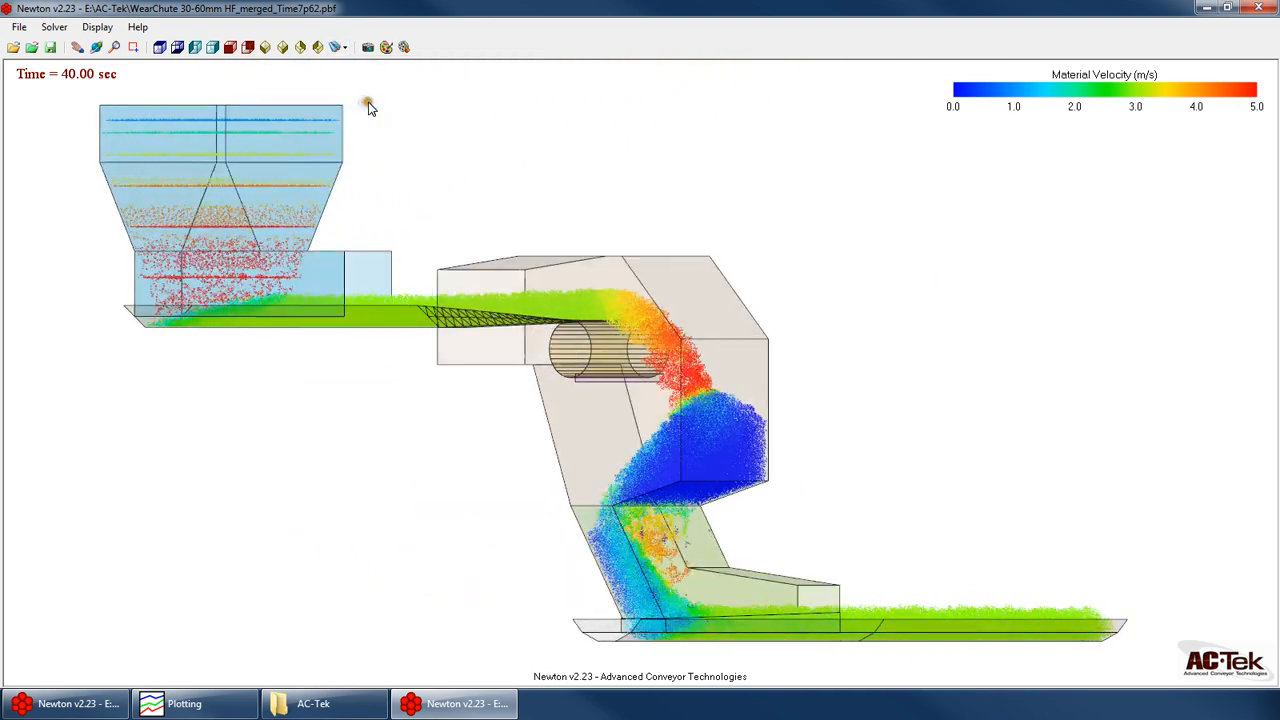
{"action": "left_click", "coordinate": [342, 47]}
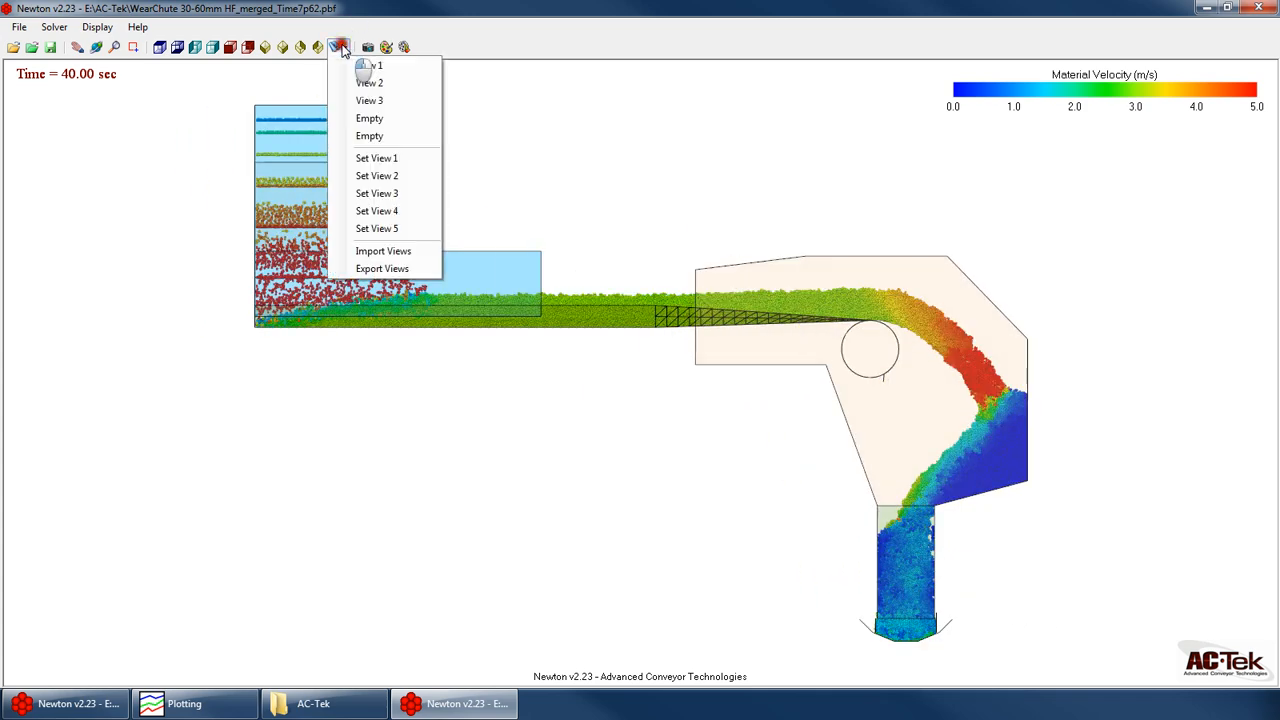
{"action": "left_click", "coordinate": [358, 64]}
Compare the sizes of the two newest WearChute playback files in the AC-Tek folder, then minimize the folder window
{"action": "left_click", "coordinate": [318, 703]}
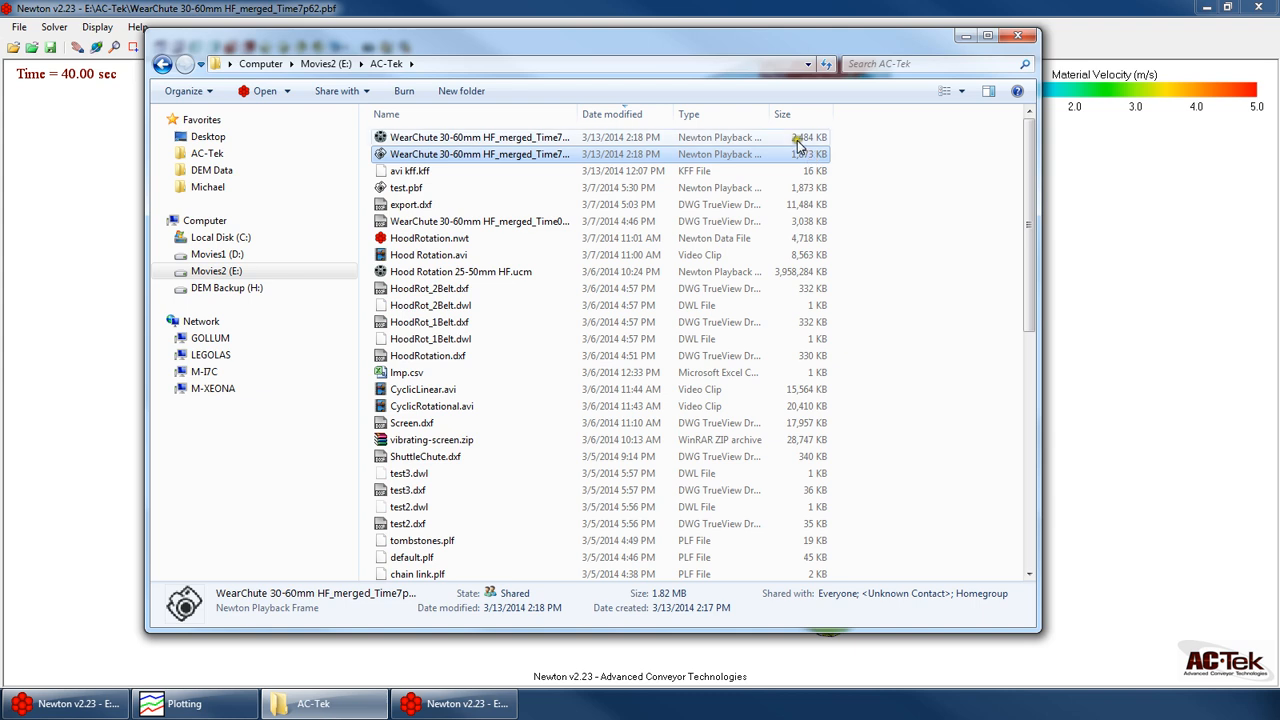
{"action": "left_click", "coordinate": [432, 140]}
{"action": "left_click", "coordinate": [800, 157]}
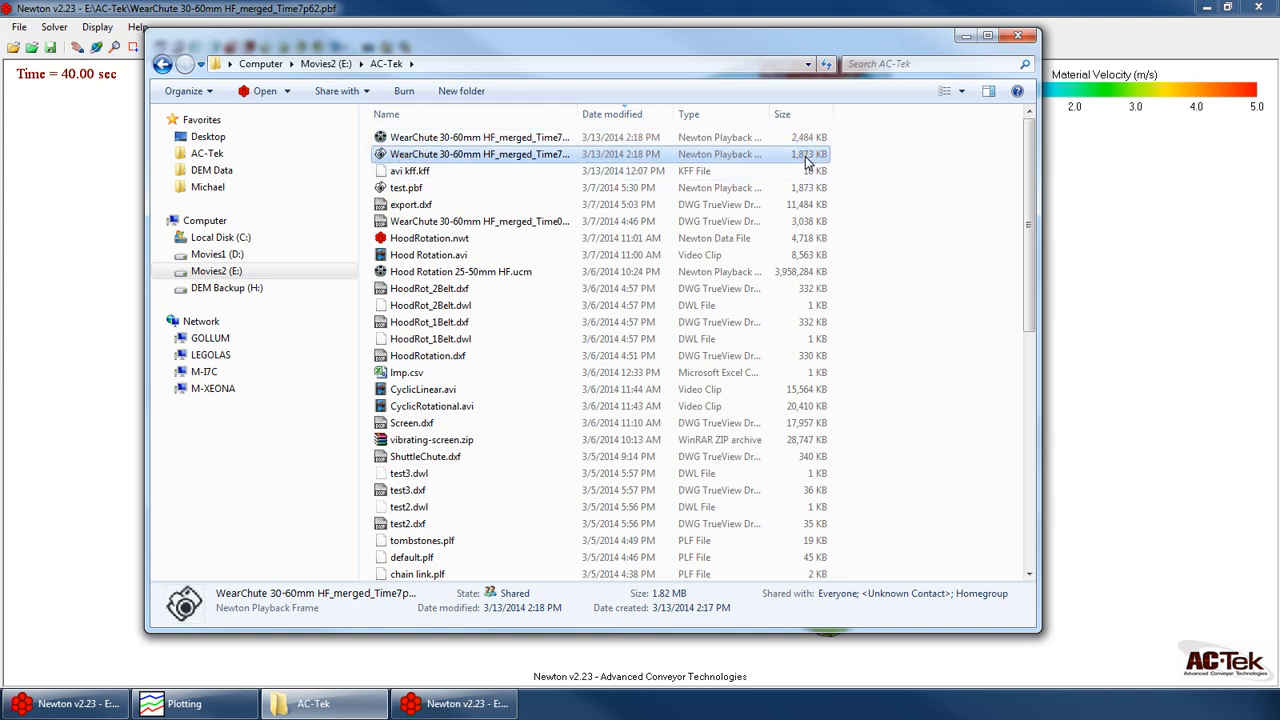
{"action": "left_click", "coordinate": [968, 36]}
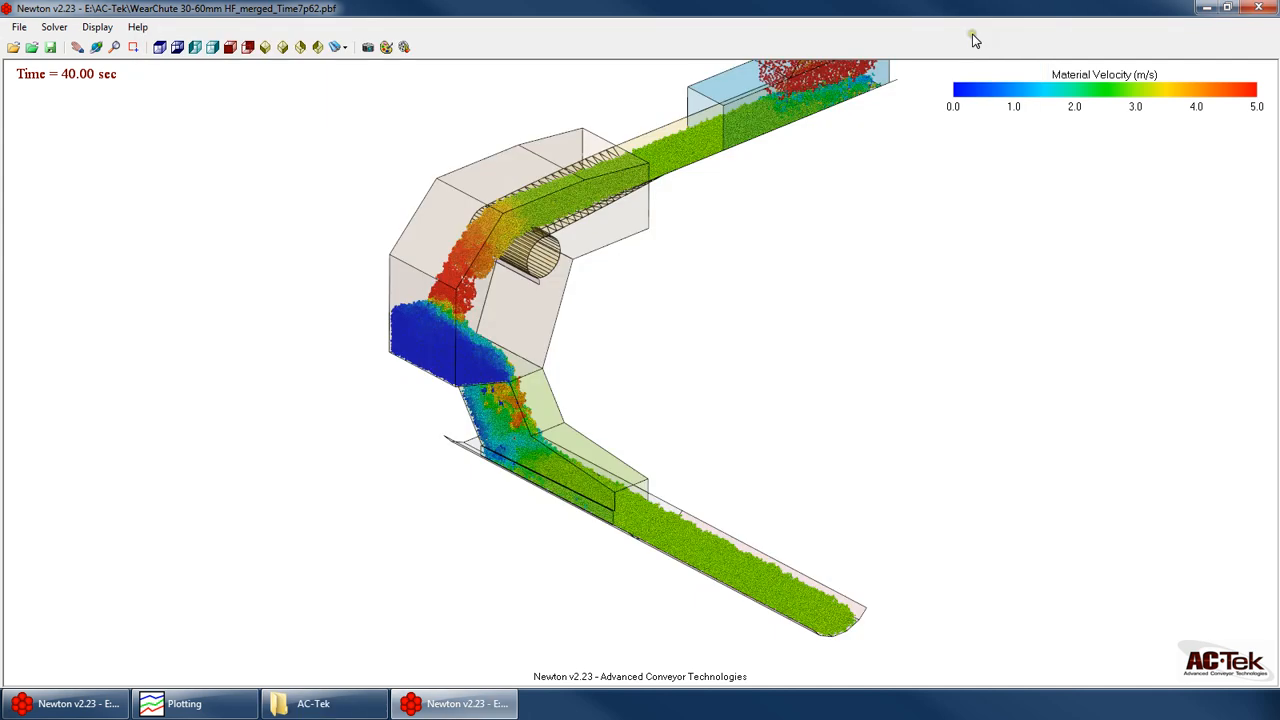
Recall the stored View 2 for the opened playback frame
{"action": "left_click", "coordinate": [338, 47]}
{"action": "left_click", "coordinate": [338, 47]}
{"action": "right_click", "coordinate": [632, 347]}
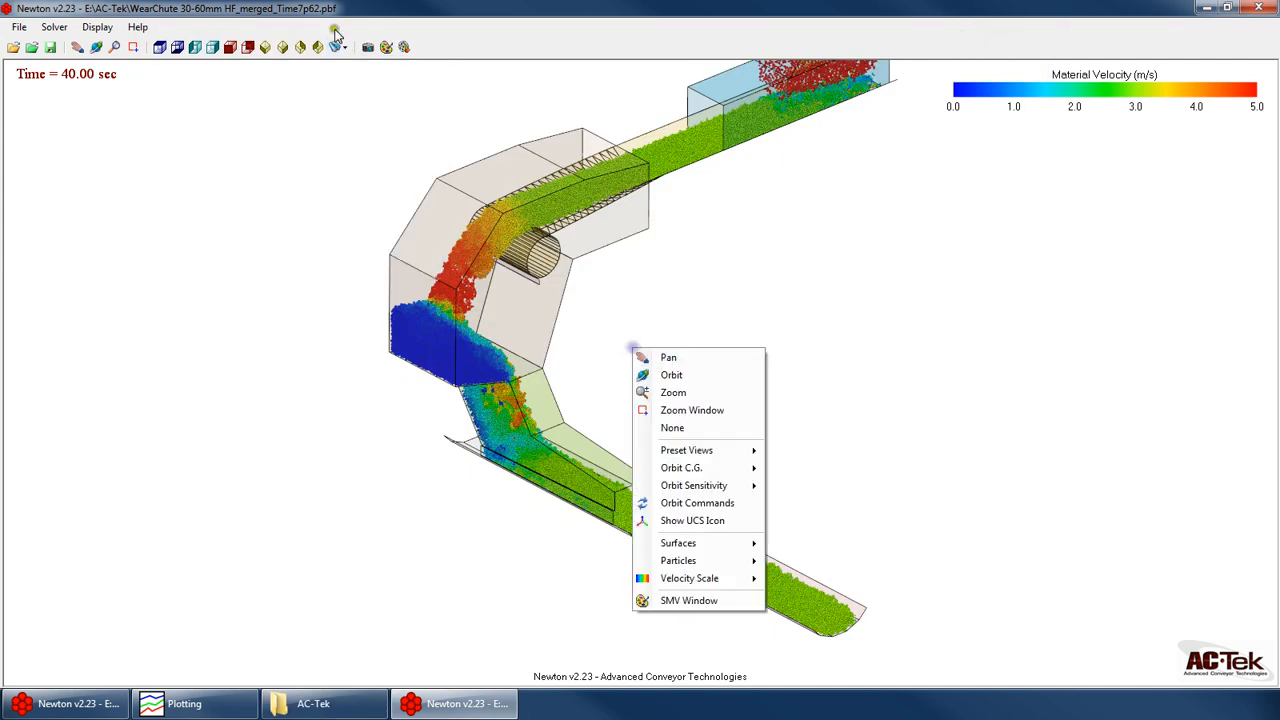
{"action": "left_click", "coordinate": [338, 47]}
{"action": "right_click", "coordinate": [656, 268]}
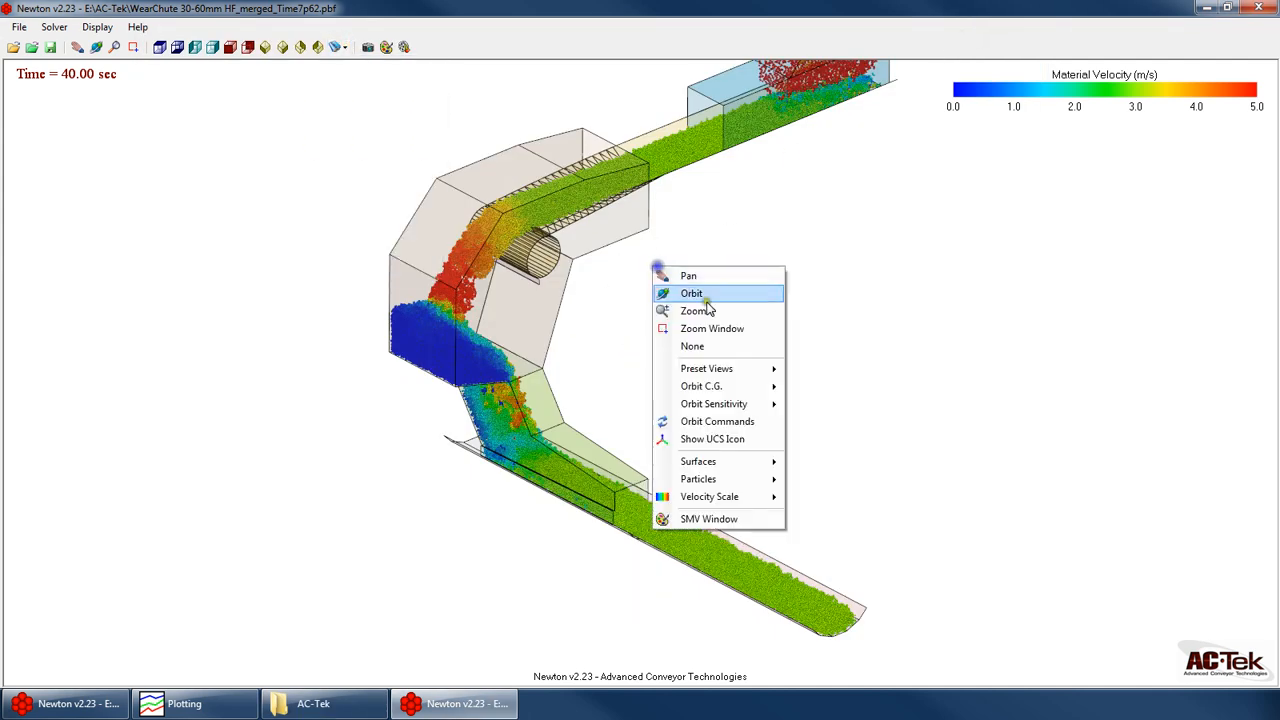
{"action": "left_click", "coordinate": [338, 47]}
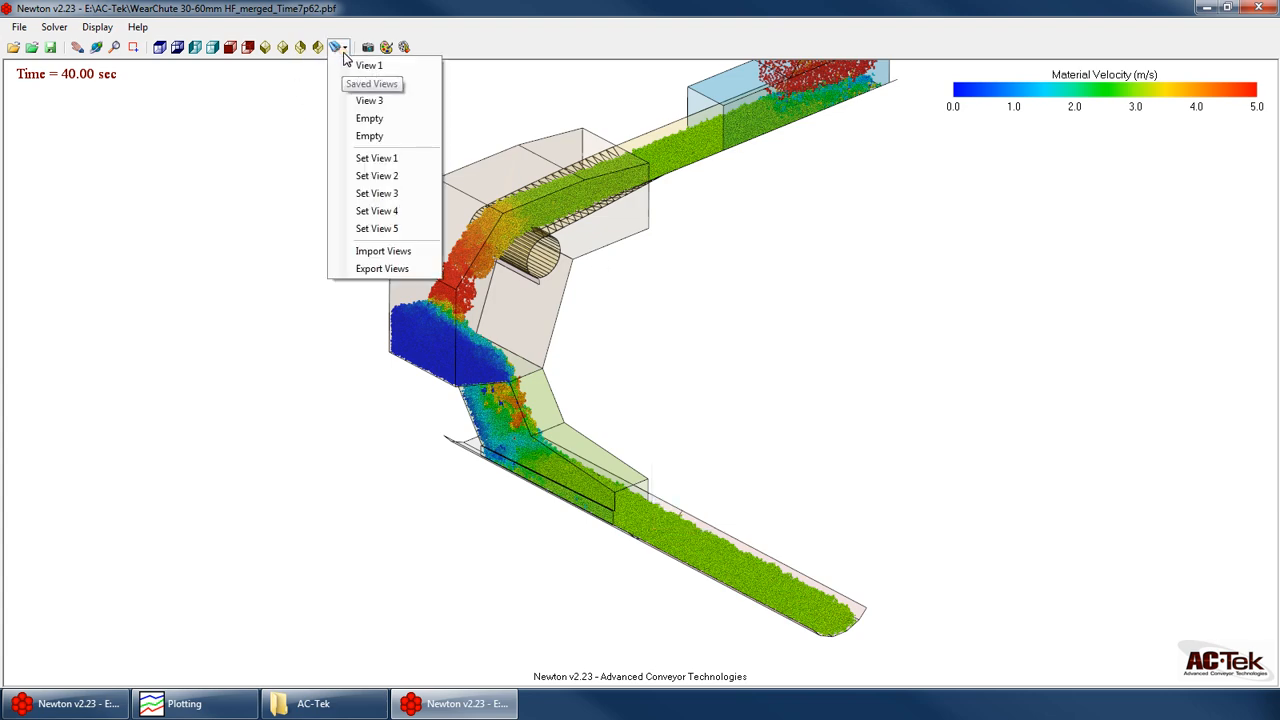
{"action": "left_click", "coordinate": [369, 84]}
Turn on Orbit and rotate the model to an elevated oblique view of the hopper and chute
{"action": "right_click", "coordinate": [497, 352]}
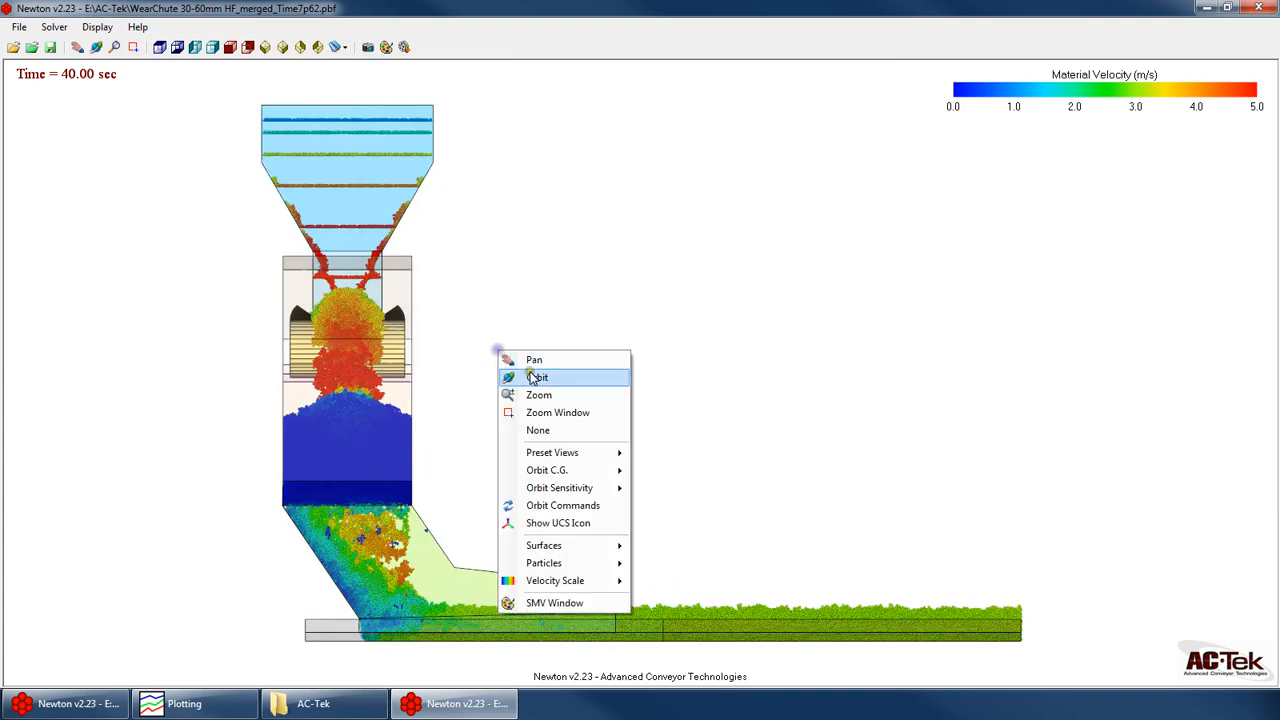
{"action": "left_click", "coordinate": [560, 377]}
{"action": "left_click_drag", "start_coordinate": [431, 406], "coordinate": [474, 403]}
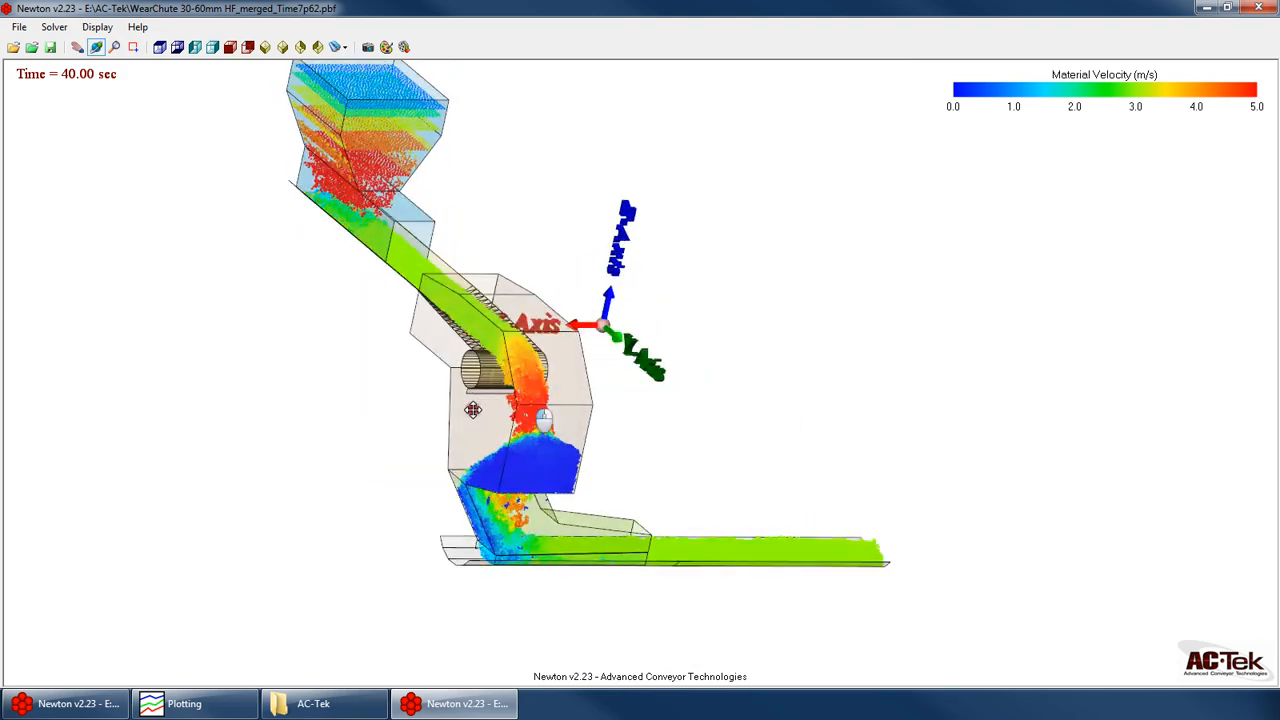
{"action": "left_click_drag", "start_coordinate": [701, 406], "coordinate": [717, 494]}
Bring up the AC-Tek folder to check the playback frame files and move its window clear of the model
{"action": "left_click", "coordinate": [313, 703]}
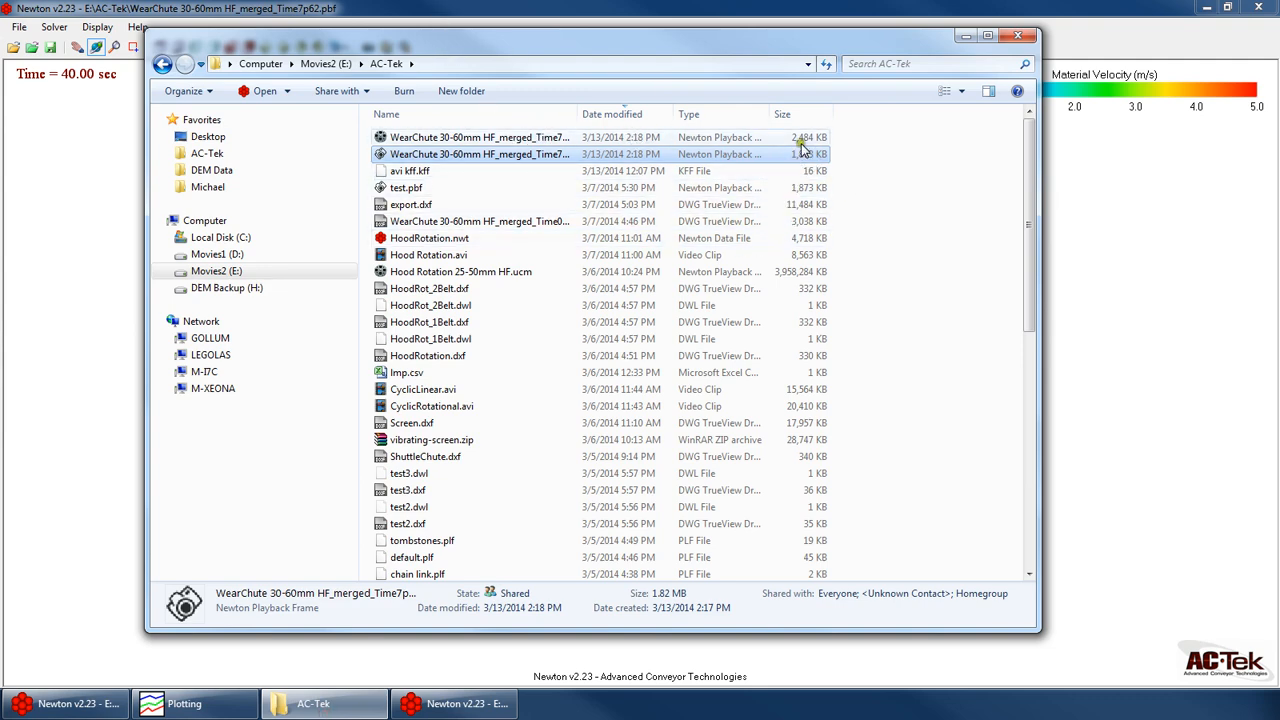
{"action": "left_click_drag", "start_coordinate": [583, 26], "coordinate": [590, 590]}
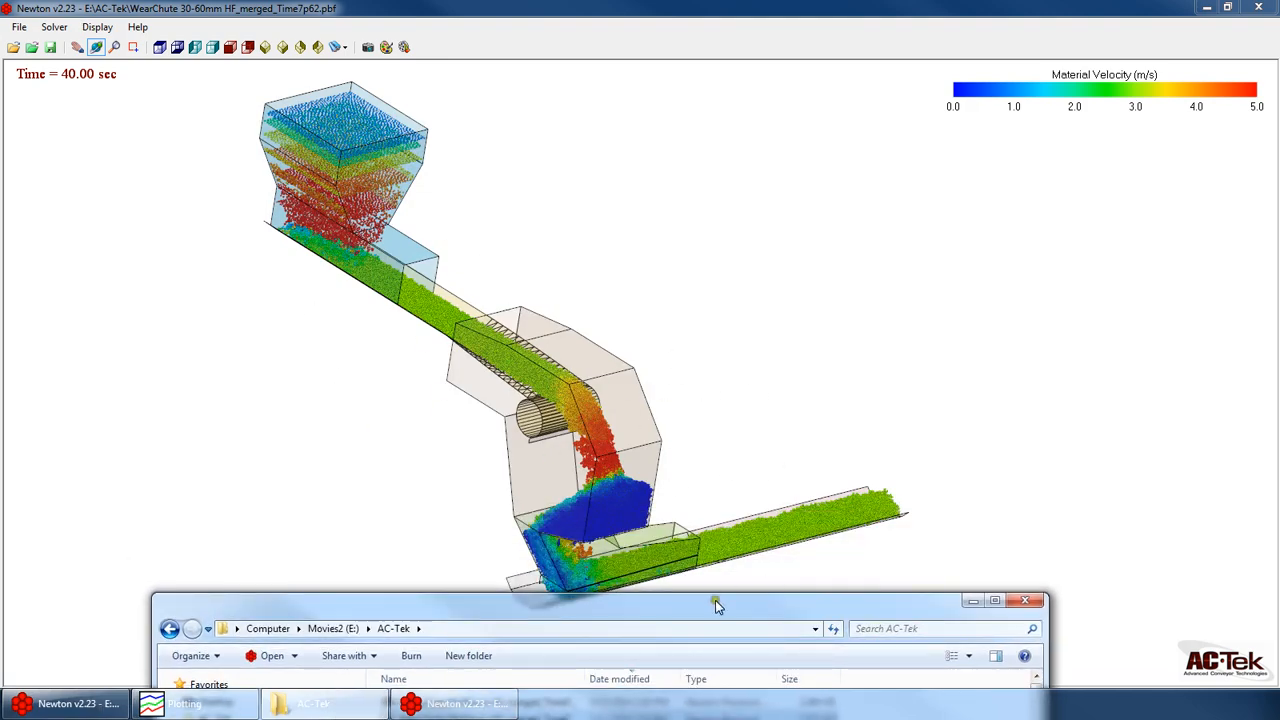
{"action": "left_click_drag", "start_coordinate": [716, 605], "coordinate": [726, 658]}
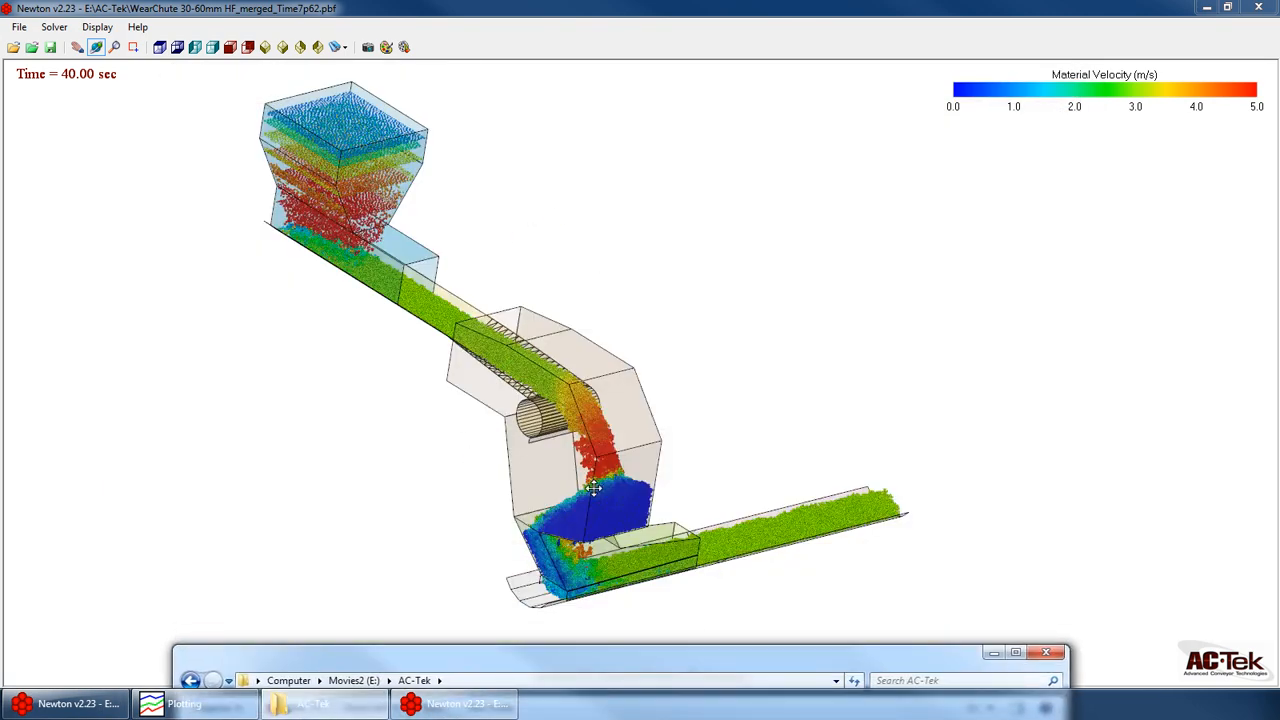
Orbit and zoom around the frozen frame to examine the material flow through the chute from several angles
{"action": "left_click_drag", "start_coordinate": [594, 487], "coordinate": [424, 396]}
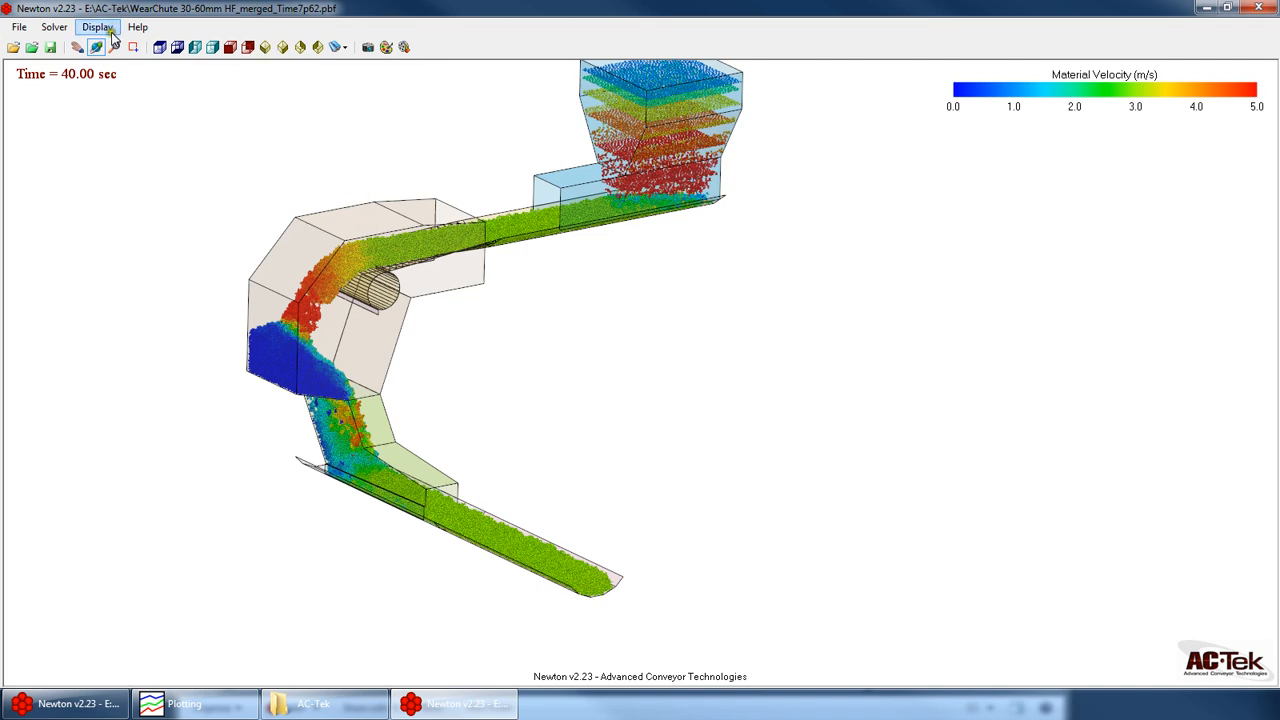
{"action": "left_click", "coordinate": [145, 29]}
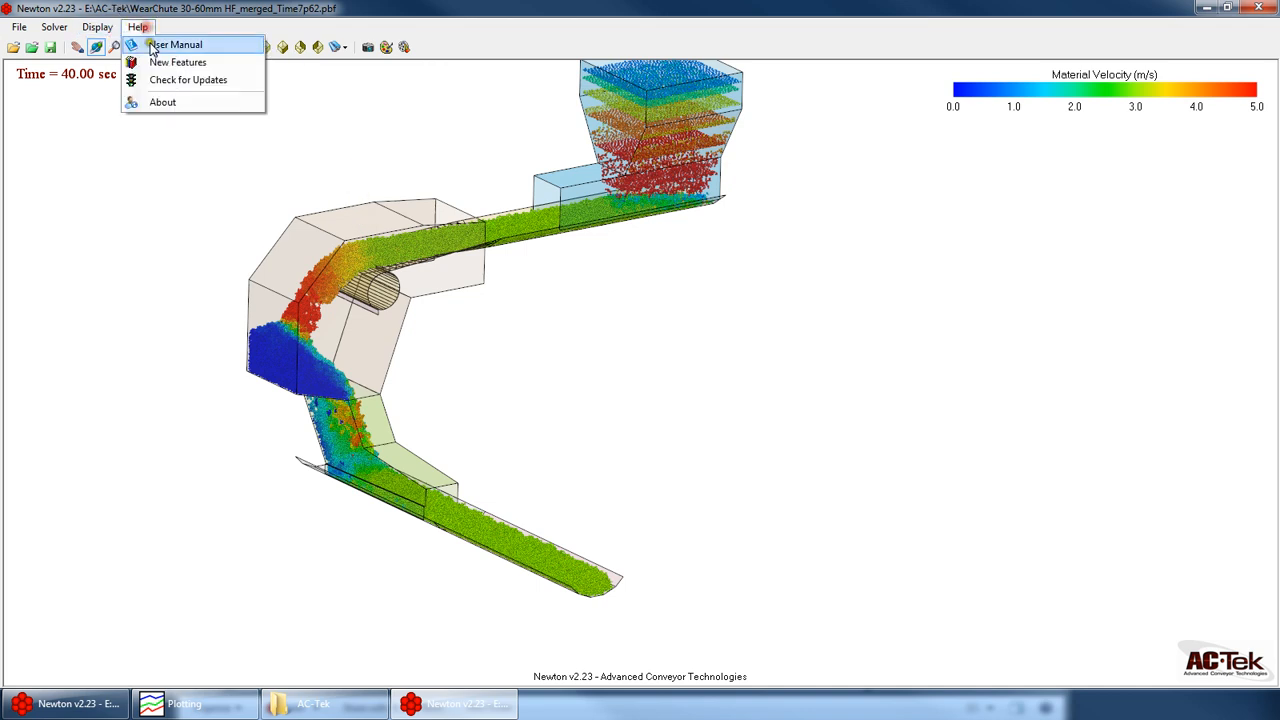
{"action": "left_click", "coordinate": [188, 22]}
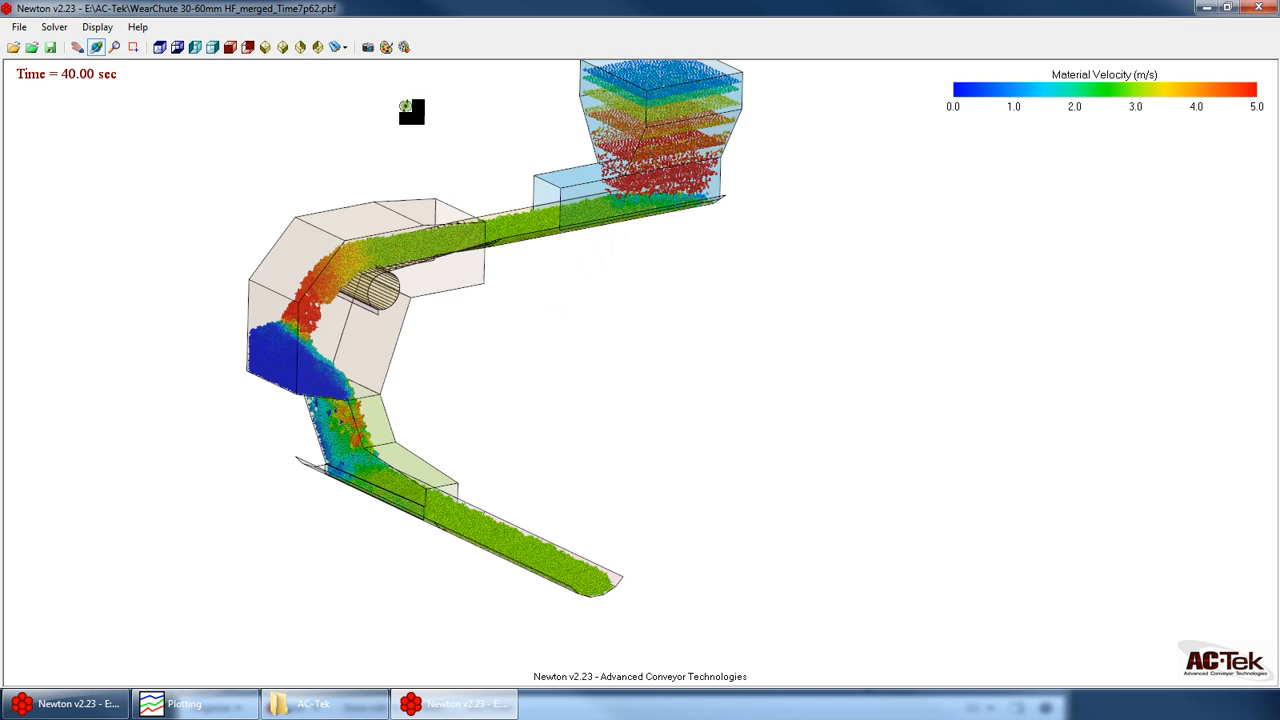
{"action": "left_click_drag", "start_coordinate": [469, 407], "coordinate": [705, 548]}
{"action": "scroll", "coordinate": [500, 477], "scroll_direction": "down", "scroll_amount": 2}
{"action": "scroll", "coordinate": [705, 548], "scroll_direction": "up", "scroll_amount": 2}
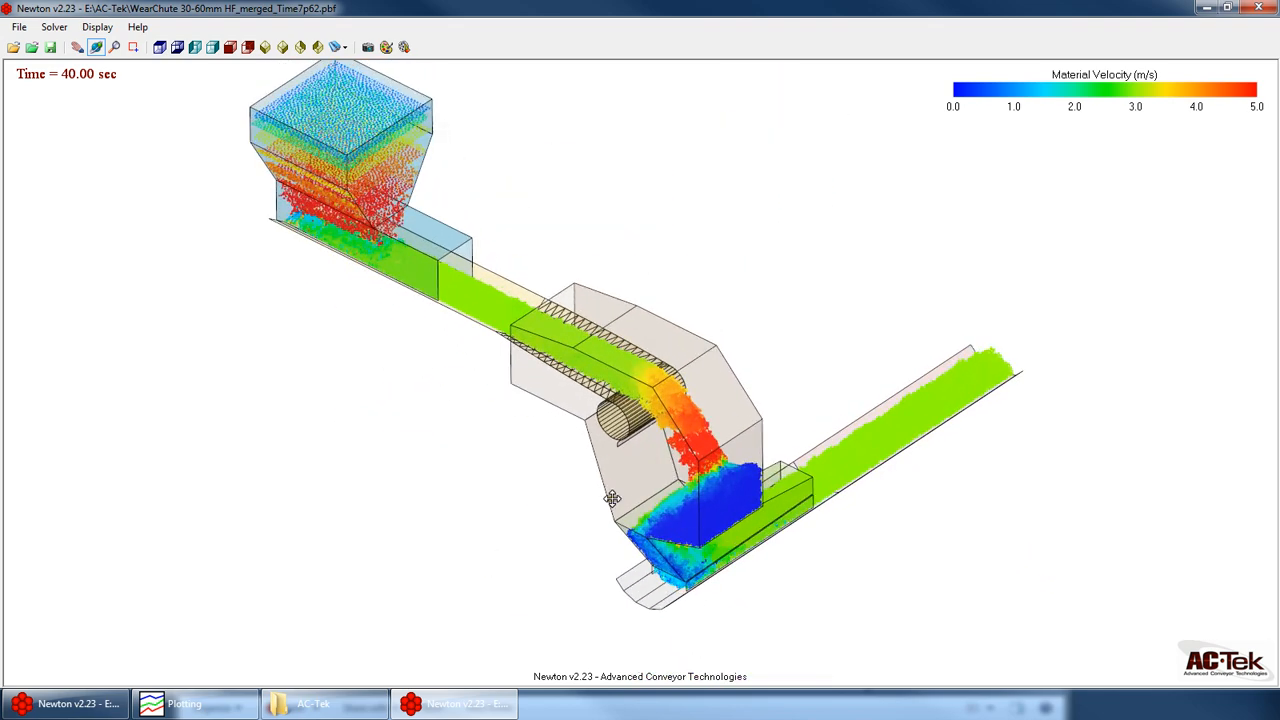
{"action": "left_click_drag", "start_coordinate": [611, 499], "coordinate": [532, 396]}
{"action": "scroll", "coordinate": [738, 437], "scroll_direction": "down", "scroll_amount": 2}
{"action": "scroll", "coordinate": [646, 304], "scroll_direction": "up", "scroll_amount": 2}
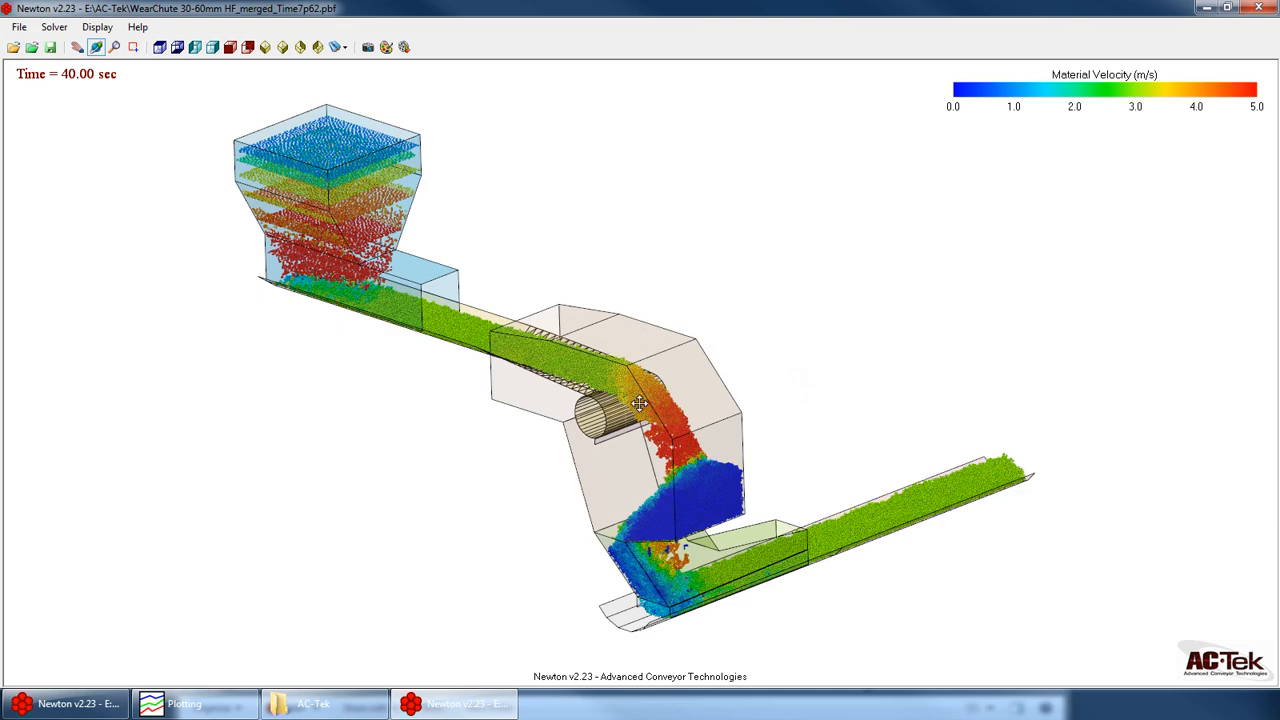
{"action": "left_click_drag", "start_coordinate": [517, 157], "coordinate": [240, 200]}
Start a new input file and check for available Newton software updates
{"action": "left_click", "coordinate": [20, 28]}
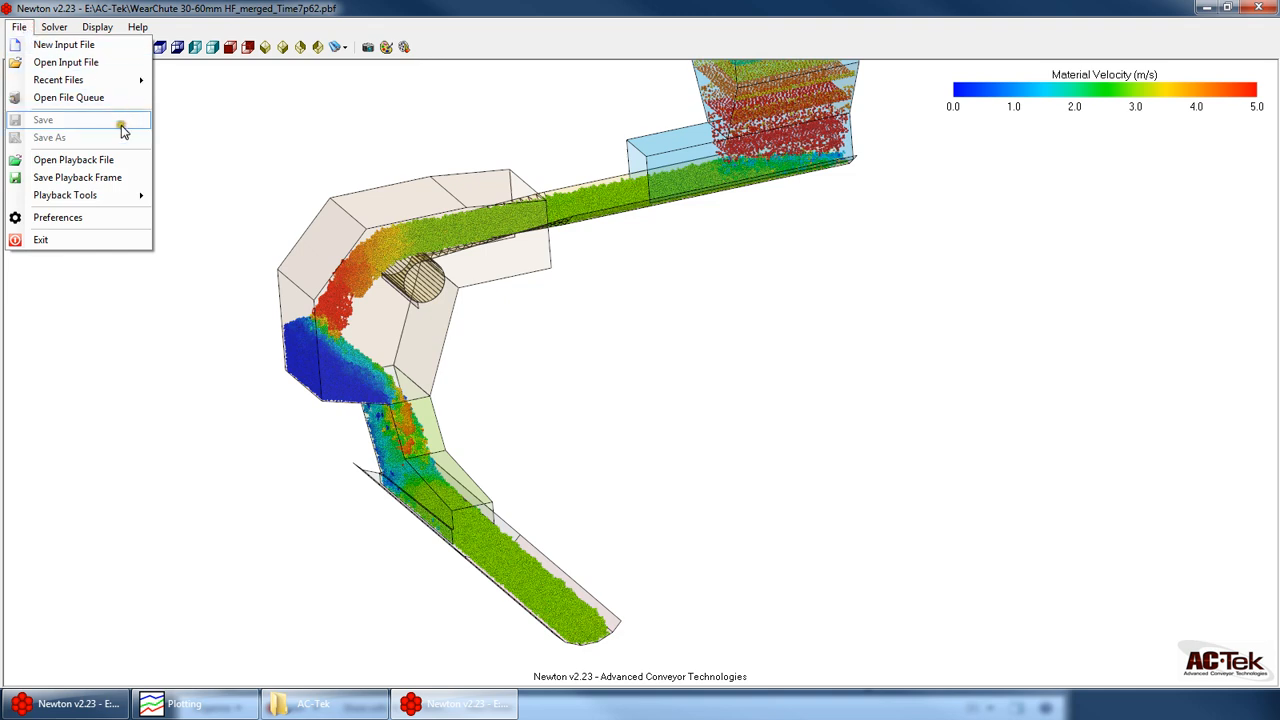
{"action": "mouse_move", "coordinate": [139, 28]}
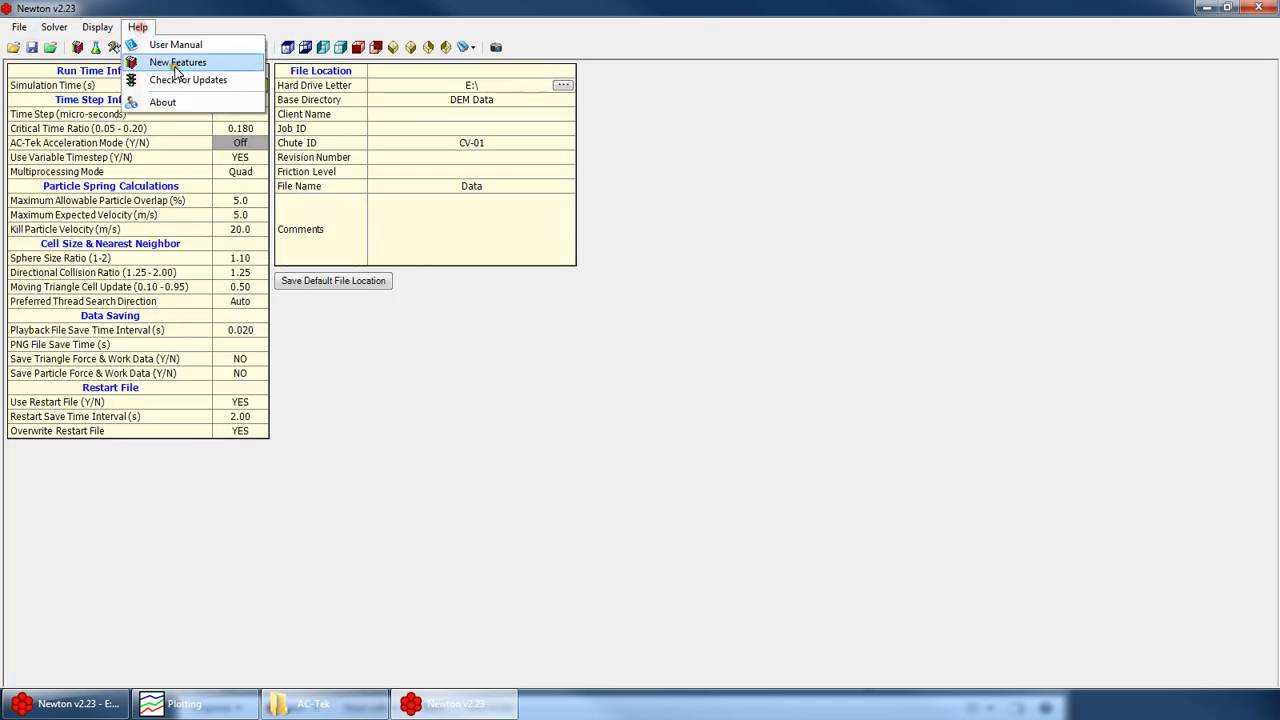
{"action": "left_click", "coordinate": [160, 88]}
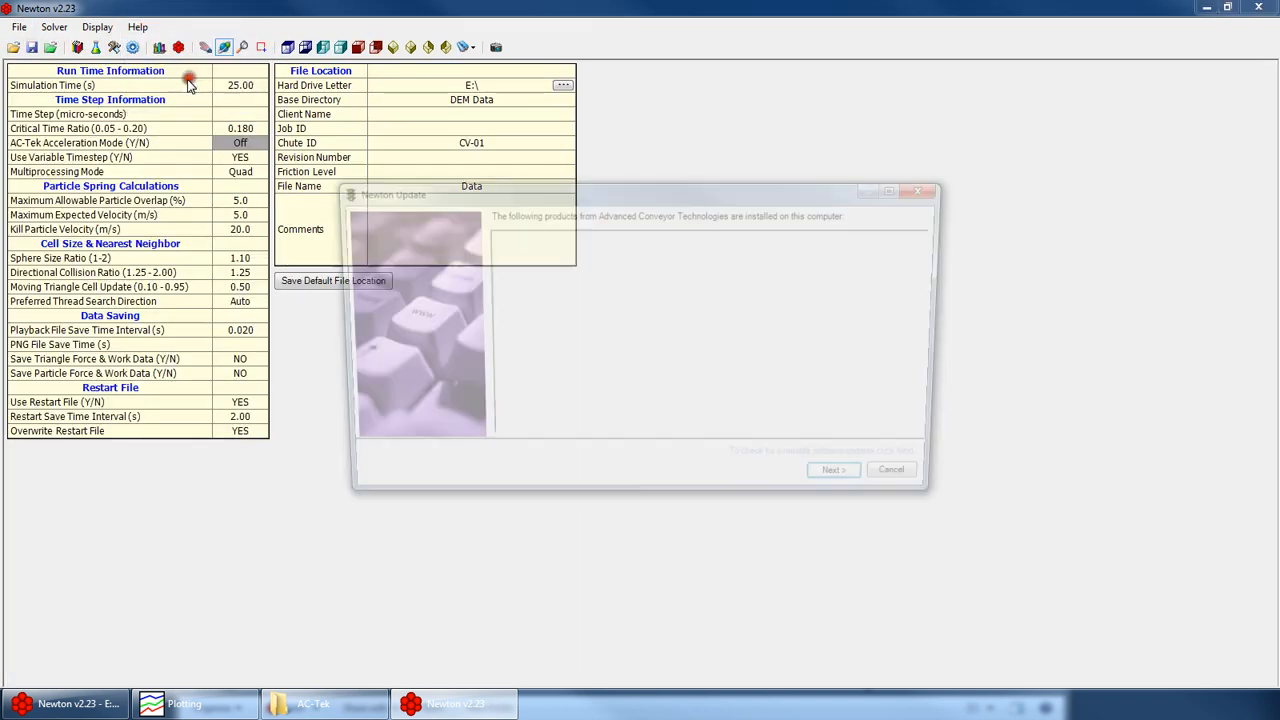
{"action": "left_click", "coordinate": [848, 485]}
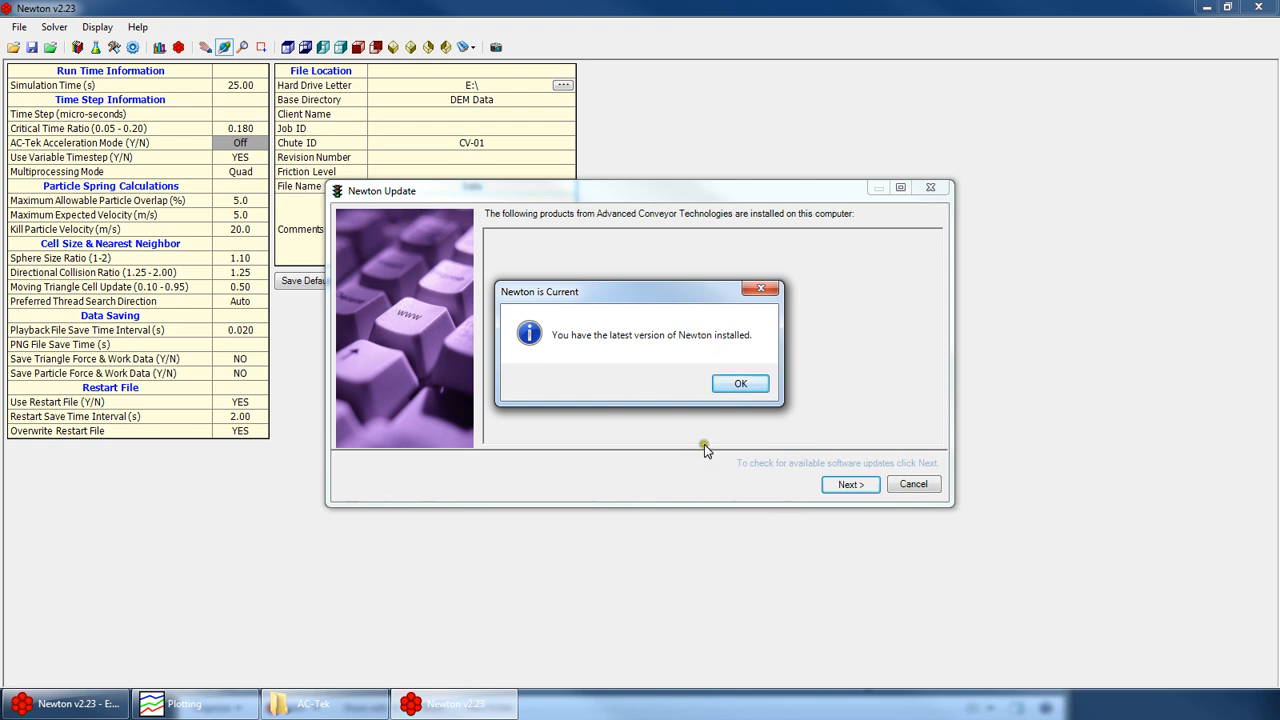
{"action": "left_click", "coordinate": [740, 383]}
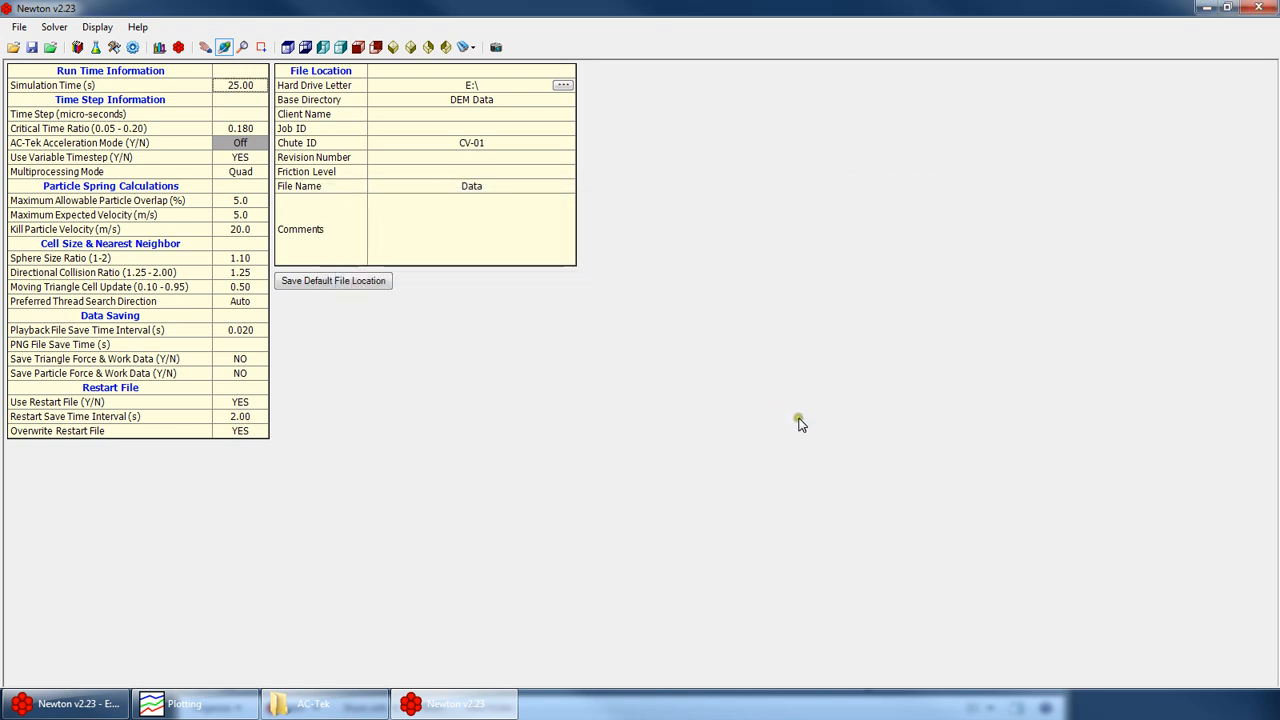
Open the Newton user manual, look through its table of contents and close the document
{"action": "left_click", "coordinate": [137, 27]}
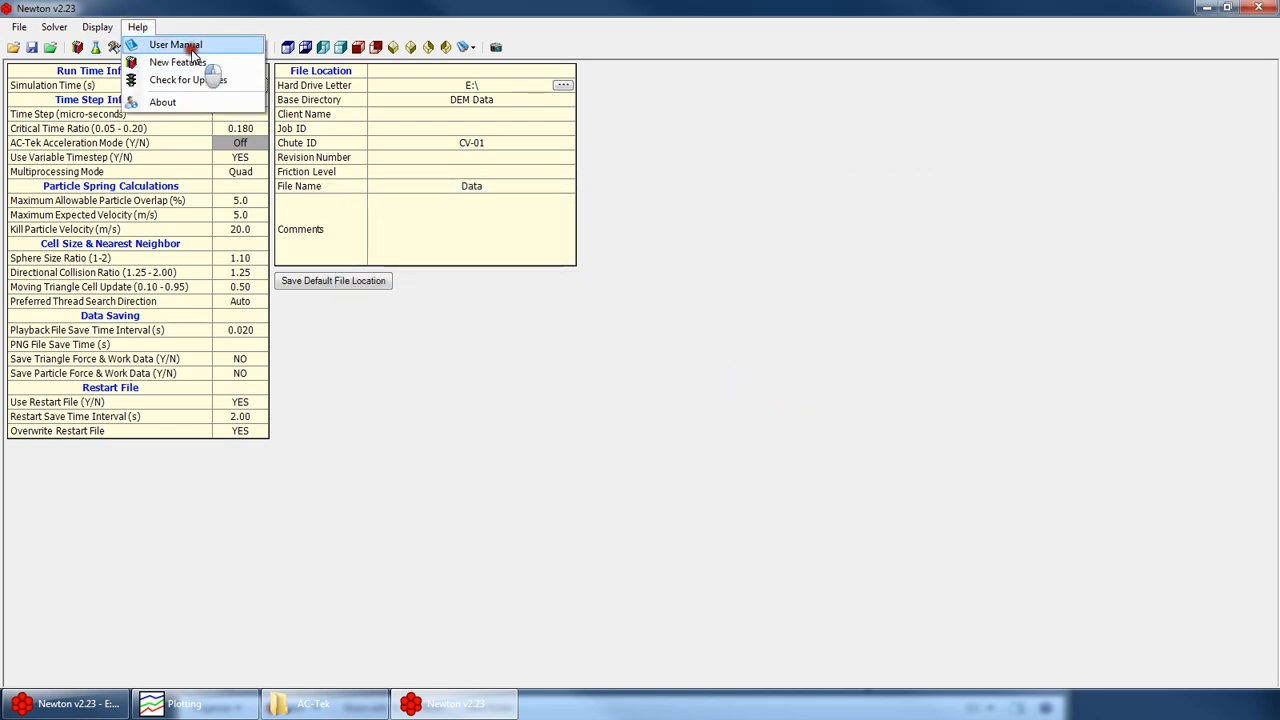
{"action": "left_click", "coordinate": [190, 44]}
{"action": "scroll", "coordinate": [663, 297], "scroll_direction": "down", "scroll_amount": 8}
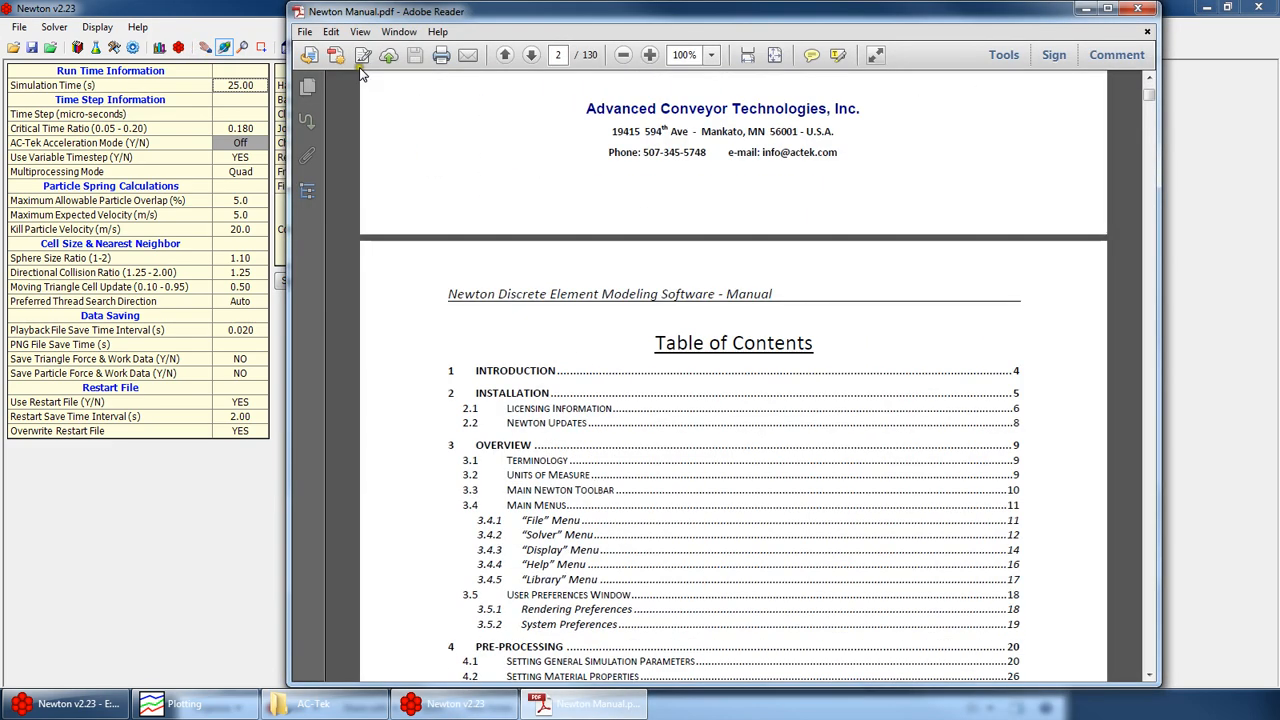
{"action": "left_click", "coordinate": [141, 34]}
{"action": "left_click", "coordinate": [141, 34]}
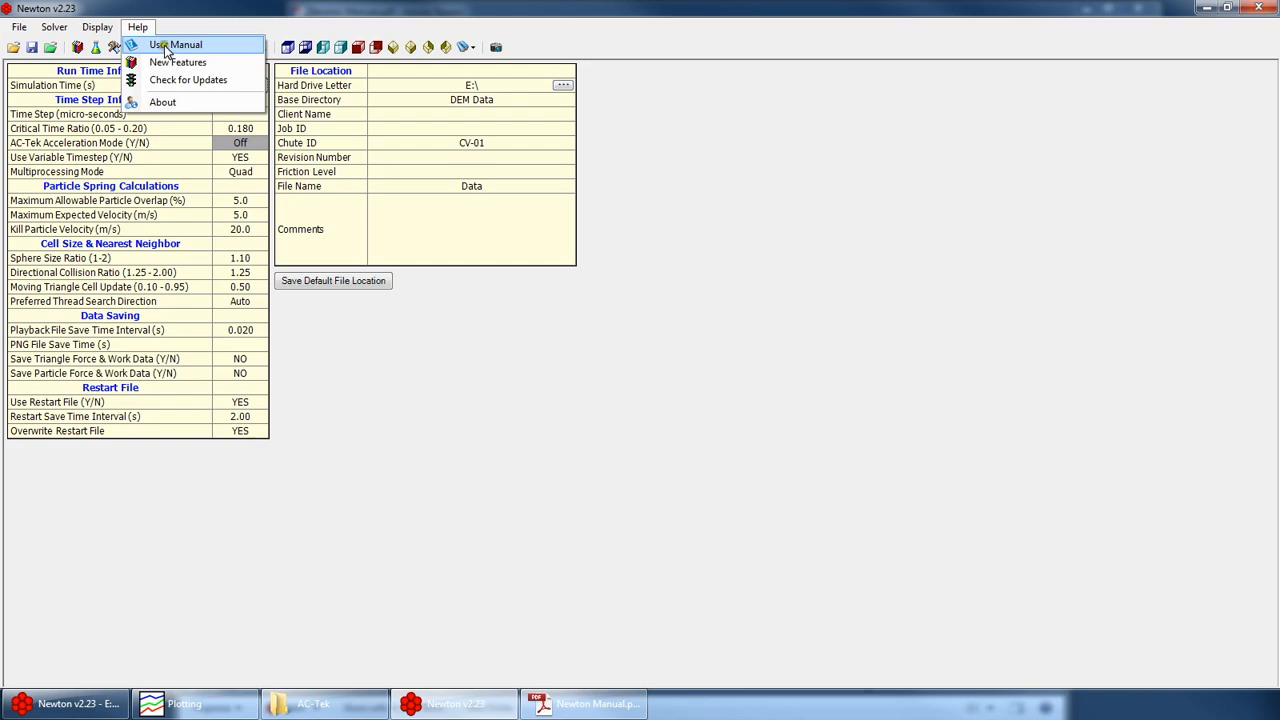
{"action": "left_click", "coordinate": [170, 45]}
{"action": "scroll", "coordinate": [997, 383], "scroll_direction": "down", "scroll_amount": 3}
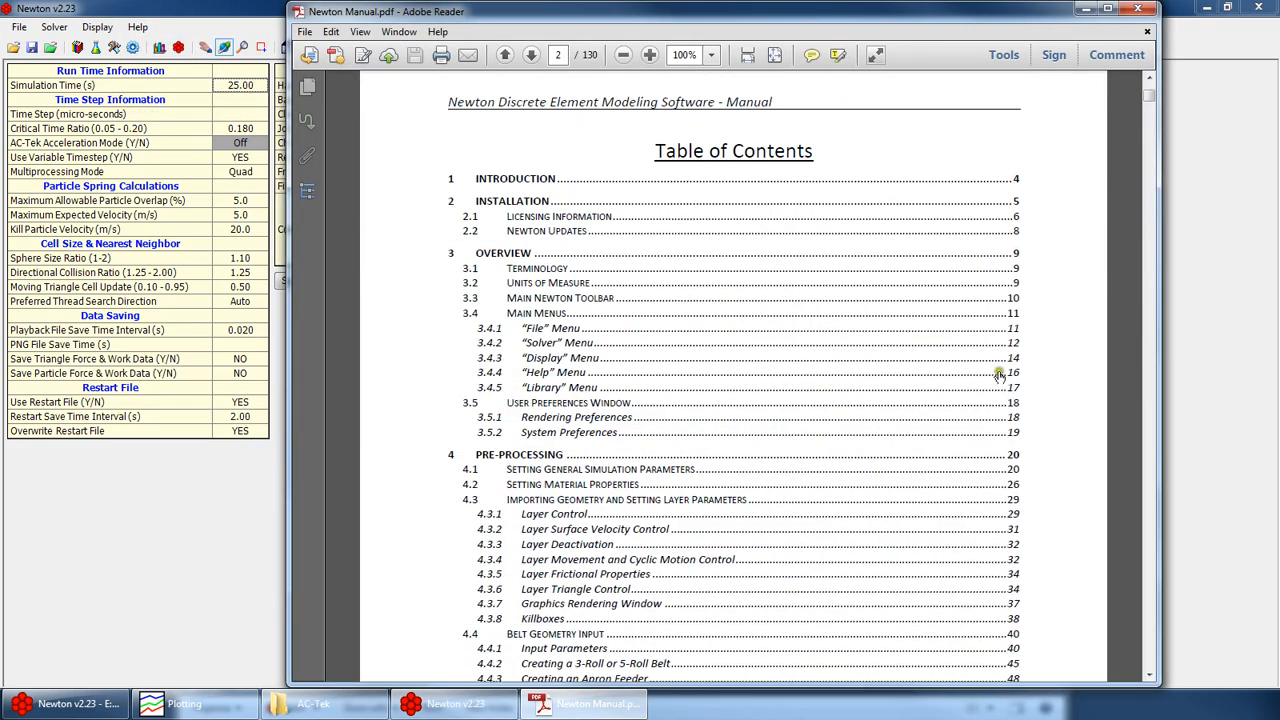
{"action": "scroll", "coordinate": [999, 375], "scroll_direction": "down", "scroll_amount": 15}
{"action": "left_click", "coordinate": [1137, 8]}
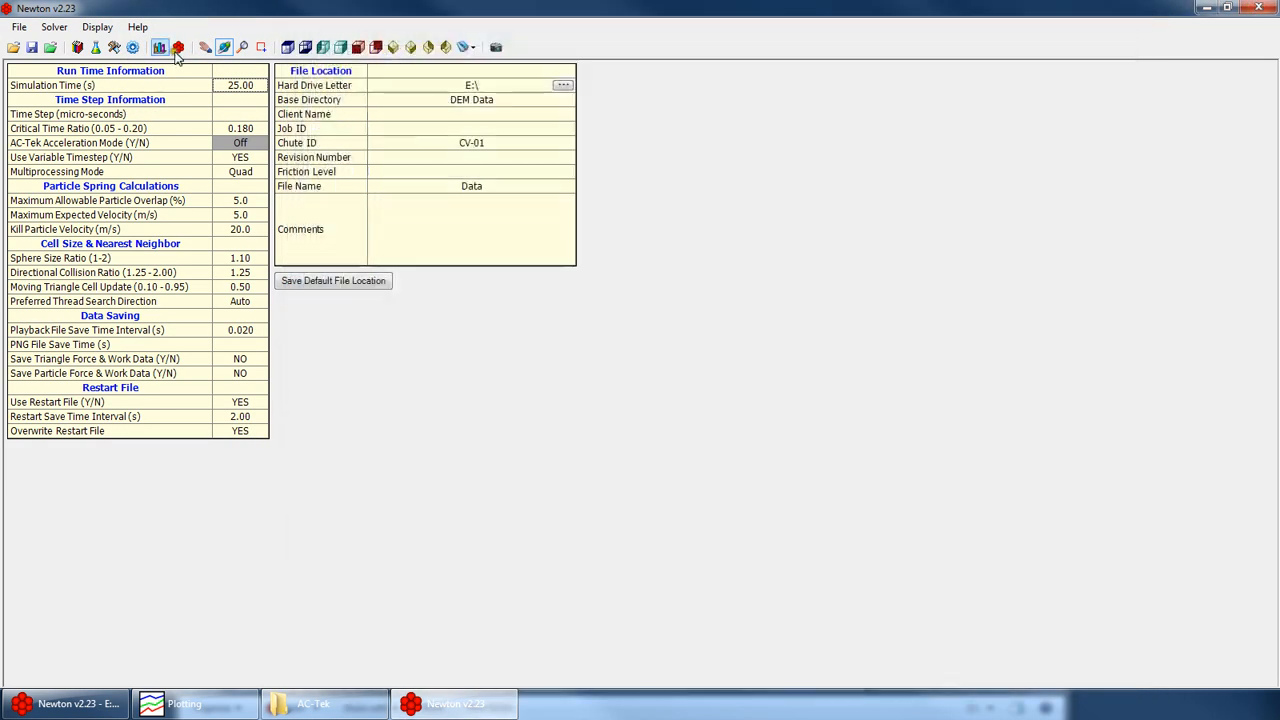
Open the New Features document and read through the Newton v2.22 updates
{"action": "left_click", "coordinate": [137, 27]}
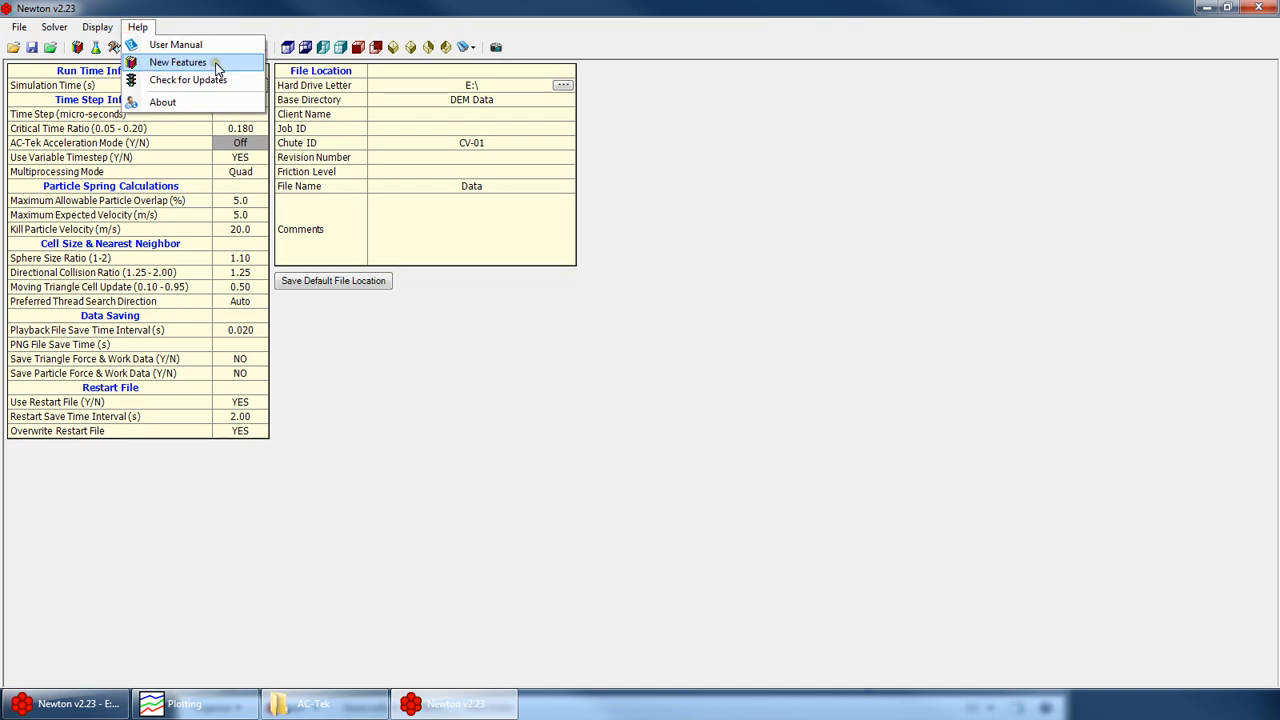
{"action": "left_click", "coordinate": [178, 62]}
{"action": "scroll", "coordinate": [701, 381], "scroll_direction": "down", "scroll_amount": 12}
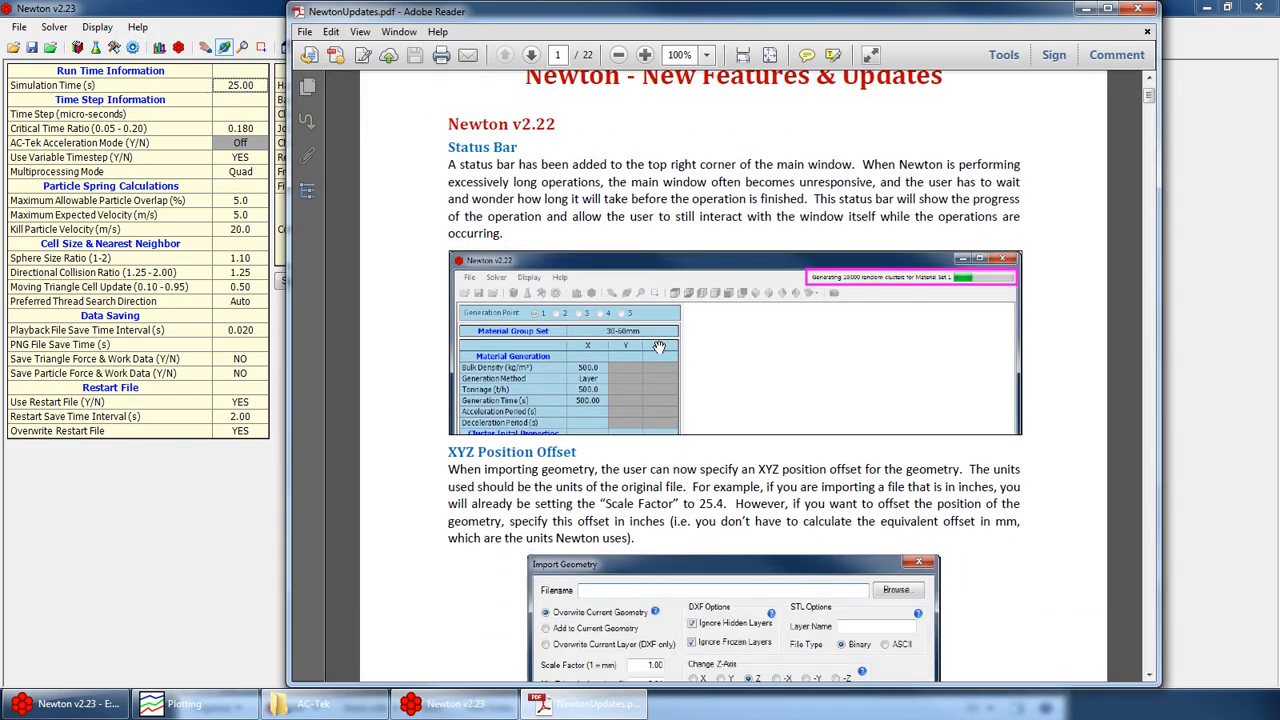
Skim the rest of the New Features document down to the Newton v2.11 updates, return to its first page and close it
{"action": "scroll", "coordinate": [701, 381], "scroll_direction": "down", "scroll_amount": 15}
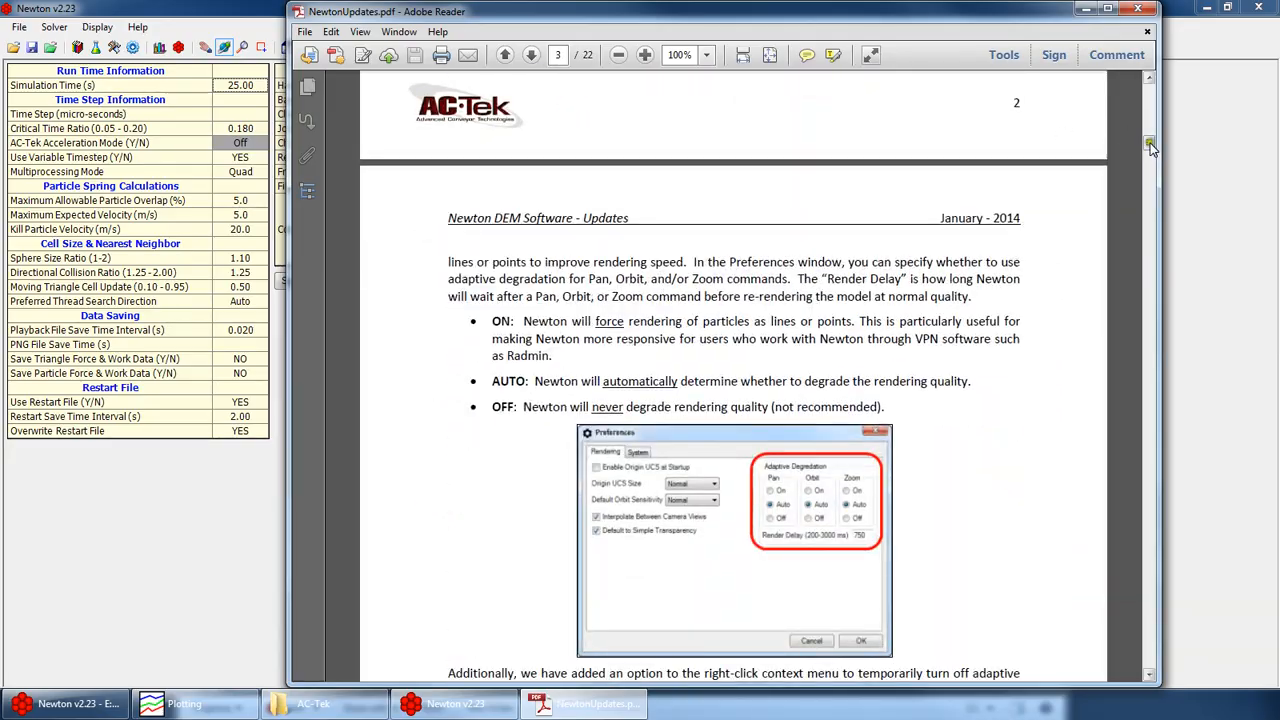
{"action": "left_click_drag", "start_coordinate": [1149, 141], "coordinate": [1148, 624]}
{"action": "scroll", "coordinate": [568, 346], "scroll_direction": "down", "scroll_amount": 1}
{"action": "scroll", "coordinate": [568, 346], "scroll_direction": "down", "scroll_amount": 3}
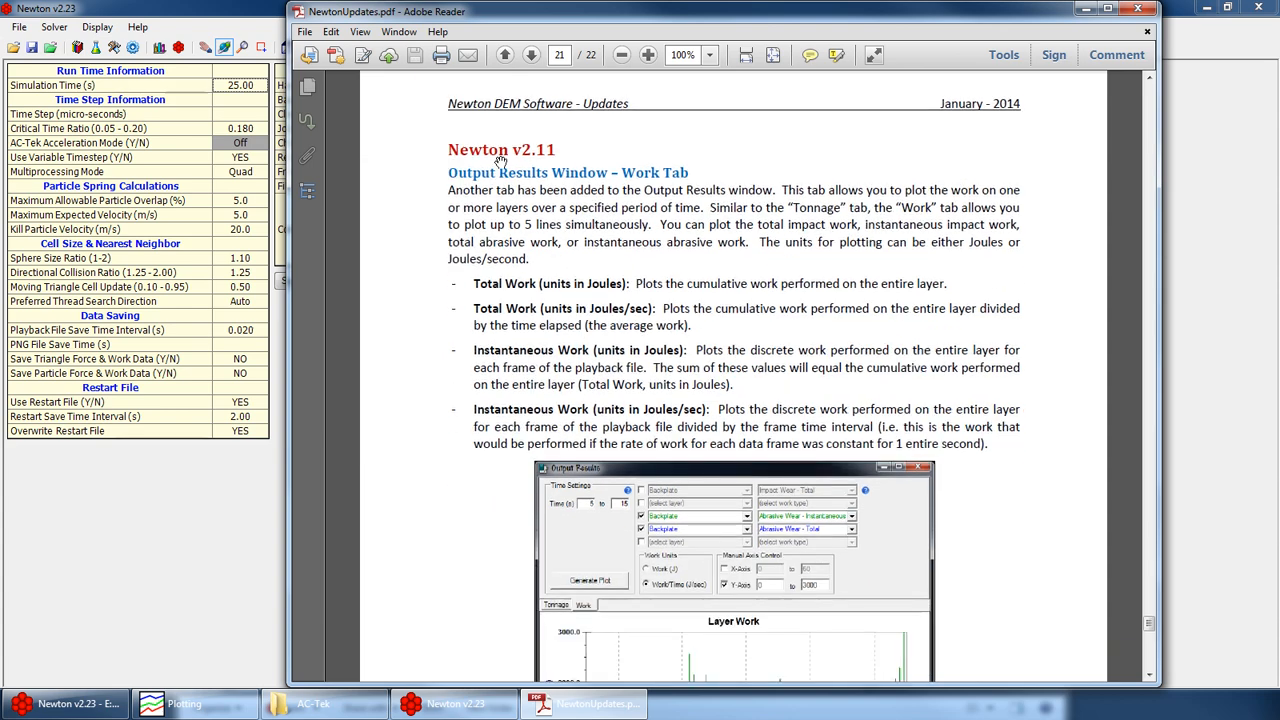
{"action": "scroll", "coordinate": [658, 416], "scroll_direction": "down", "scroll_amount": 20}
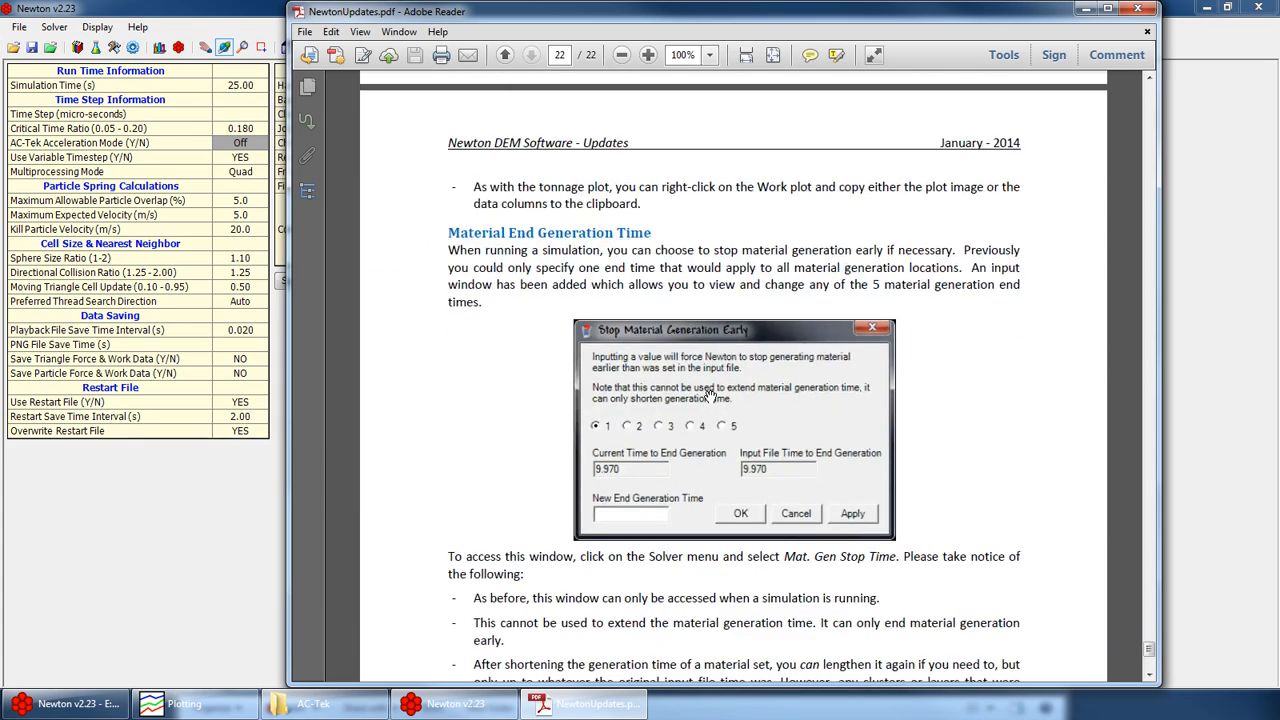
{"action": "scroll", "coordinate": [675, 425], "scroll_direction": "down", "scroll_amount": 6}
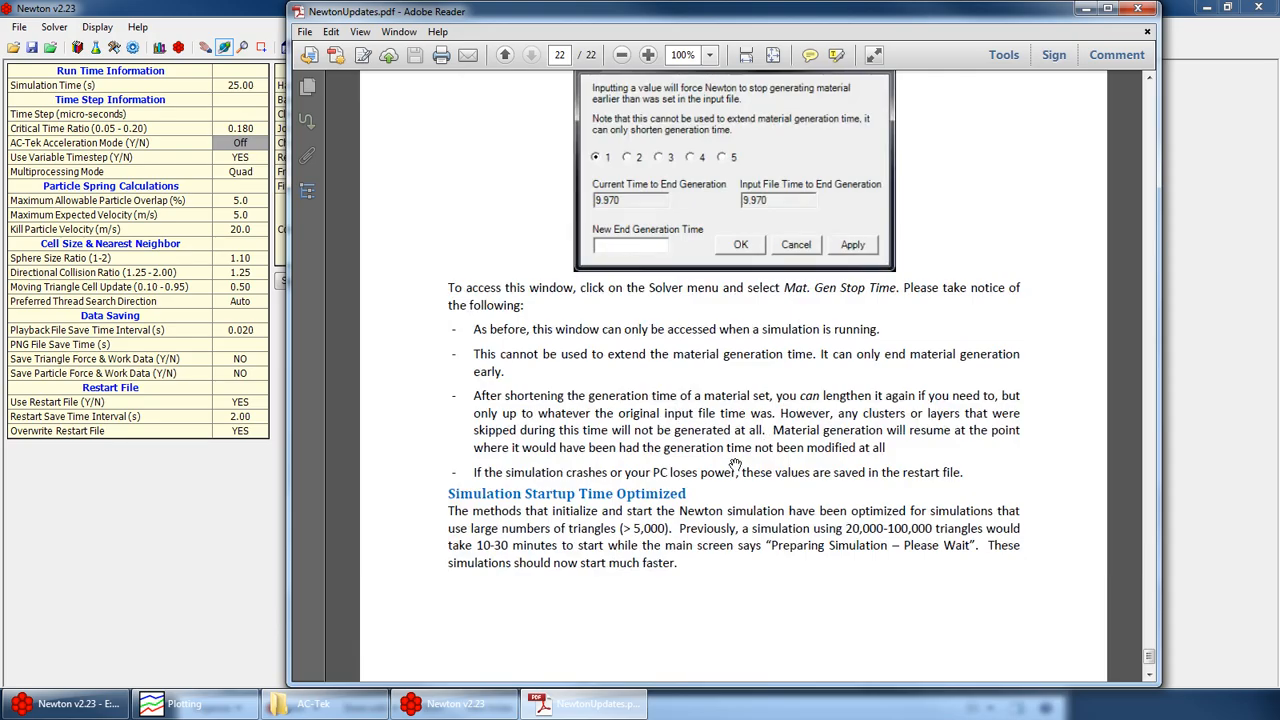
{"action": "scroll", "coordinate": [735, 465], "scroll_direction": "up", "scroll_amount": 10}
{"action": "left_click_drag", "start_coordinate": [1149, 655], "coordinate": [1148, 86]}
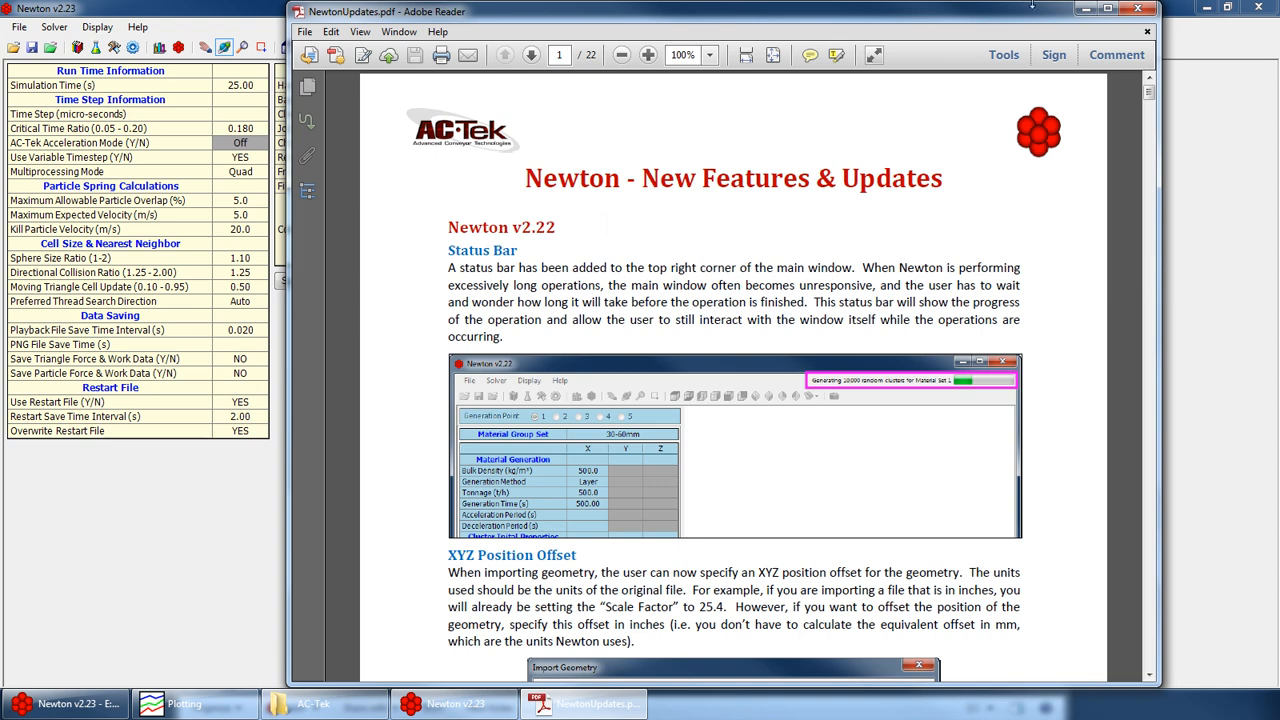
{"action": "left_click", "coordinate": [1130, 10]}
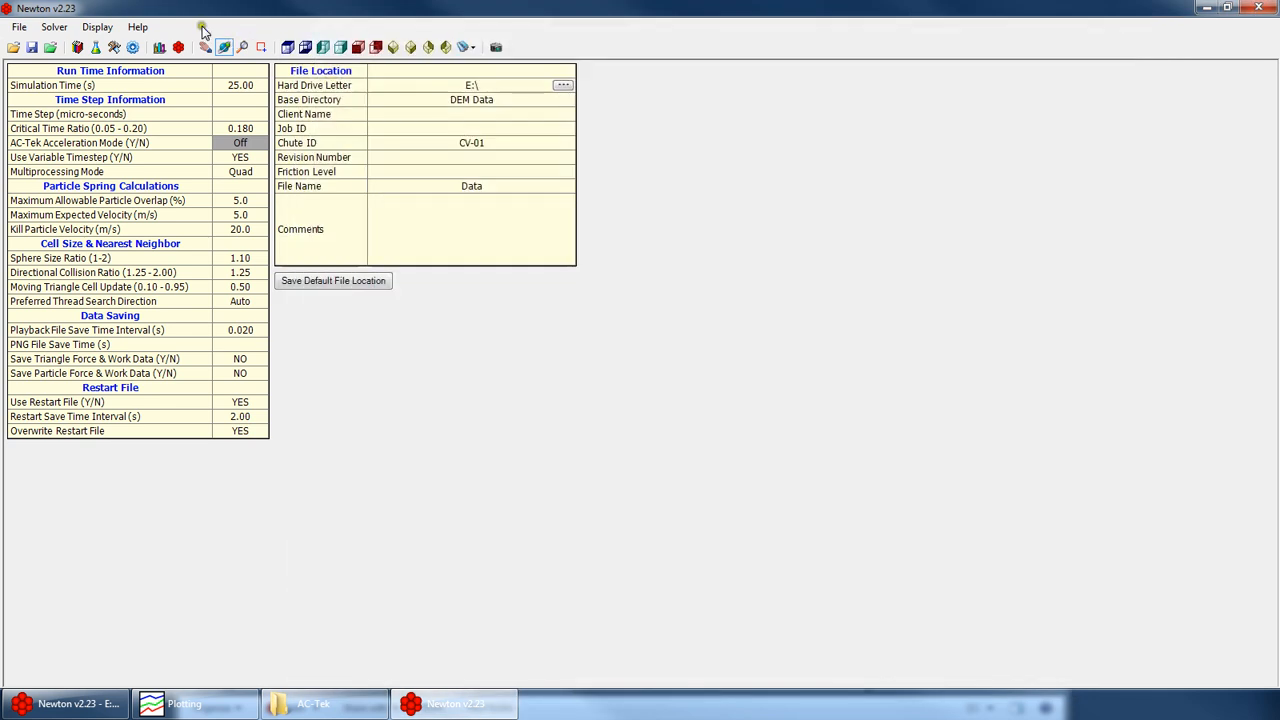
Open the Preferences and review the Rendering and System options
{"action": "left_click", "coordinate": [137, 27]}
{"action": "mouse_move", "coordinate": [104, 33]}
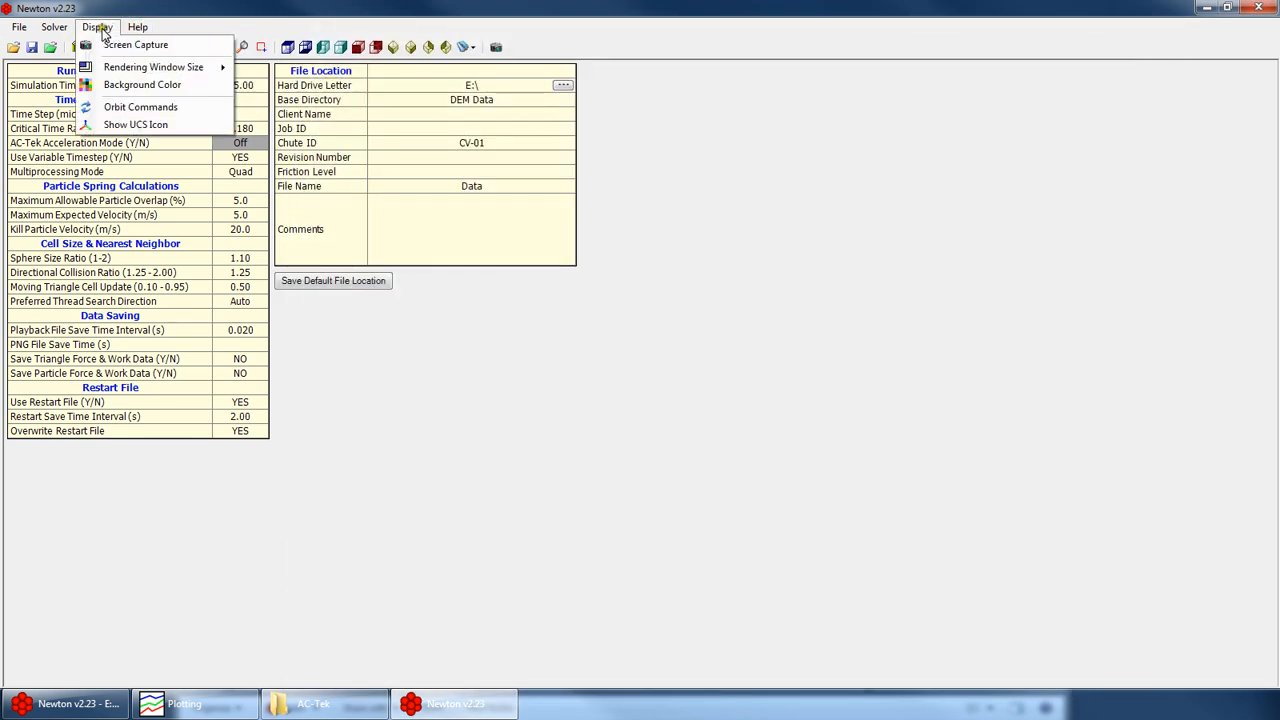
{"action": "mouse_move", "coordinate": [18, 30]}
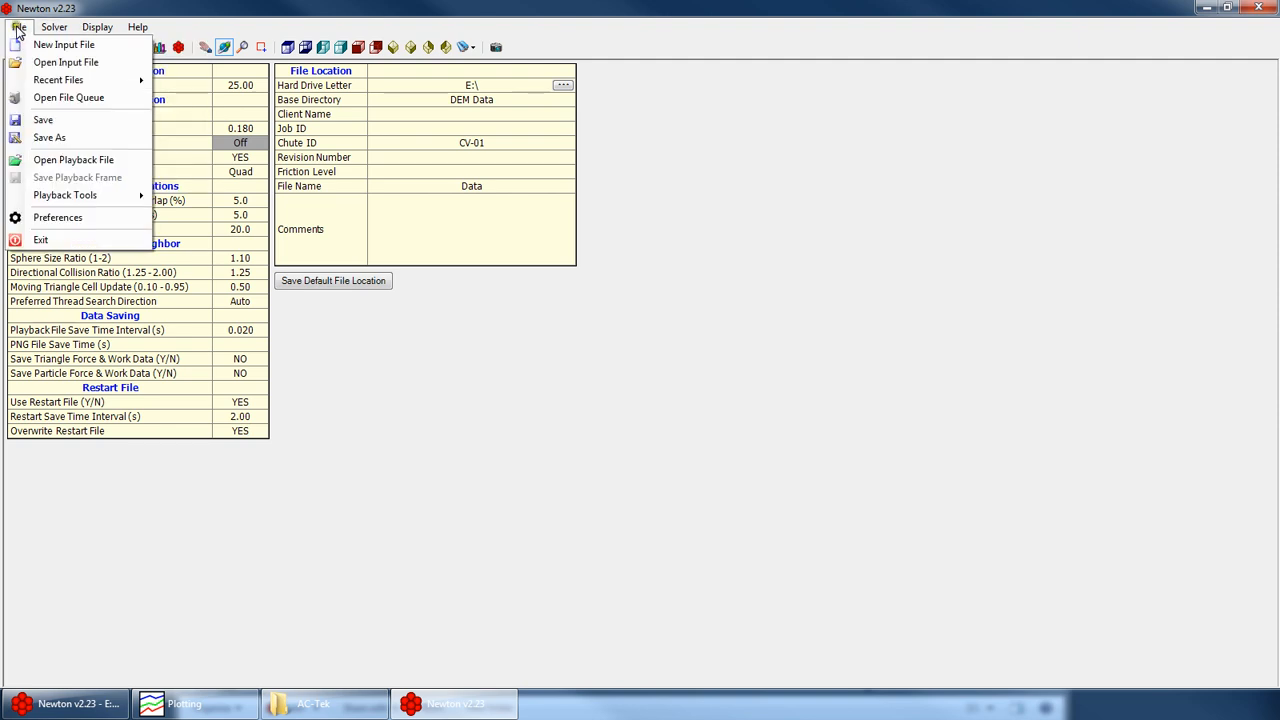
{"action": "left_click", "coordinate": [88, 219]}
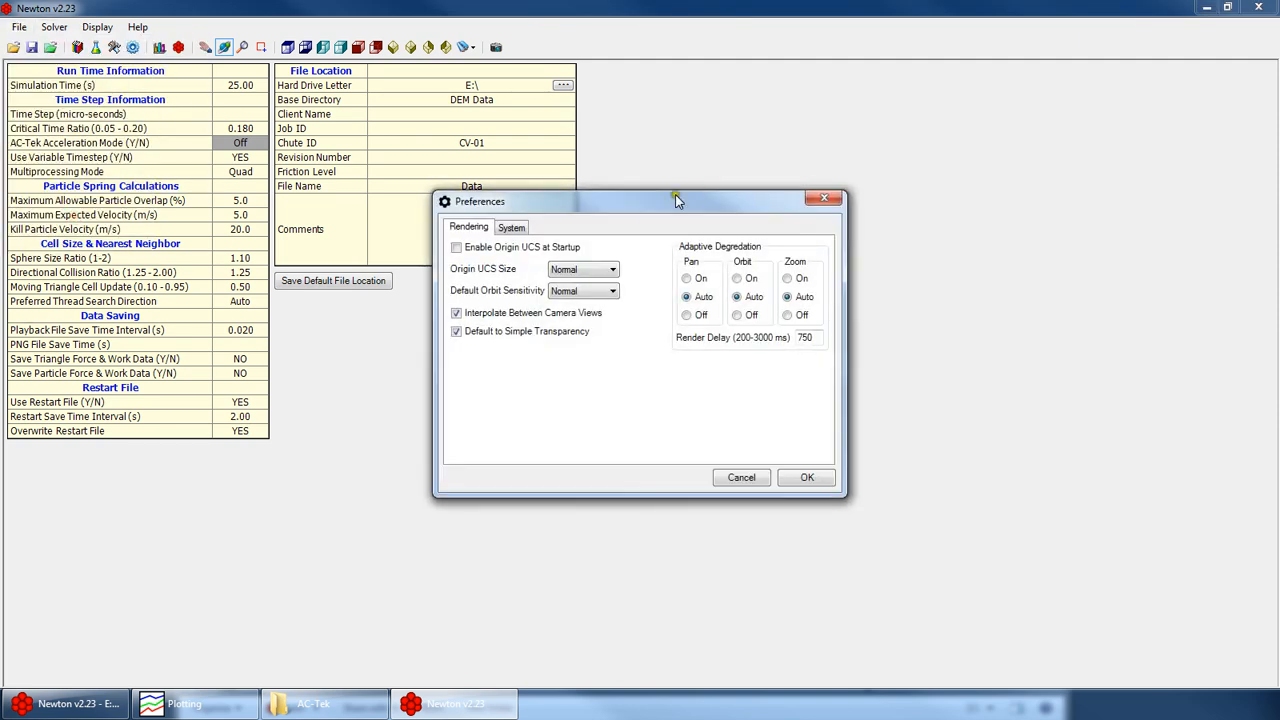
{"action": "left_click_drag", "start_coordinate": [674, 195], "coordinate": [755, 170]}
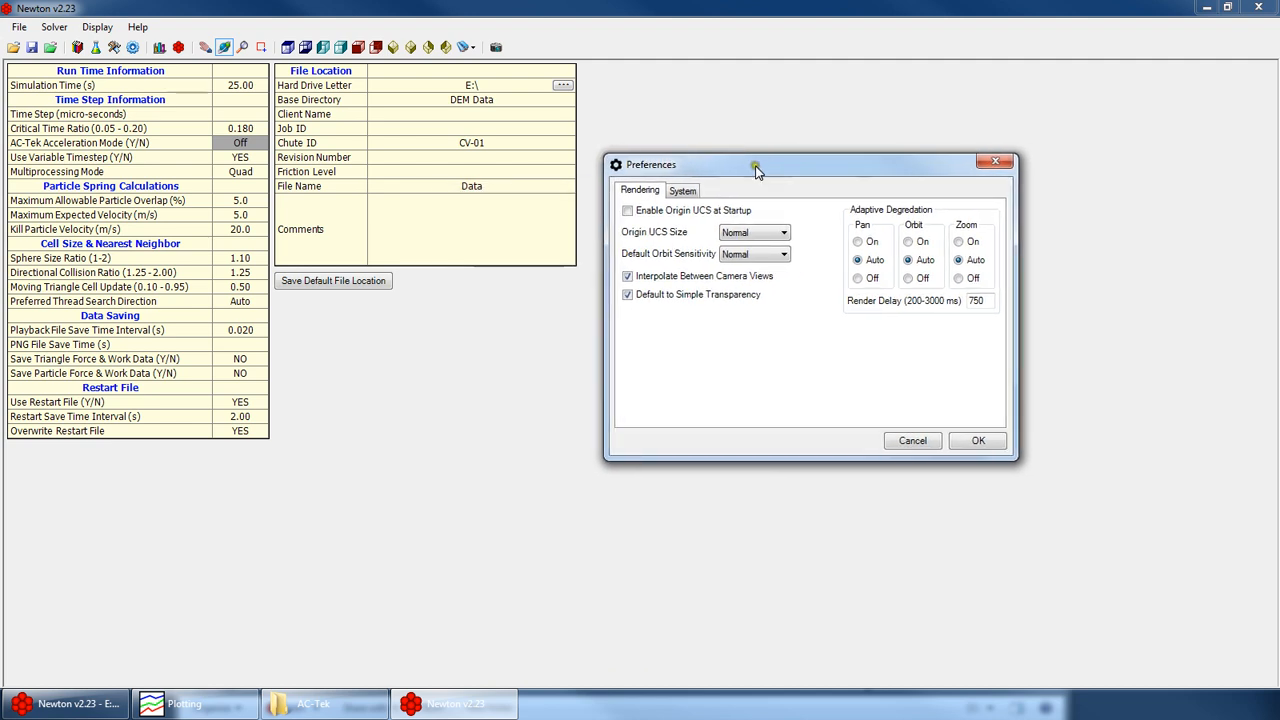
{"action": "left_click", "coordinate": [682, 192]}
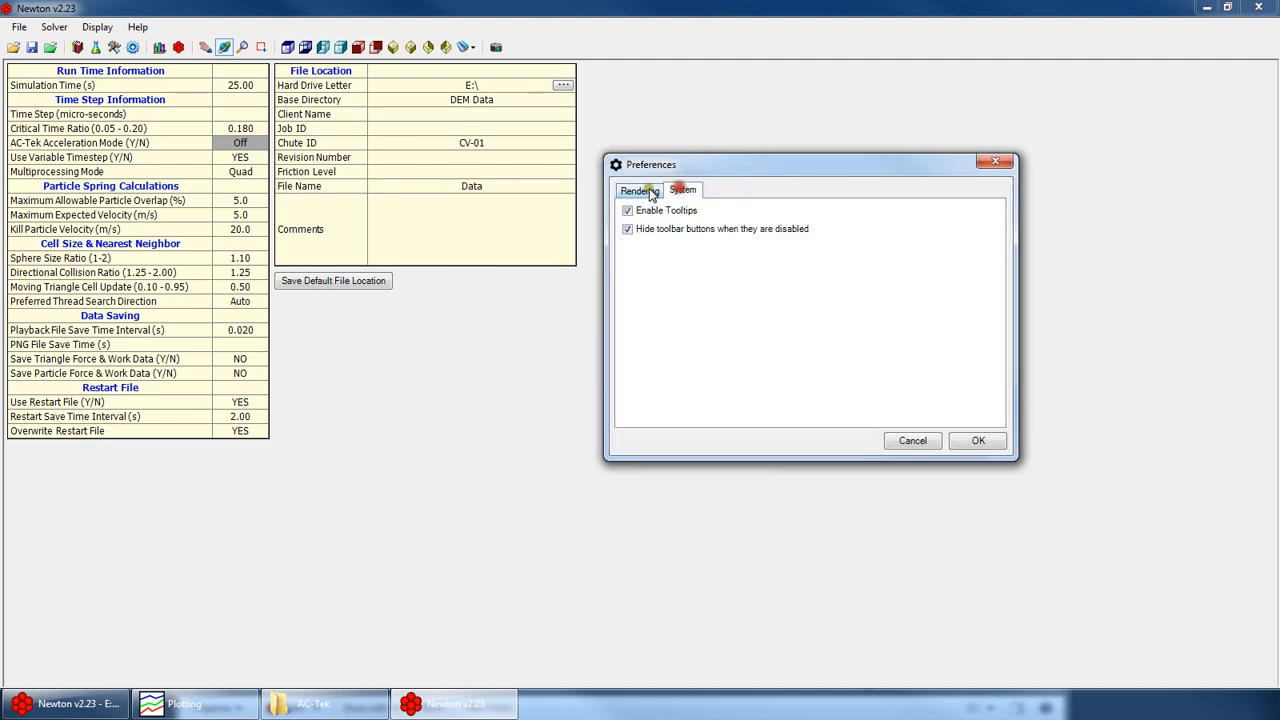
{"action": "left_click", "coordinate": [648, 191]}
{"action": "left_click_drag", "start_coordinate": [766, 172], "coordinate": [768, 143]}
{"action": "left_click", "coordinate": [683, 163]}
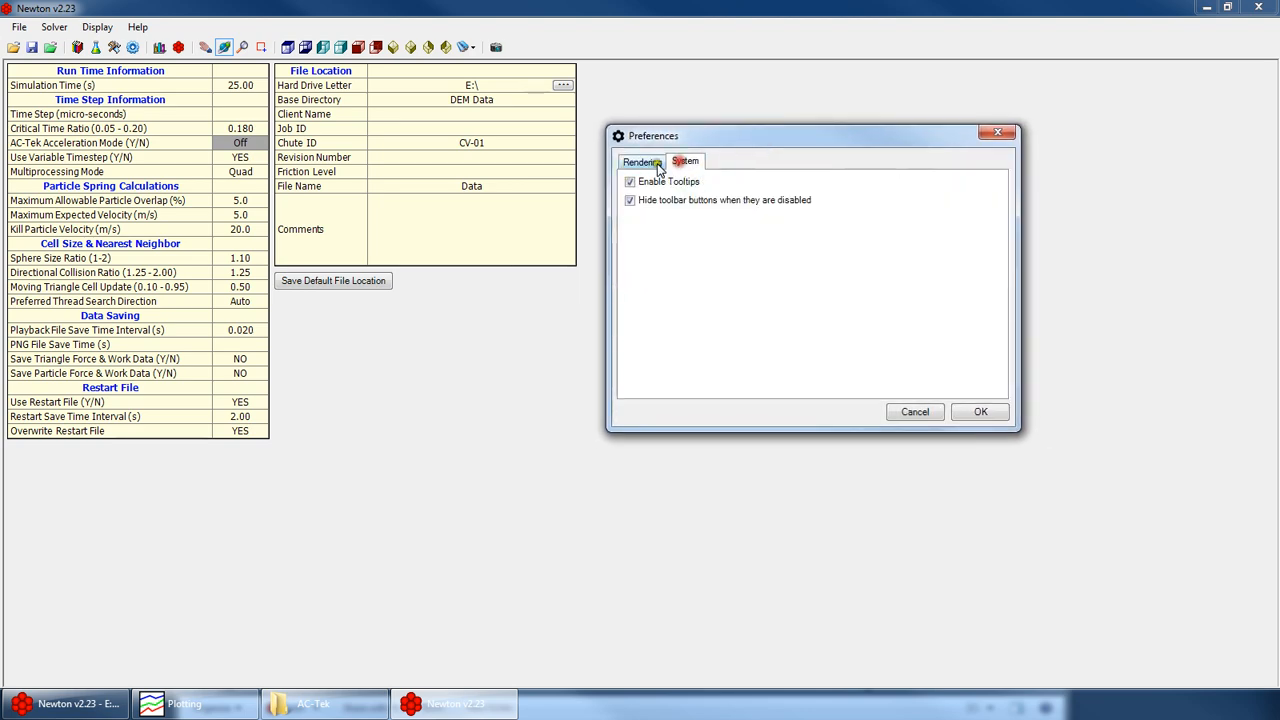
{"action": "left_click", "coordinate": [648, 162]}
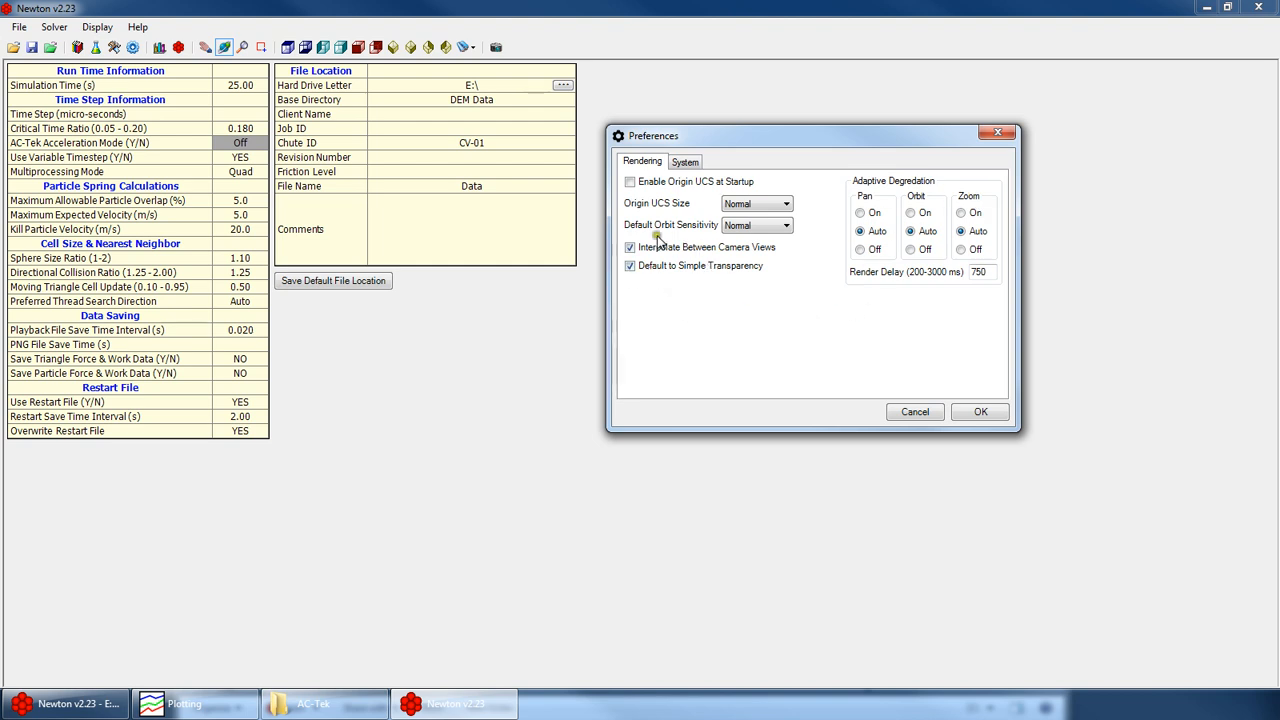
{"action": "mouse_move", "coordinate": [636, 248]}
Disable tooltips and the hiding of disabled toolbar buttons in the System preferences, and apply the changes
{"action": "left_click", "coordinate": [685, 163]}
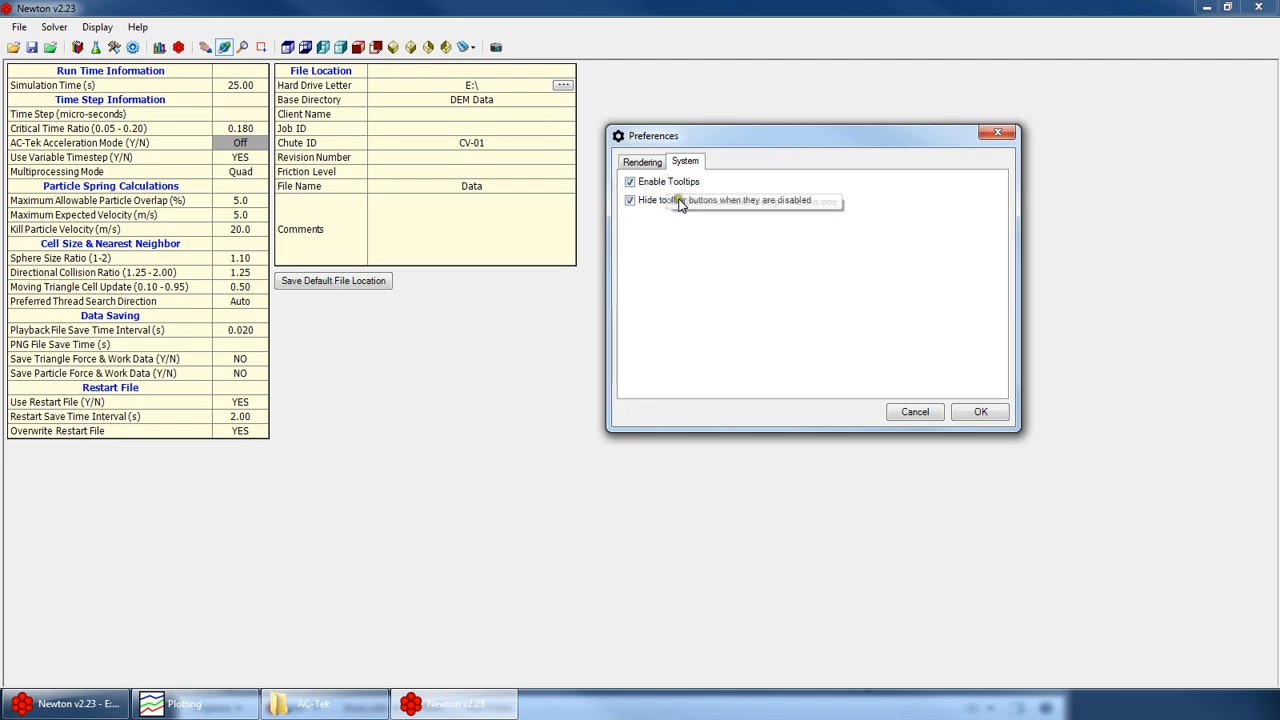
{"action": "left_click", "coordinate": [669, 184]}
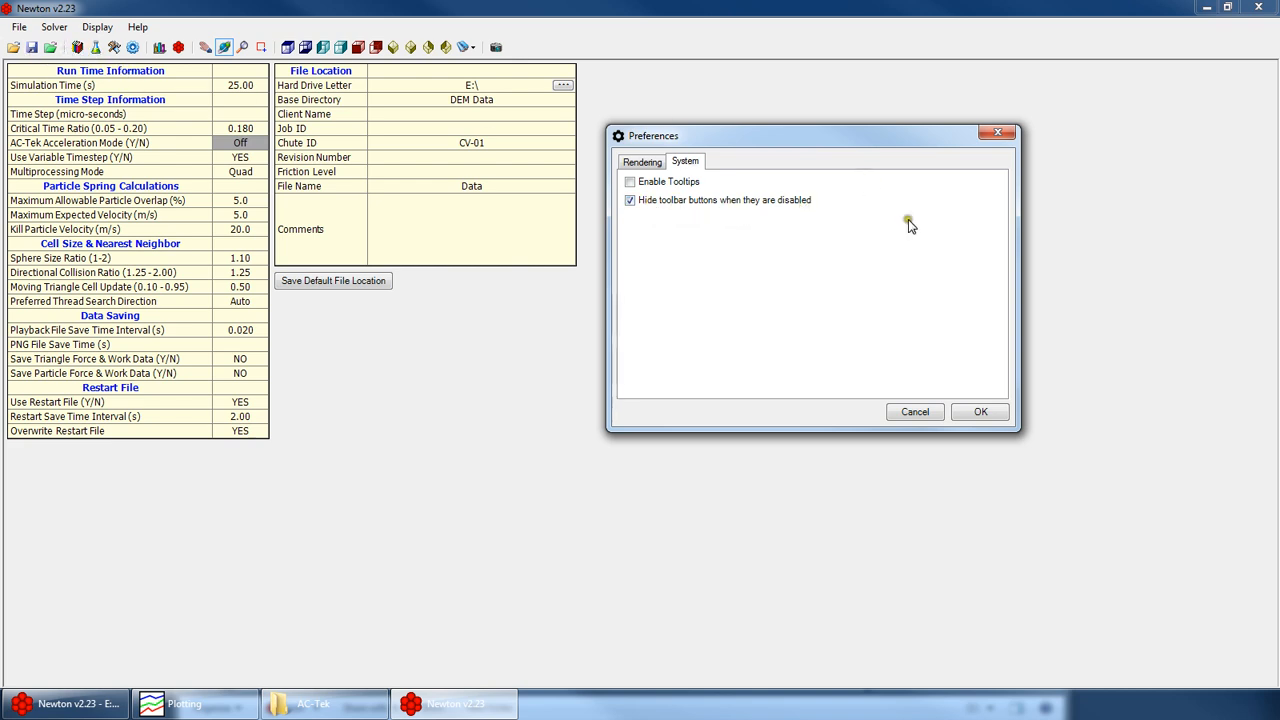
{"action": "left_click", "coordinate": [674, 201]}
{"action": "left_click", "coordinate": [980, 414]}
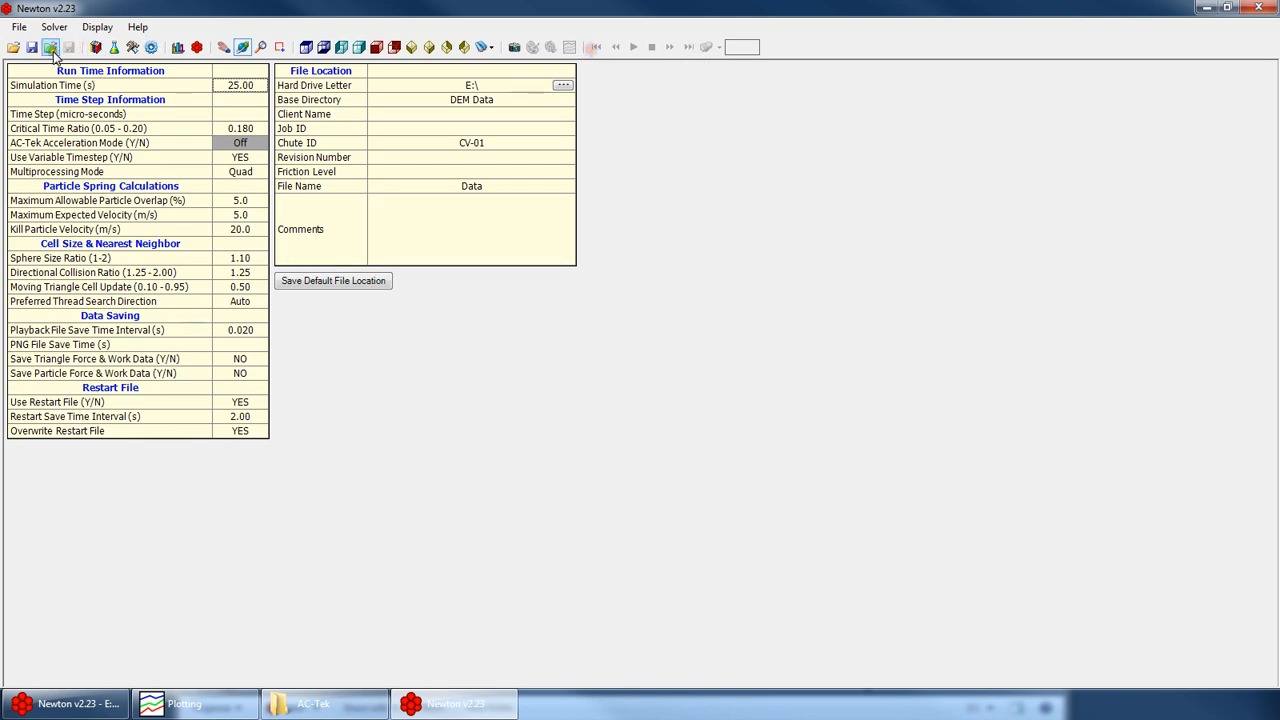
{"action": "left_click", "coordinate": [50, 47]}
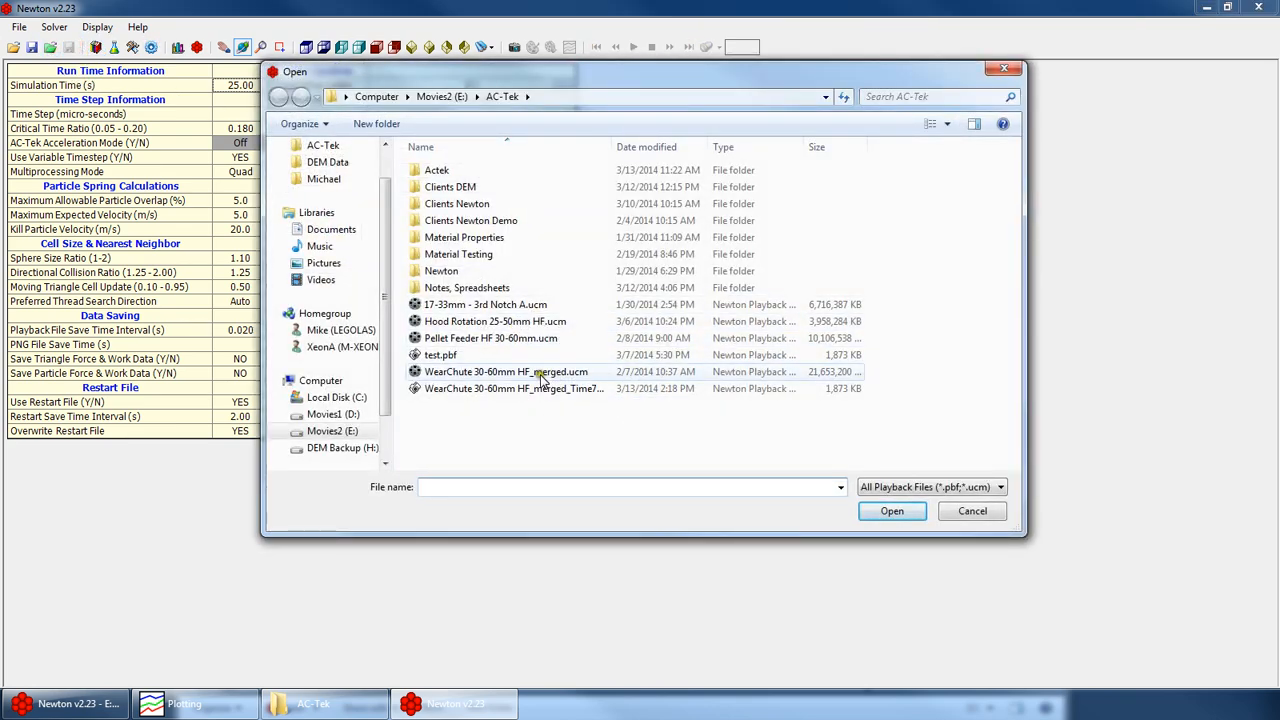
{"action": "double_click", "coordinate": [540, 373]}
{"action": "left_click", "coordinate": [767, 388]}
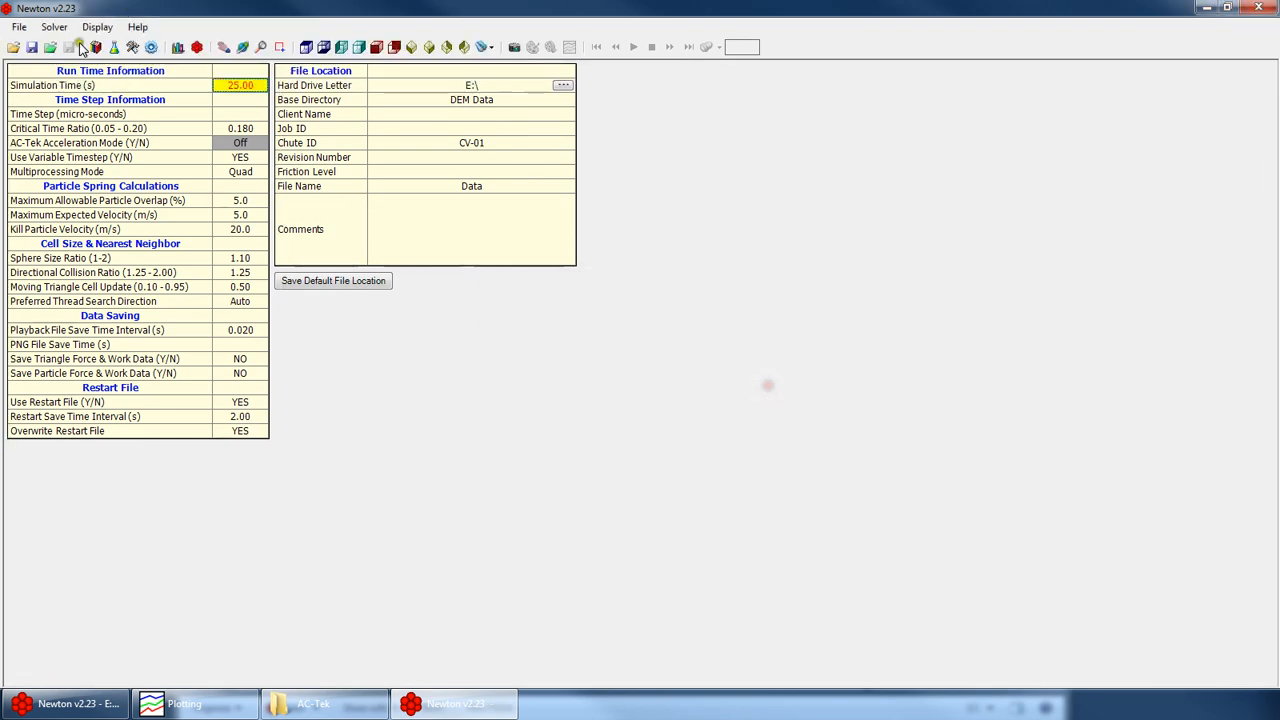
Open the saved playback frame WearChute 30-60mm HF_merged_Time7p62.pbf
{"action": "left_click", "coordinate": [50, 47]}
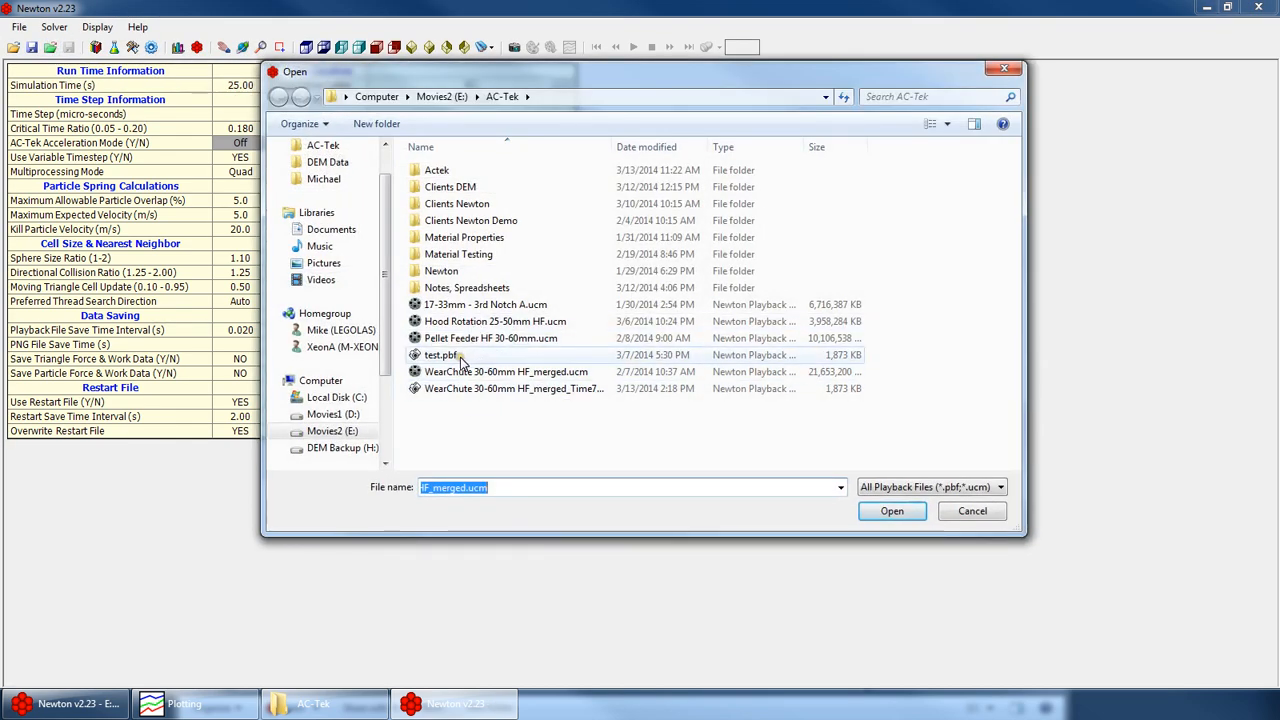
{"action": "double_click", "coordinate": [483, 390]}
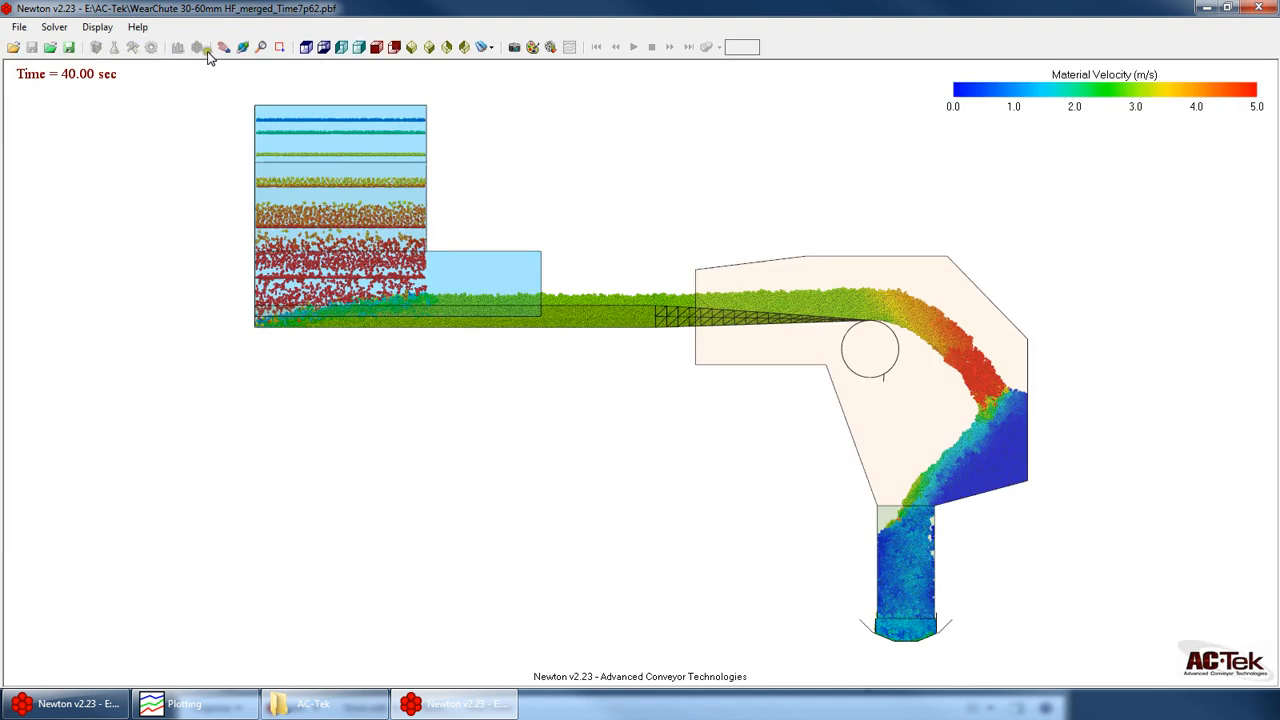
Re-enable hiding toolbar buttons when they are disabled in the System preferences, and apply the change
{"action": "left_click", "coordinate": [19, 27]}
{"action": "left_click", "coordinate": [51, 214]}
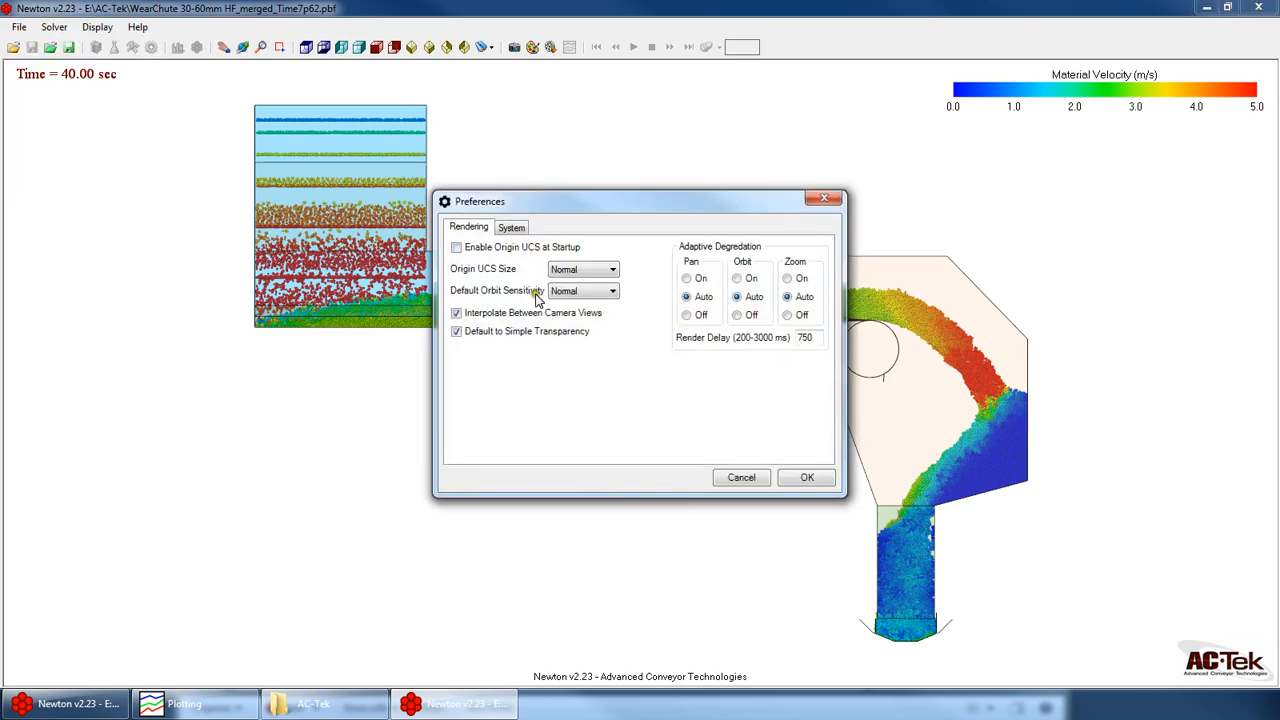
{"action": "left_click", "coordinate": [511, 228]}
{"action": "left_click", "coordinate": [475, 265]}
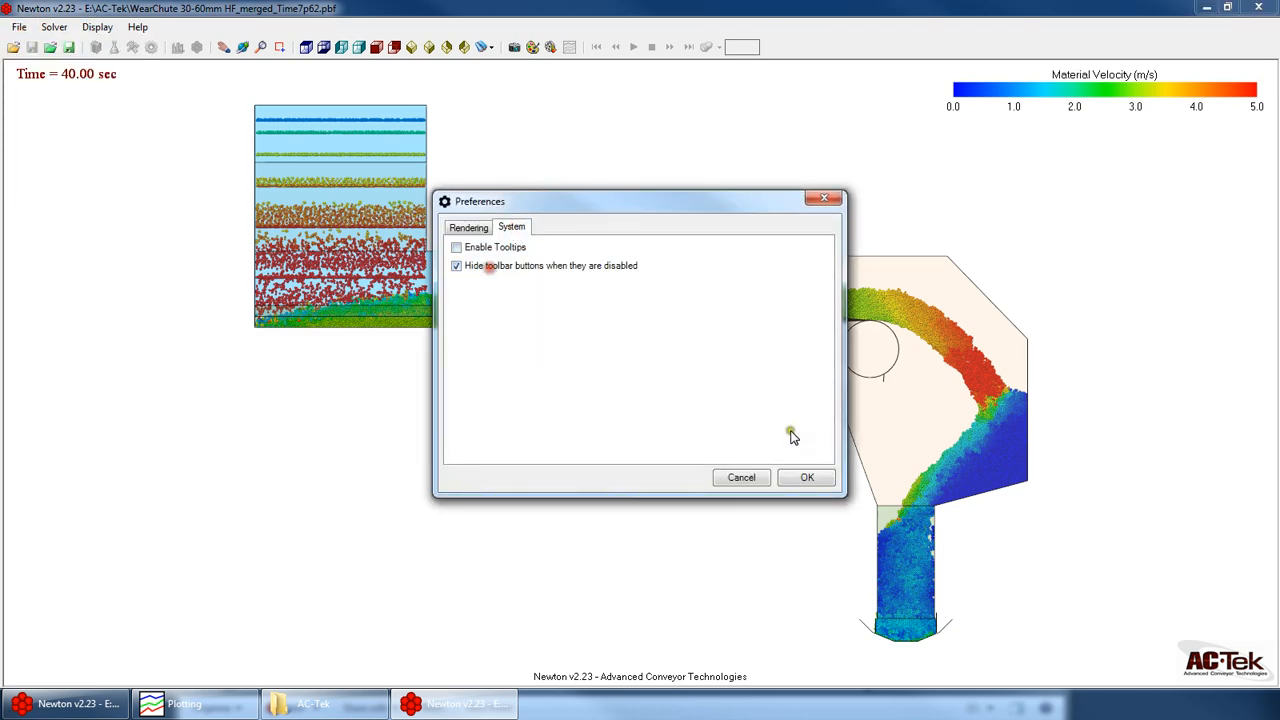
{"action": "left_click", "coordinate": [807, 477]}
Orbit and zoom around the wear chute frame to examine the hopper, transfer chute and receiving belt from several angles
{"action": "scroll", "coordinate": [728, 254], "scroll_direction": "down", "scroll_amount": 2}
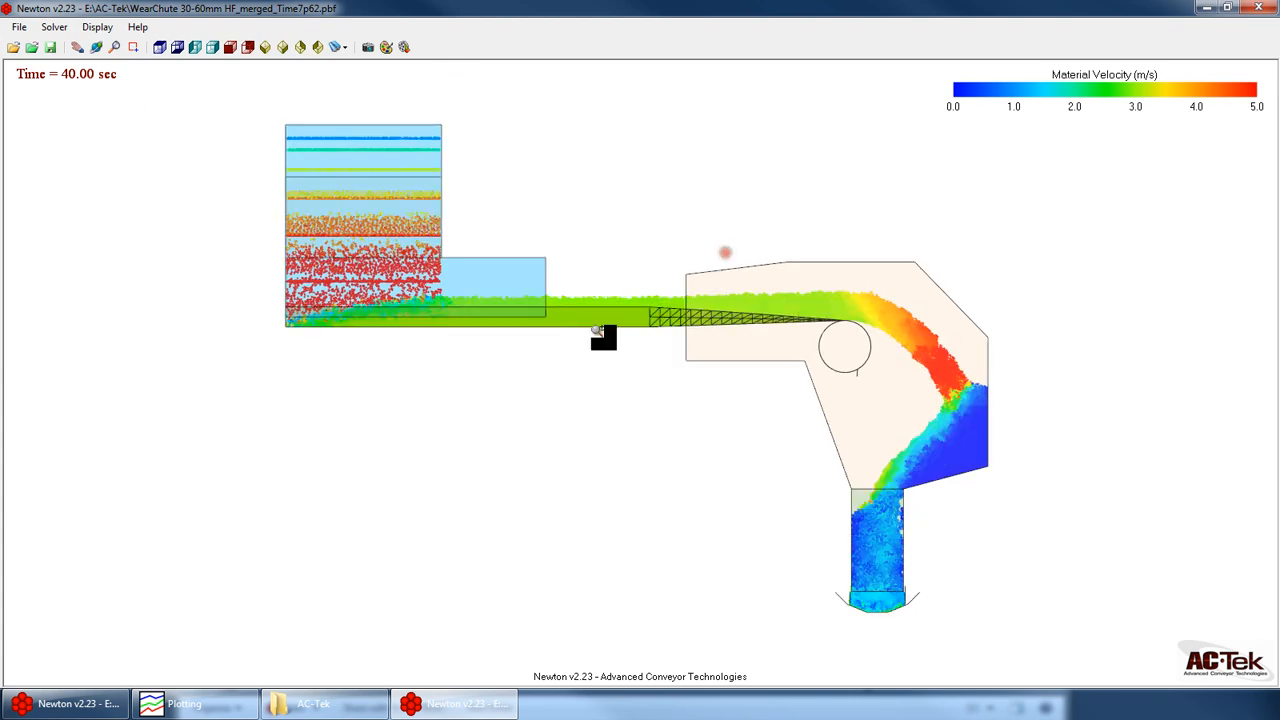
{"action": "scroll", "coordinate": [728, 254], "scroll_direction": "up", "scroll_amount": 2}
{"action": "right_click", "coordinate": [706, 250]}
{"action": "left_click", "coordinate": [752, 279]}
{"action": "left_click_drag", "start_coordinate": [848, 354], "coordinate": [577, 412]}
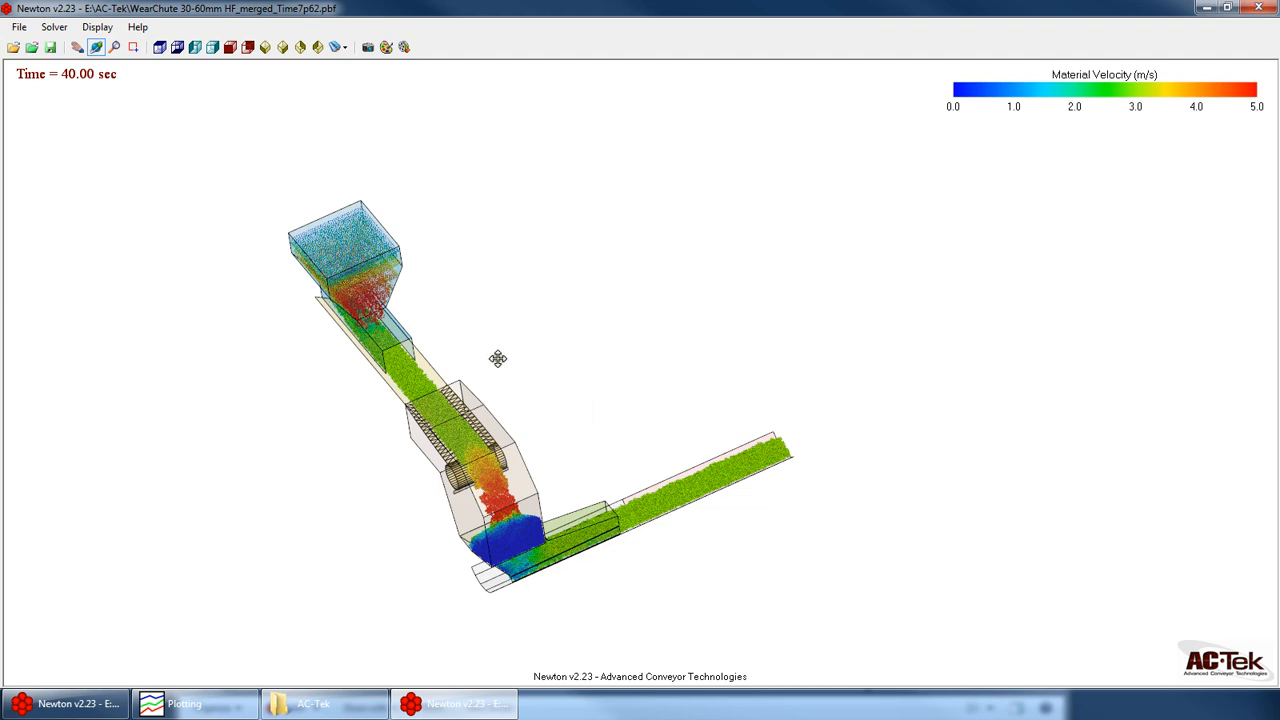
{"action": "left_click_drag", "start_coordinate": [387, 555], "coordinate": [523, 363]}
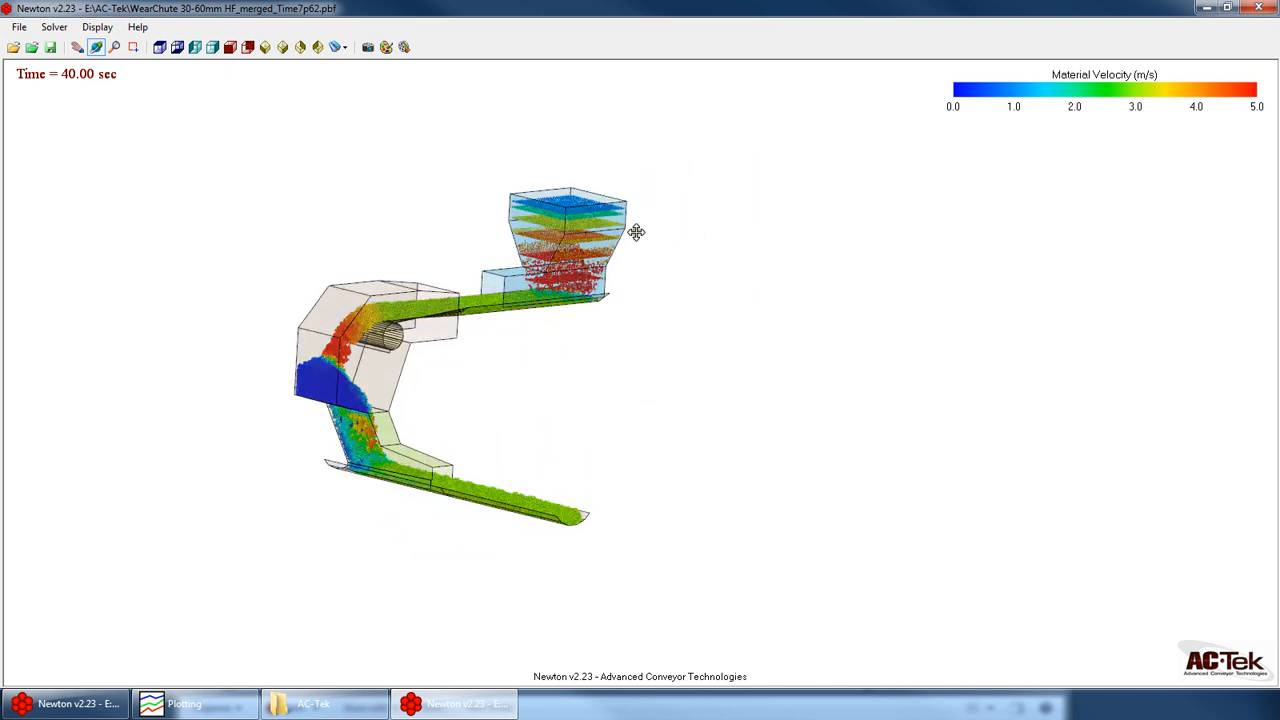
{"action": "left_click_drag", "start_coordinate": [424, 342], "coordinate": [454, 454]}
{"action": "scroll", "coordinate": [351, 360], "scroll_direction": "up", "scroll_amount": 3}
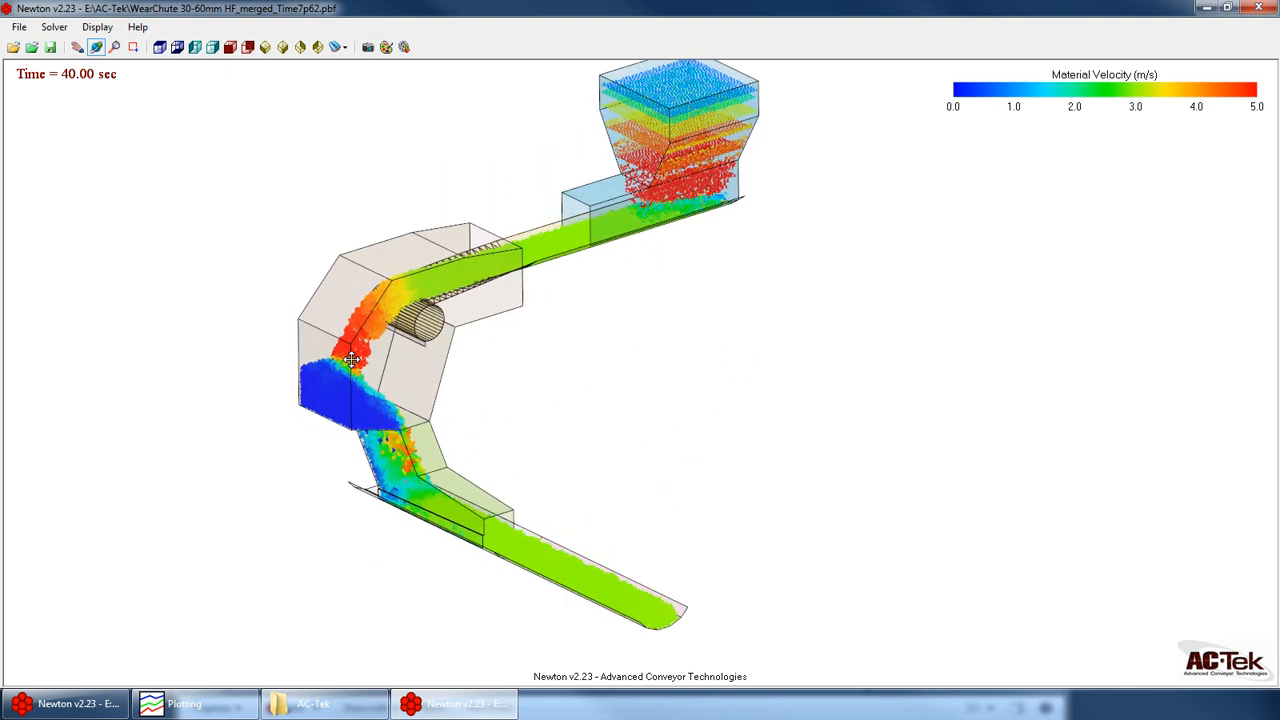